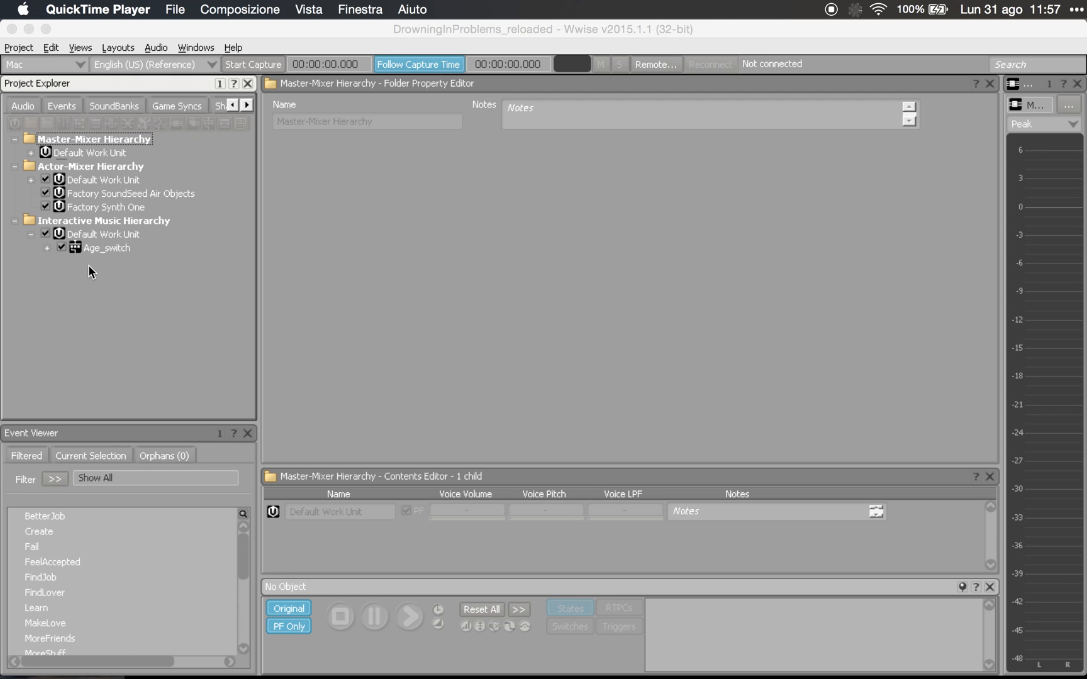
- Switch to Safari and solve the learn, play and move-on problems in the Drowning in Problems browser game
key("super+Tab")
key("super+Tab")
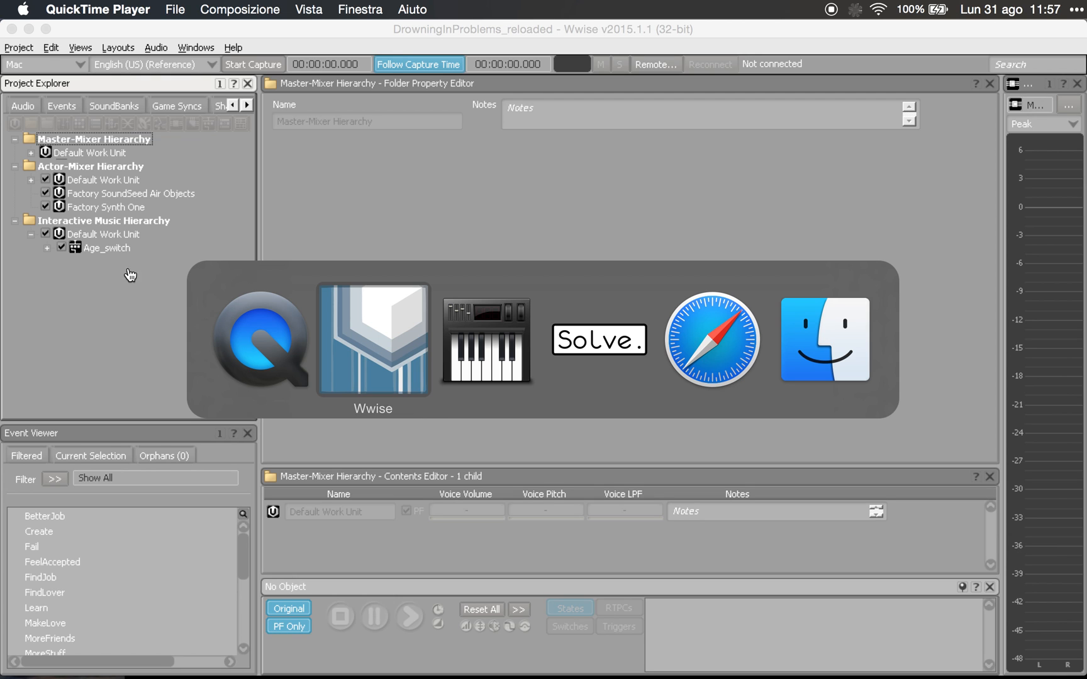
left_click(709, 341)
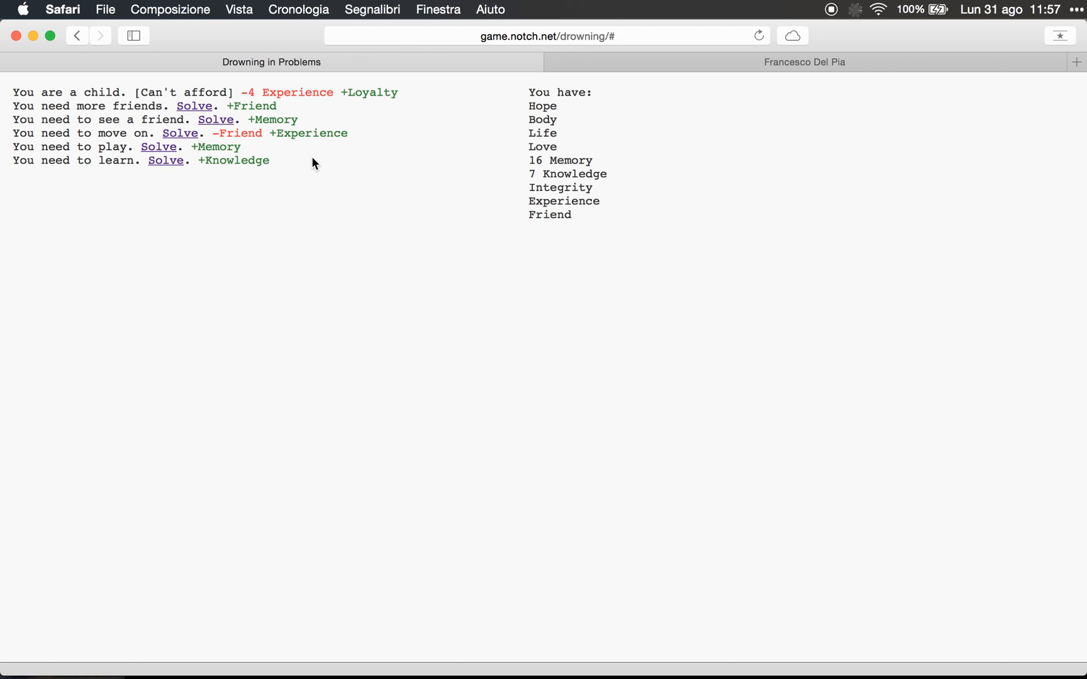
left_click(167, 161)
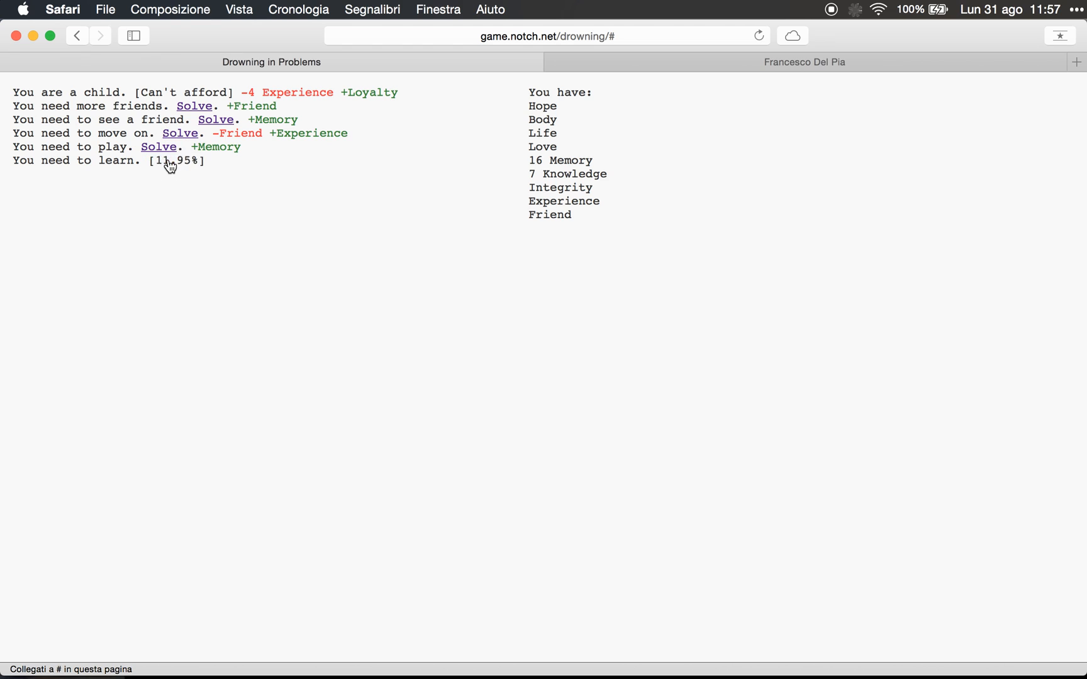
left_click(165, 150)
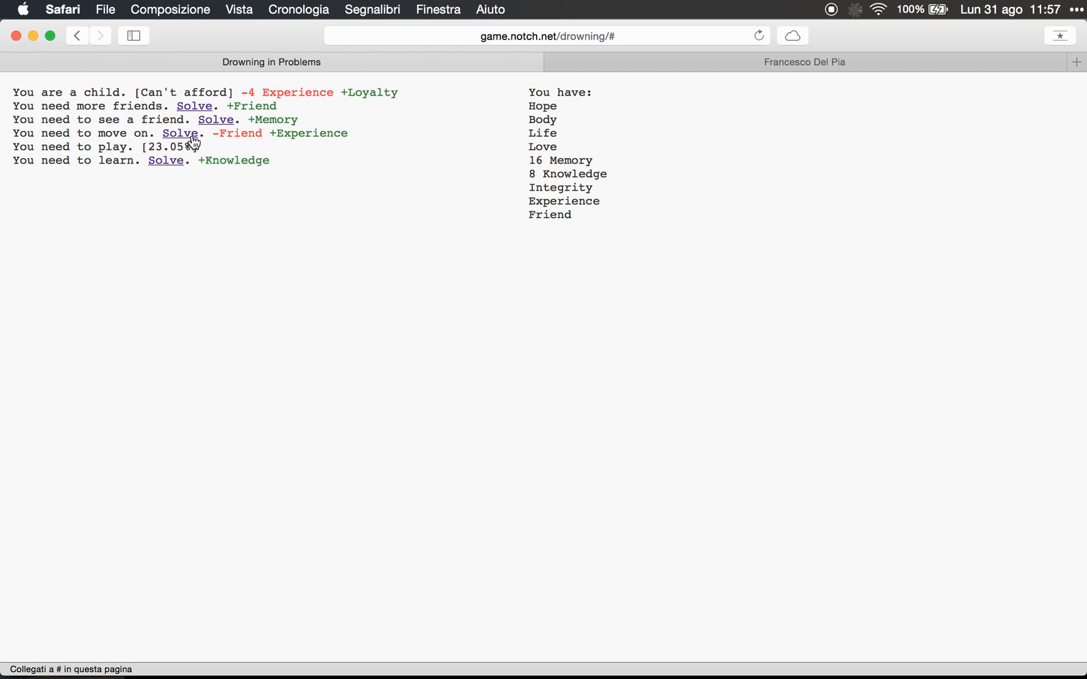
left_click(188, 134)
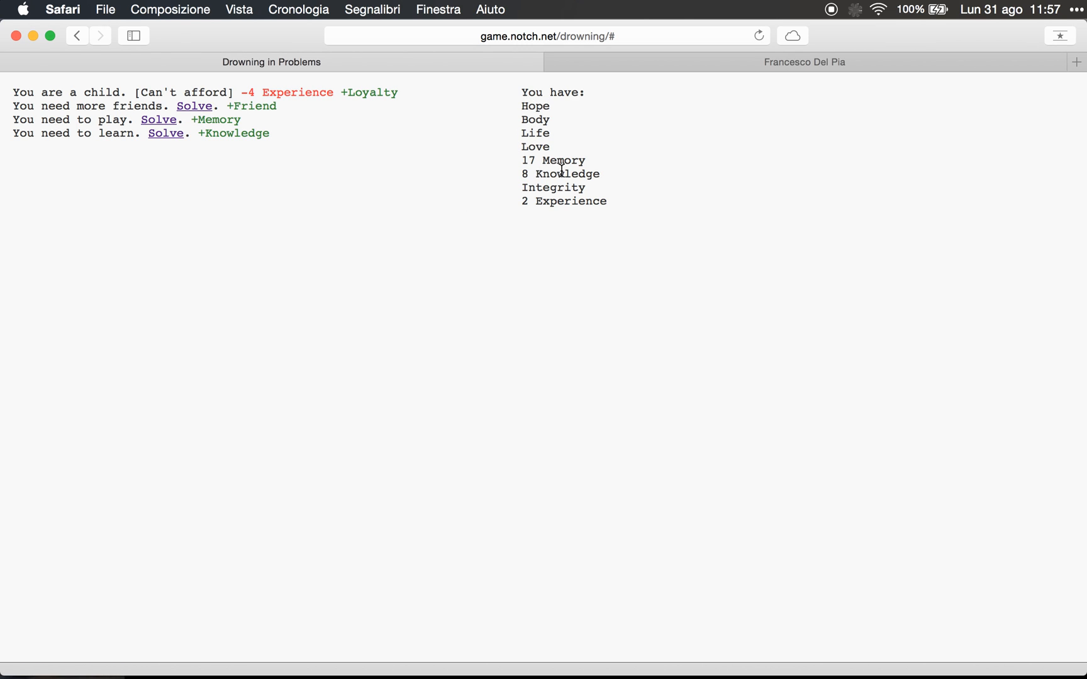
- Solve the play and learn problems twice each and the more-friends problem once
left_click_drag(545, 160, 600, 162)
left_click(167, 125)
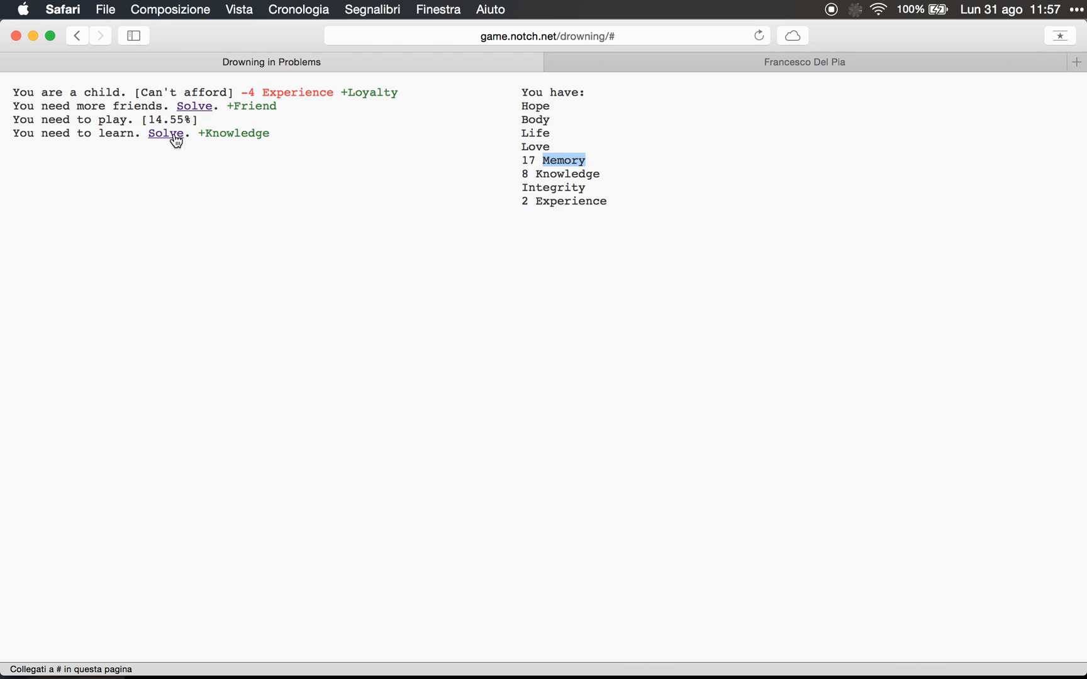
left_click(171, 133)
left_click(206, 108)
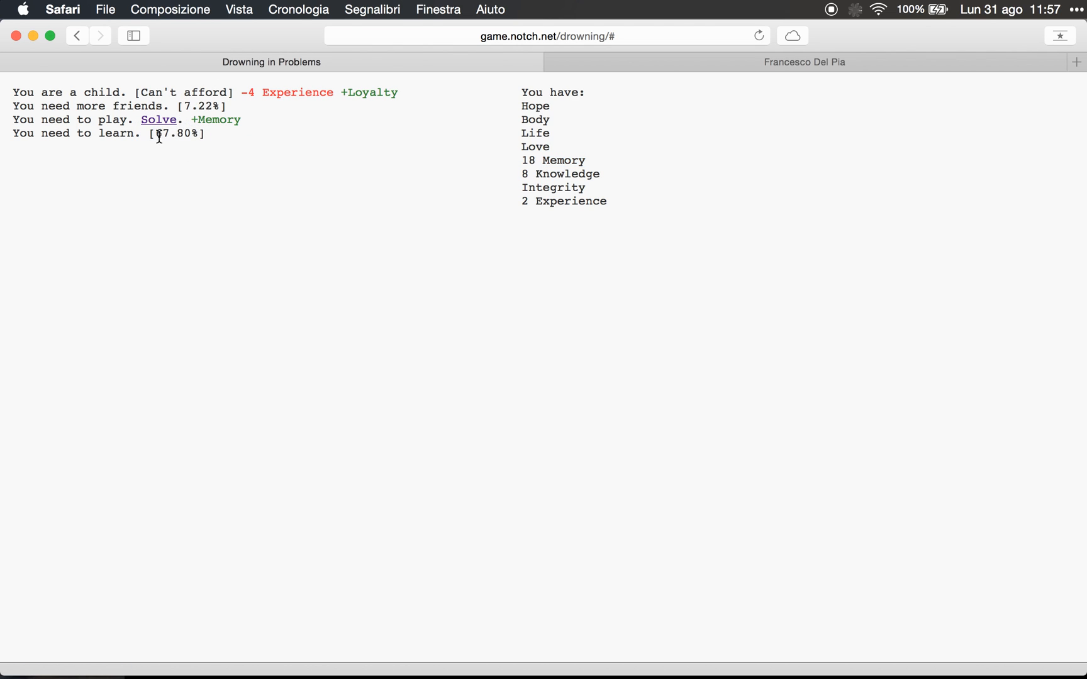
left_click(165, 120)
left_click(172, 134)
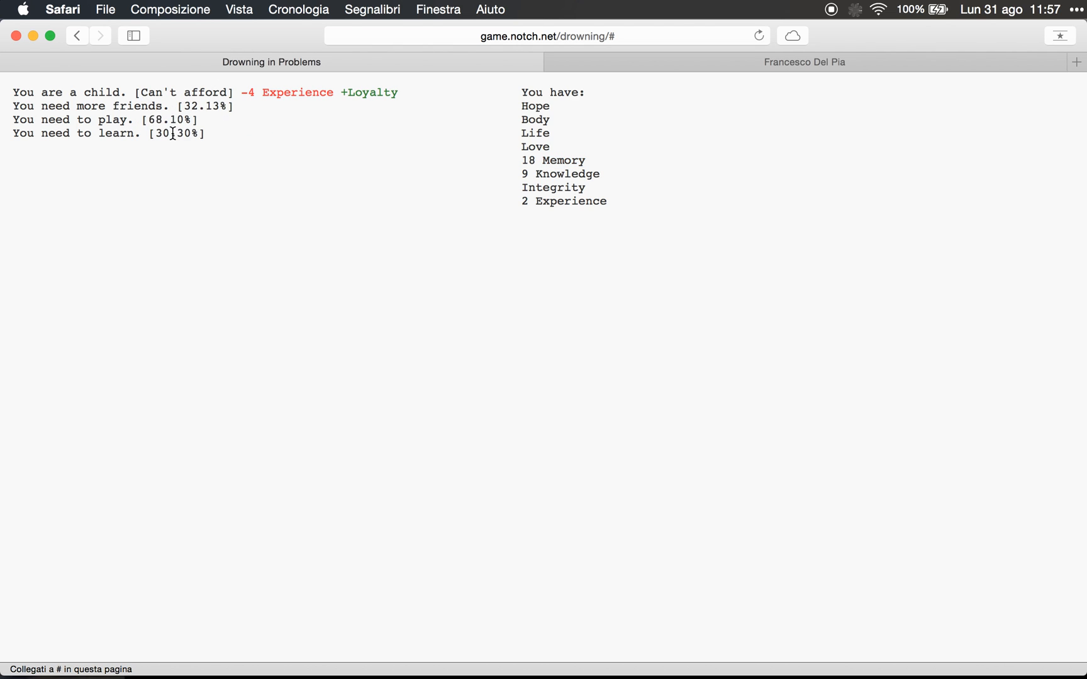
left_click_drag(15, 94, 137, 94)
left_click(190, 120)
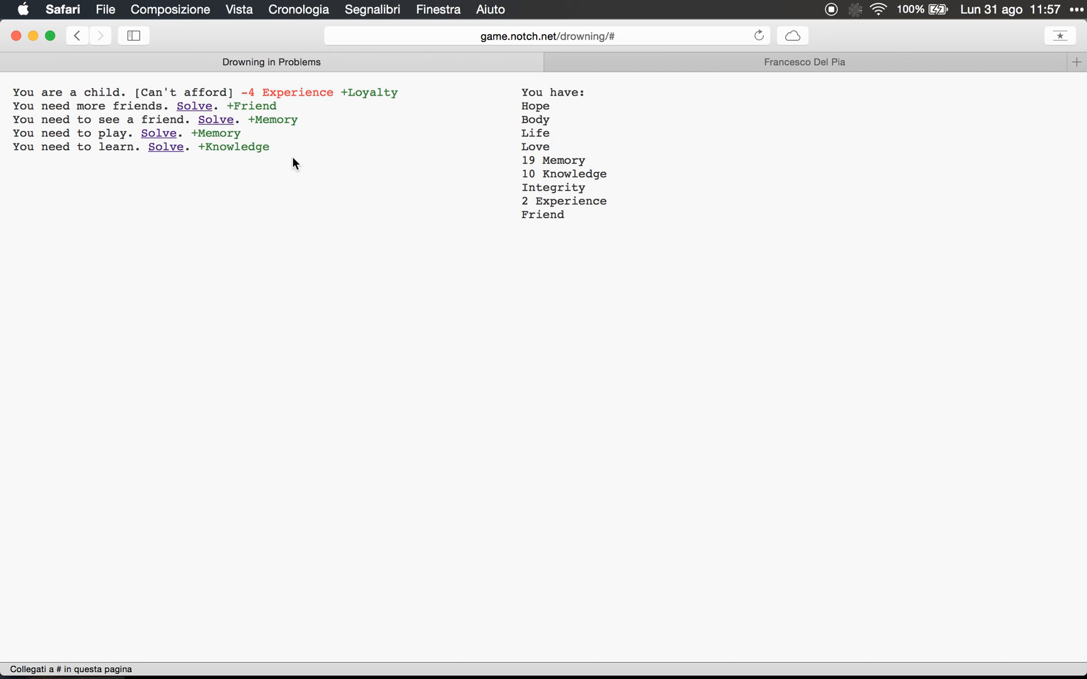
left_click_drag(294, 151, 156, 120)
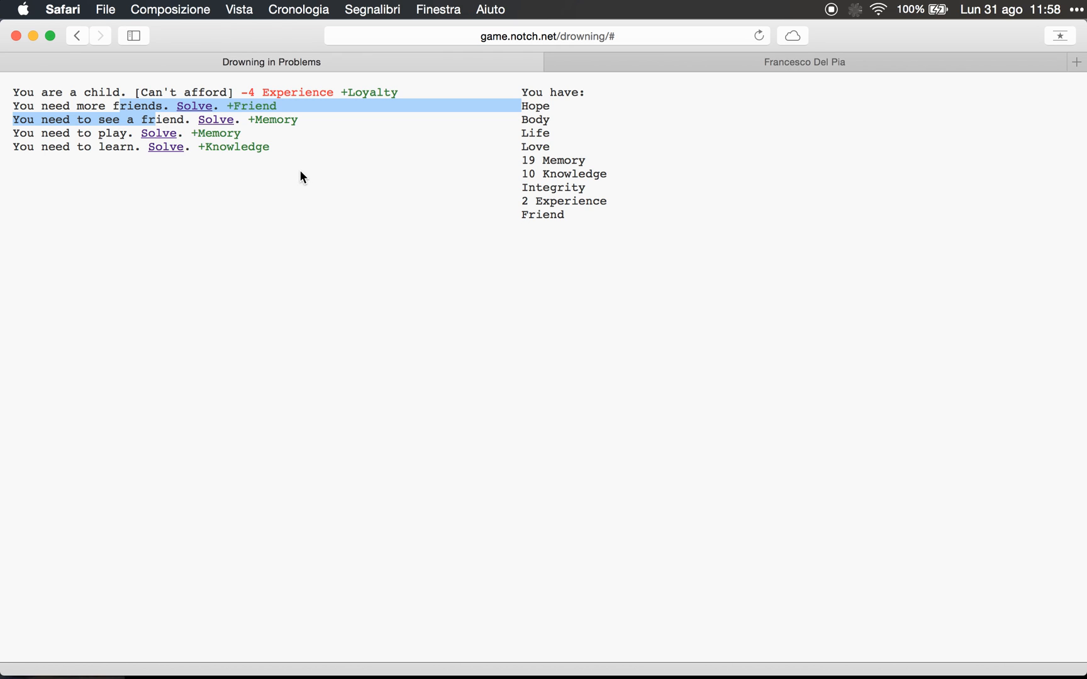
left_click(291, 145)
left_click_drag(293, 146, 263, 126)
left_click(307, 146)
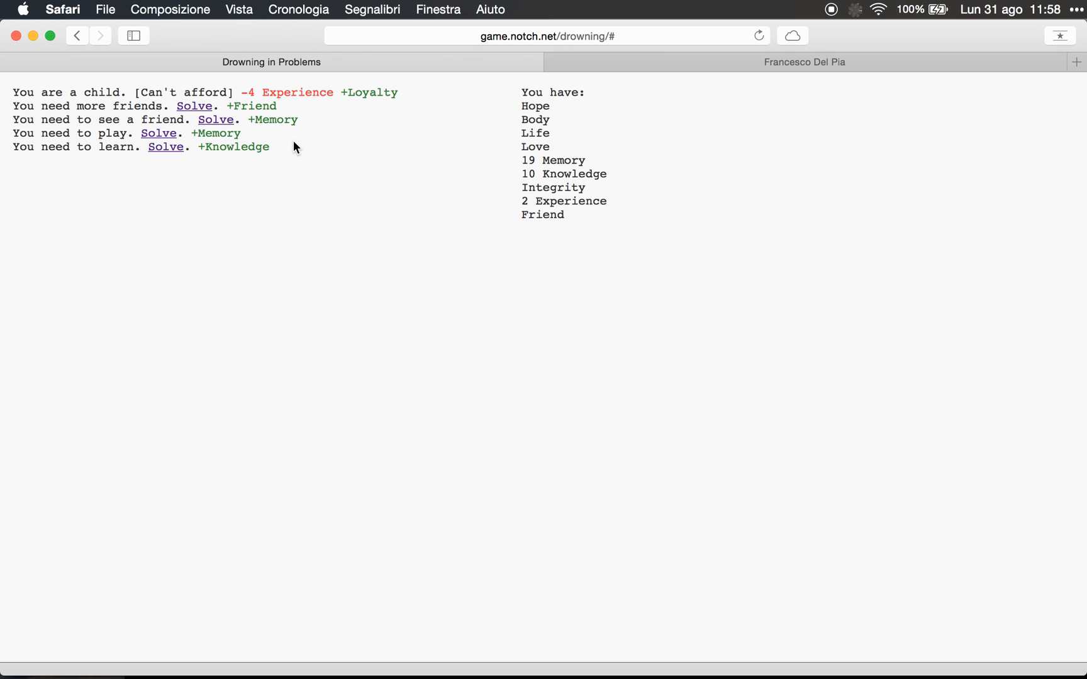
- Solve the play, learn, see-a-friend and move-on problems to gain Memory, Knowledge and Experience, and start solving the more-friends problem
left_click(161, 134)
left_click(181, 149)
left_click(219, 121)
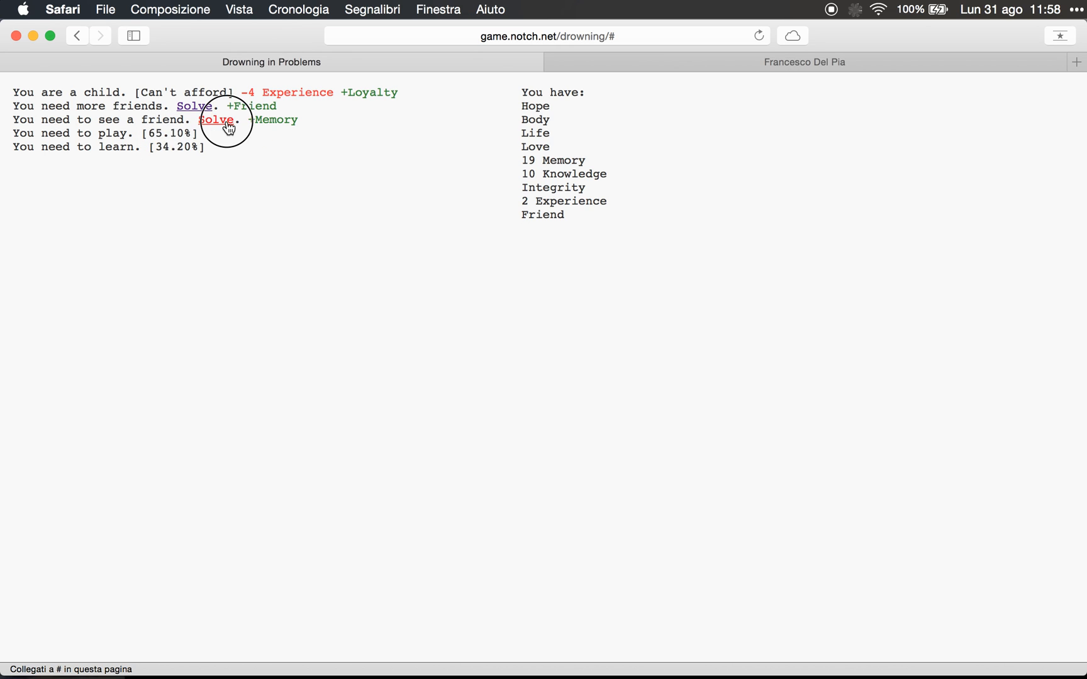
left_click(196, 112)
left_click(171, 134)
left_click(159, 133)
left_click(163, 148)
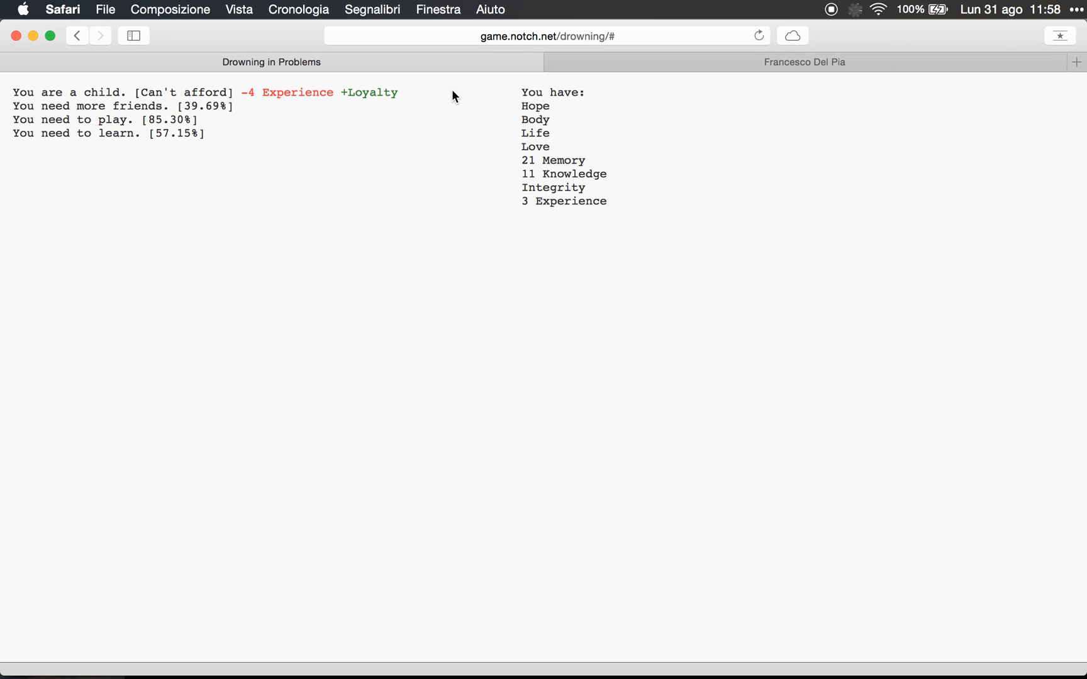
- Open the Apps section of the composer's website and read the description of the Drowning in Problems remake
left_click(880, 62)
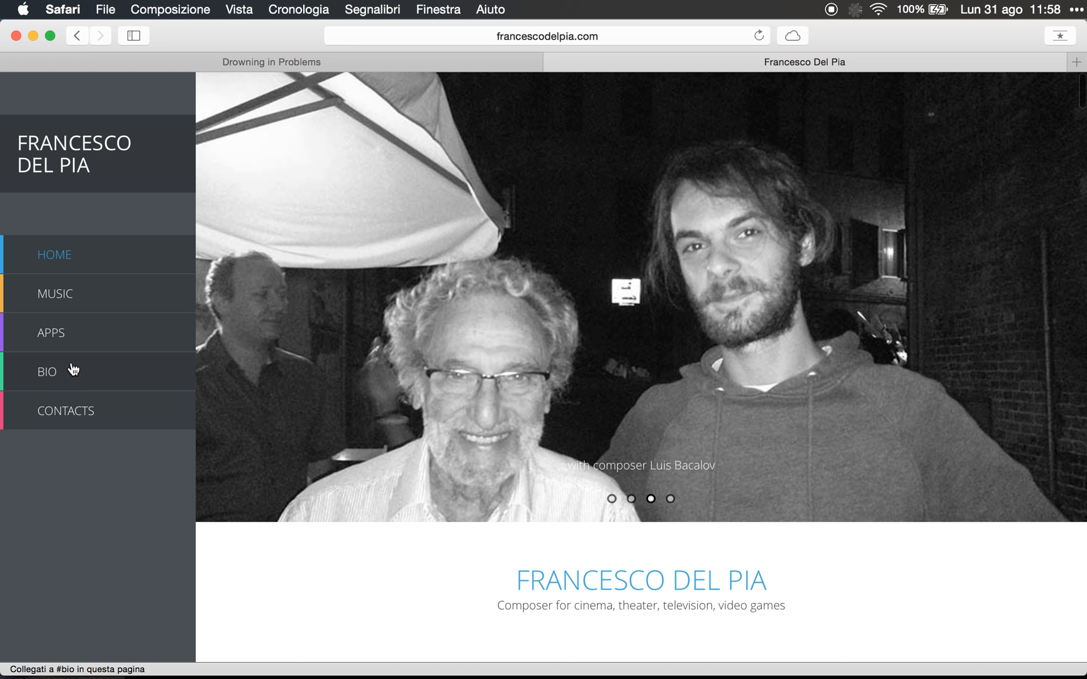
left_click(88, 342)
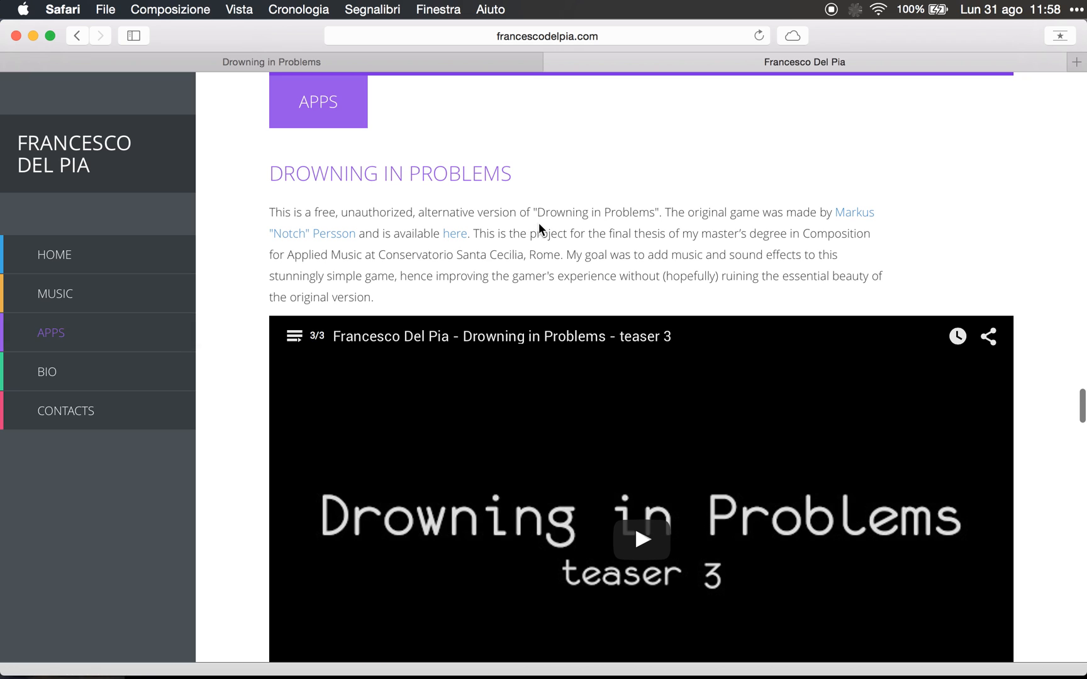
scroll(539, 227, "down", 3)
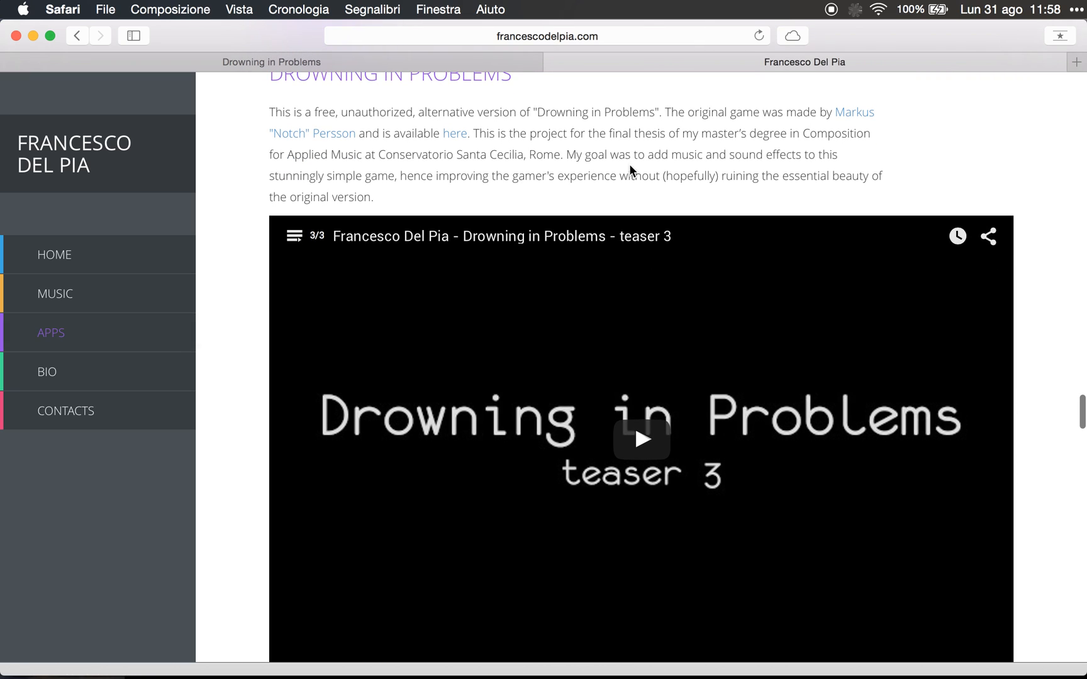
scroll(614, 396, "down", 1)
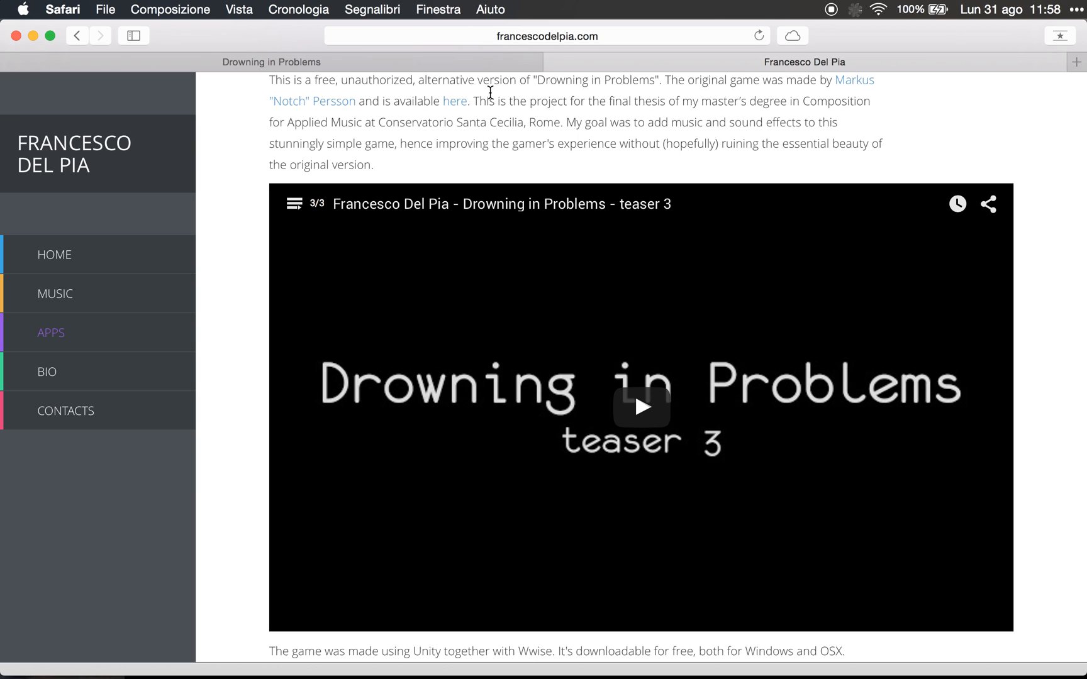
- Return to the original browser game and examine its list of problems and the current life stage
left_click(456, 63)
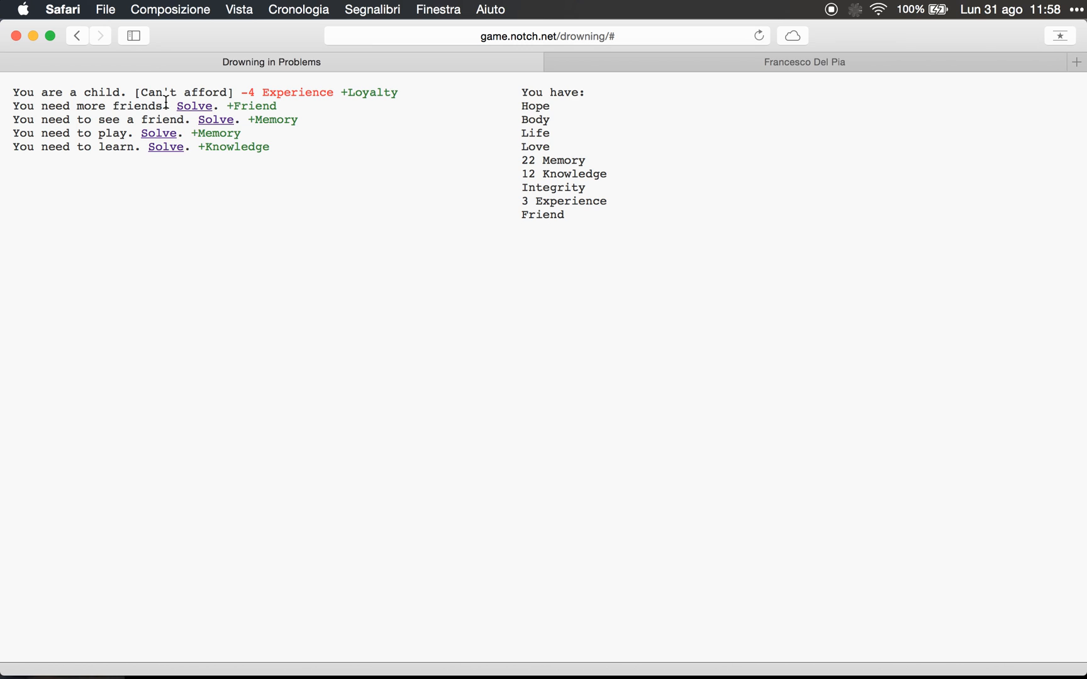
left_click_drag(293, 148, 239, 98)
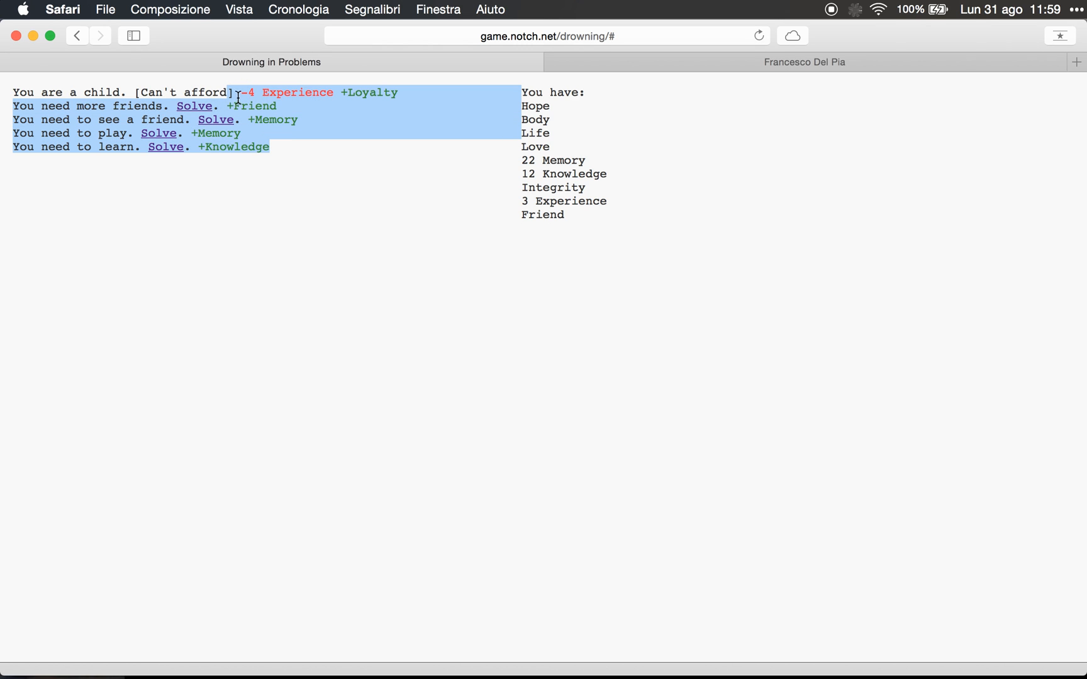
left_click(278, 146)
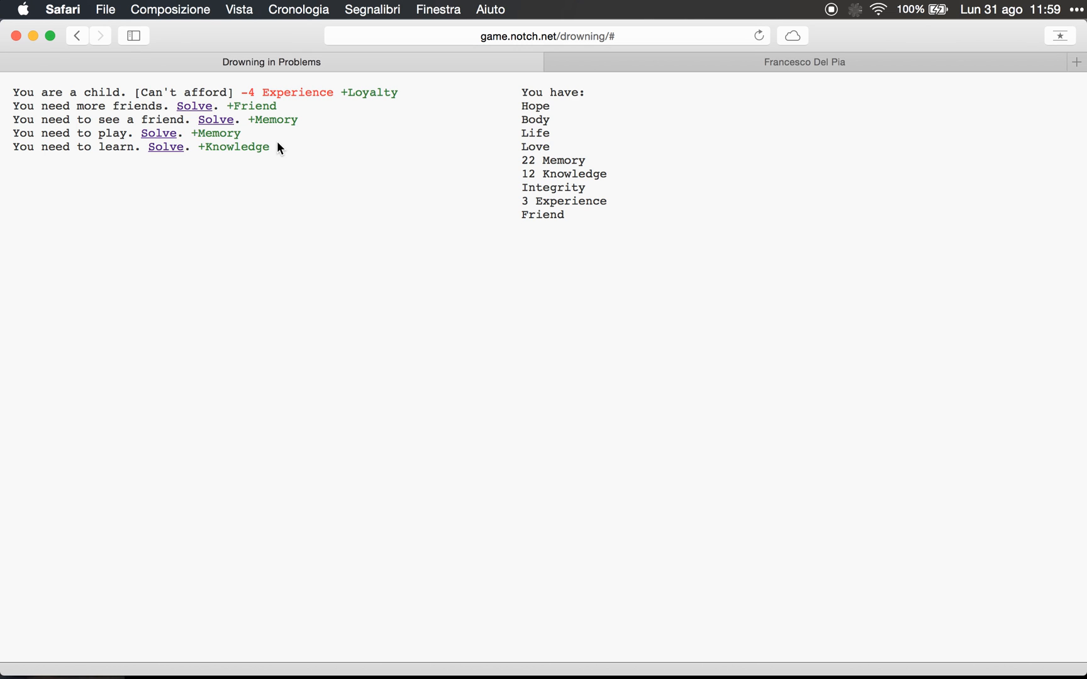
mouse_move(84, 92)
left_mouse_down()
mouse_move(123, 92)
mouse_move(89, 92)
left_mouse_up()
left_click(114, 92)
- Switch to Wwise and expand Age_switch in the Interactive Music Hierarchy to show its playlists
key("ctrl+Left")
mouse_move(636, 677)
left_click(595, 660)
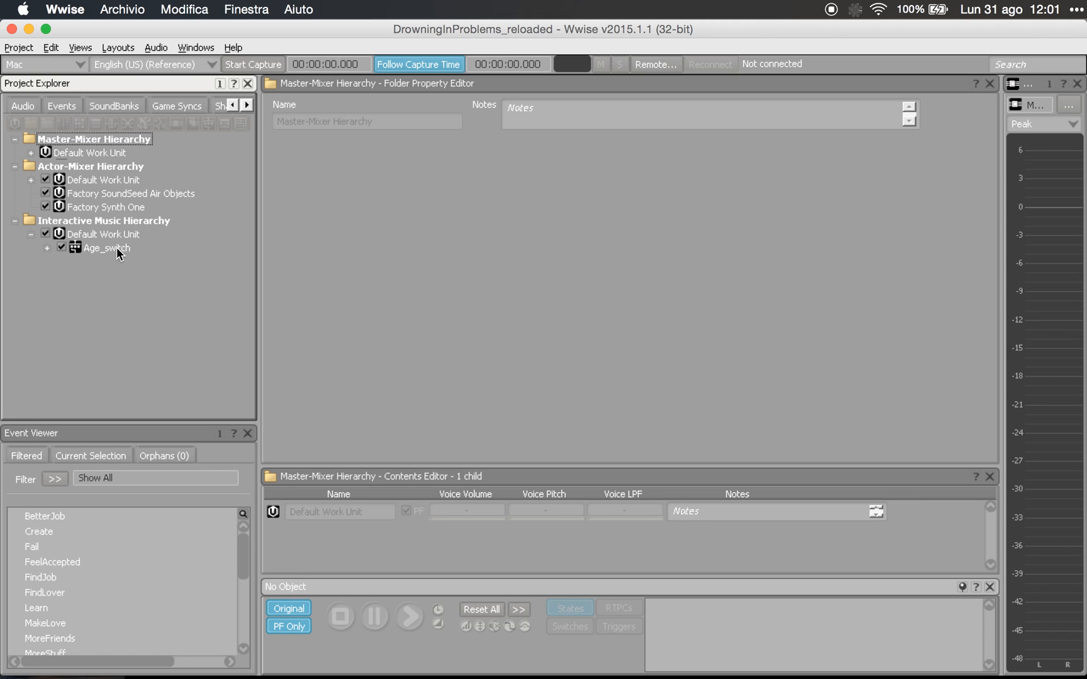
left_click(47, 248)
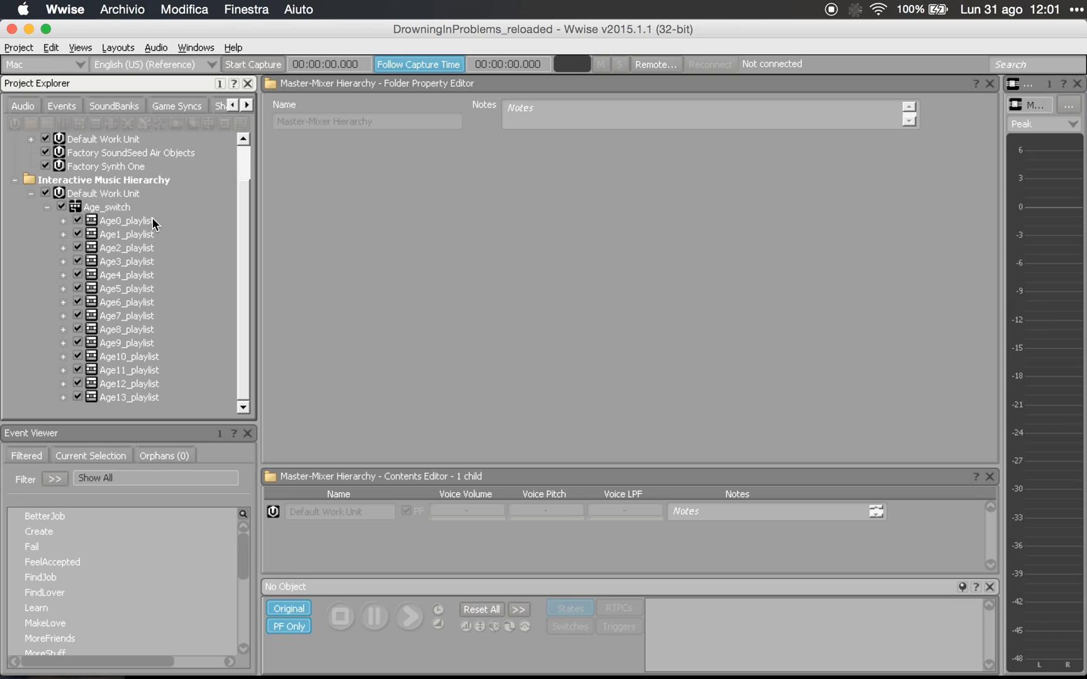
- Switch to the Drowning in Problems app, reposition its window and solve the opening problems up to gaining Hope, Body and Life
key("super+Tab")
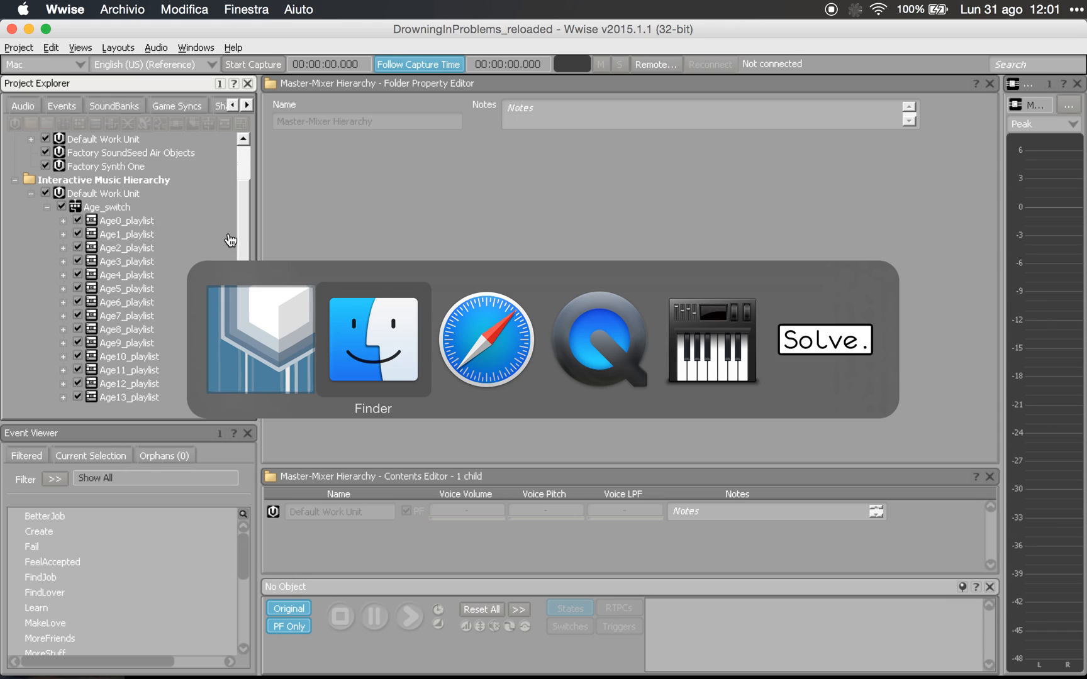
left_click(810, 340)
left_click_drag(602, 87, 538, 58)
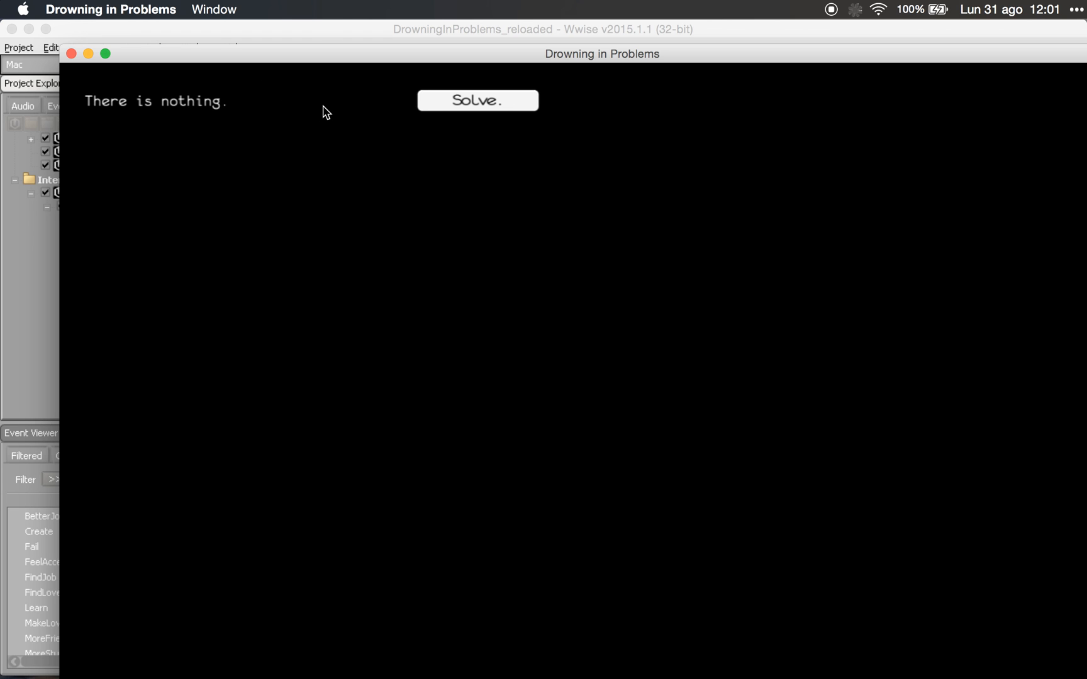
left_click(455, 106)
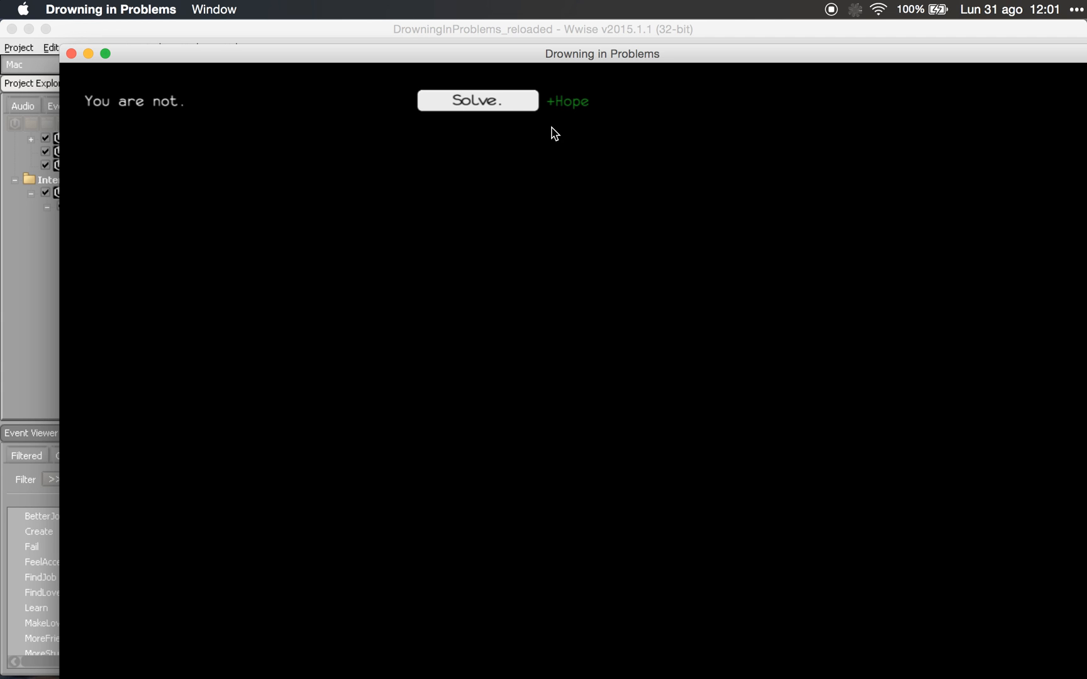
left_click(519, 105)
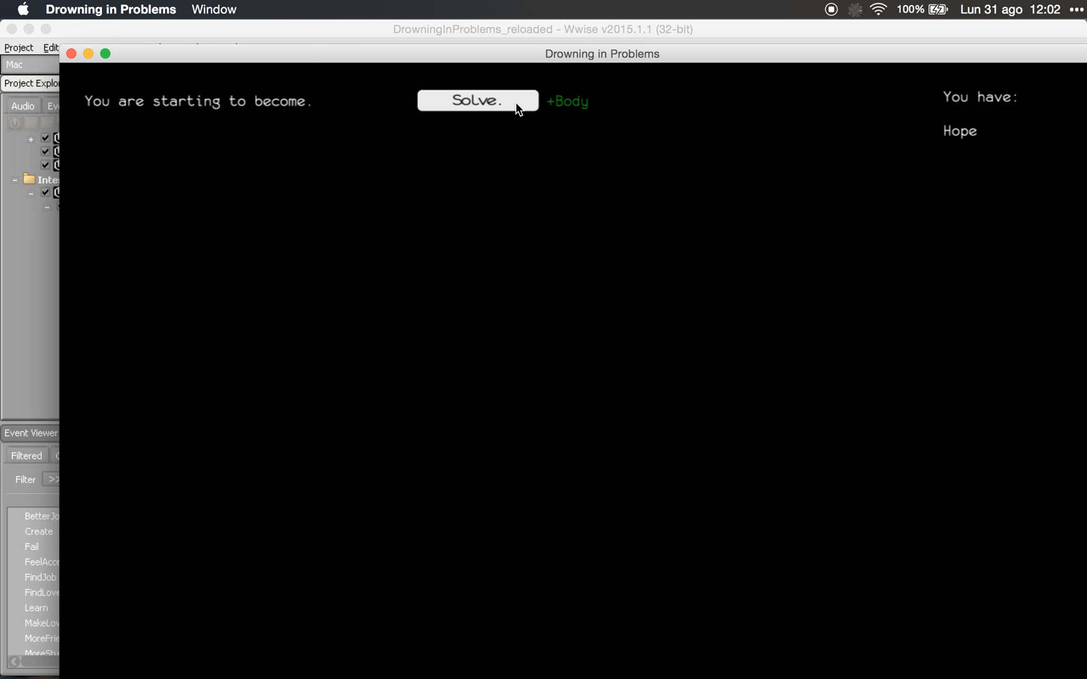
left_click(517, 107)
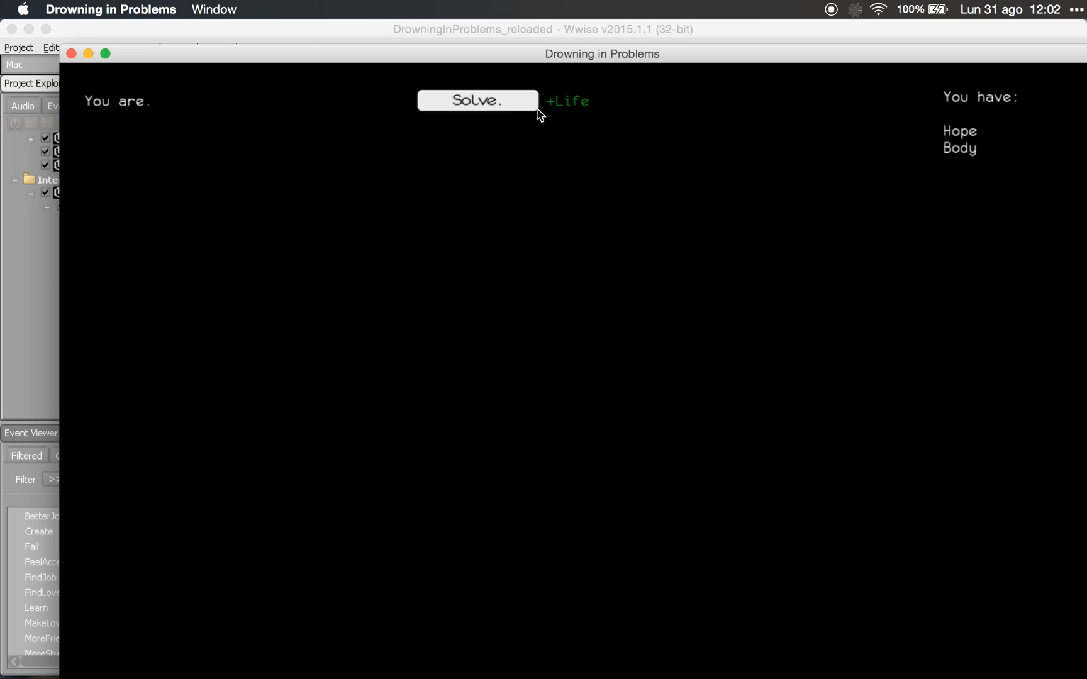
left_click(520, 112)
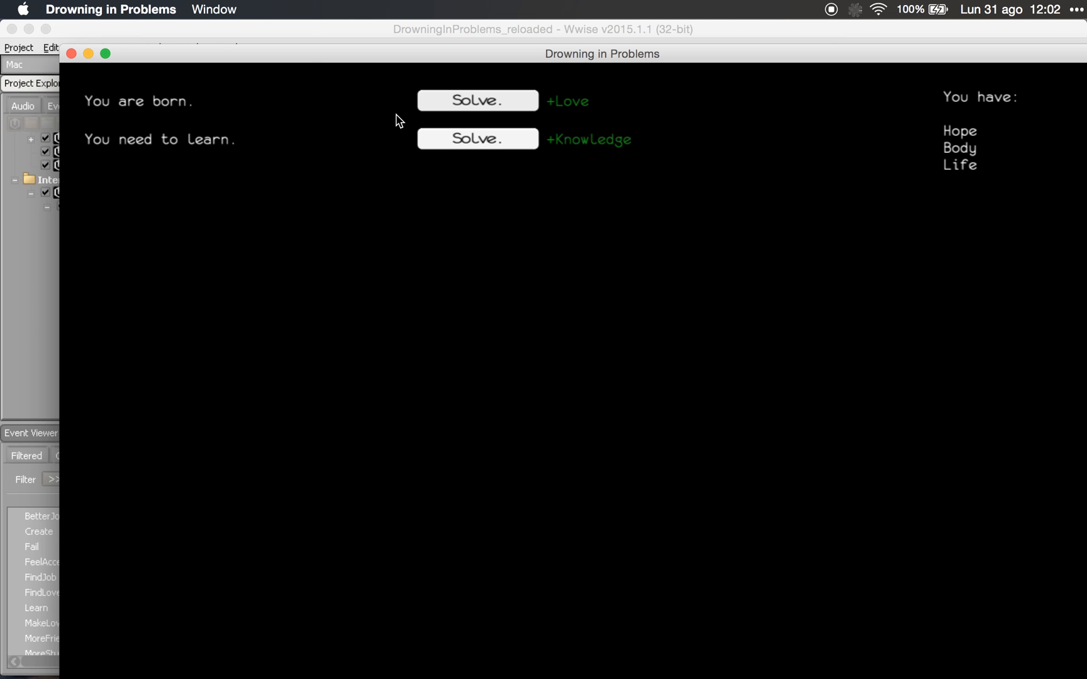
- Solve the learn problem three times, the being-born problem for Love and the play problem for Memory
left_click(439, 144)
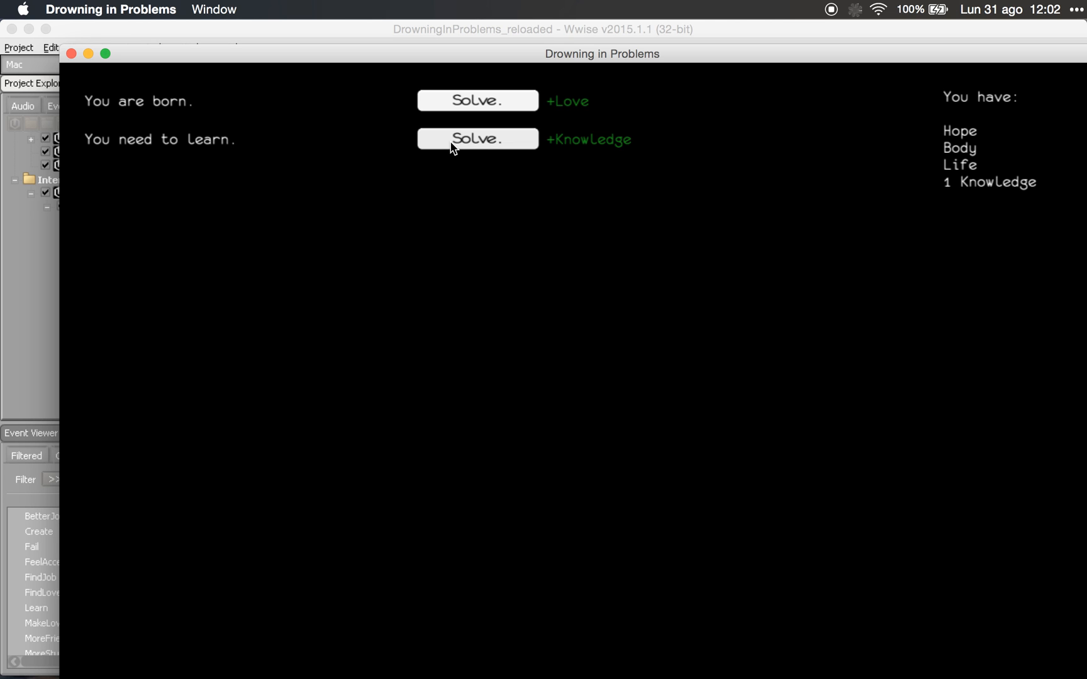
left_click(463, 147)
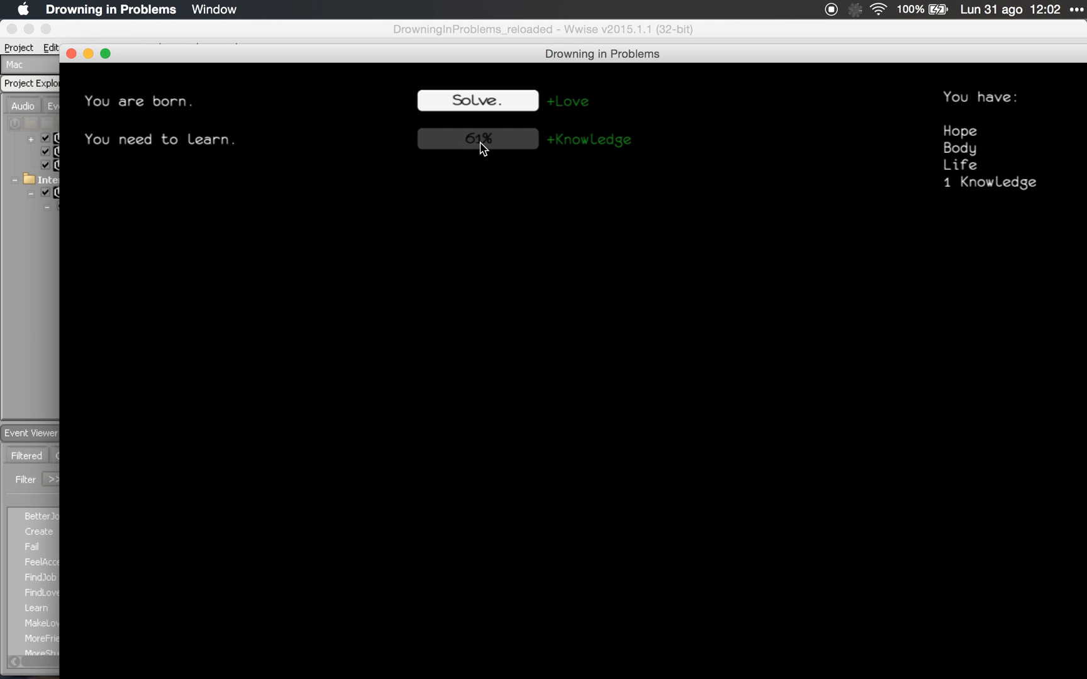
left_click(490, 100)
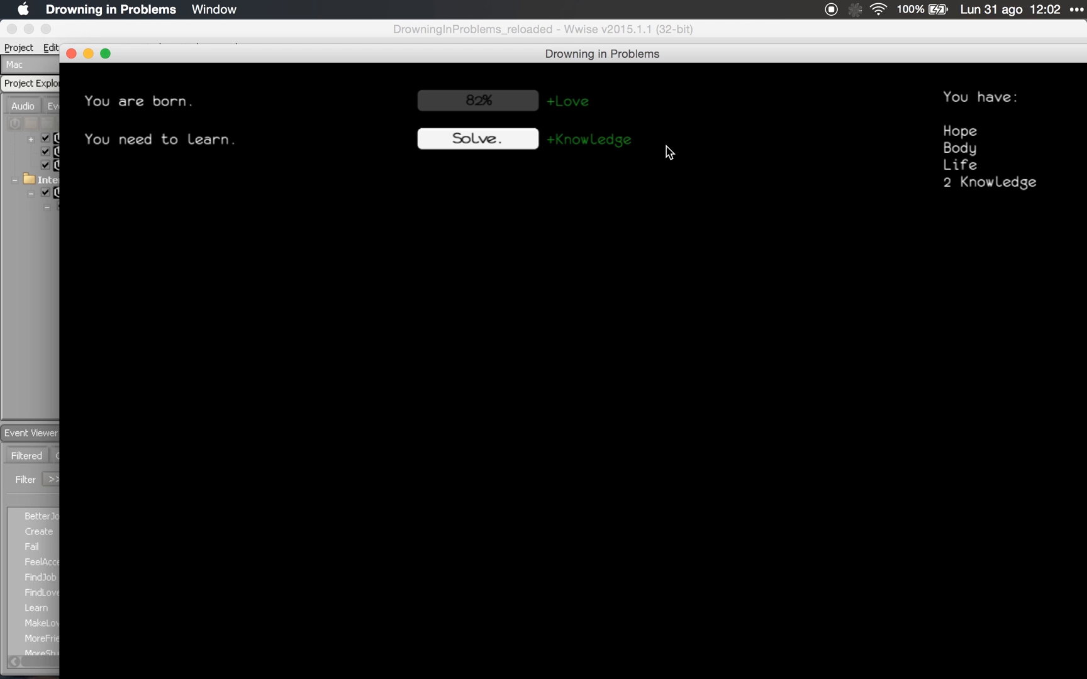
left_click(450, 143)
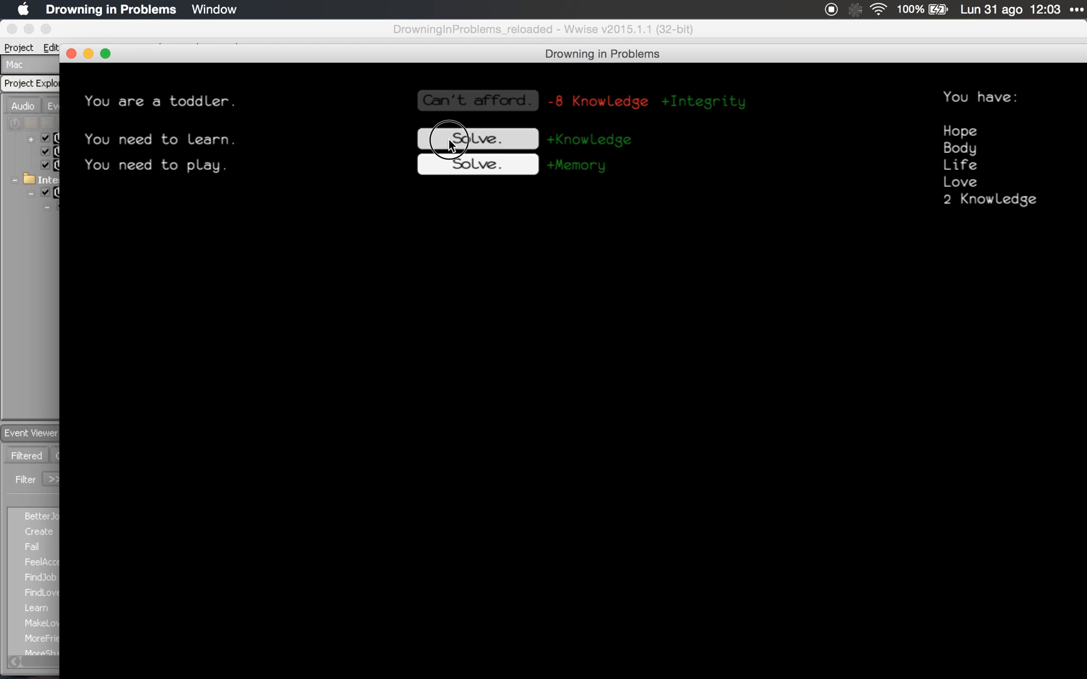
left_click(458, 164)
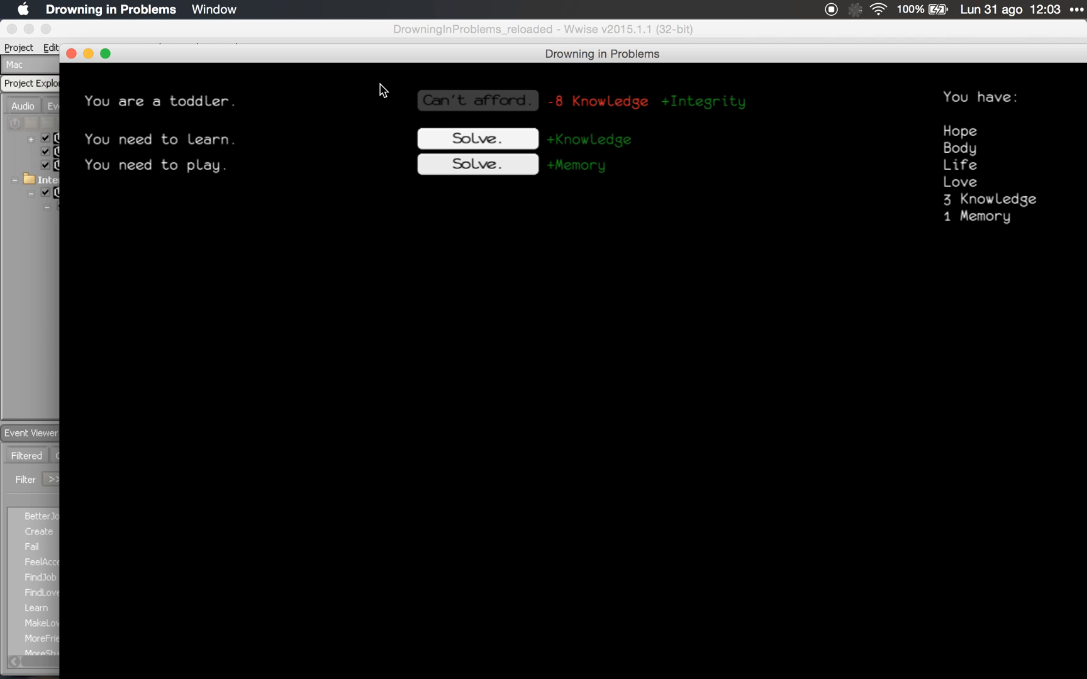
- Switch back to Wwise and open the properties of Age0_playlist under Age_switch
left_click(350, 35)
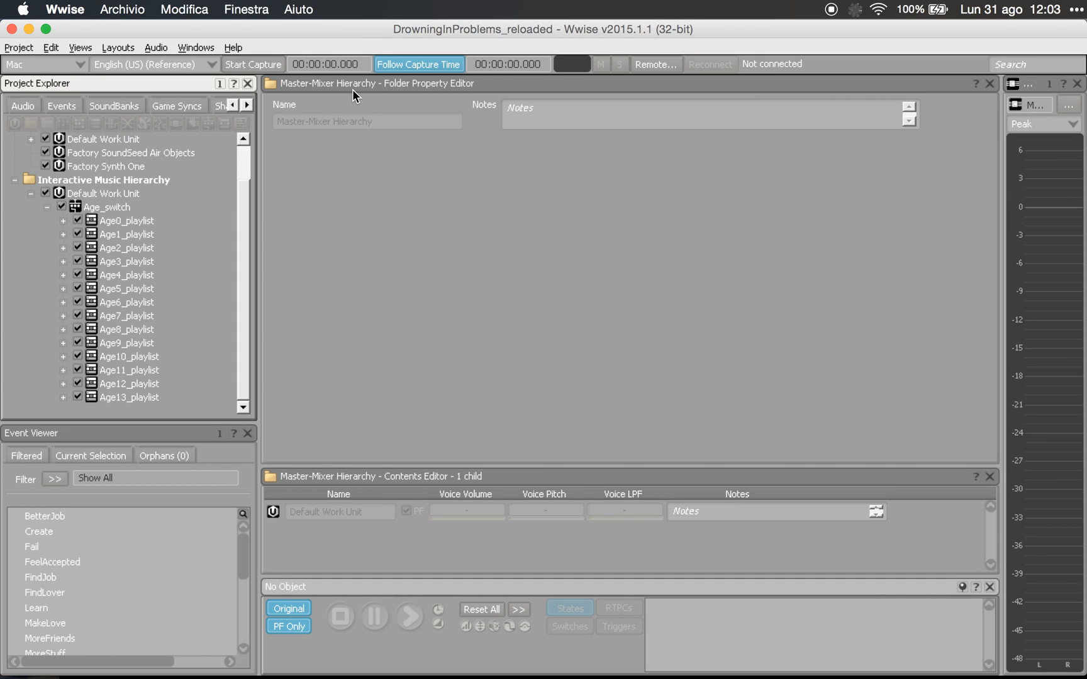
left_click(114, 221)
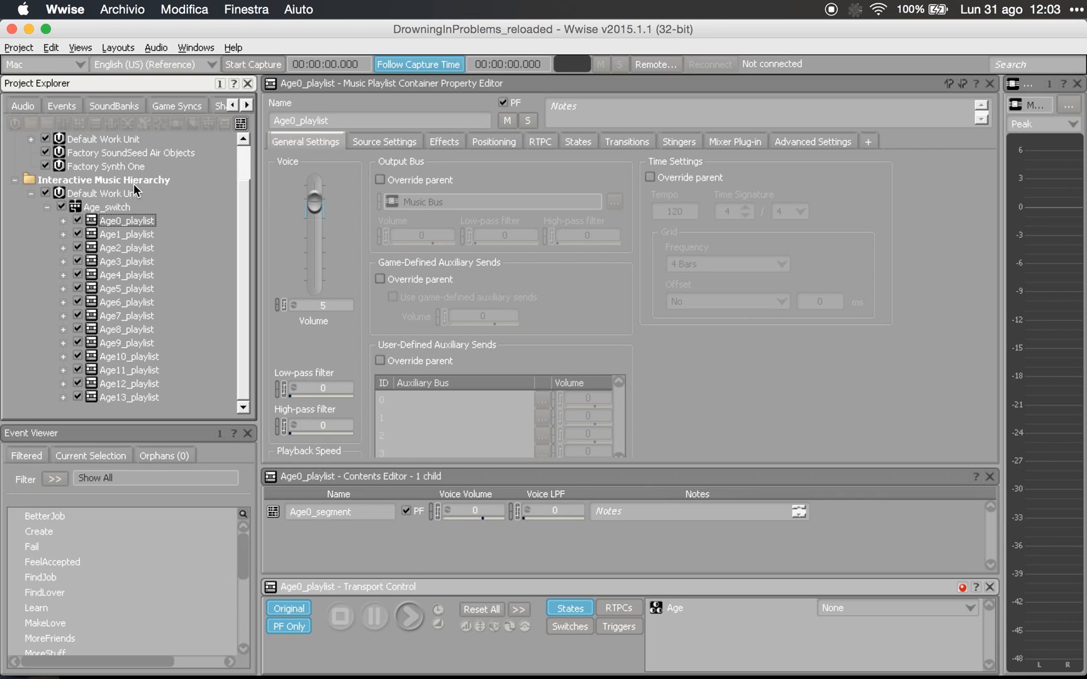
- Open the Age_switch properties and view the available Age states in its Transport Control without choosing another one
left_click(111, 208)
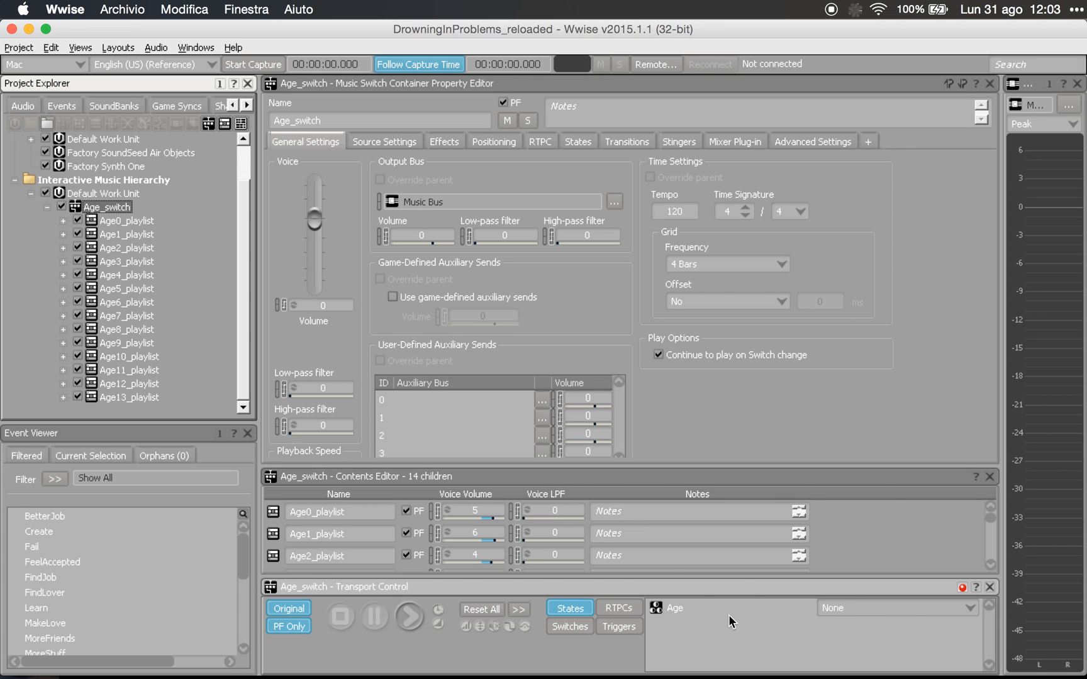
left_click(863, 605)
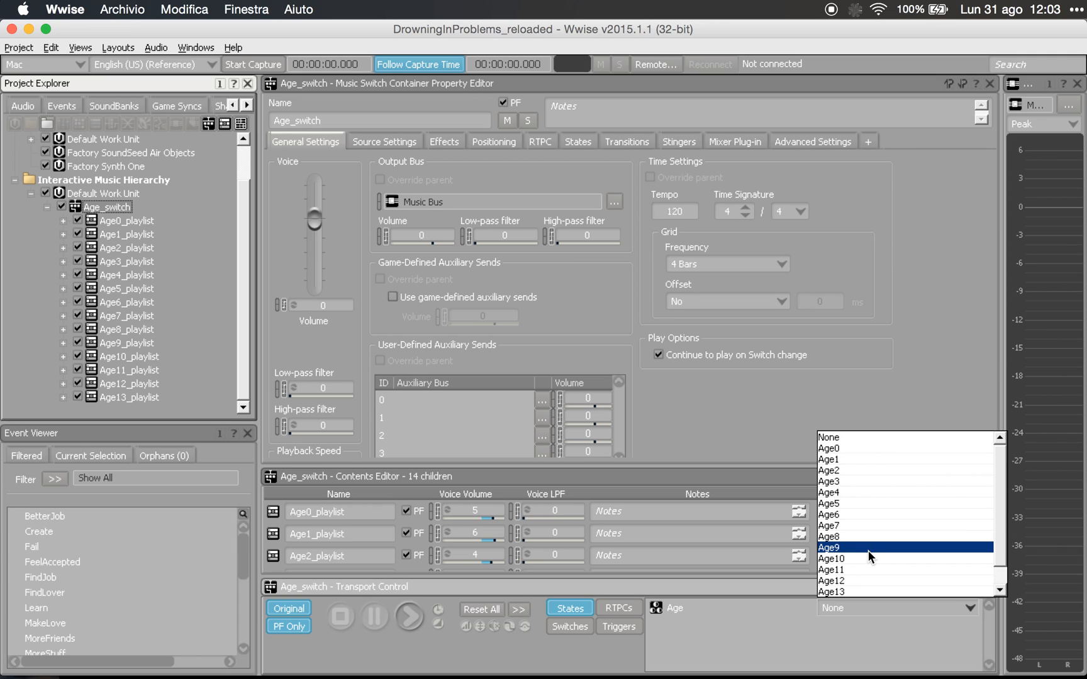
left_click(788, 639)
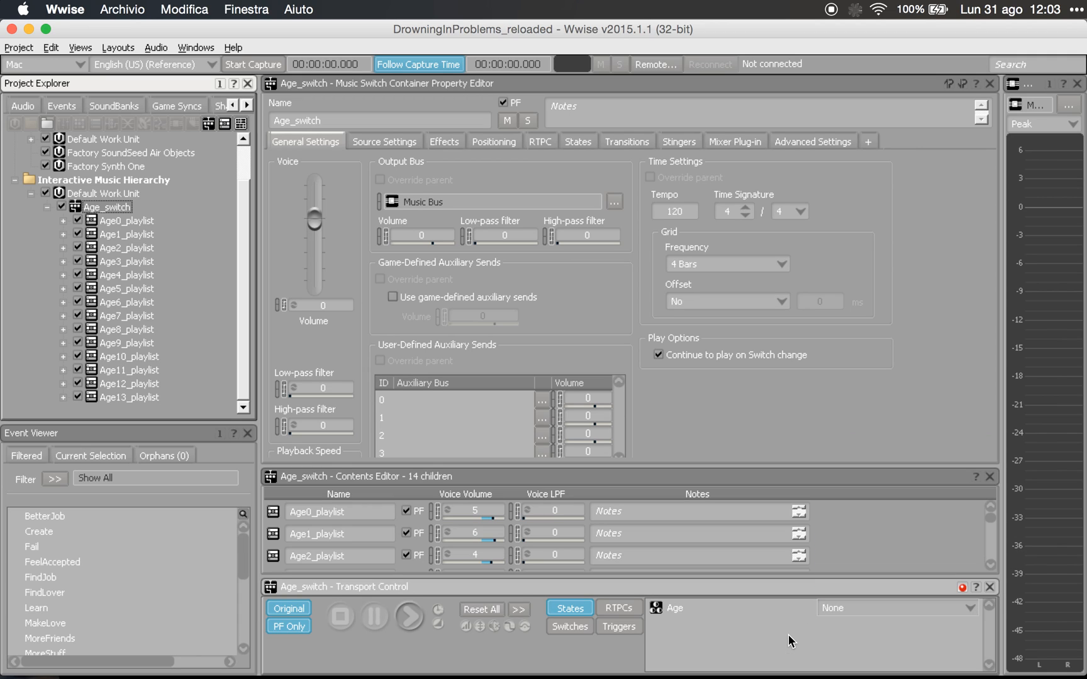
- Expand Age0_playlist to reveal its segment, and play and stop the playlist
left_click(116, 220)
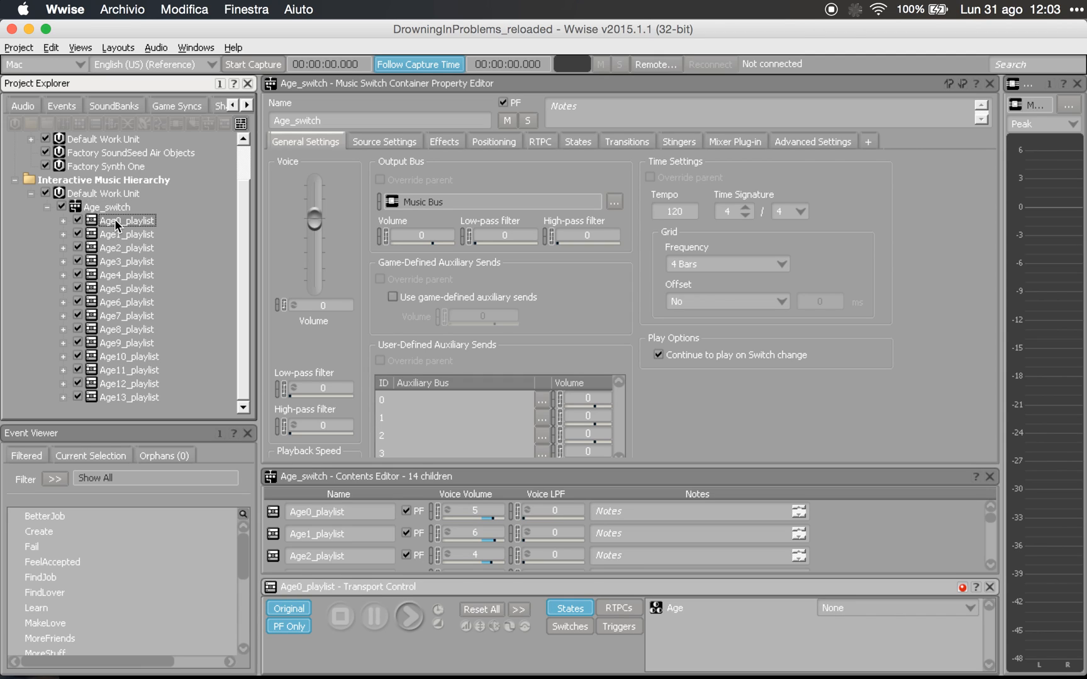
left_click(63, 221)
key("space")
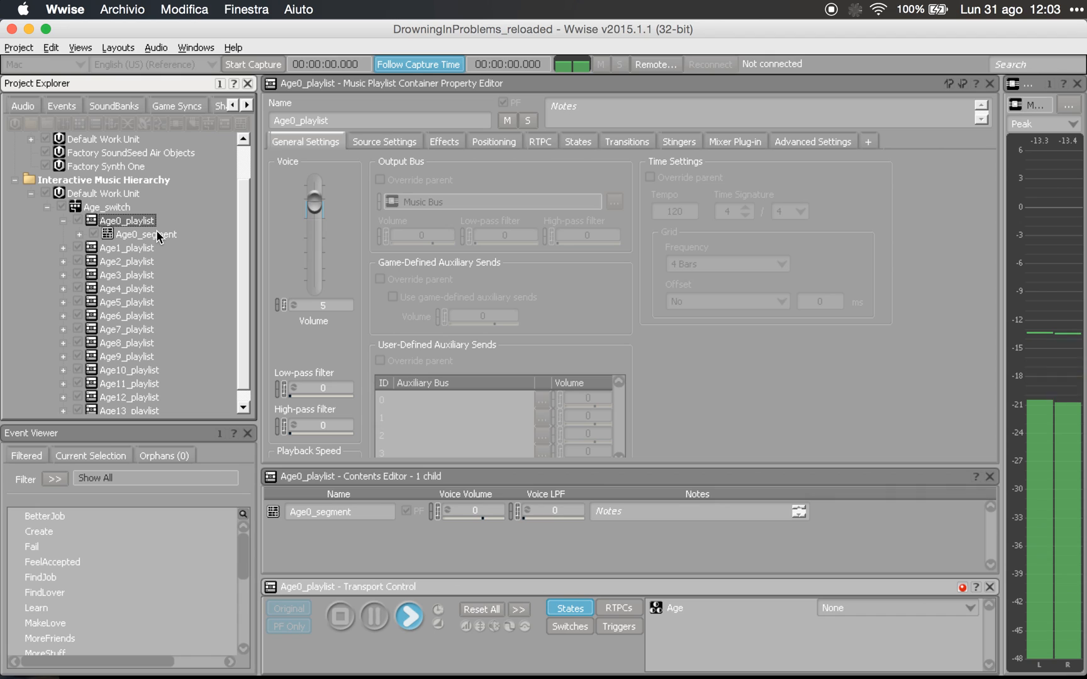
key("space")
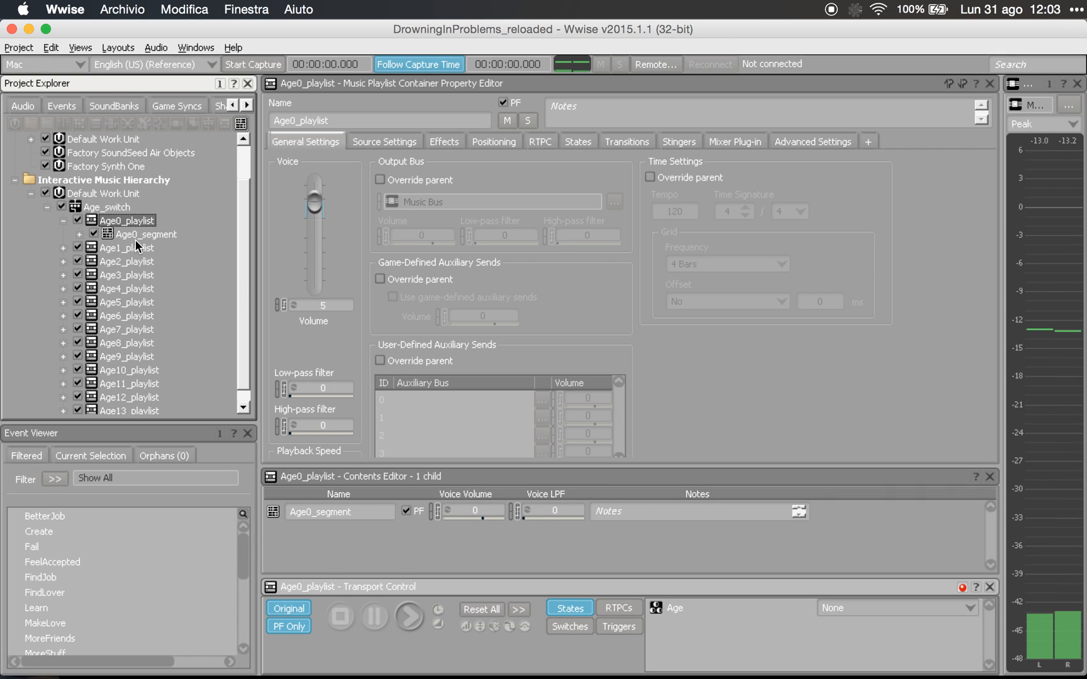
- Expand and open Age1_playlist, start playback, set the Age state to Age1 while it runs and stop the playback
left_click(66, 248)
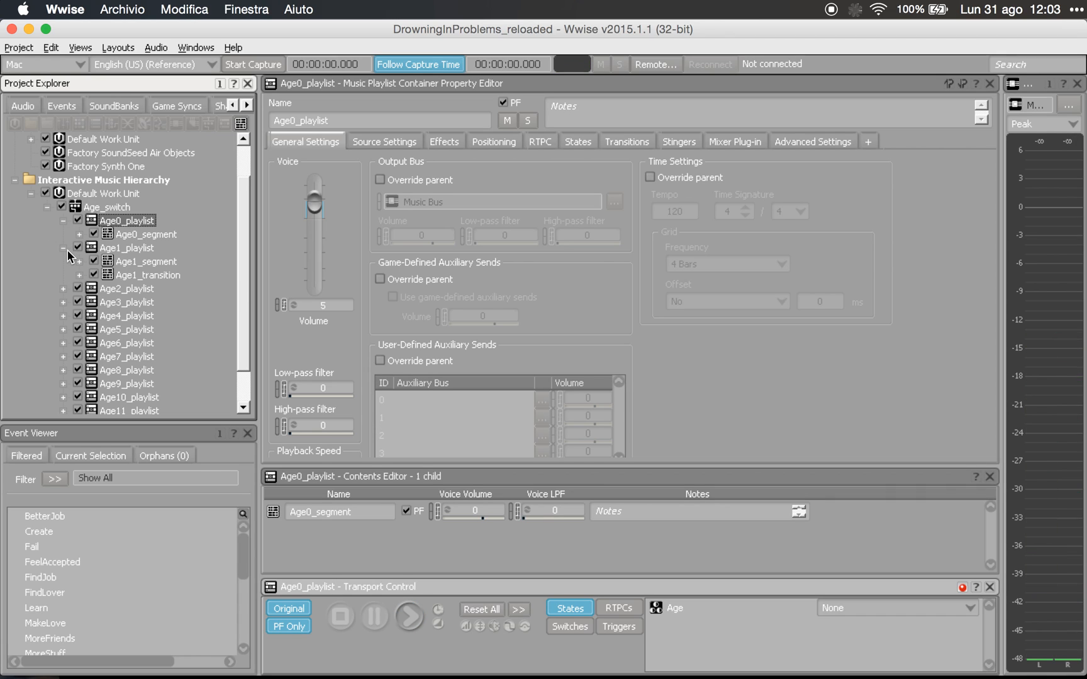
left_click(137, 248)
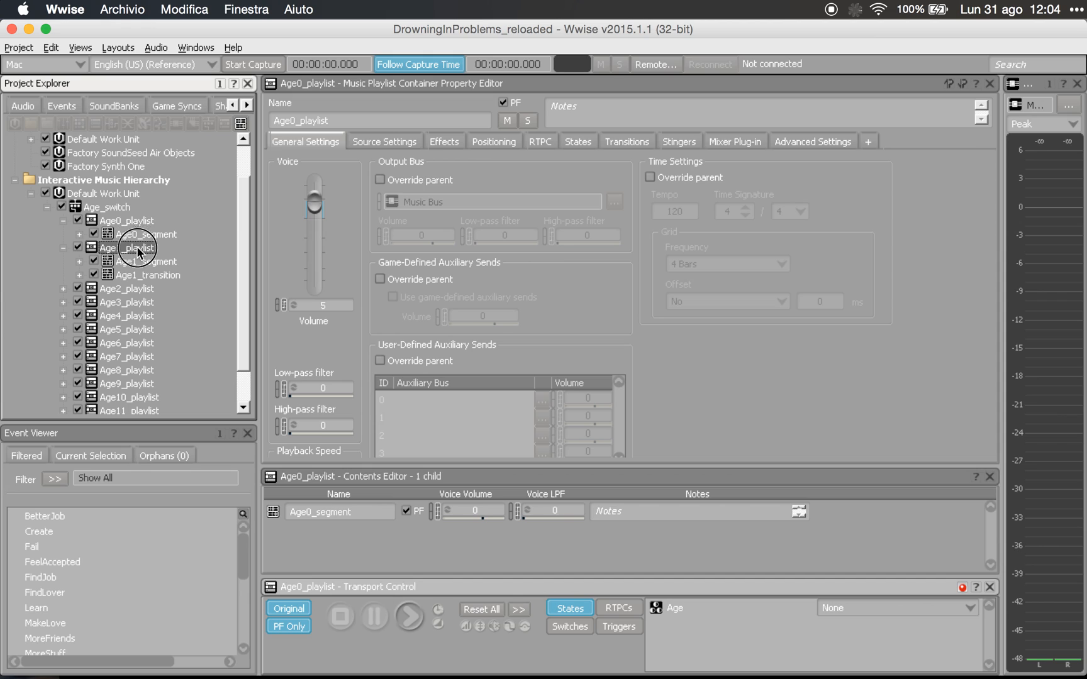
key("space")
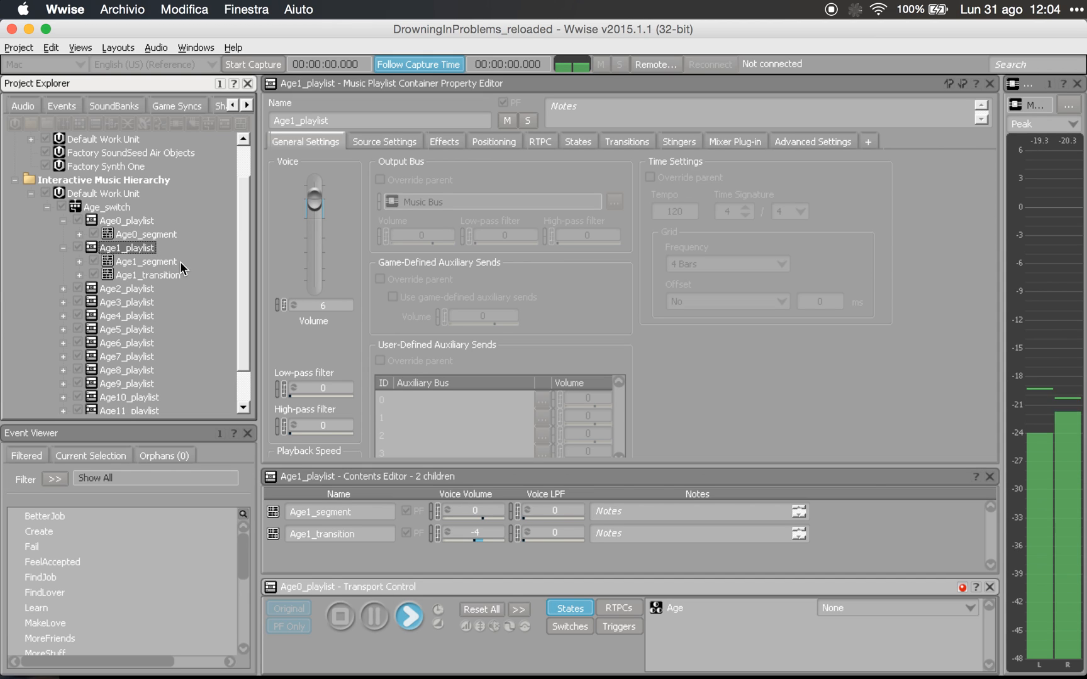
left_click(872, 609)
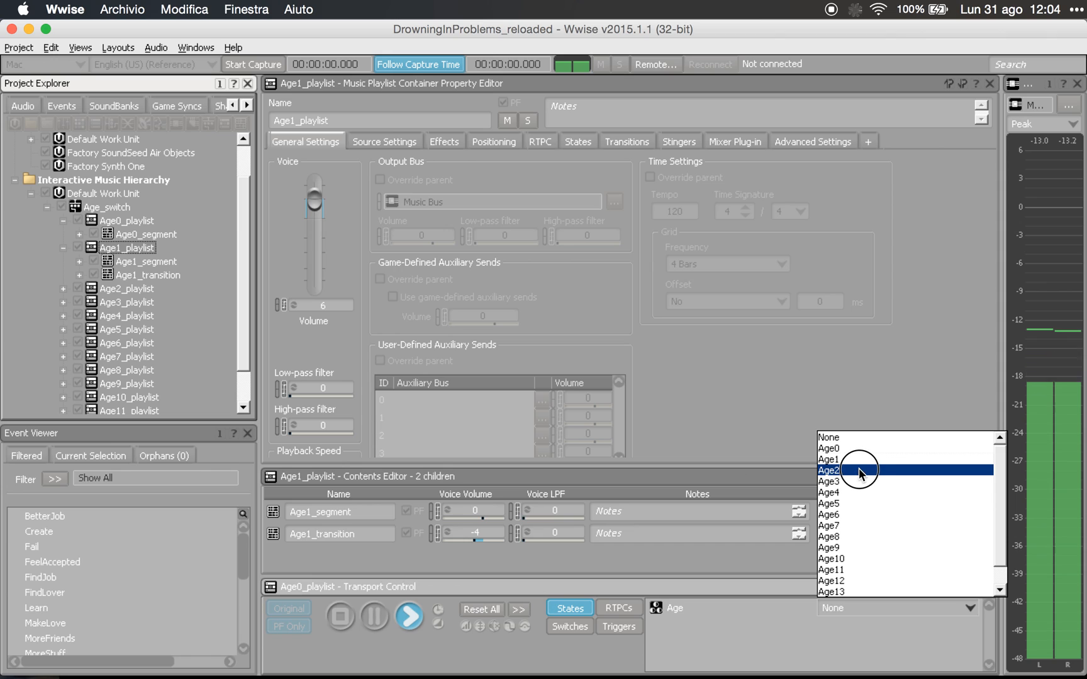
left_click(856, 459)
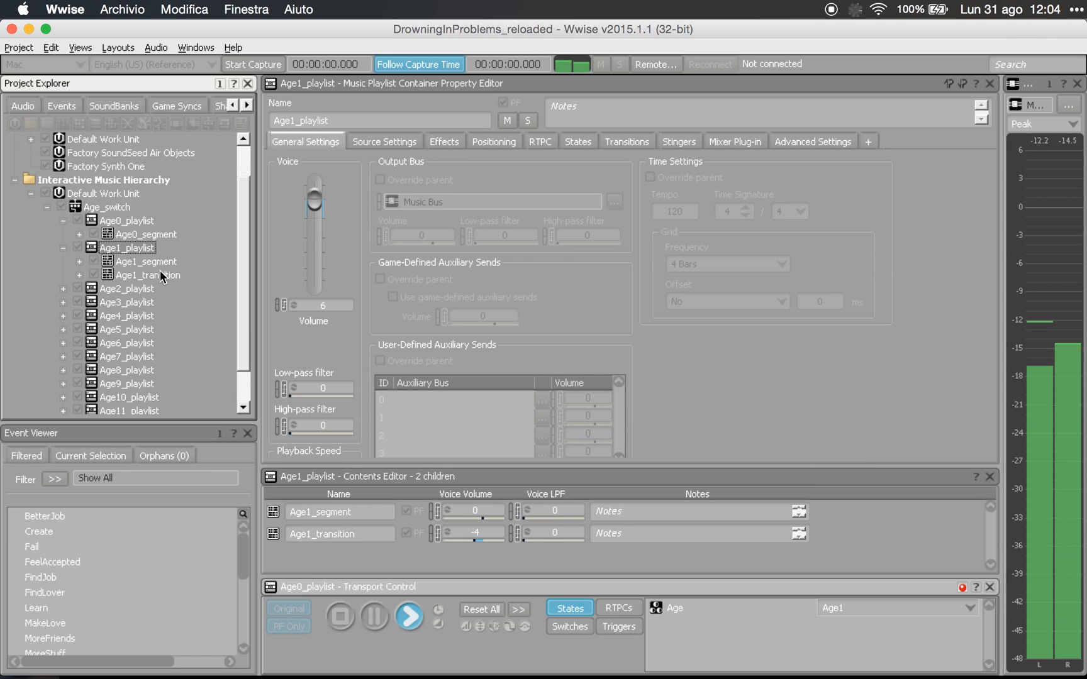
key("space")
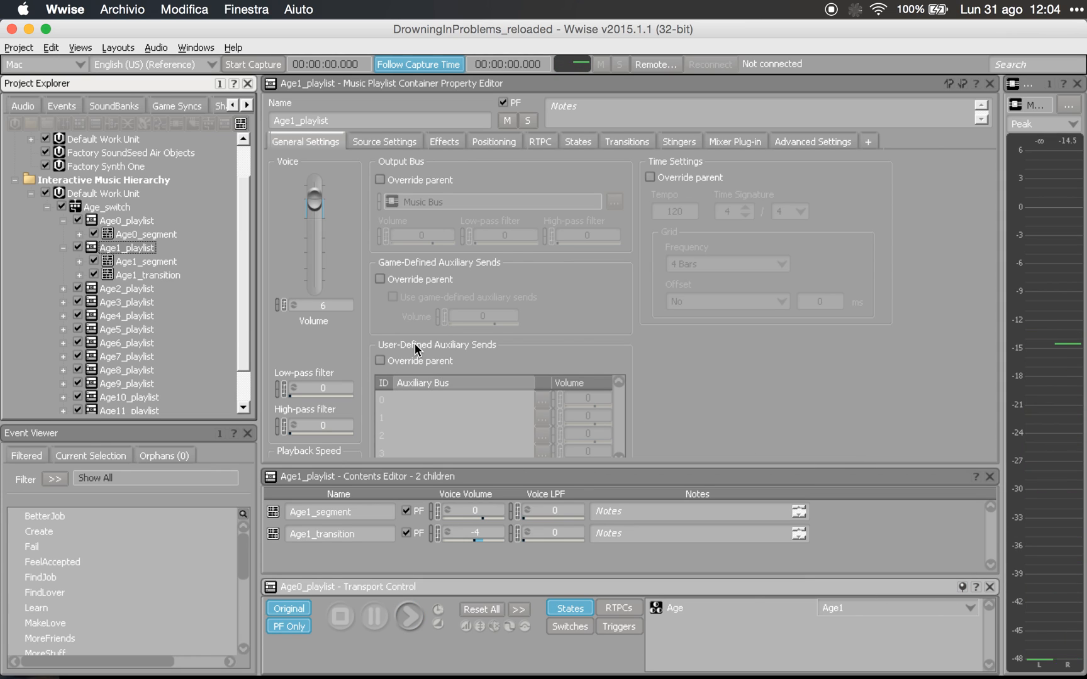
- Open Age1_segment and audition it briefly
left_click(142, 261)
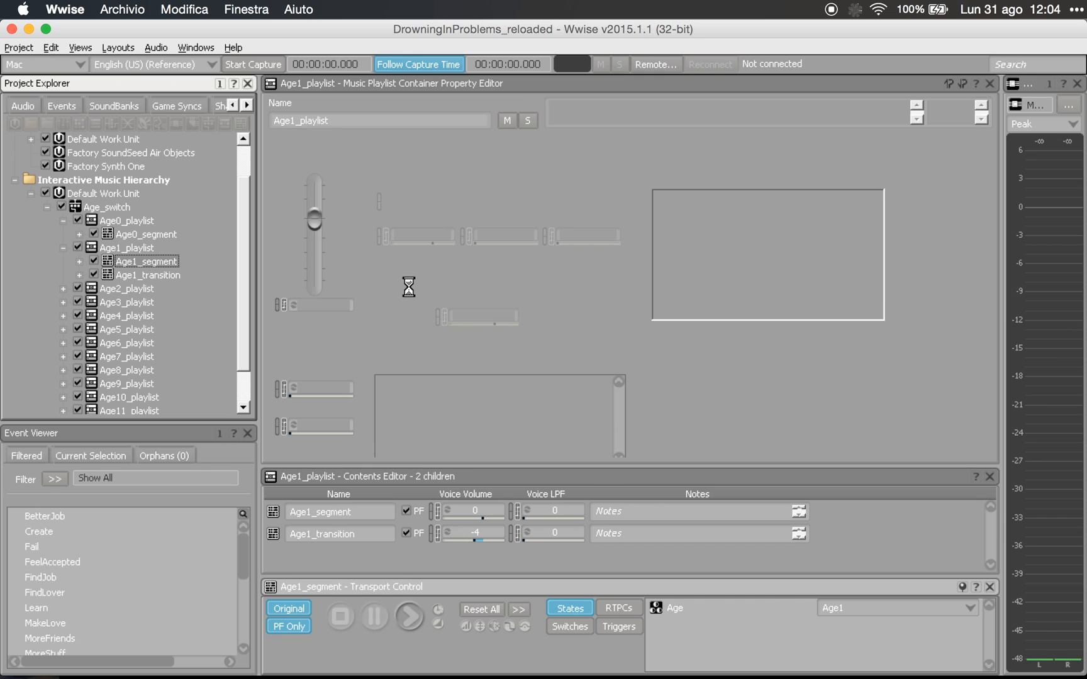
key("space")
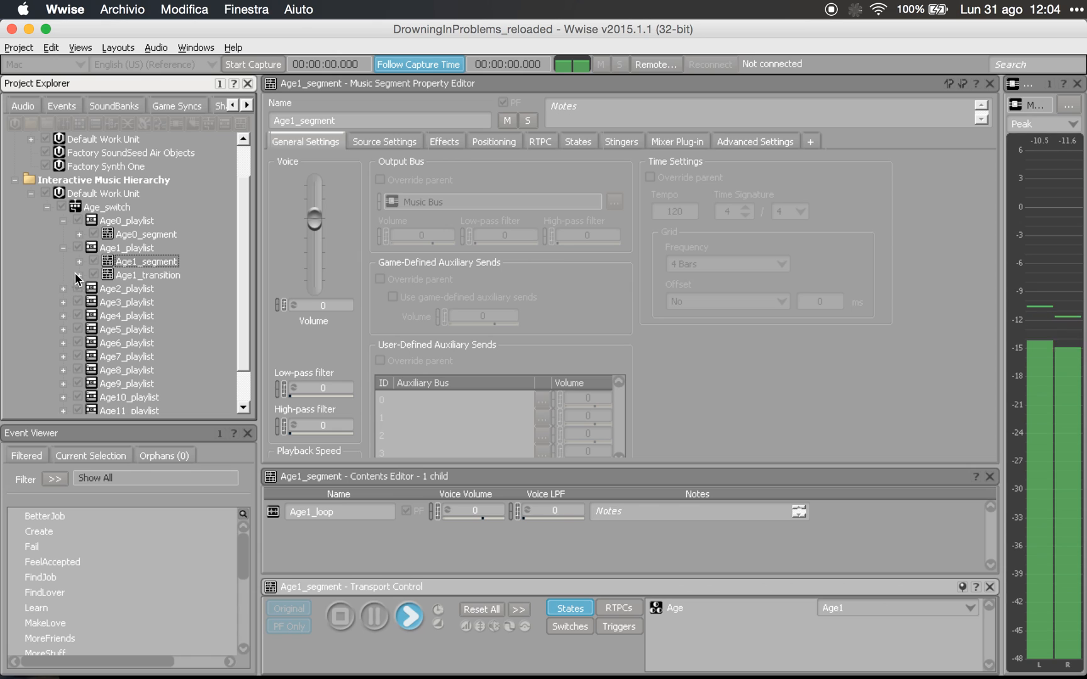
key("space")
- Expand Age2_playlist and Age3_playlist, and start playing Age3_segment
left_click(63, 289)
left_click(63, 315)
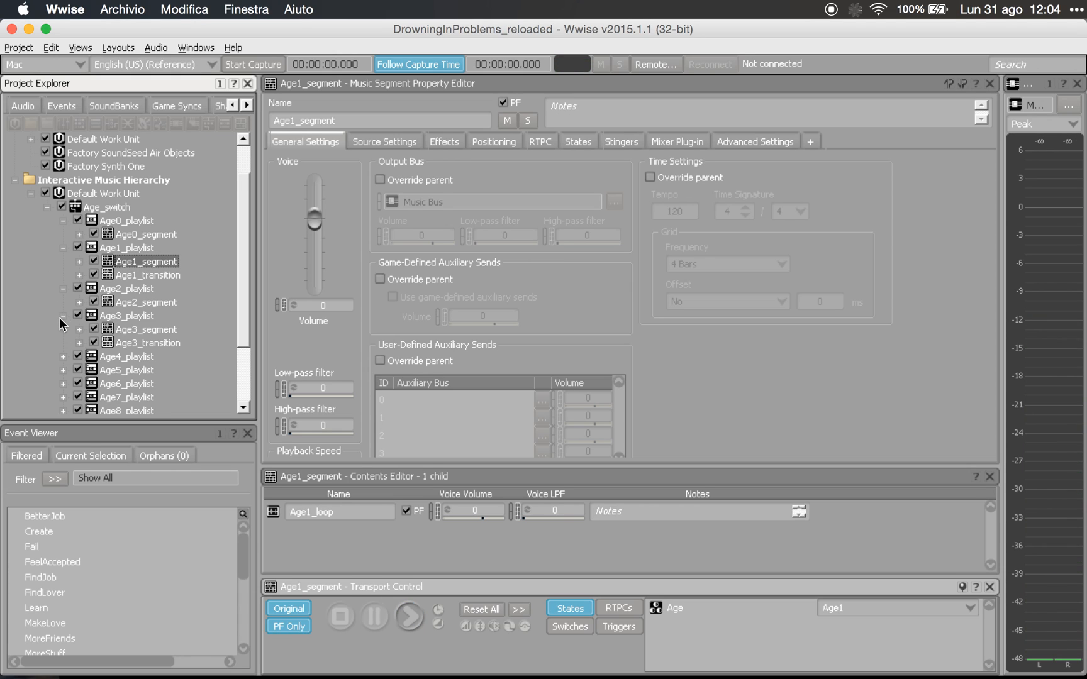
scroll(165, 318, "down", 2)
left_click(145, 247)
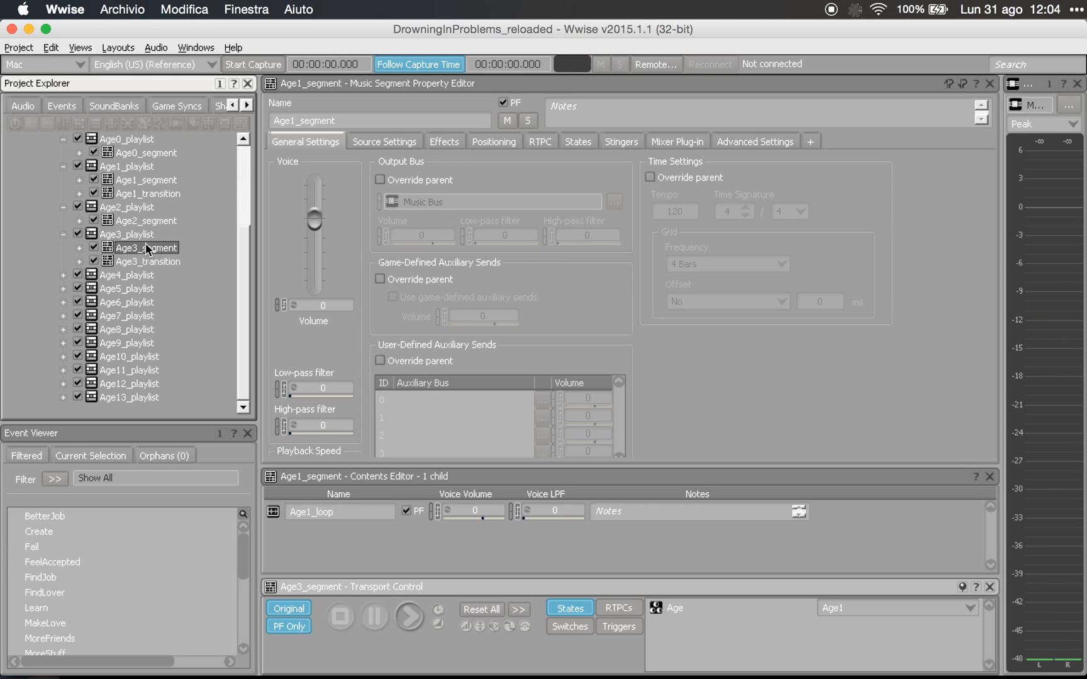
key("space")
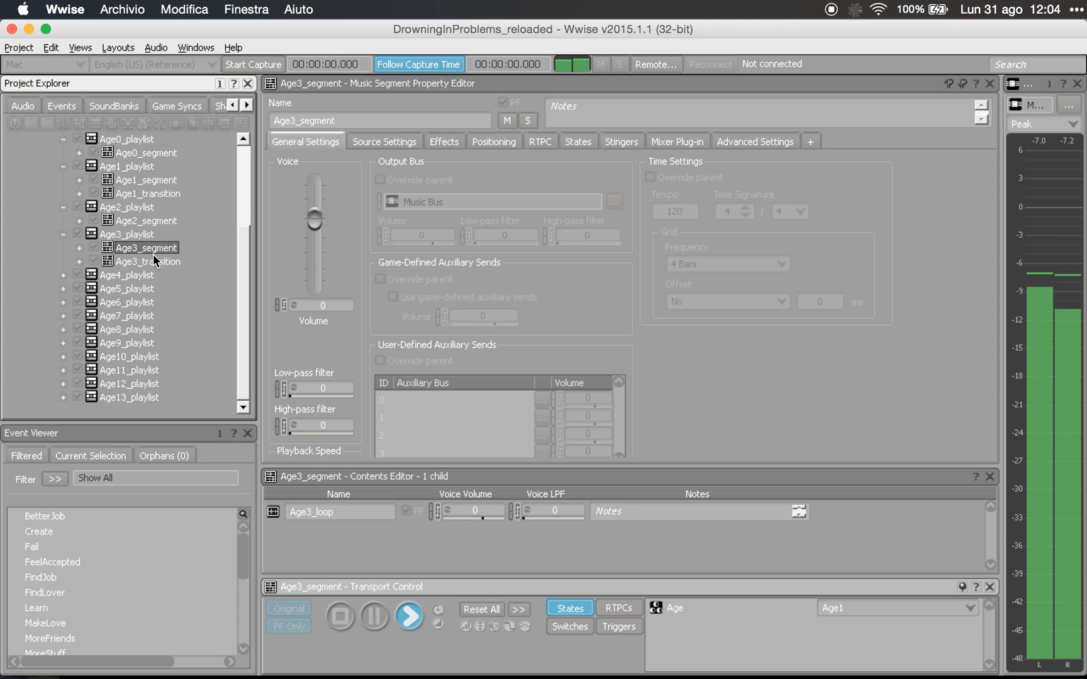
- Collapse Age0_playlist through Age3_playlist and expand Age4_playlist to show its segments
left_click(64, 235)
left_click(63, 235)
left_click(64, 207)
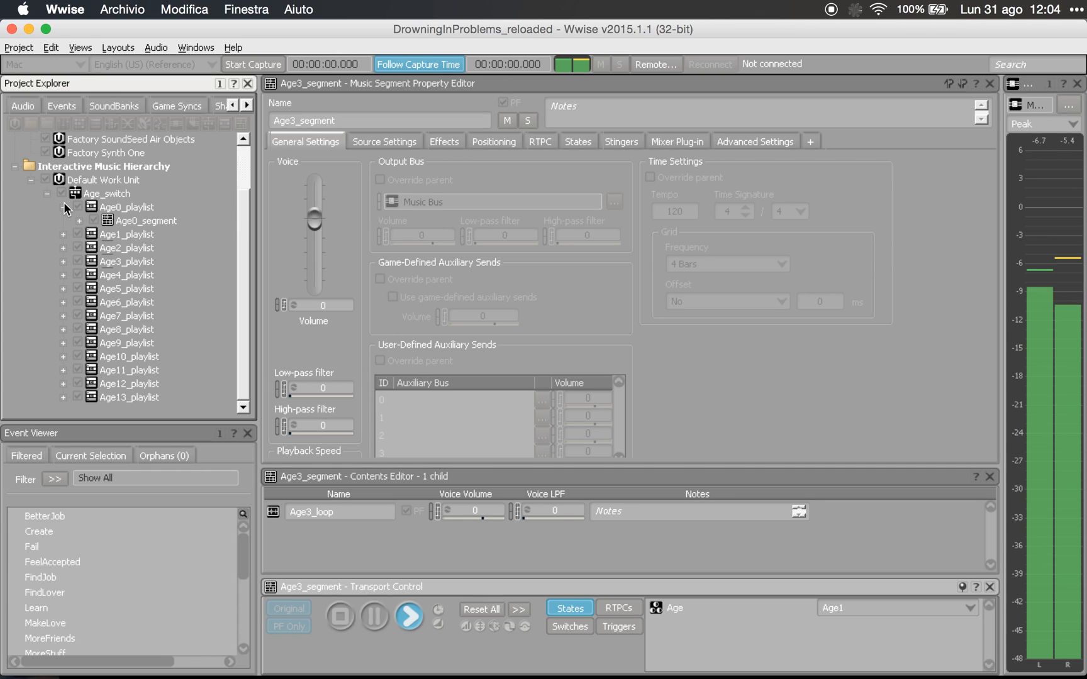
left_click(63, 207)
left_click(63, 275)
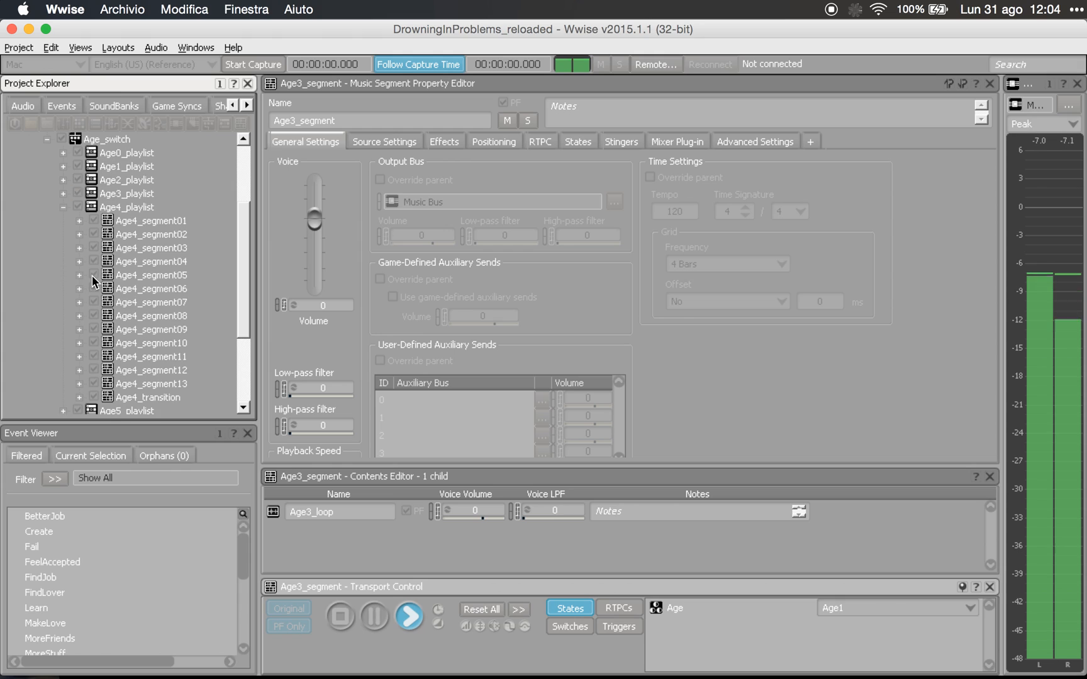
- Open Age4_playlist, play it and look through its list of segments
left_click(119, 208)
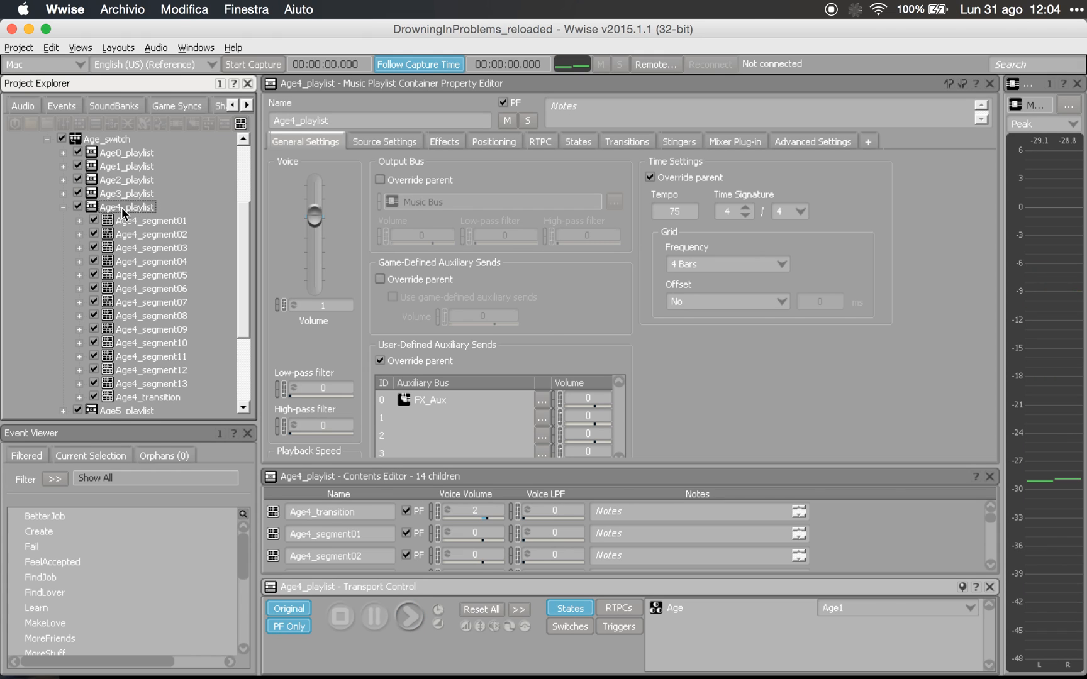
key("space")
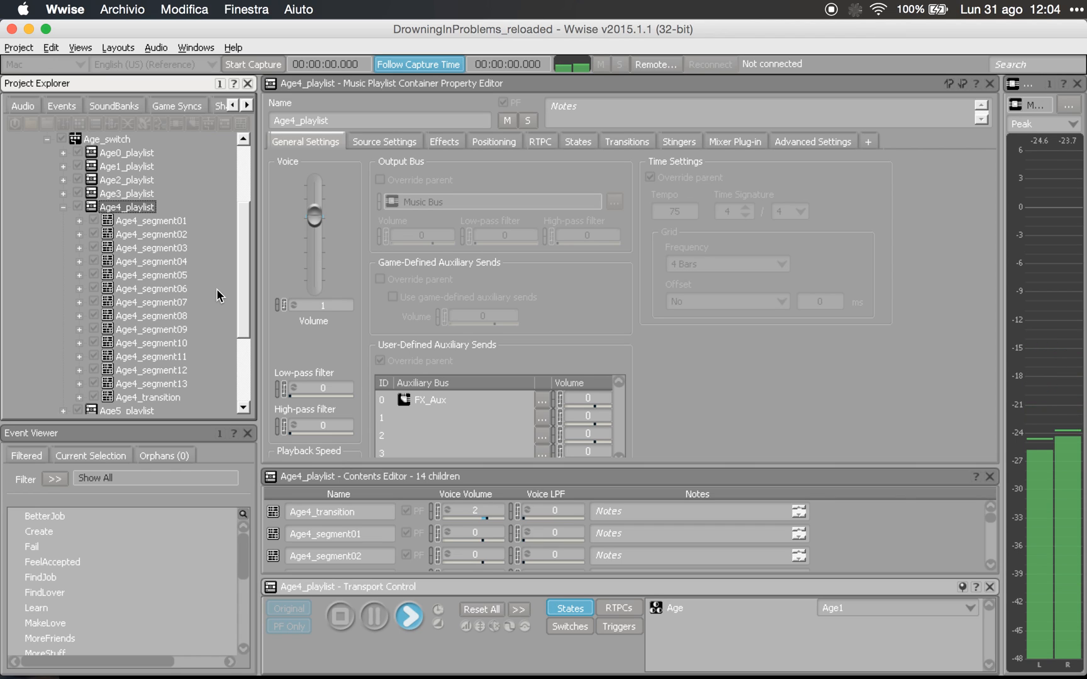
scroll(217, 289, "down", 3)
scroll(217, 289, "up", 3)
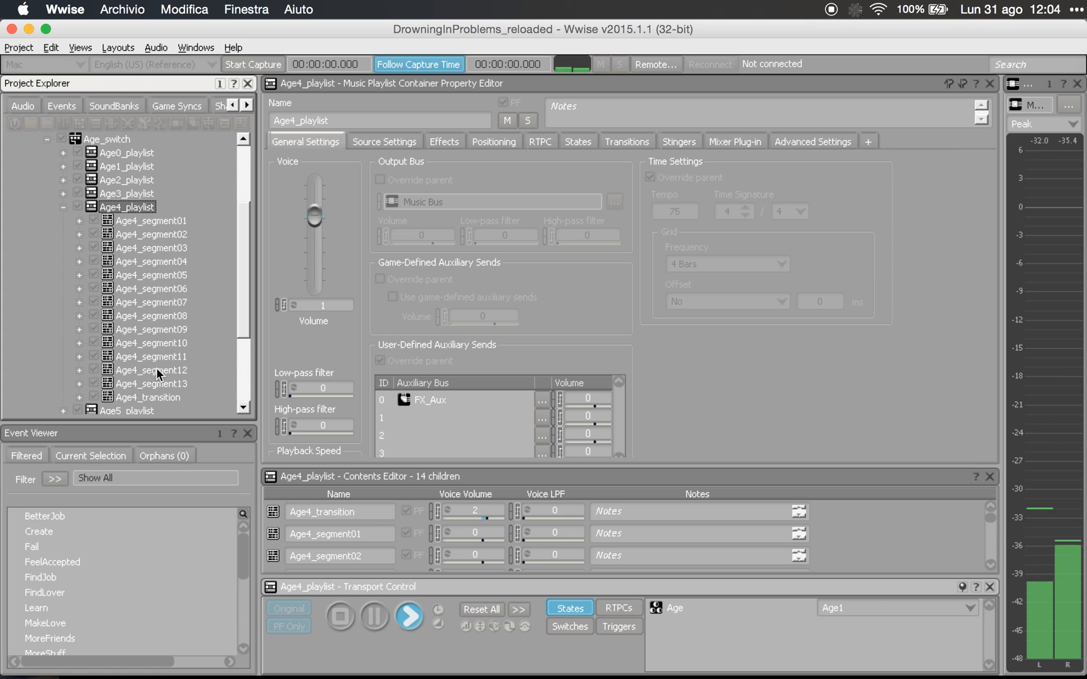
- Open Age4_segment01 in the Music Segment Editor and make the editor taller
left_click(175, 222)
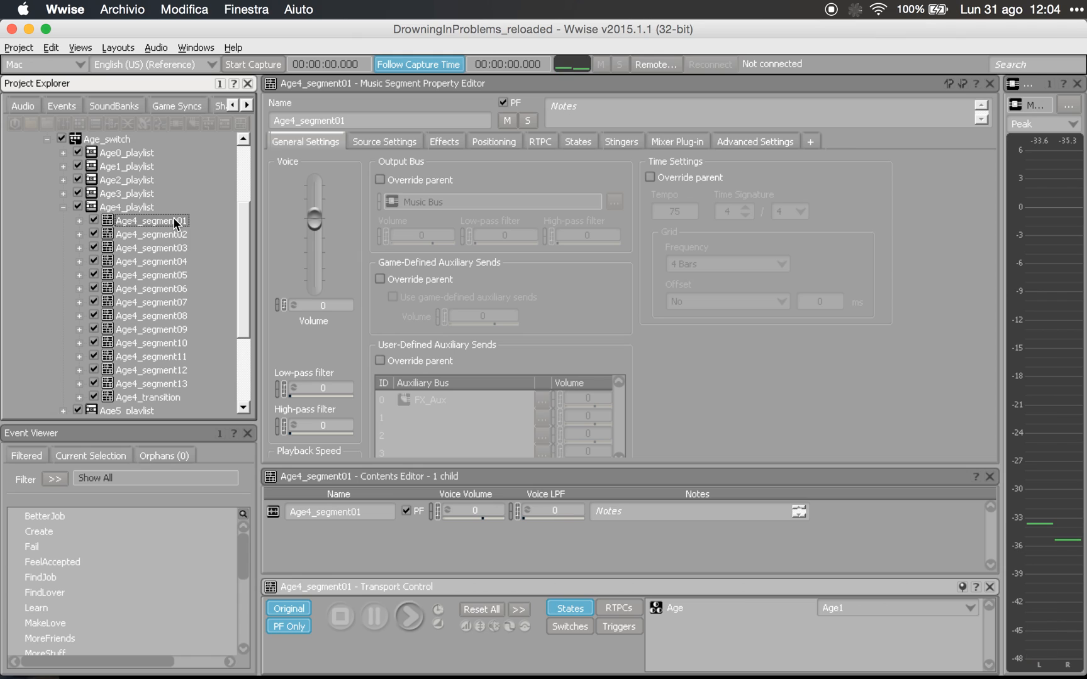
double_click(175, 222)
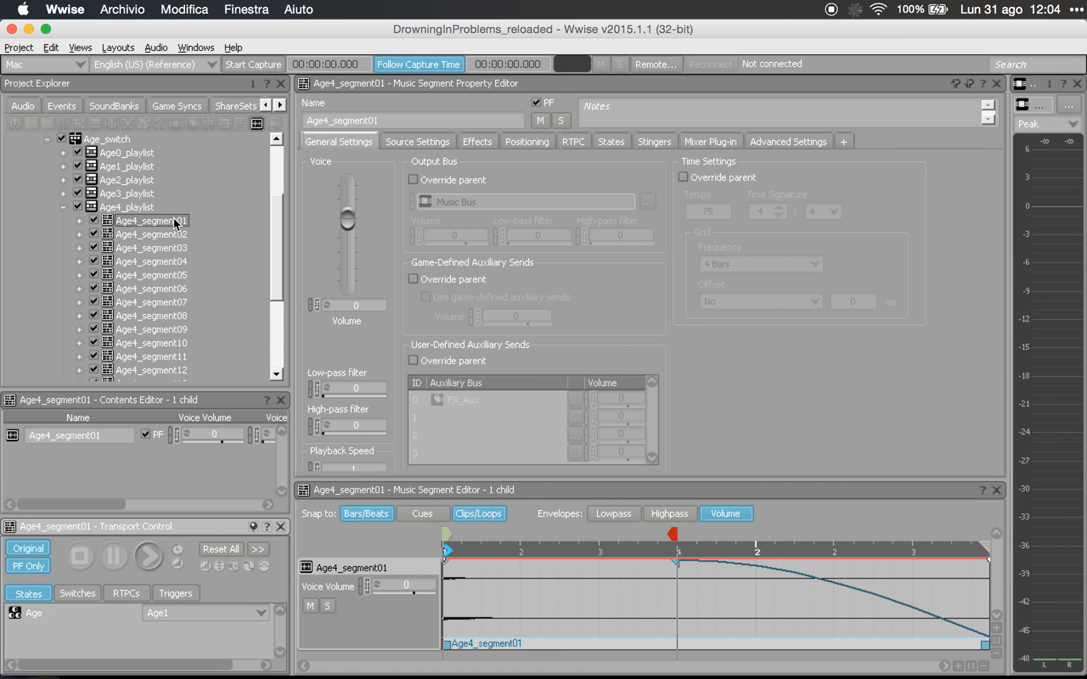
left_click_drag(599, 479, 599, 397)
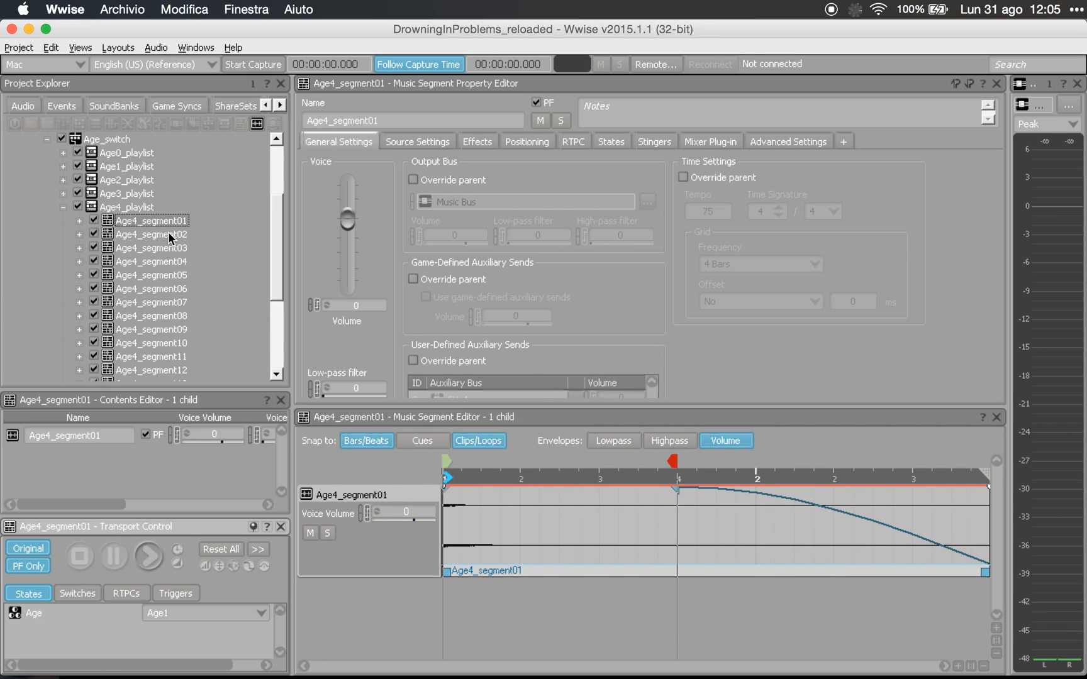
- Browse the Age4 segments, audition Age4_segment02, Age4_segment03 and Age4_segment04 in turn, and stop playback
key("Down")
key("Down")
key("Down")
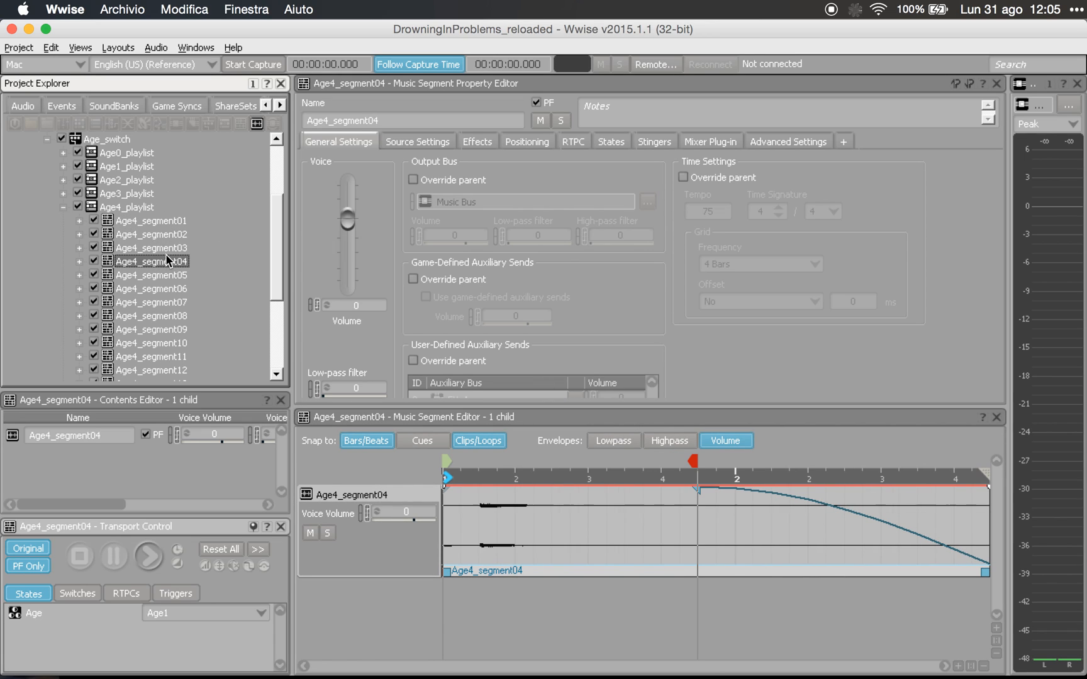
left_click(170, 232)
key("space")
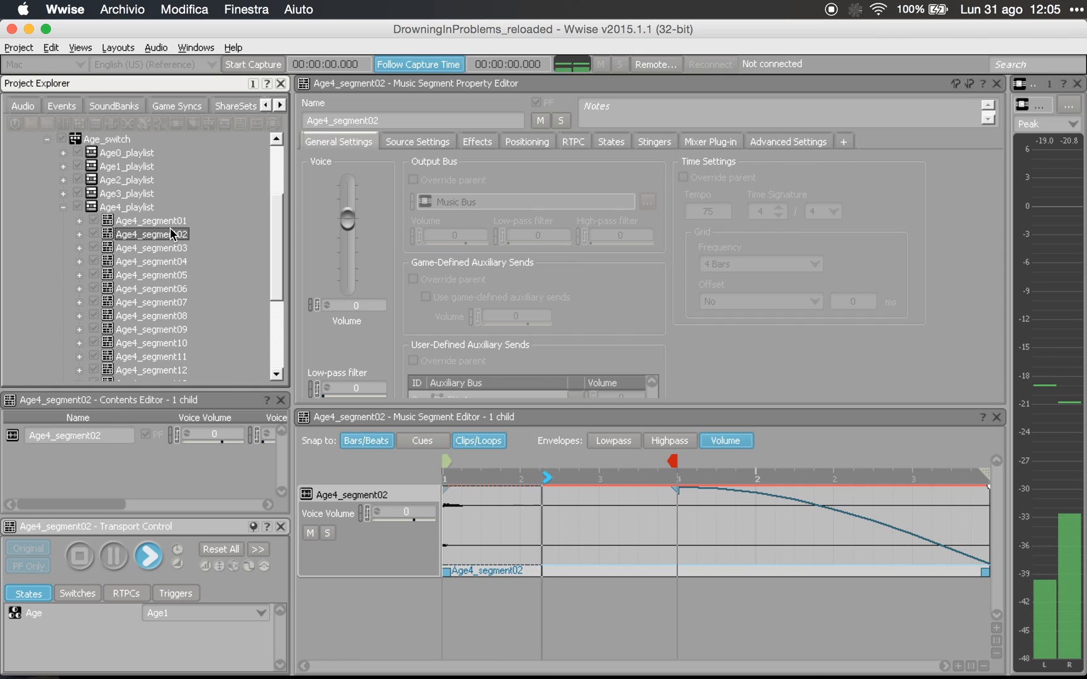
key("Down")
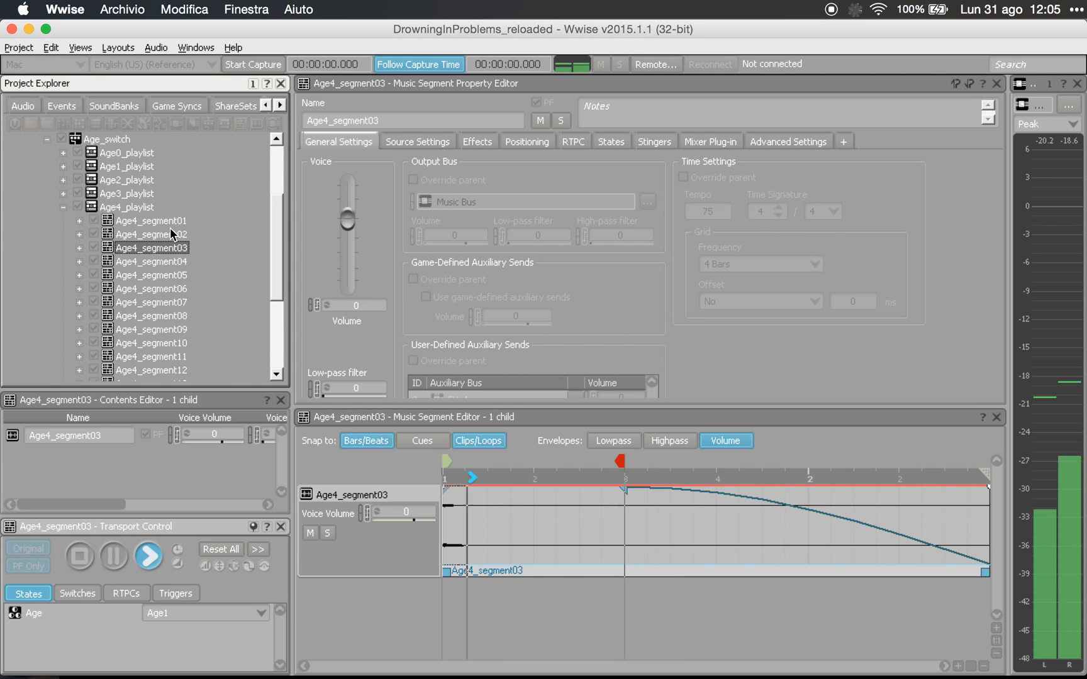
key("Down")
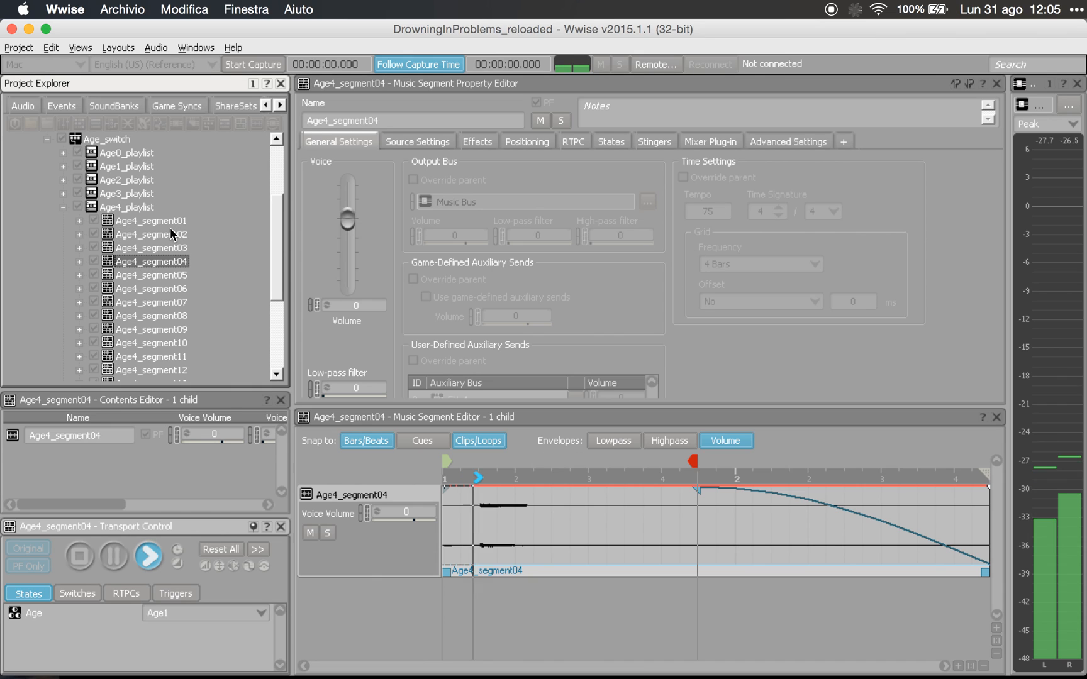
key("space")
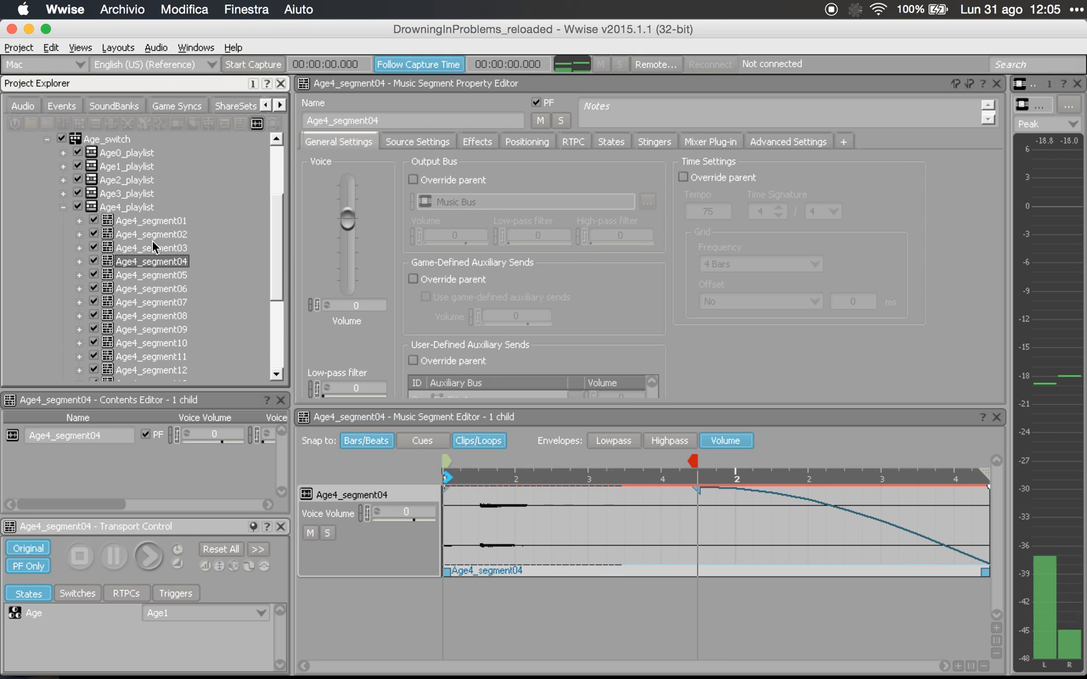
- Show Age4_playlist in the Music Playlist Editor and make the editor taller to fit all its segments
left_click(144, 208)
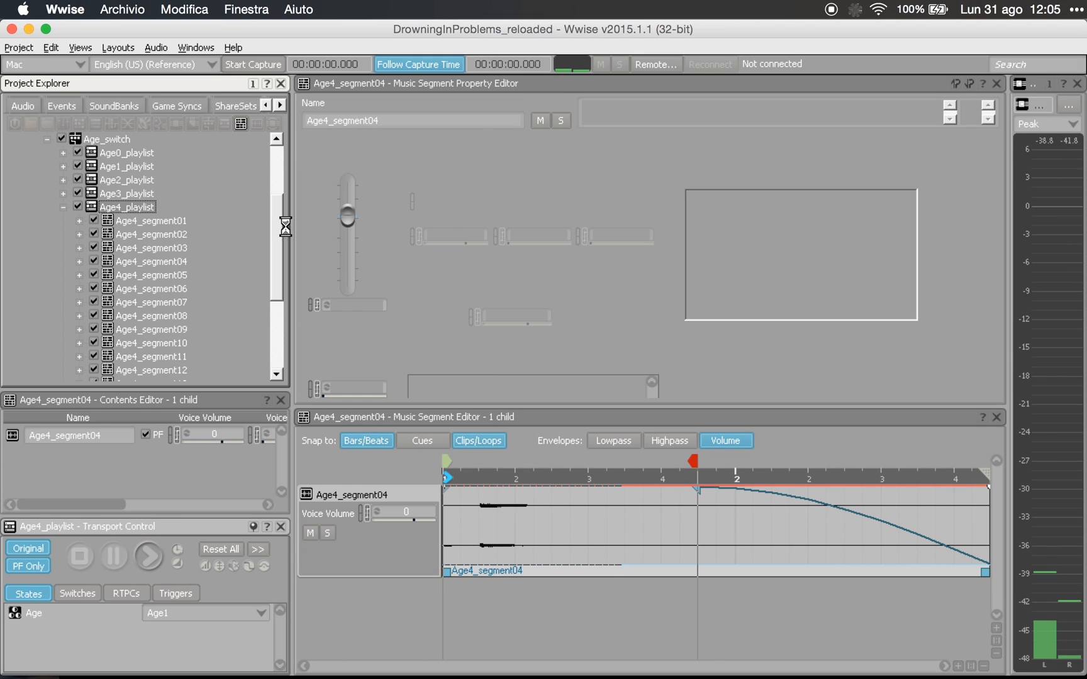
left_click_drag(648, 406, 654, 298)
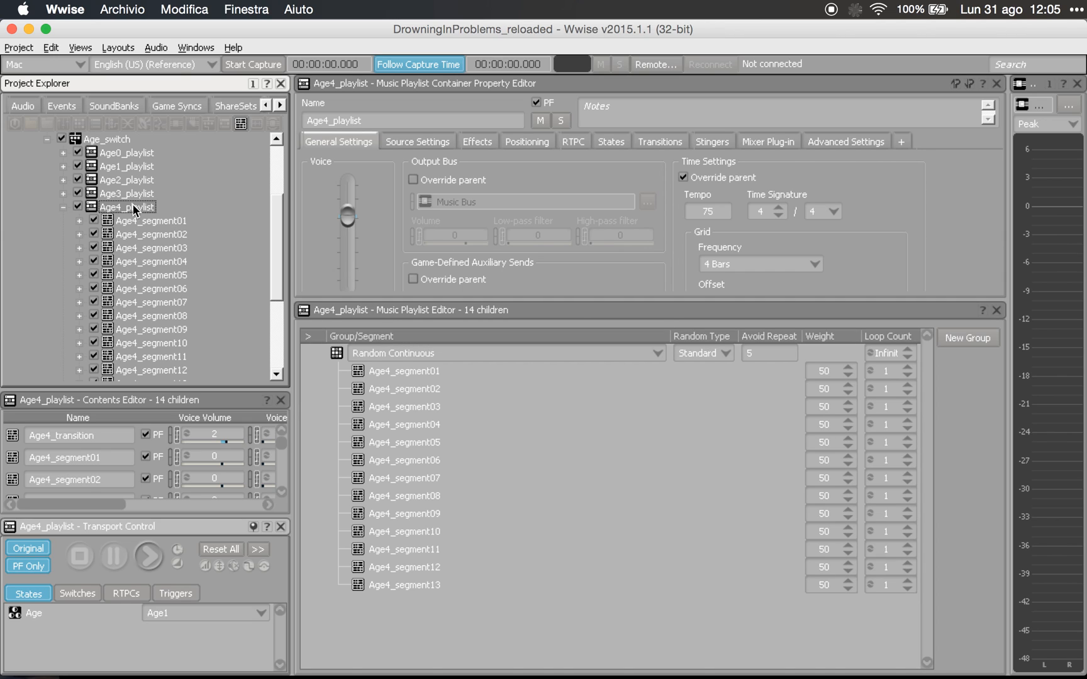
- Check the timeline of Age4_segment01 again, return to Age4_playlist and start playing it
left_click(150, 224)
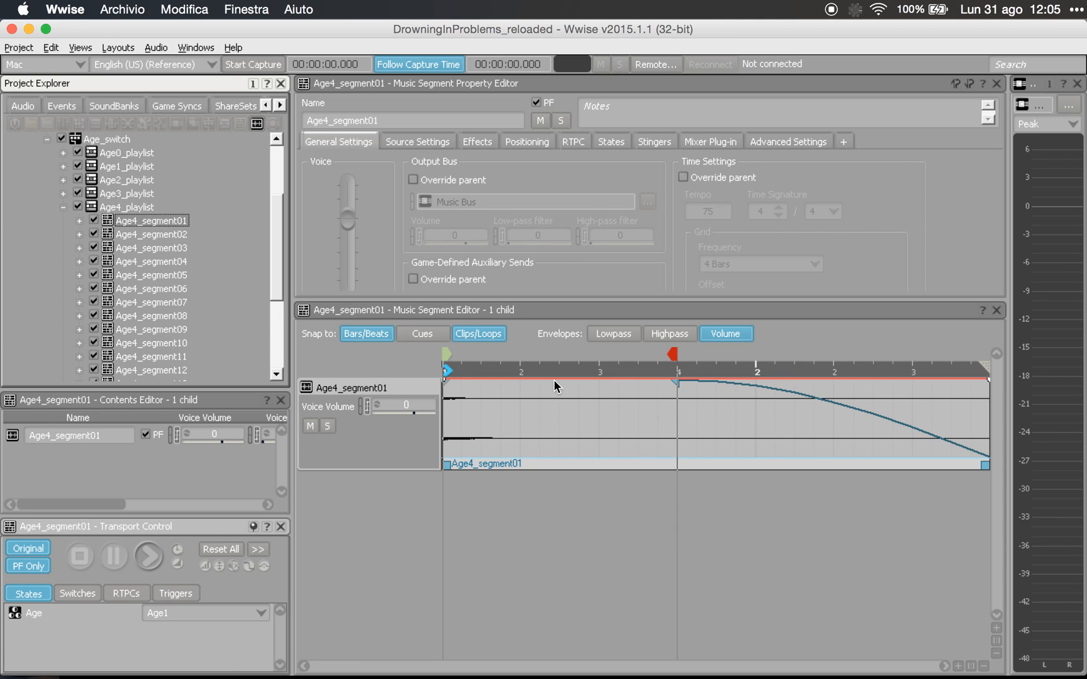
left_click(128, 208)
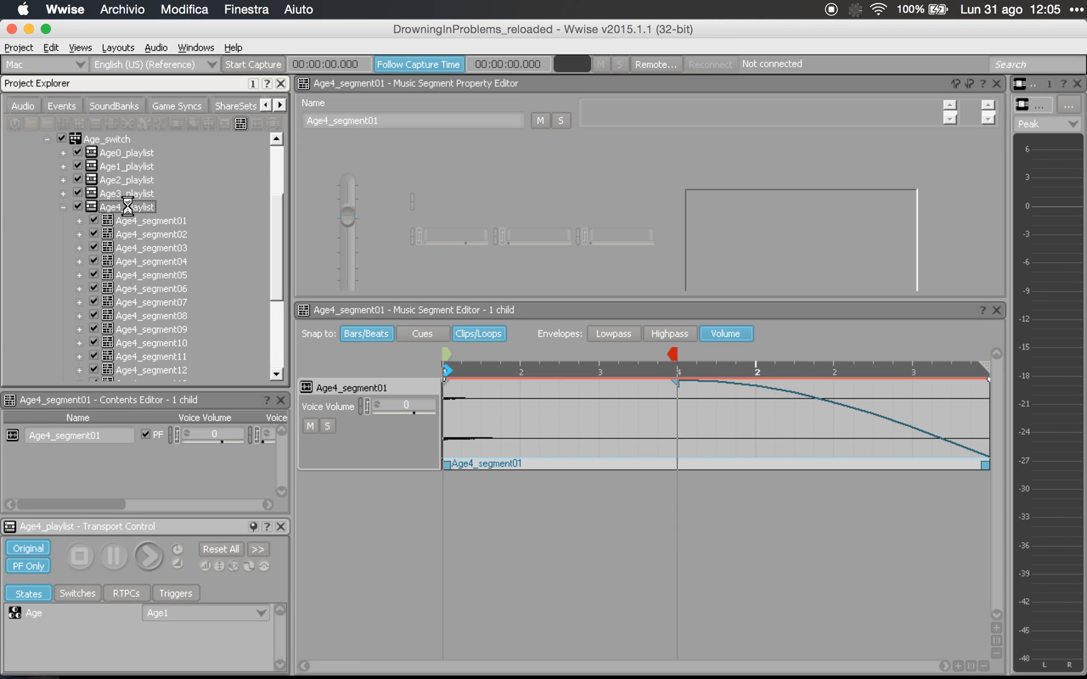
key("space")
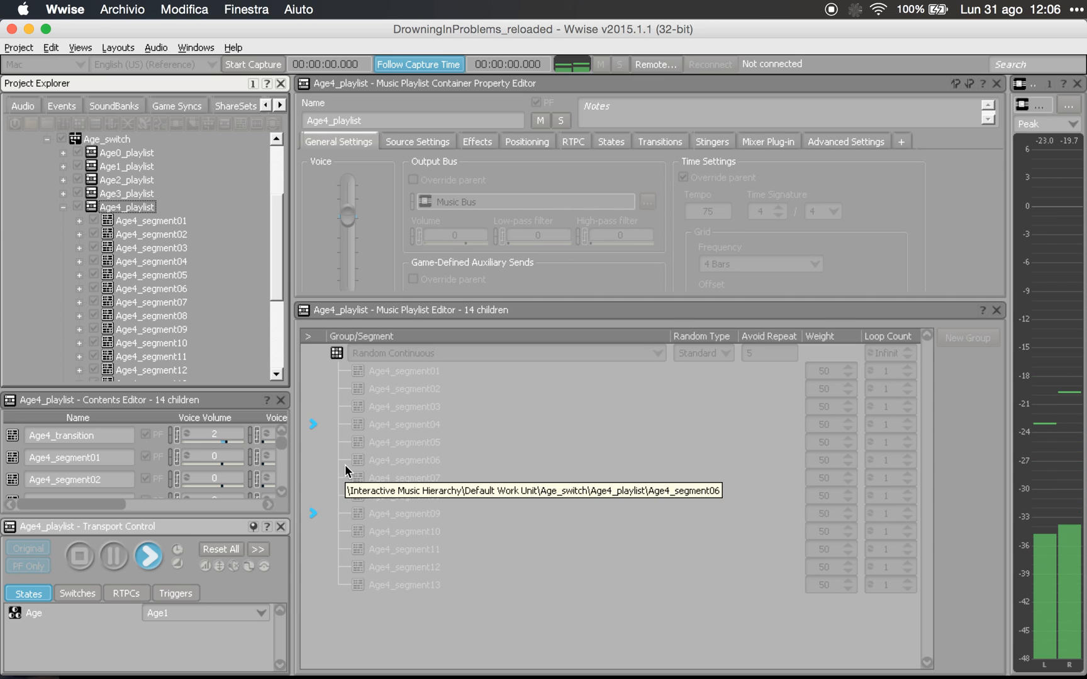
- Stop playing Age4_playlist and make its Property Editor taller to reveal the user-defined auxiliary sends
key("space")
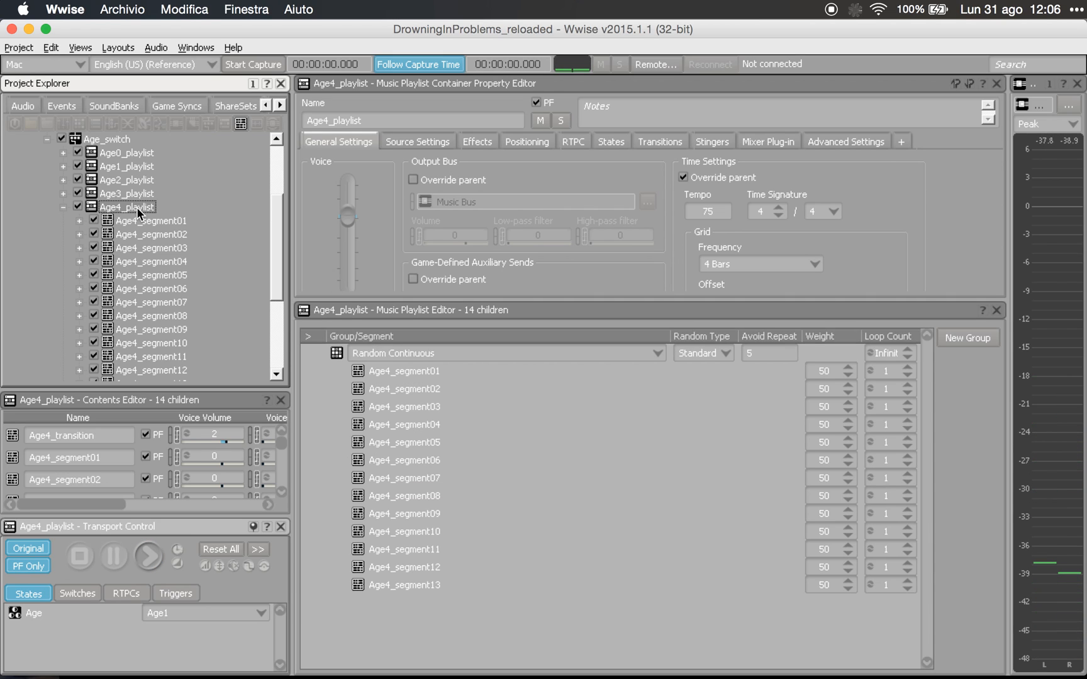
left_click_drag(535, 300, 536, 461)
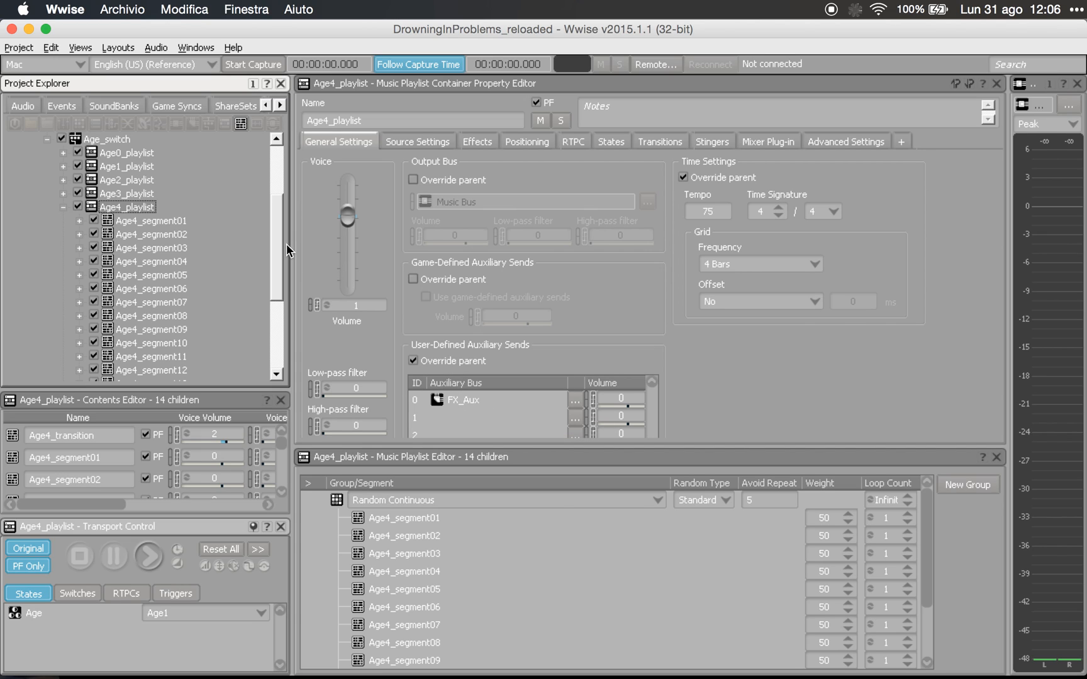
- Find the FX_Aux auxiliary bus under Music Bus in the Master-Mixer Hierarchy and examine its effects
scroll(248, 192, "up", 3)
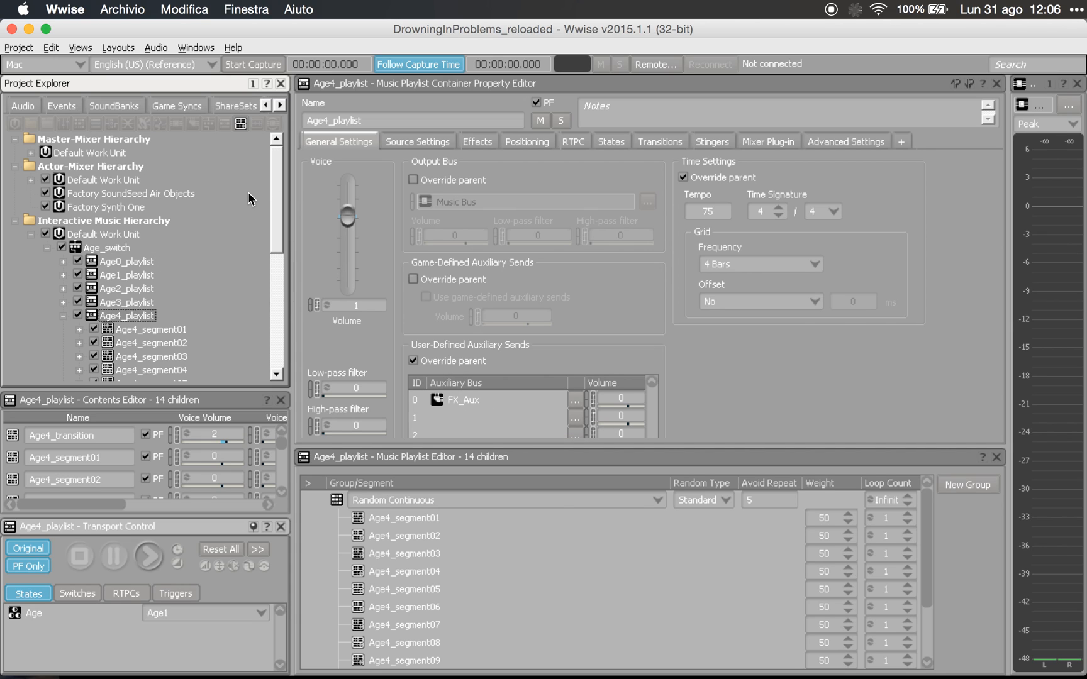
left_click(30, 153)
left_click(47, 166)
left_click(63, 180)
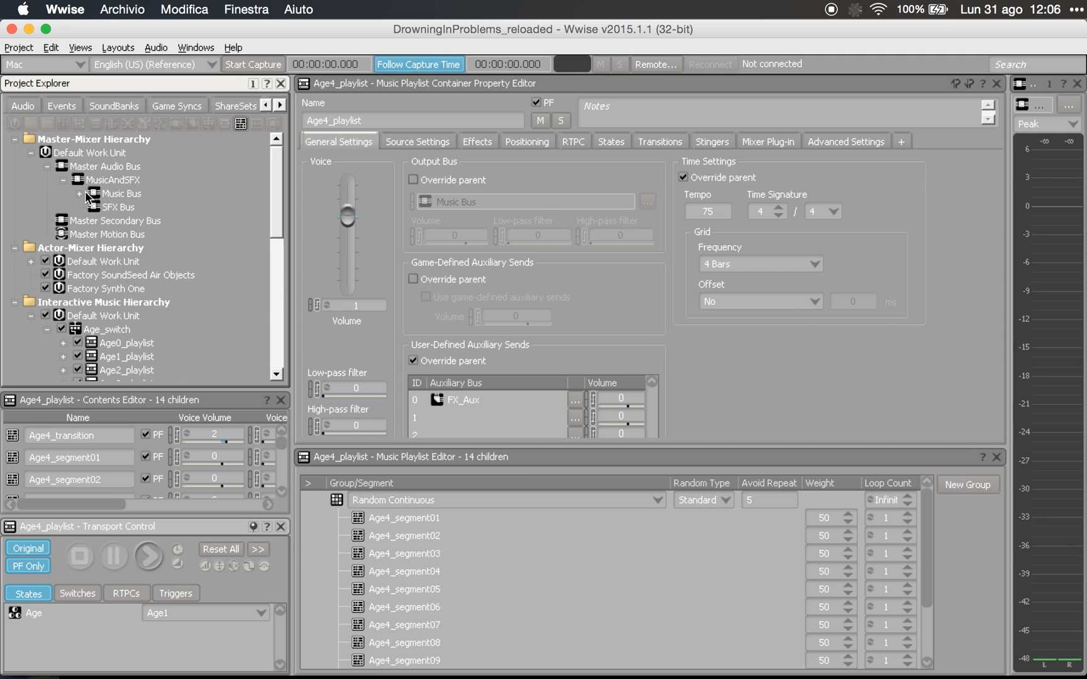
left_click(80, 193)
left_click(134, 207)
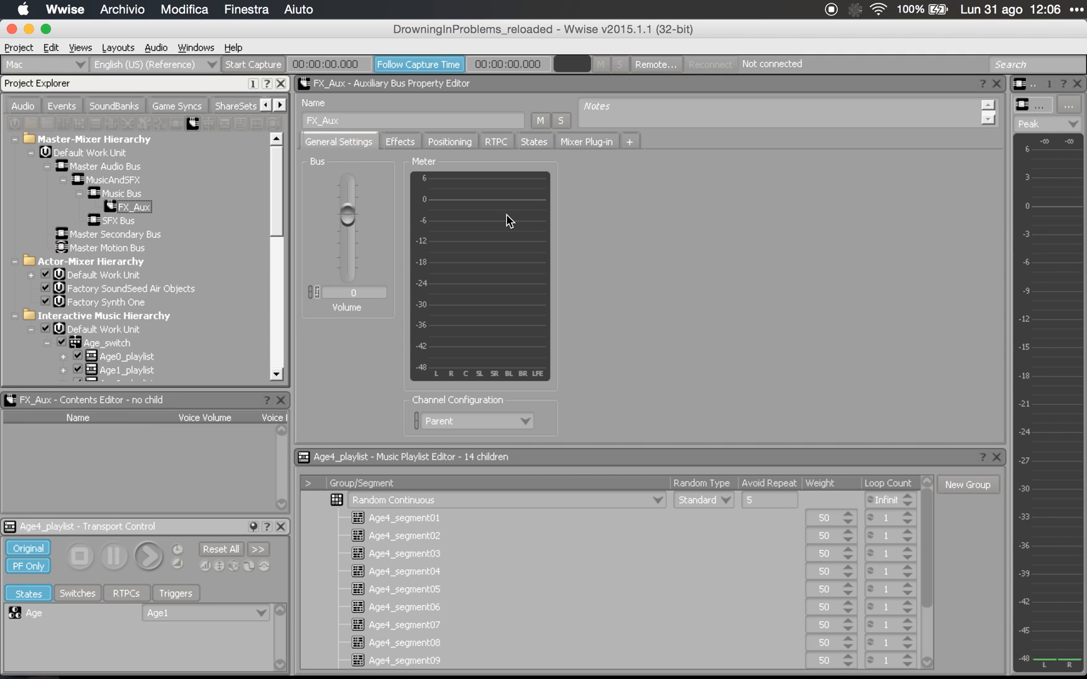
left_click(400, 142)
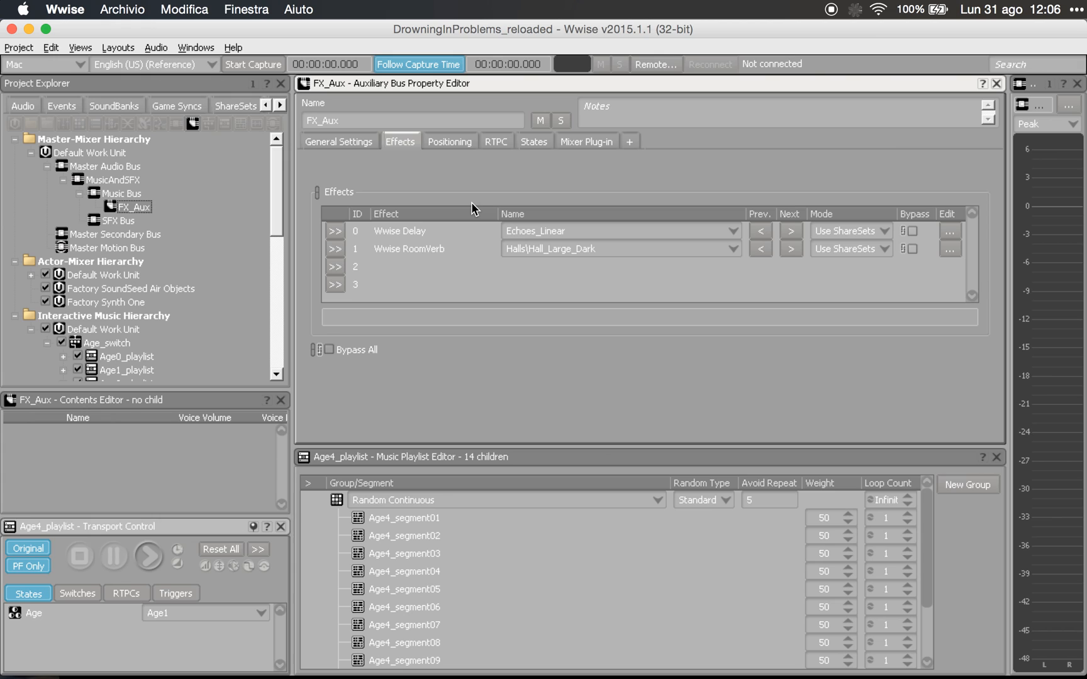
- Collapse the Master-Mixer Hierarchy's buses and work unit, and collapse Age4_playlist in the Interactive Music Hierarchy
left_click(80, 193)
left_click(63, 180)
left_click(47, 166)
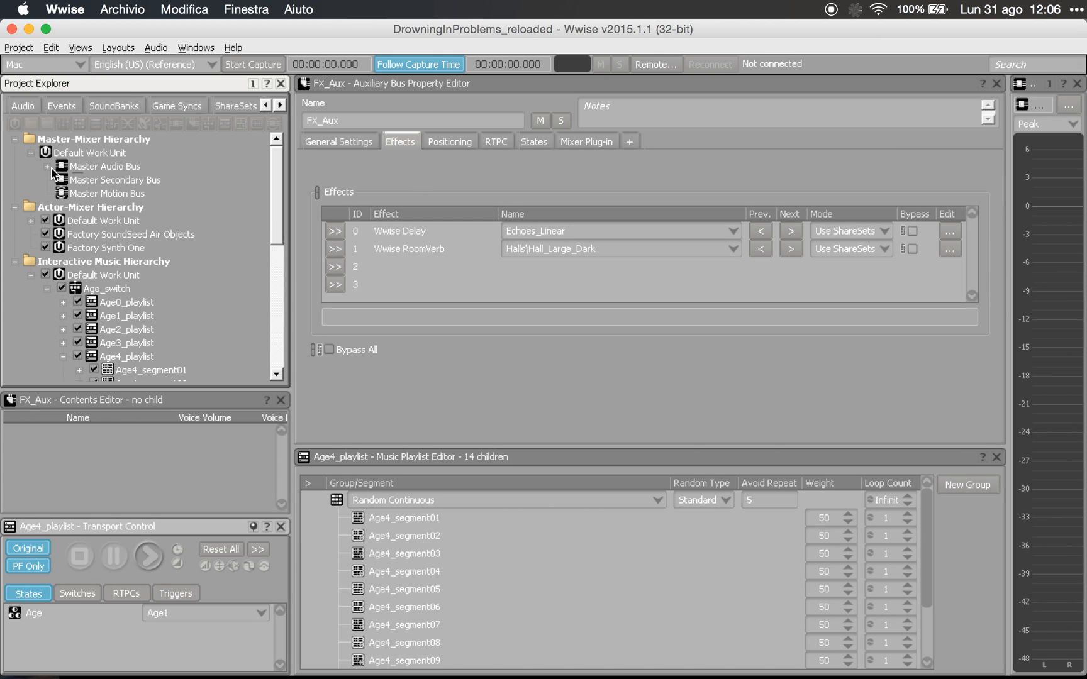
left_click(29, 153)
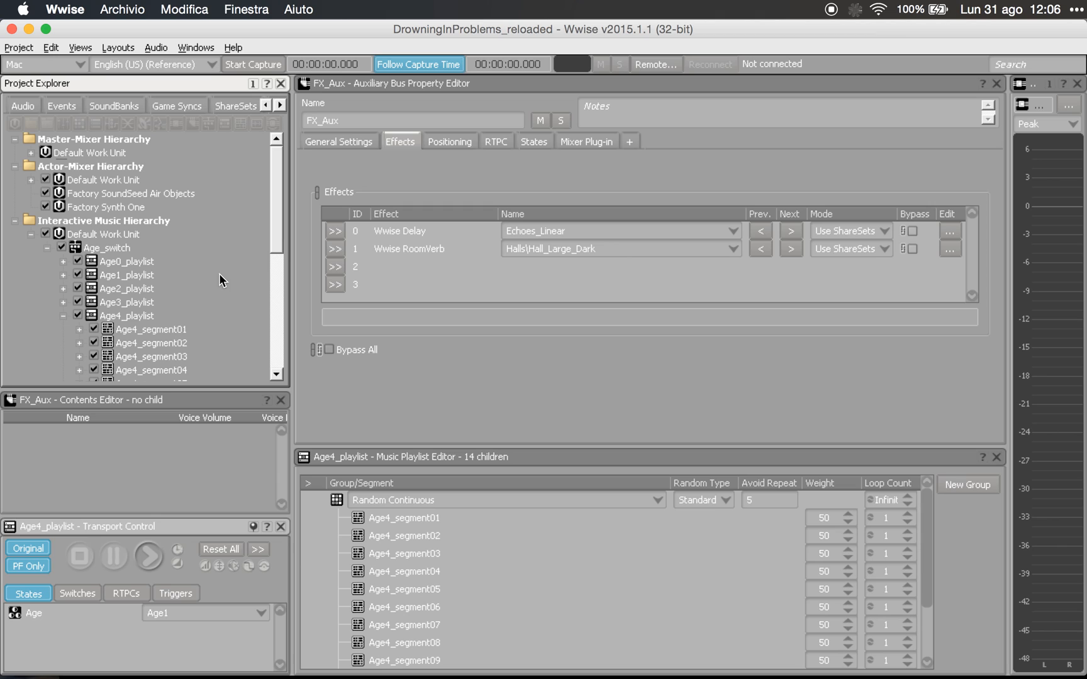
scroll(218, 272, "down", 6)
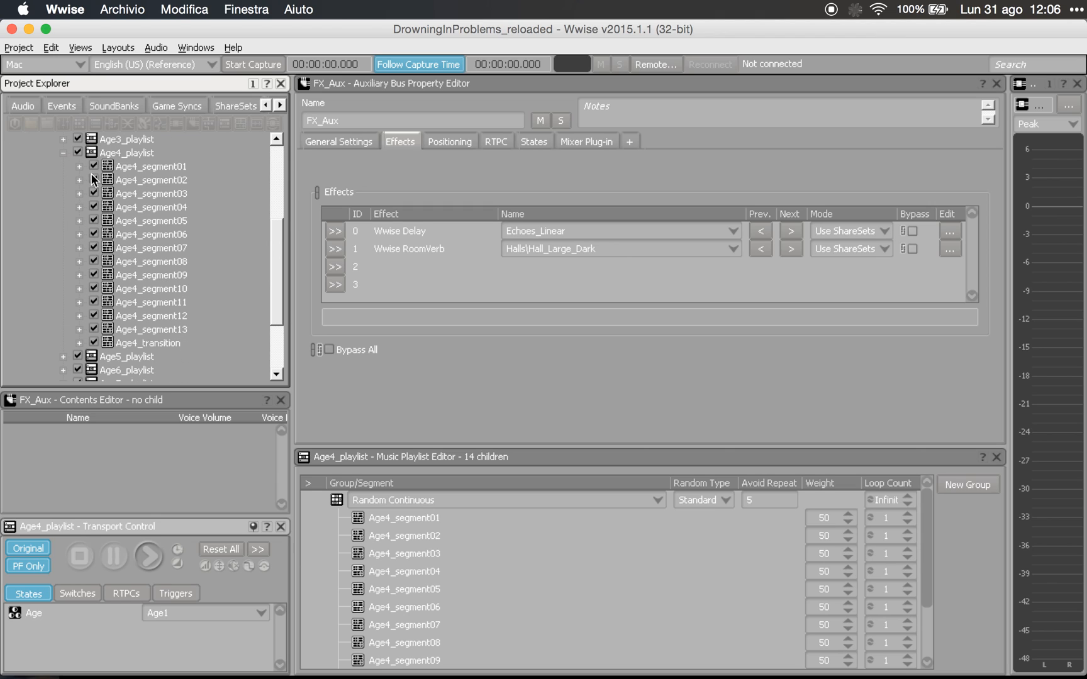
left_click(63, 153)
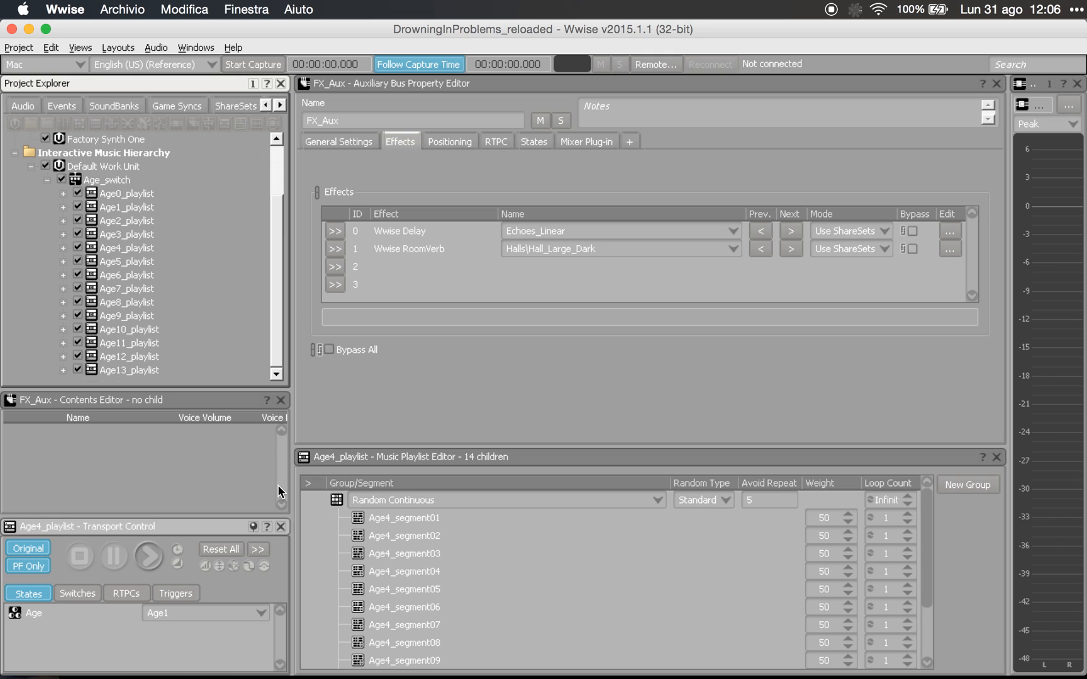
- Play Age_switch with the Age state set to Age4, and switch the state to Age5 during playback
left_click(108, 179)
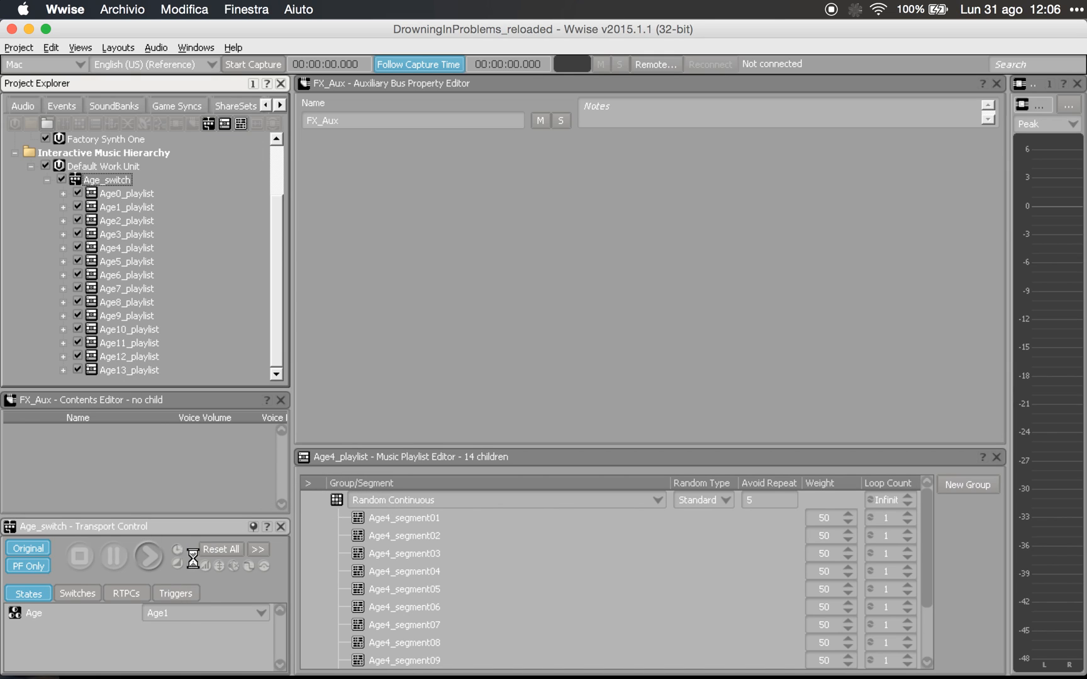
left_click(194, 611)
left_click(217, 500)
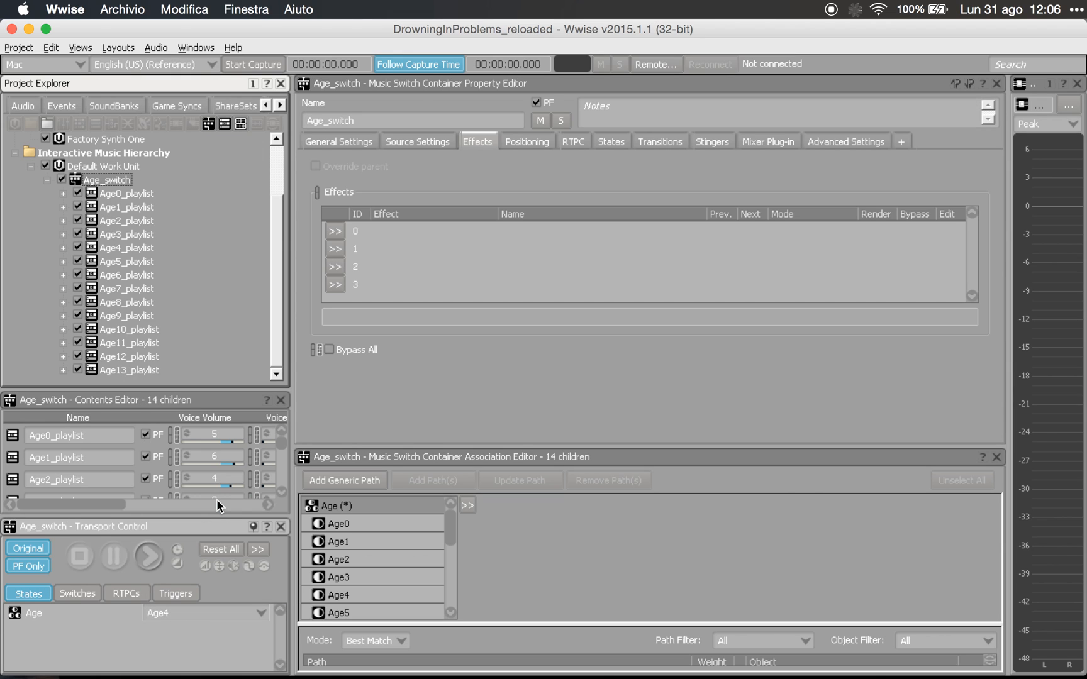
key("space")
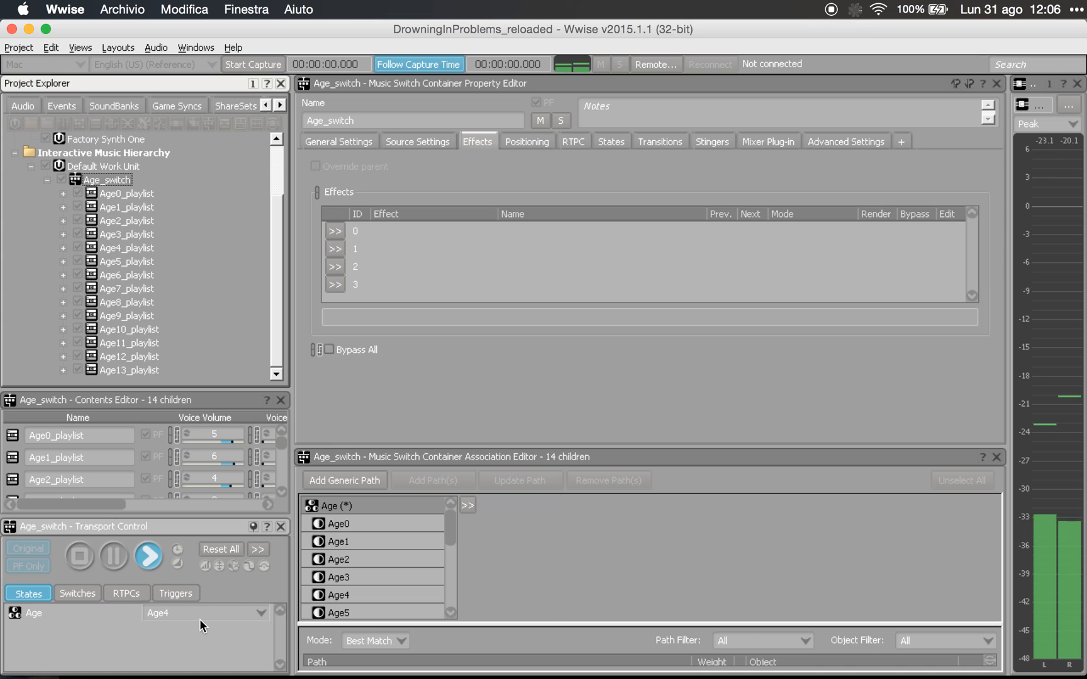
left_click(199, 621)
left_click(228, 509)
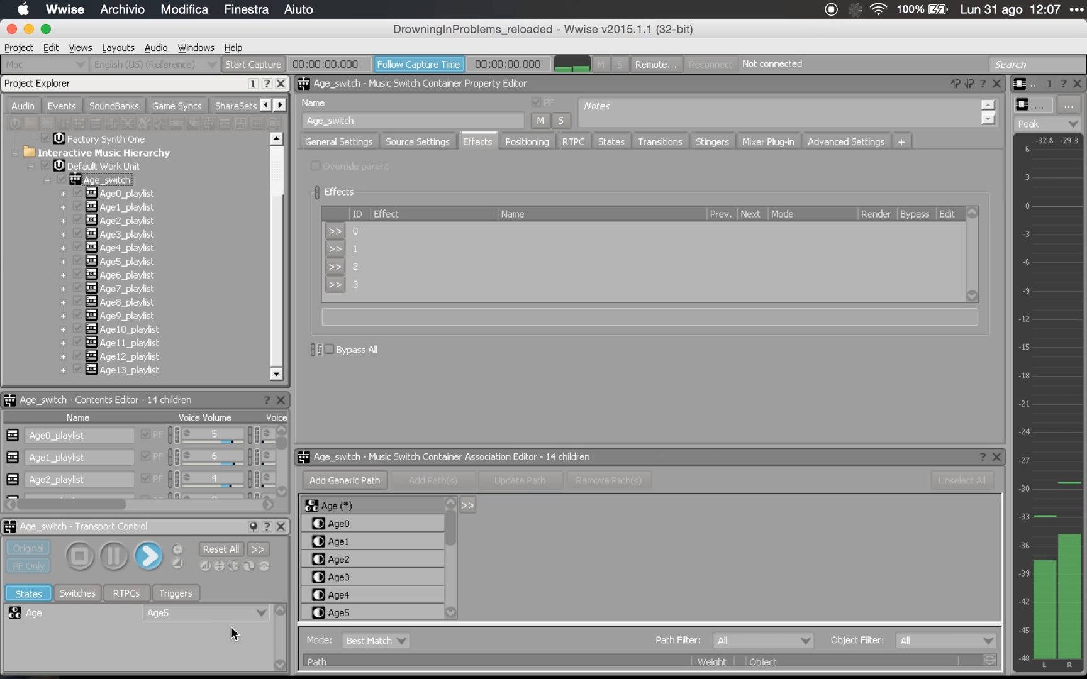
- Expand Age5_playlist, stop the Age_switch playback and audition Age5_segment01
left_click(60, 260)
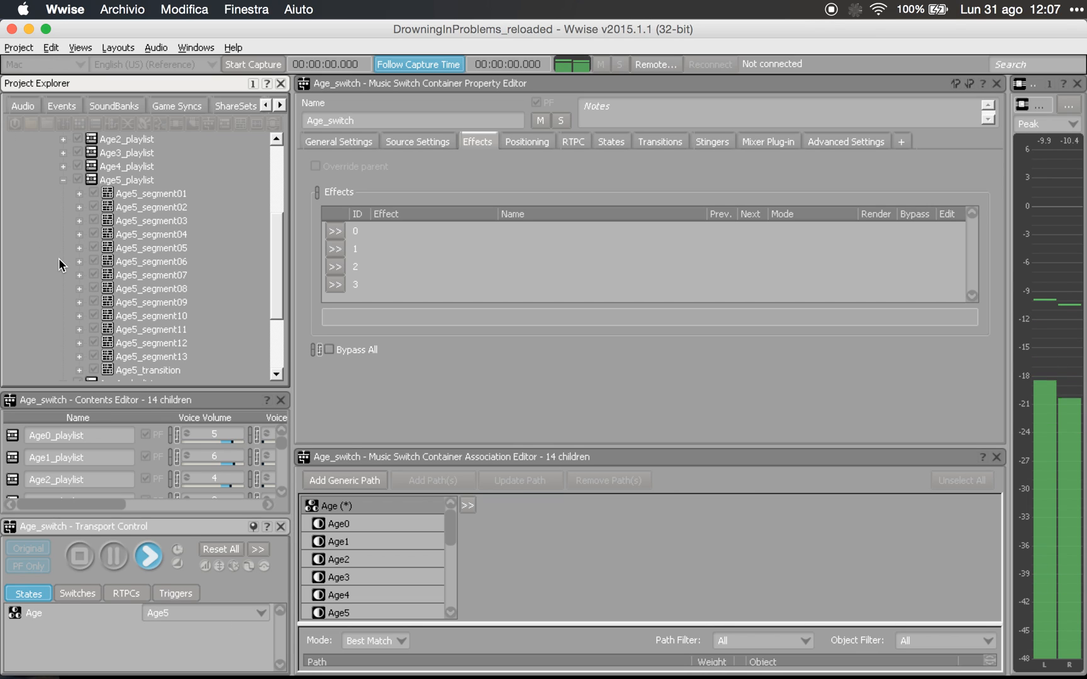
left_click(131, 180)
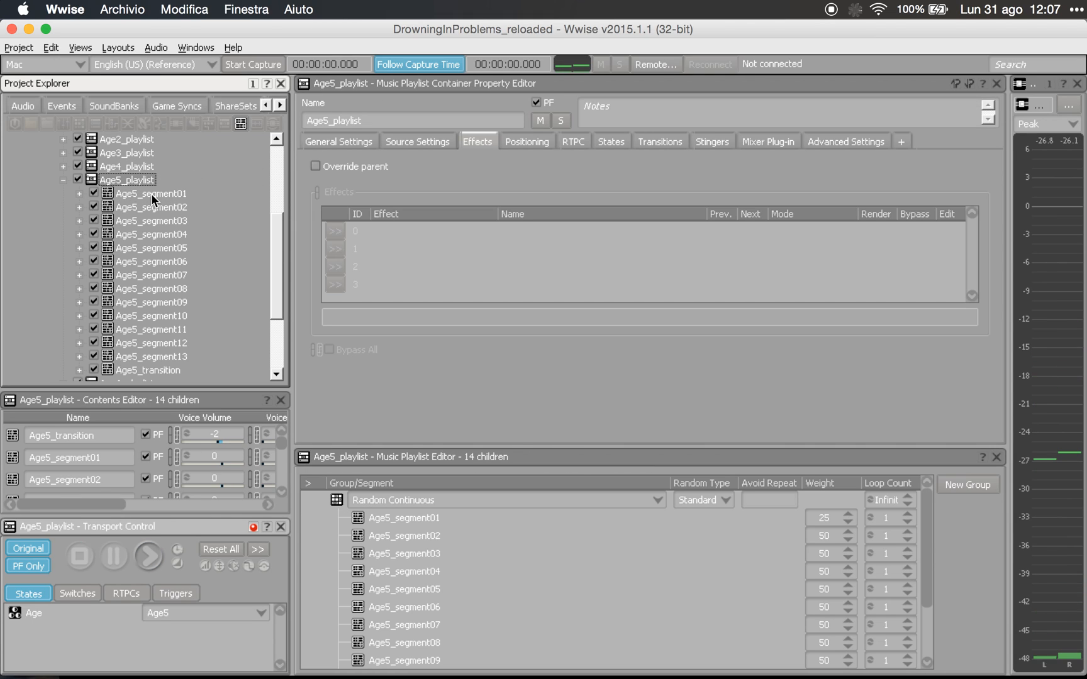
left_click(151, 192)
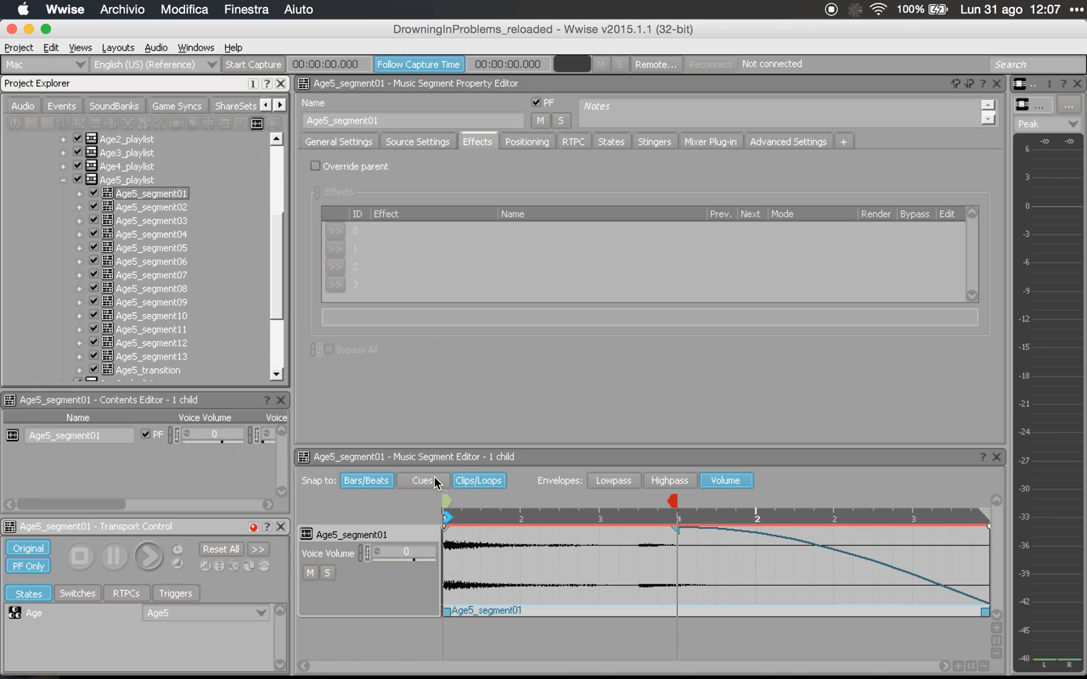
key("space")
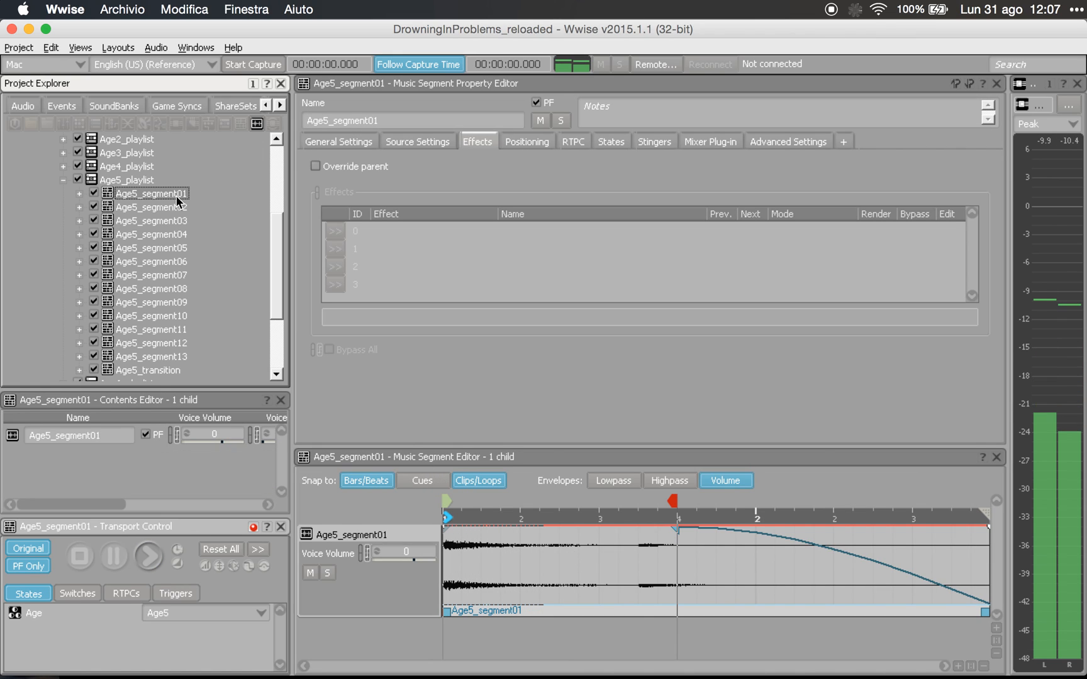
- Browse Age5_segment02 to Age5_segment05 in the Music Segment Editor and audition Age5_segment04 and Age5_segment05
left_click(160, 202)
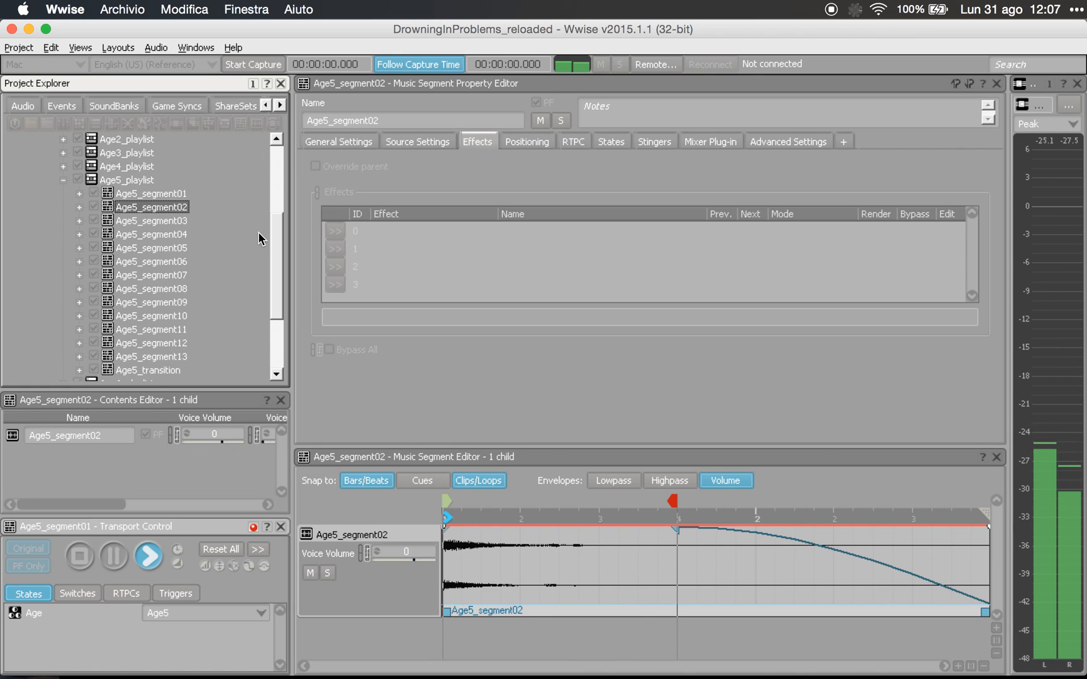
left_click(151, 221)
key("space")
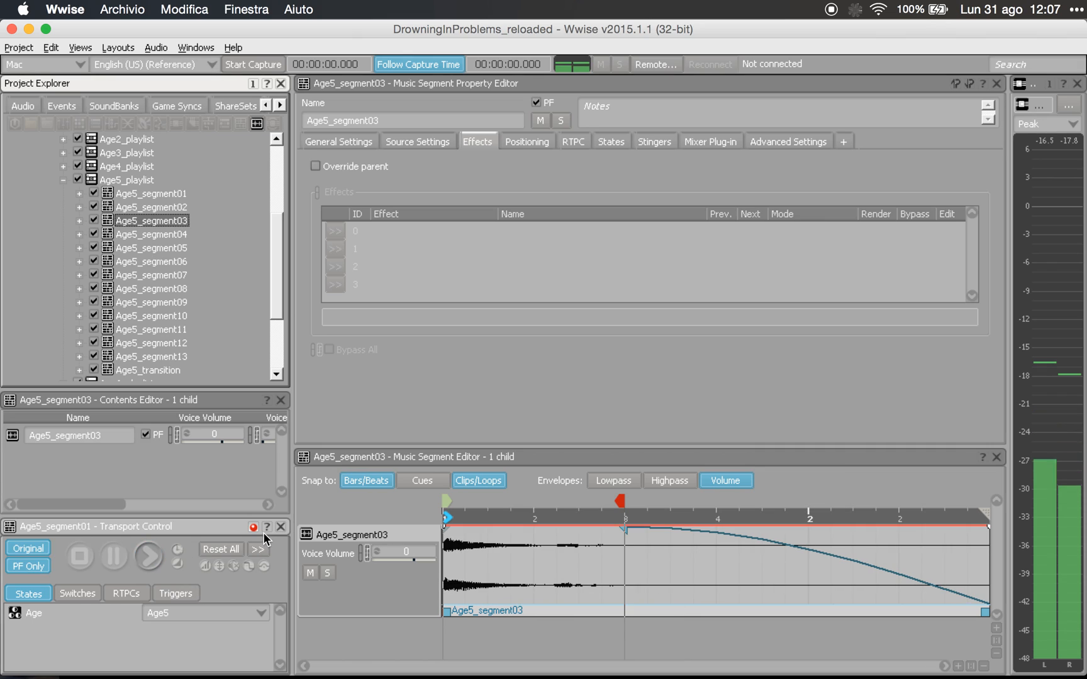
left_click(151, 234)
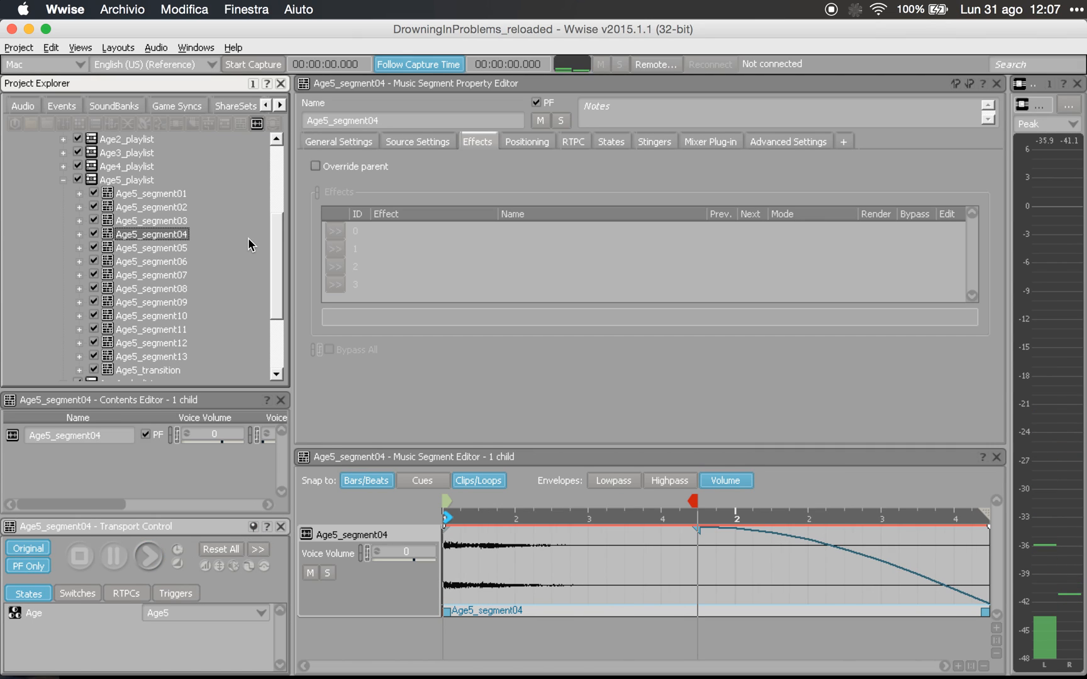
key("space")
left_click(151, 248)
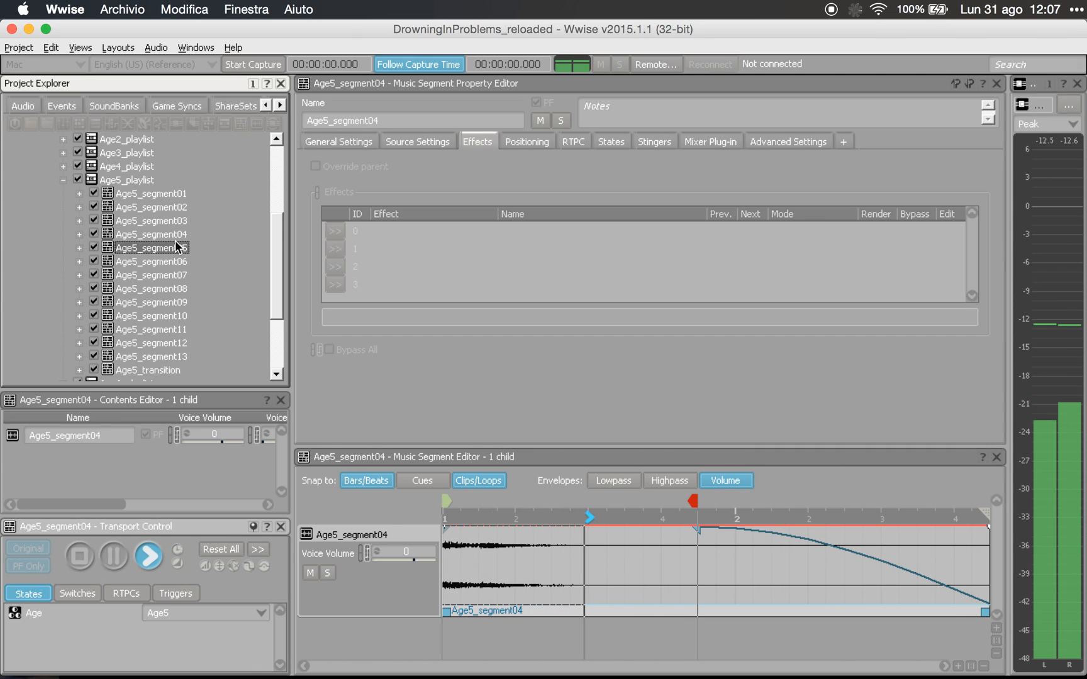
key("space")
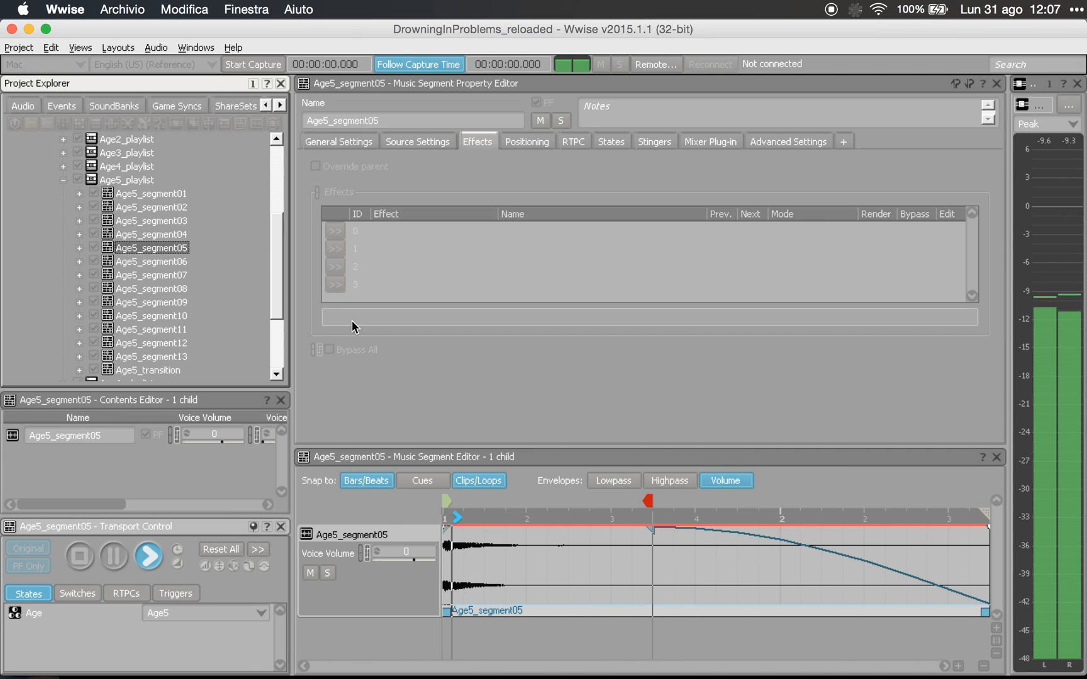
- Check the FX_Aux send in Age5_playlist's general settings and collapse the playlist
left_click(128, 180)
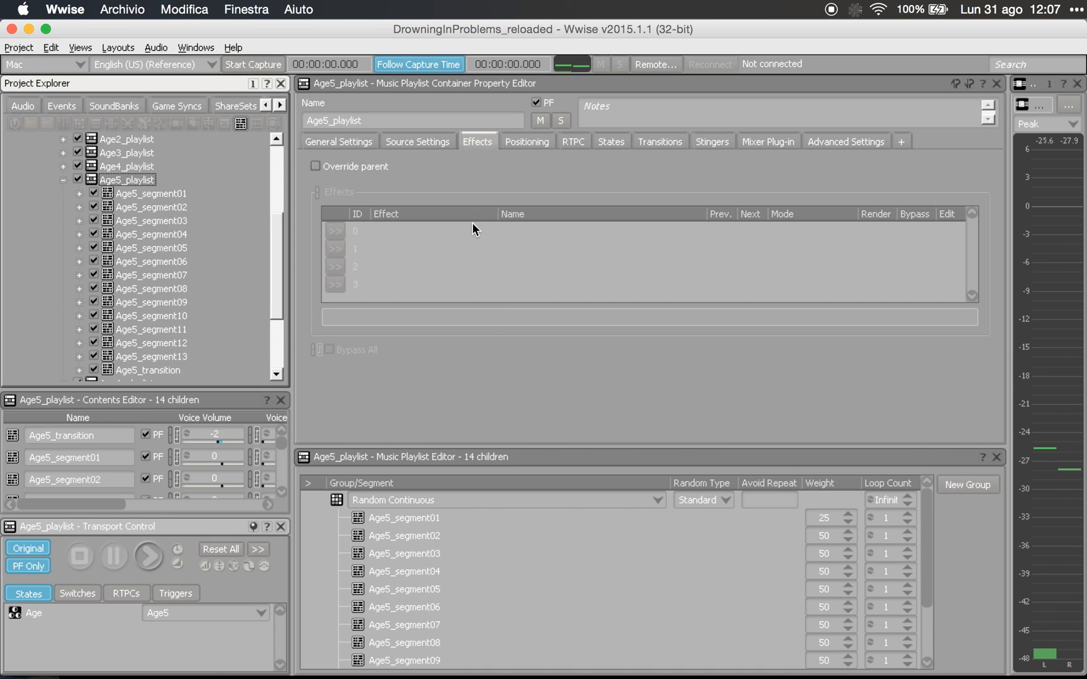
left_click(359, 140)
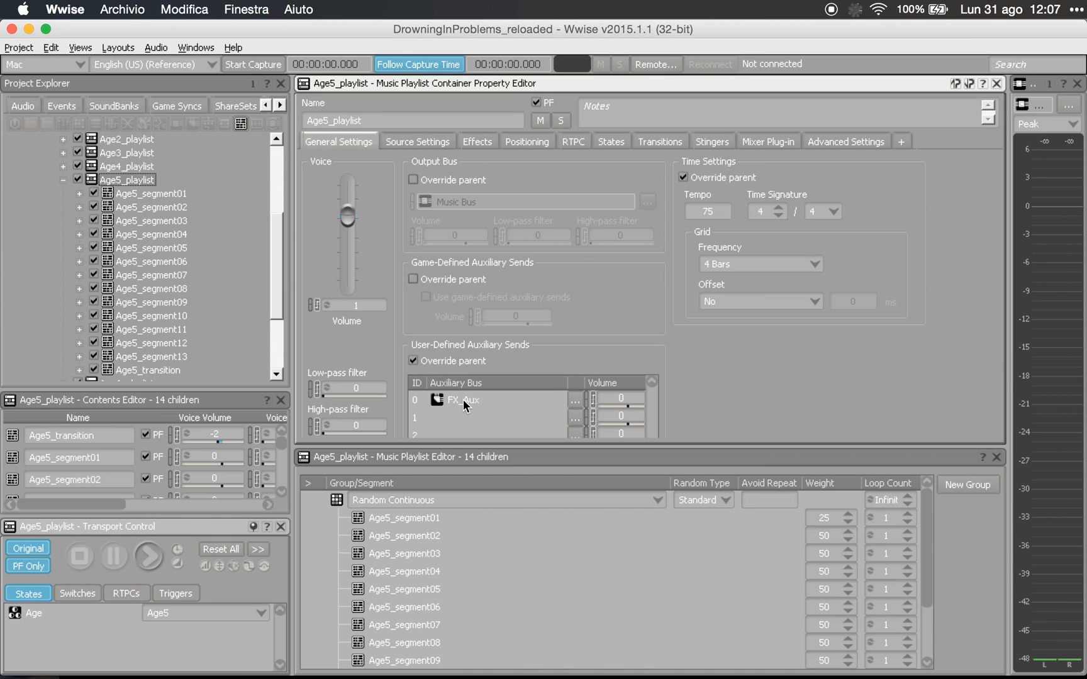
left_click(64, 181)
- Open Age6_playlist, play it briefly and stop playback
left_click(120, 276)
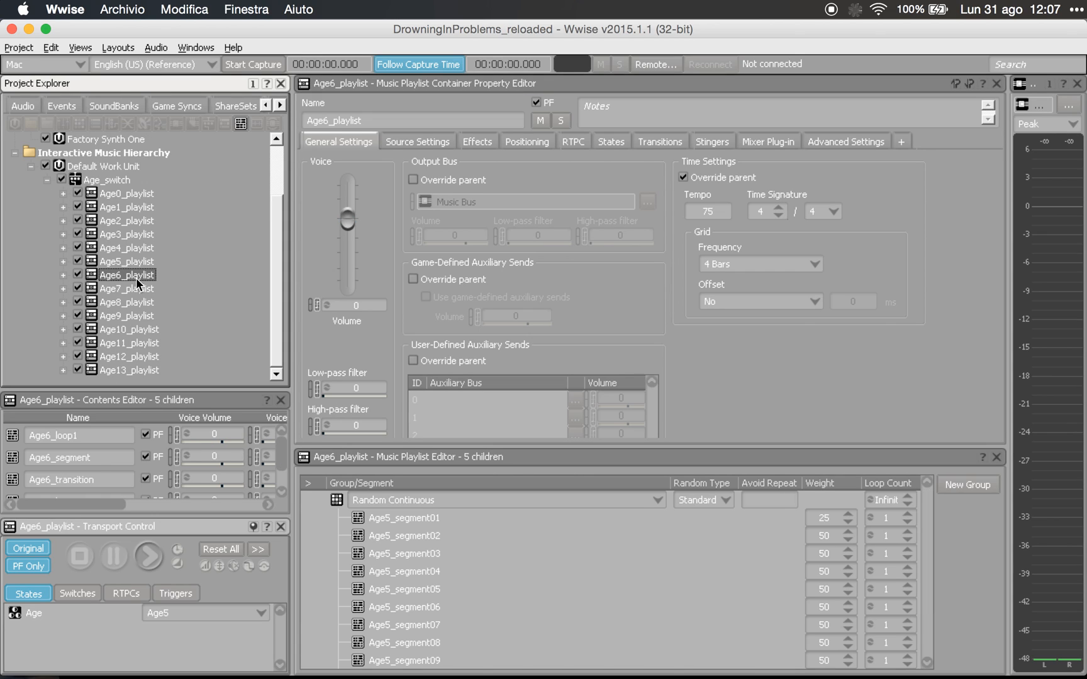
key("space")
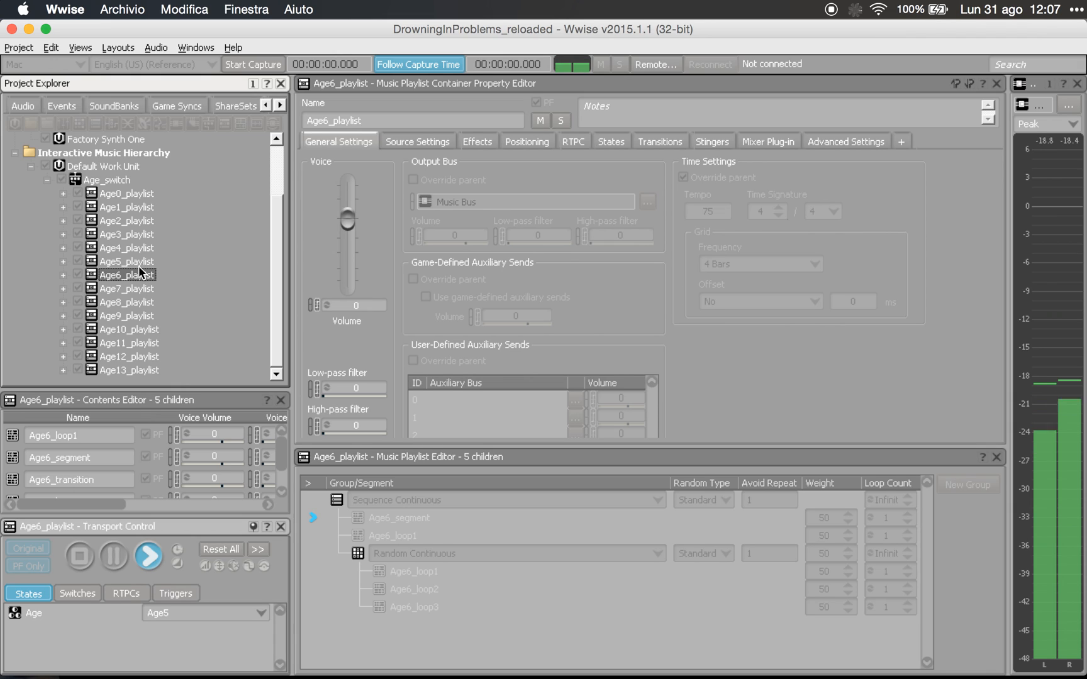
key("space")
- Compare the settings of Age4_playlist and Age5_playlist, and examine Age5_playlist's full segment list with its weights and loop counts
left_click(141, 249)
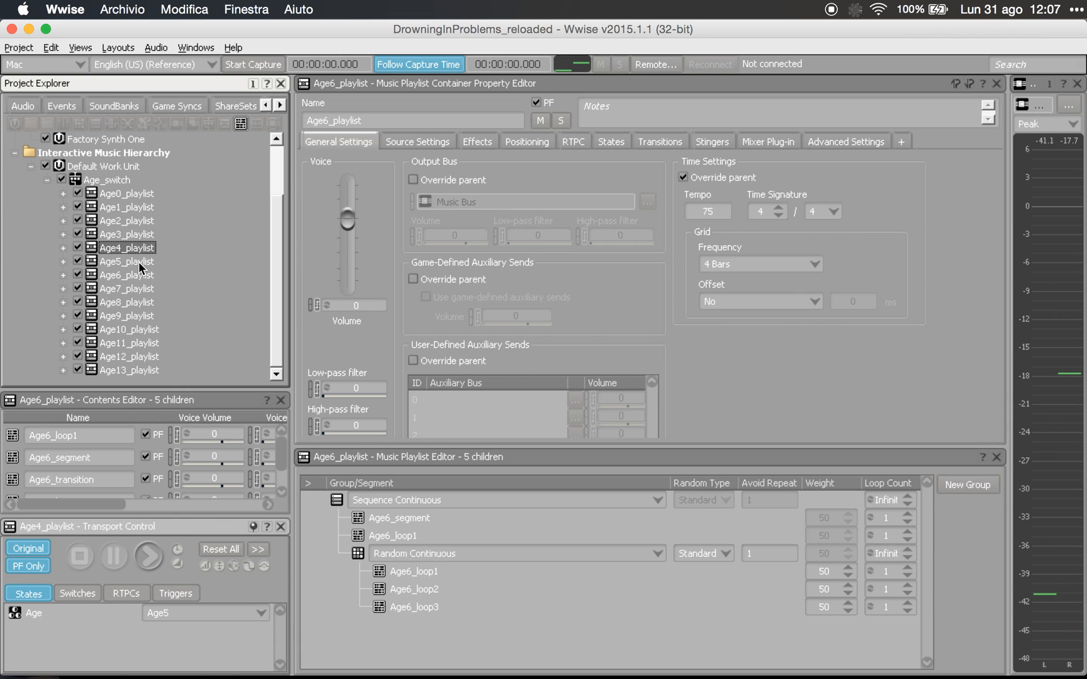
left_click(137, 261)
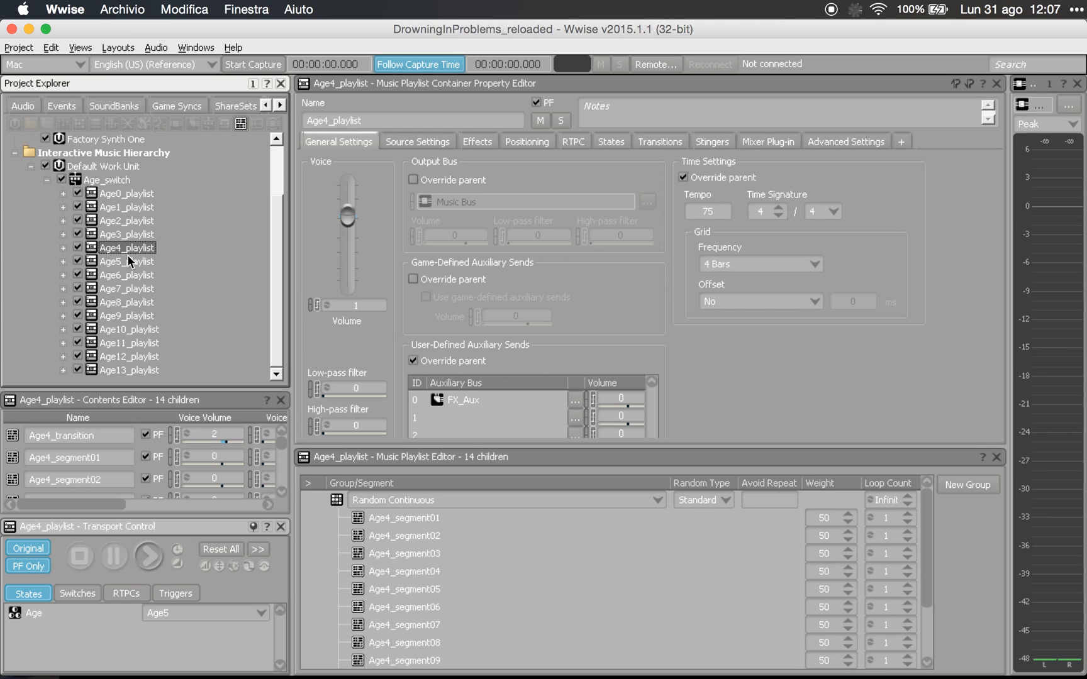
left_click(138, 267)
left_click(141, 251)
left_click(142, 263)
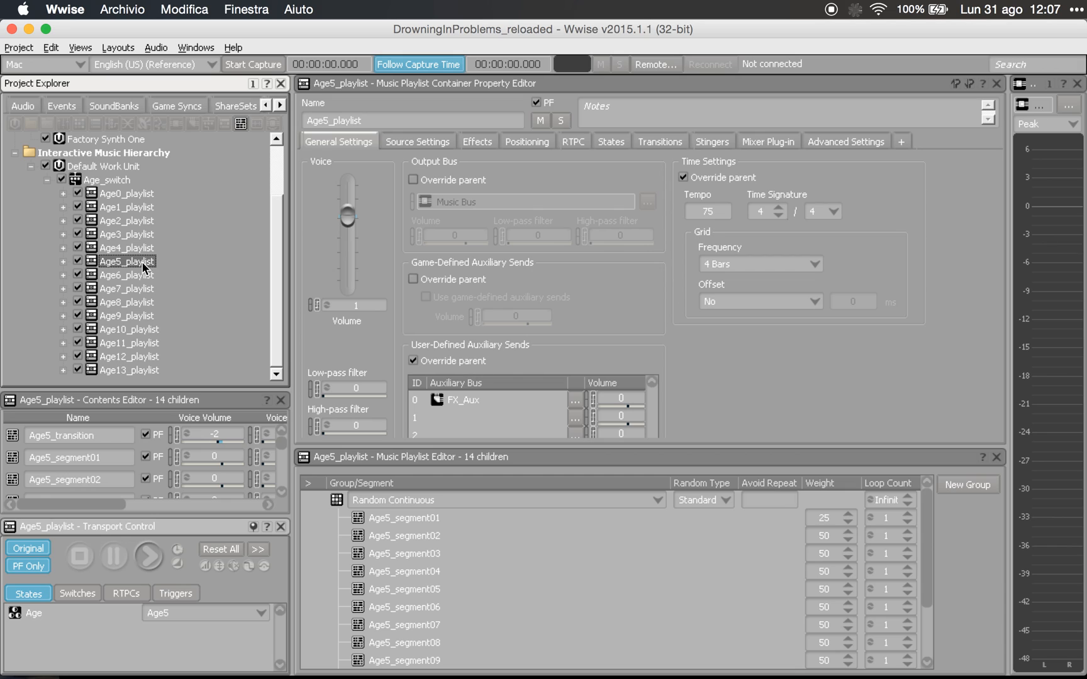
scroll(592, 584, "down", 3)
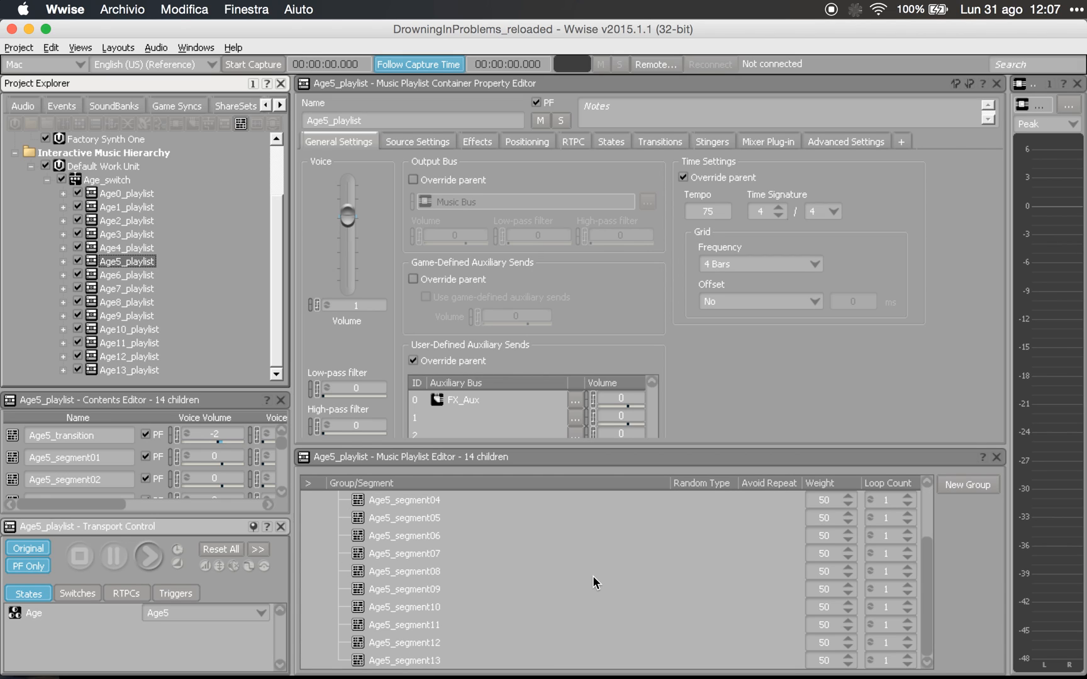
scroll(593, 576, "up", 3)
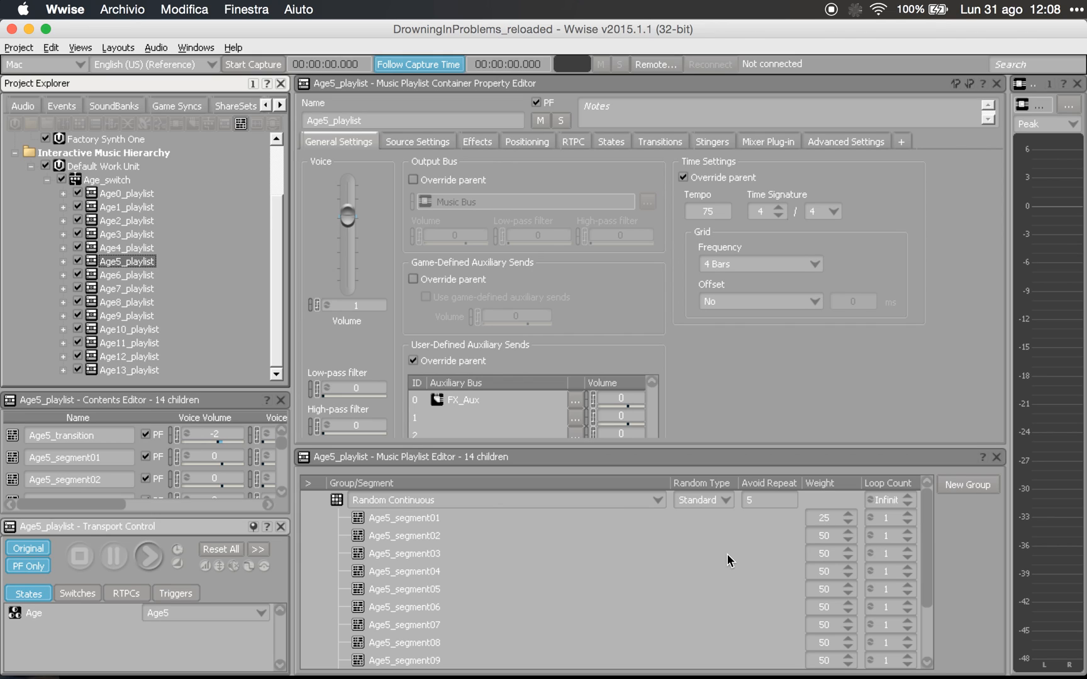
- Return to Age6_playlist, play its sequence through to the random loop group and stop playback
left_click(119, 274)
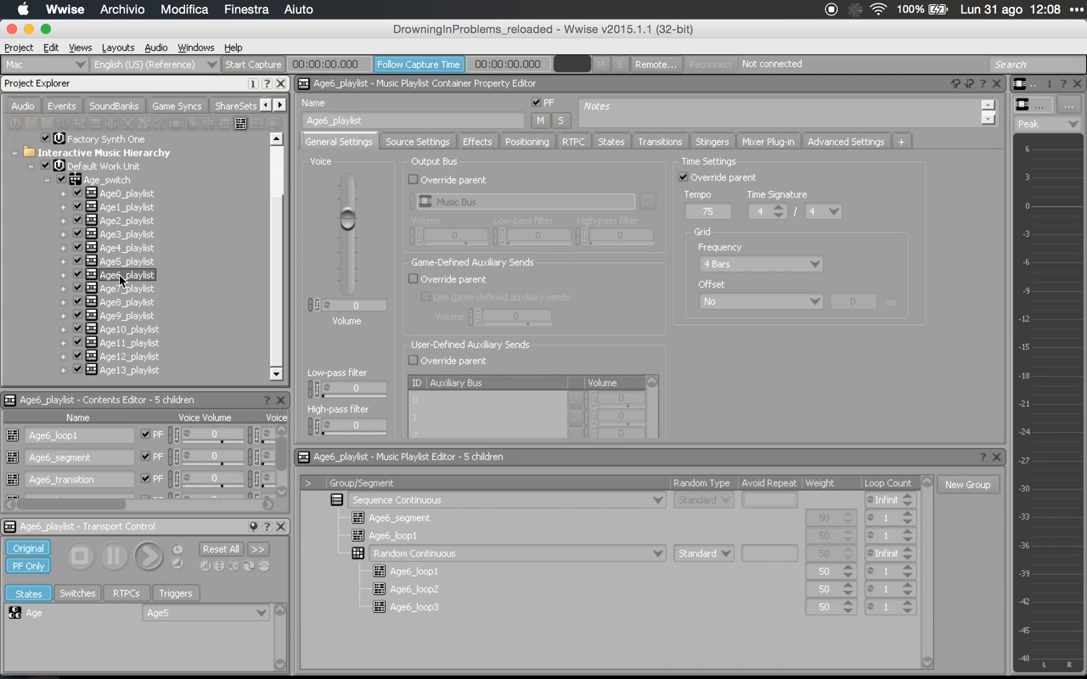
key("space")
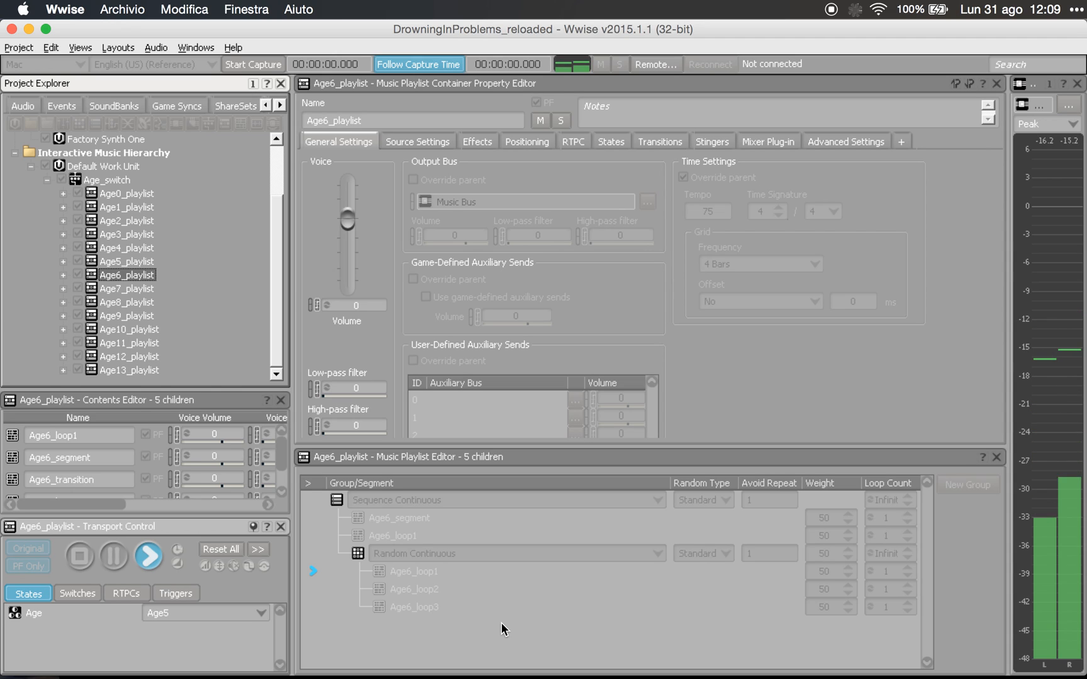
key("space")
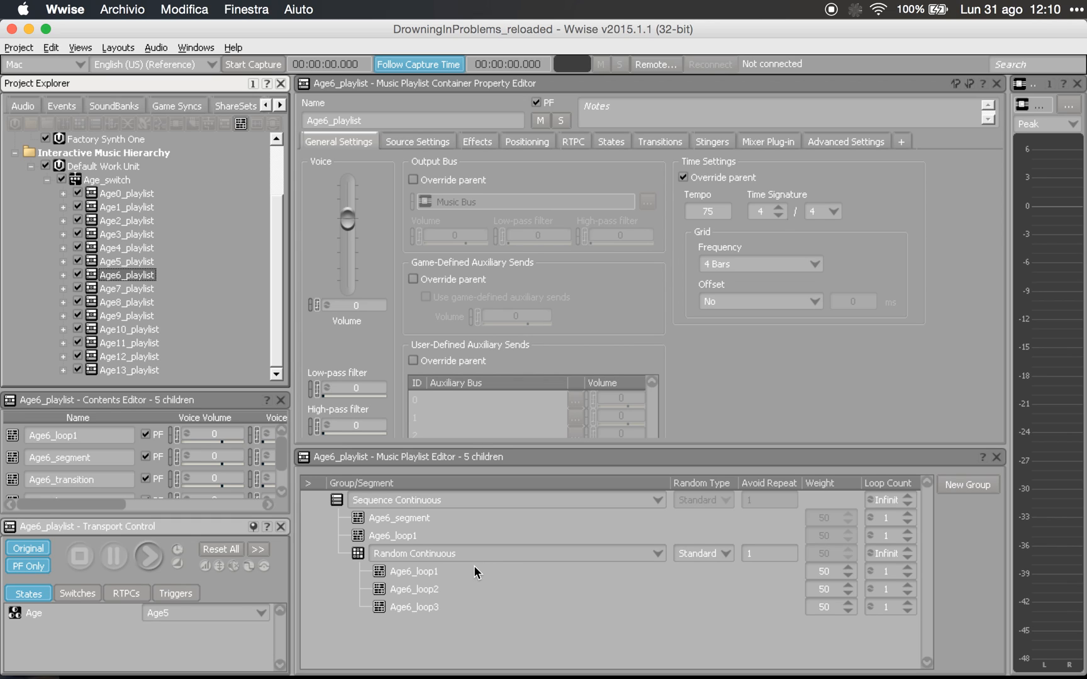
- Expand Age6_playlist and play its Age6_loop1, Age6_loop2 and Age6_loop3 segments one after another
left_click(63, 275)
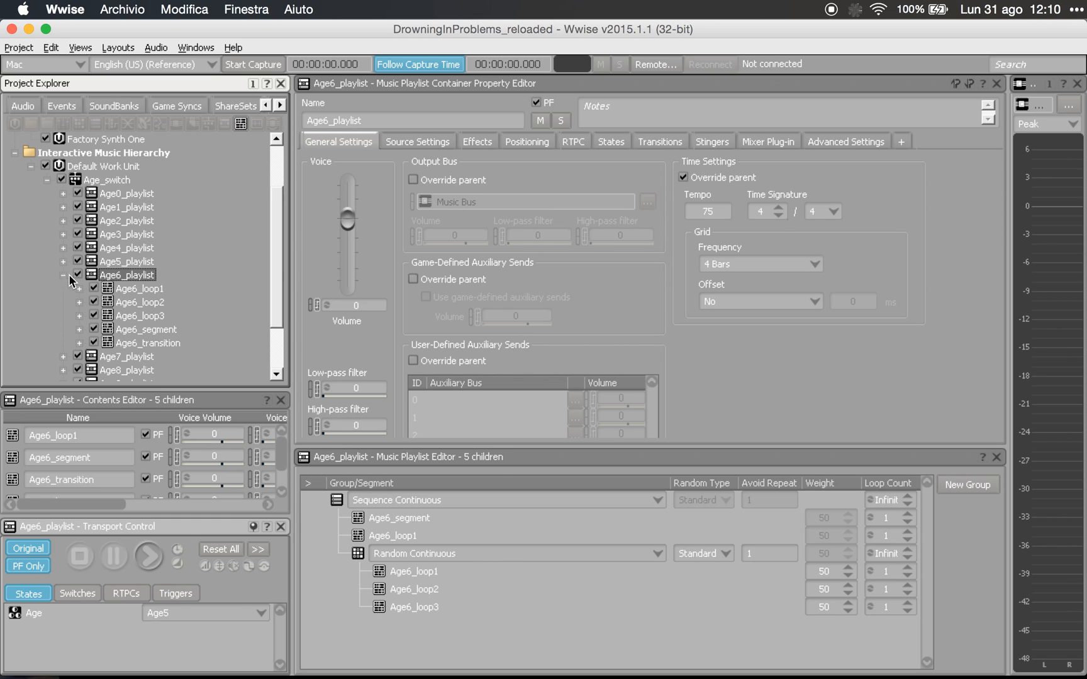
left_click(139, 288)
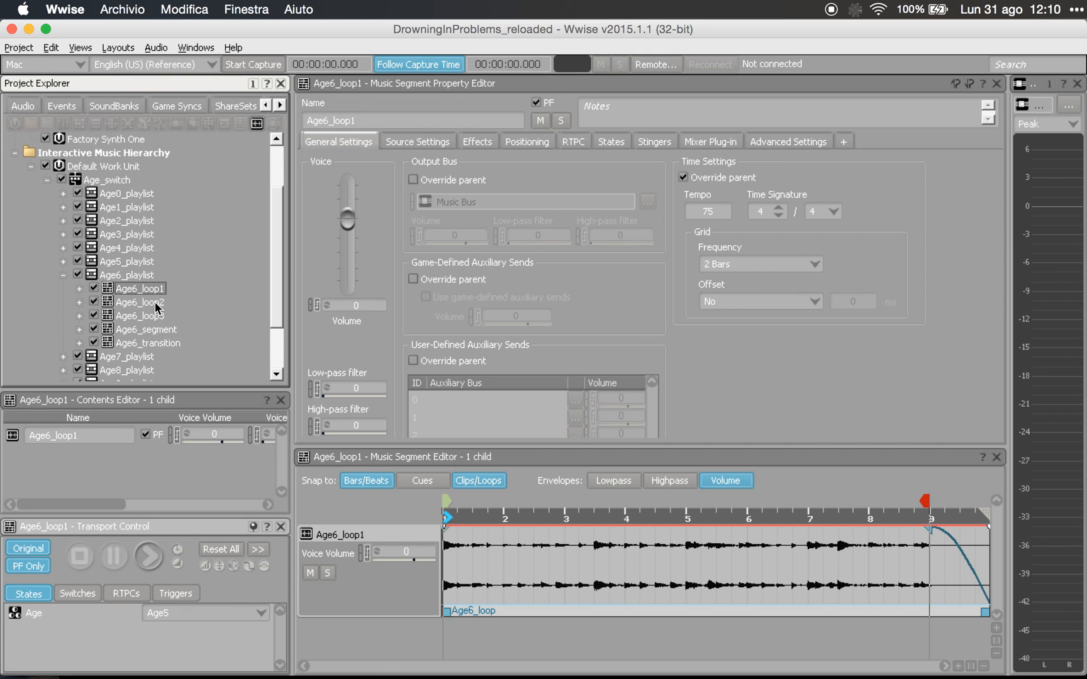
key("space")
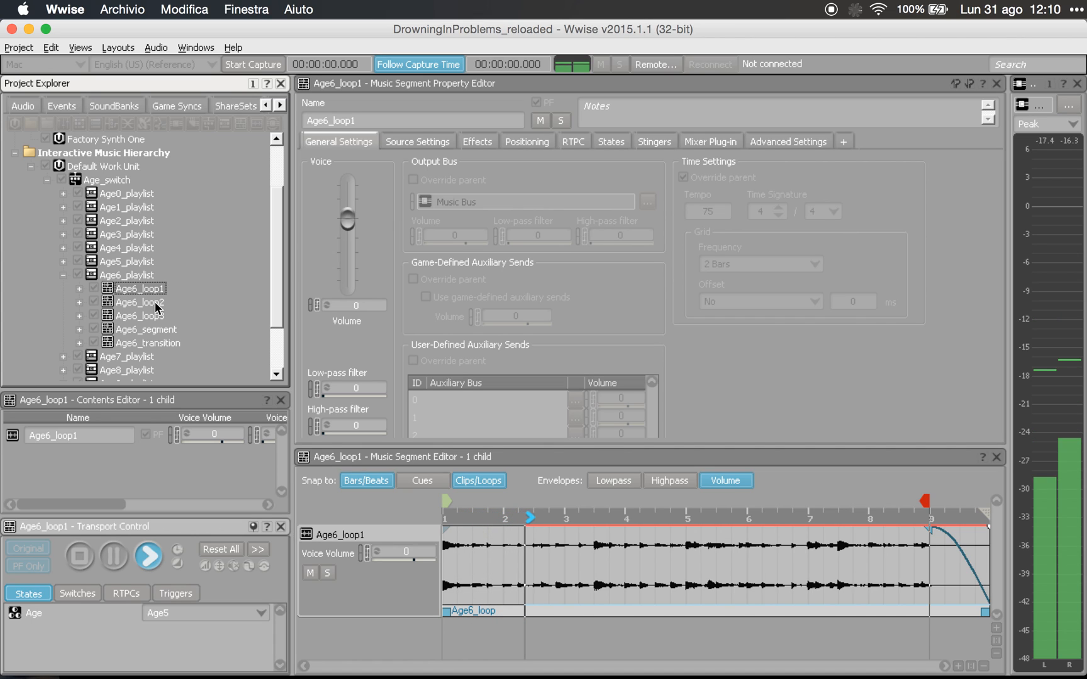
left_click(156, 304)
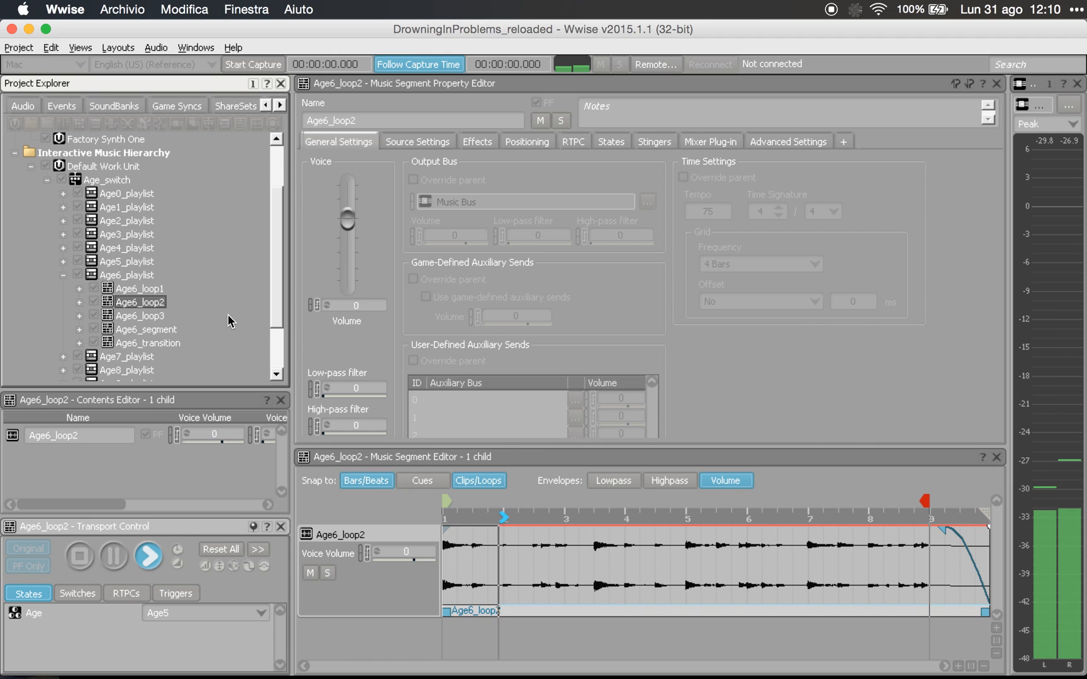
left_click(151, 317)
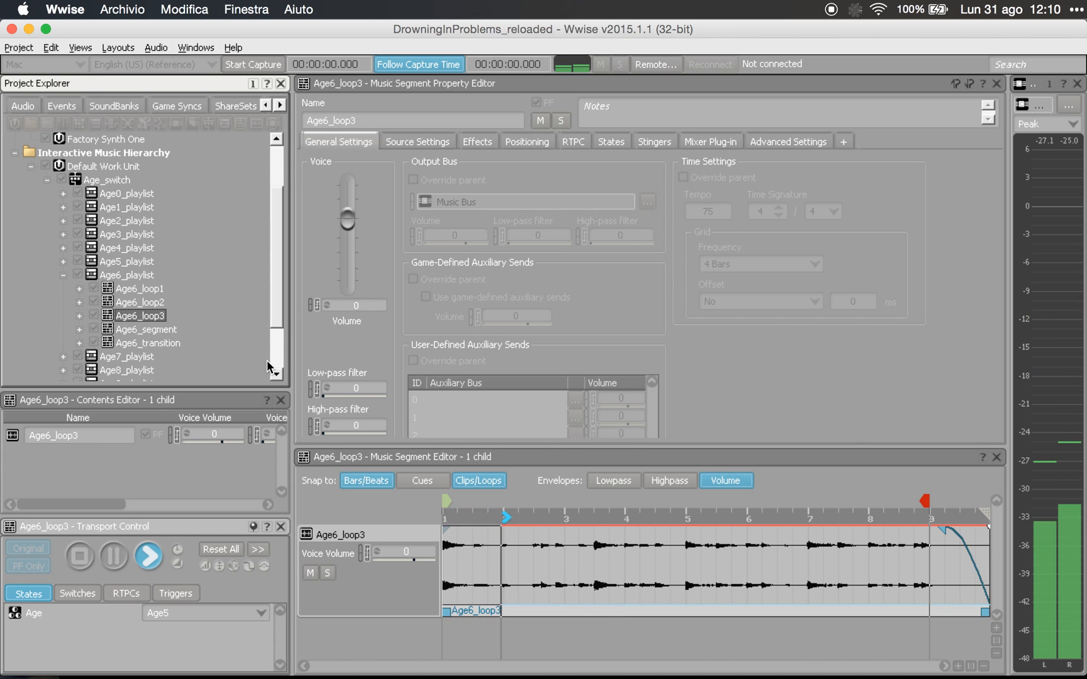
- Collapse Age6_playlist, open Age7_playlist and enlarge its playlist editor to show the whole nested group structure
left_click(126, 276)
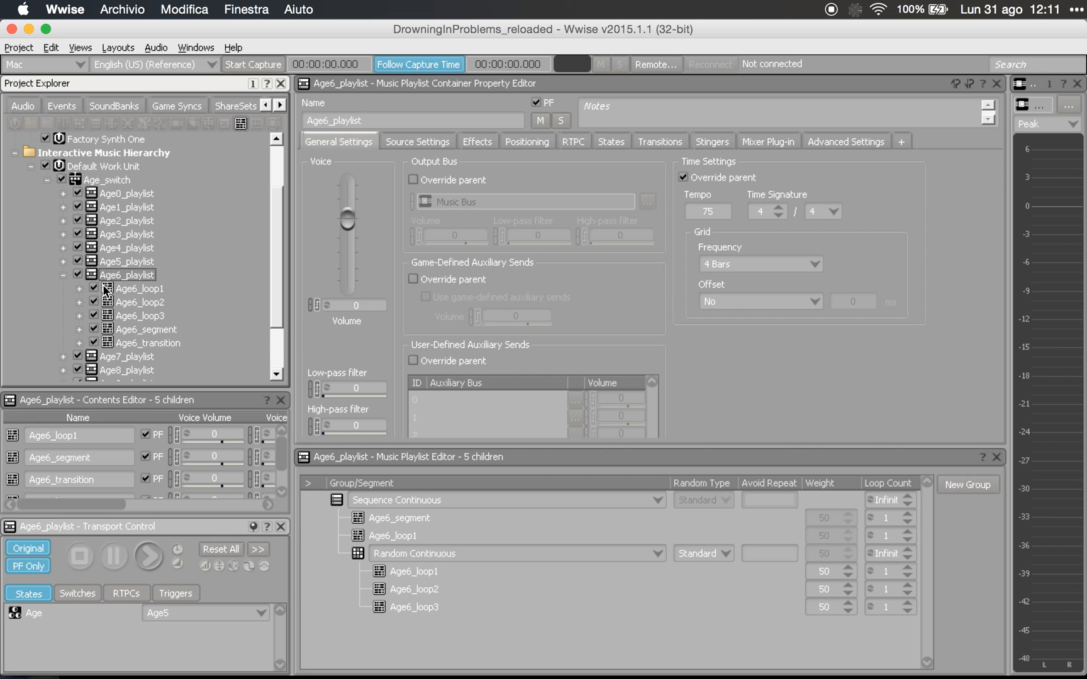
left_click(63, 276)
left_click(116, 290)
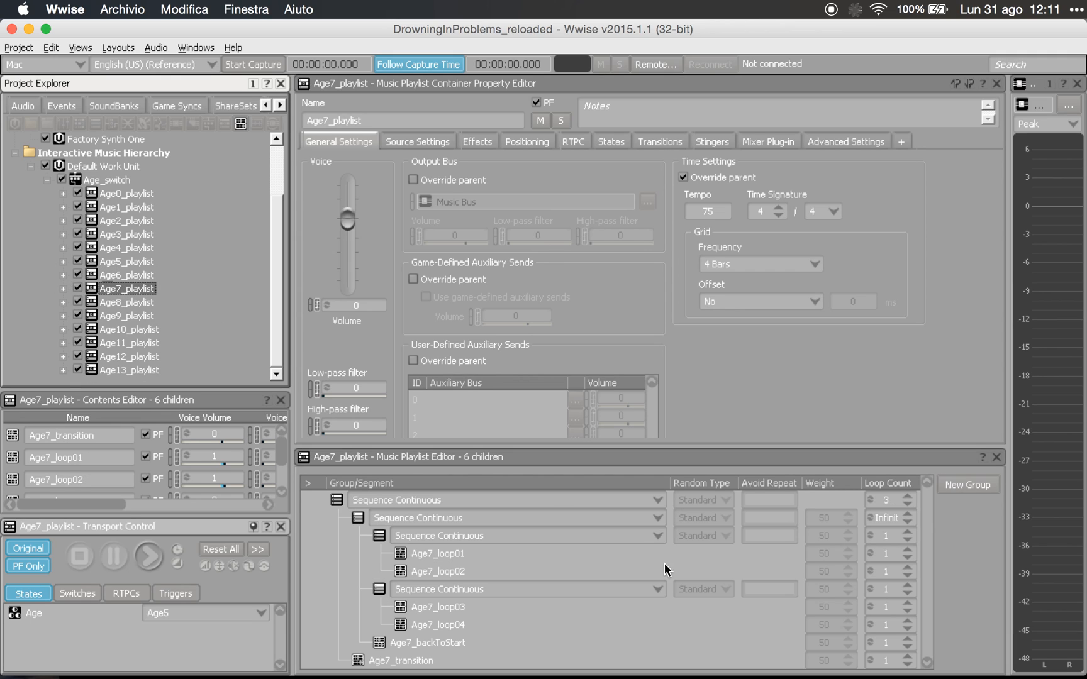
left_click(662, 449)
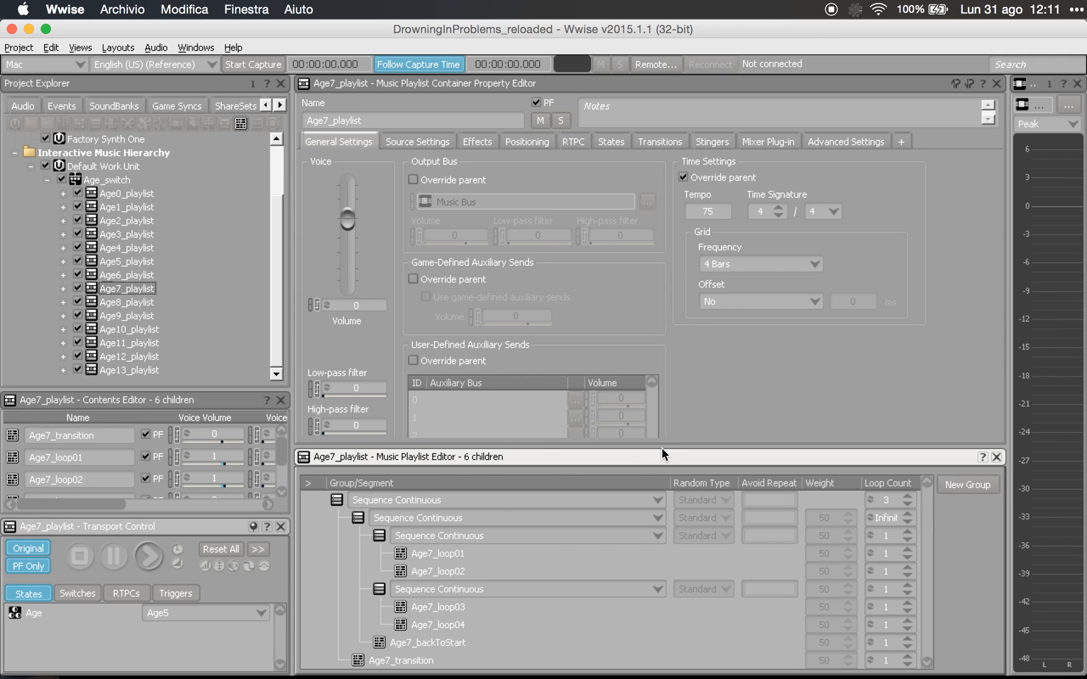
left_click_drag(662, 447, 657, 374)
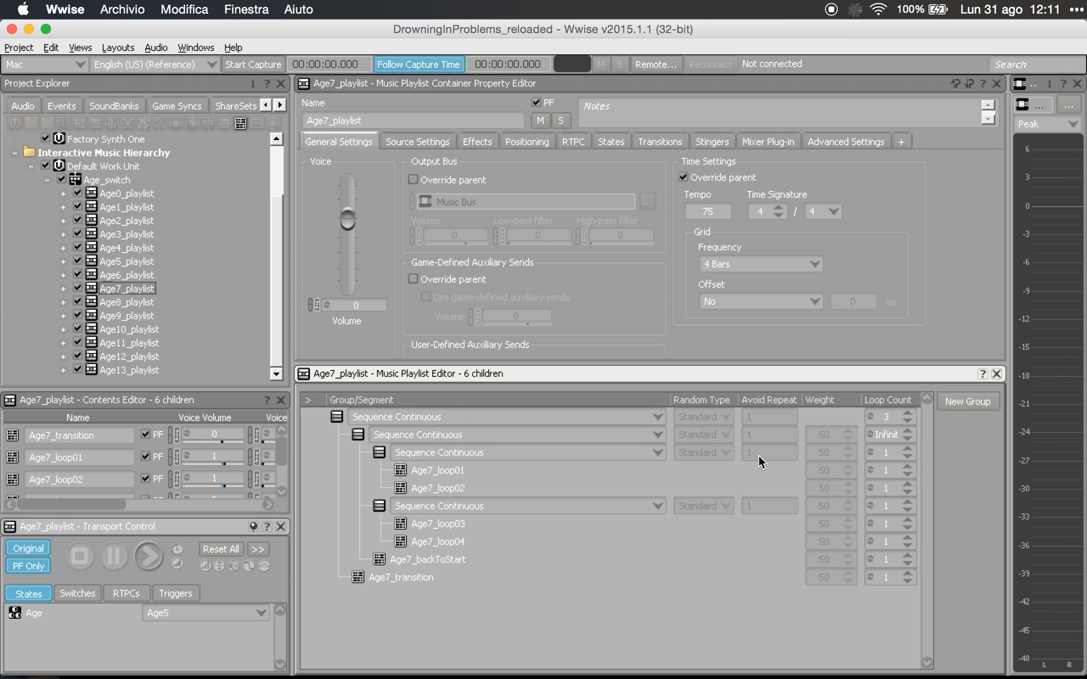
- Add a new group to Age7_playlist, check its available sequence and random types, and delete the group
left_click(972, 400)
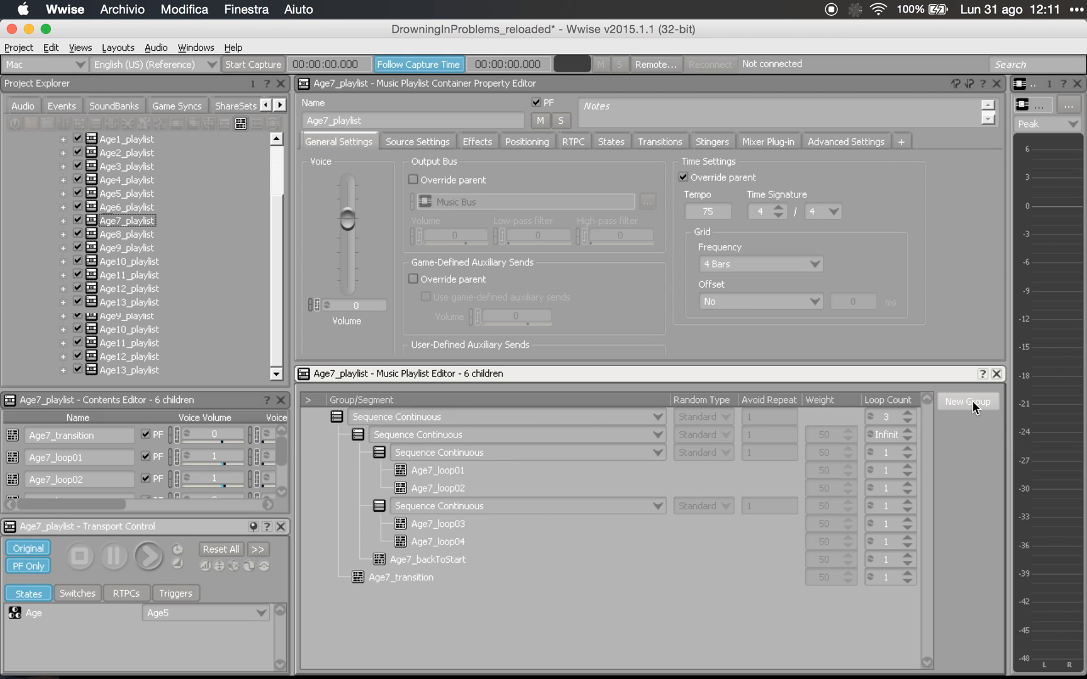
left_click(469, 597)
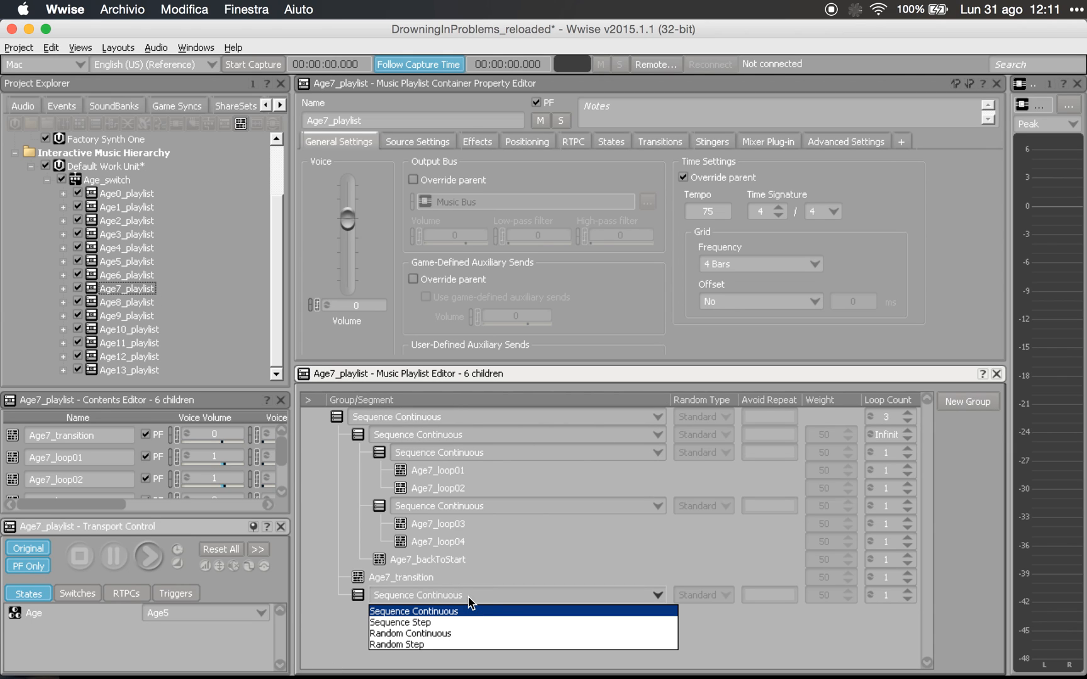
left_click(697, 629)
left_click(352, 594)
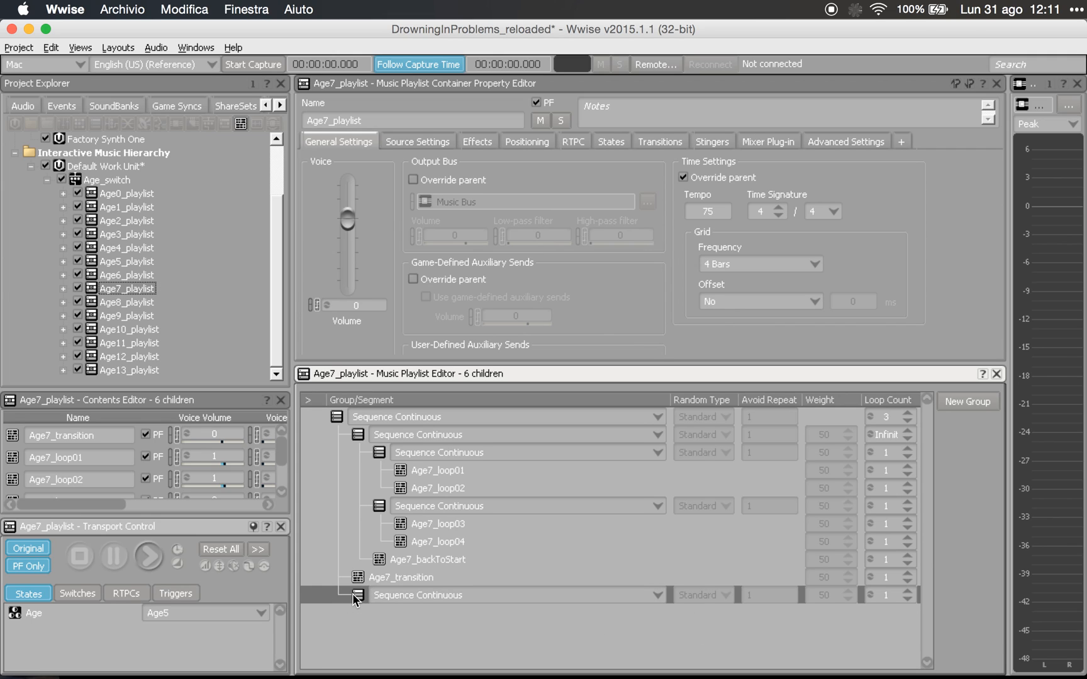
right_click(353, 593)
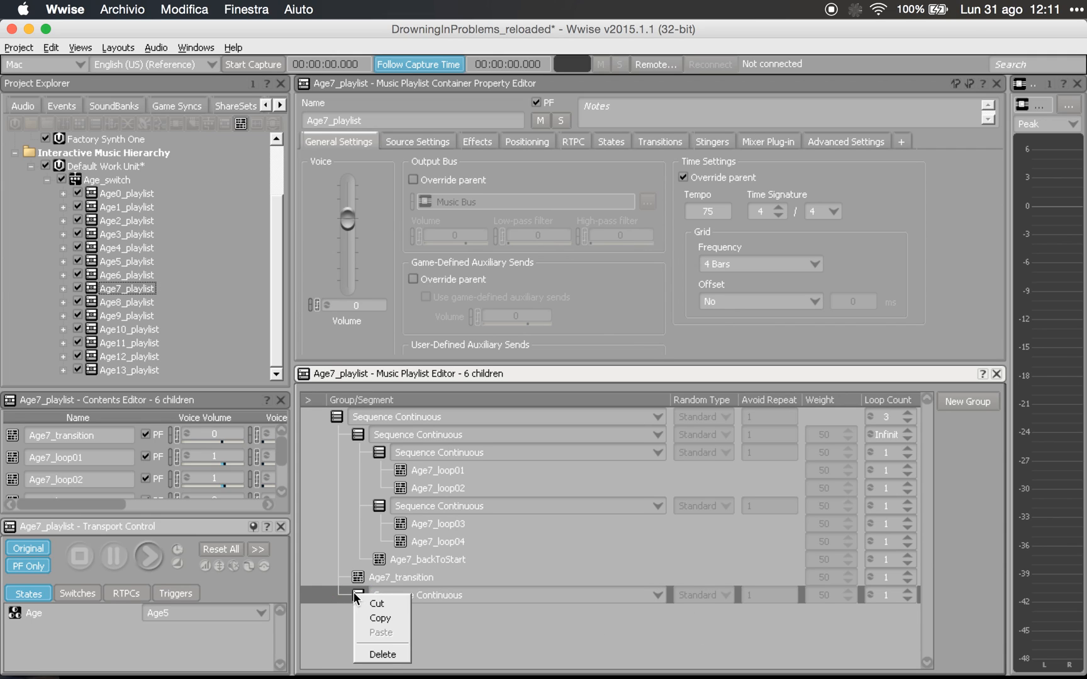
left_click(395, 652)
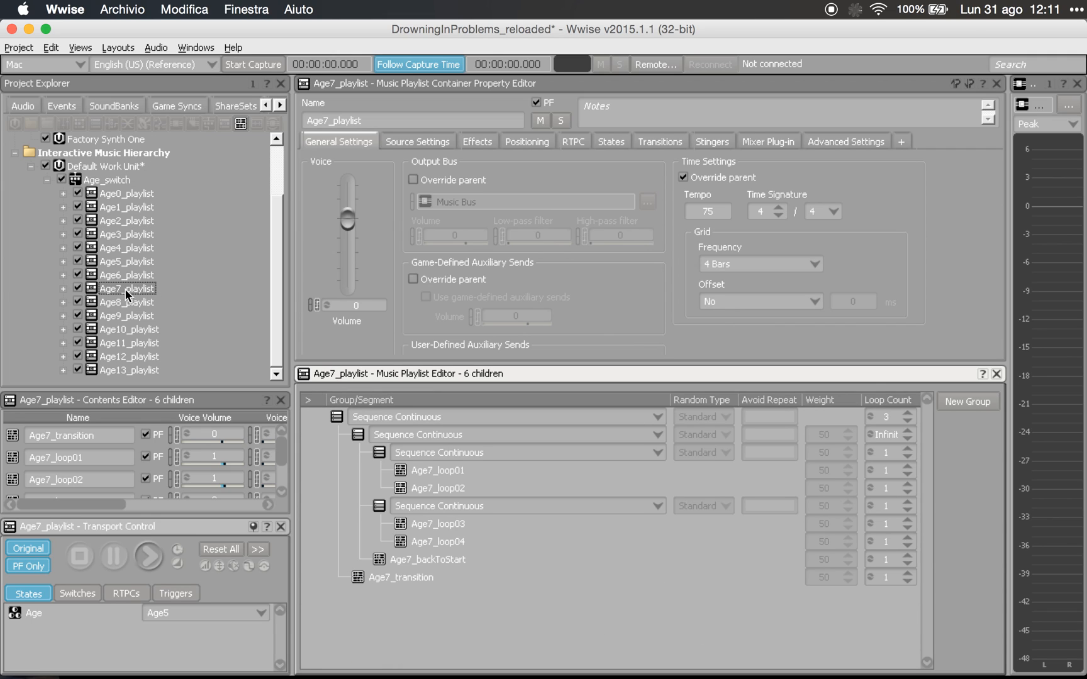
- Play Age7_playlist from its beginning several times to compare the variations of Age7_loop01, stopping after each run
left_click(125, 289)
key("space")
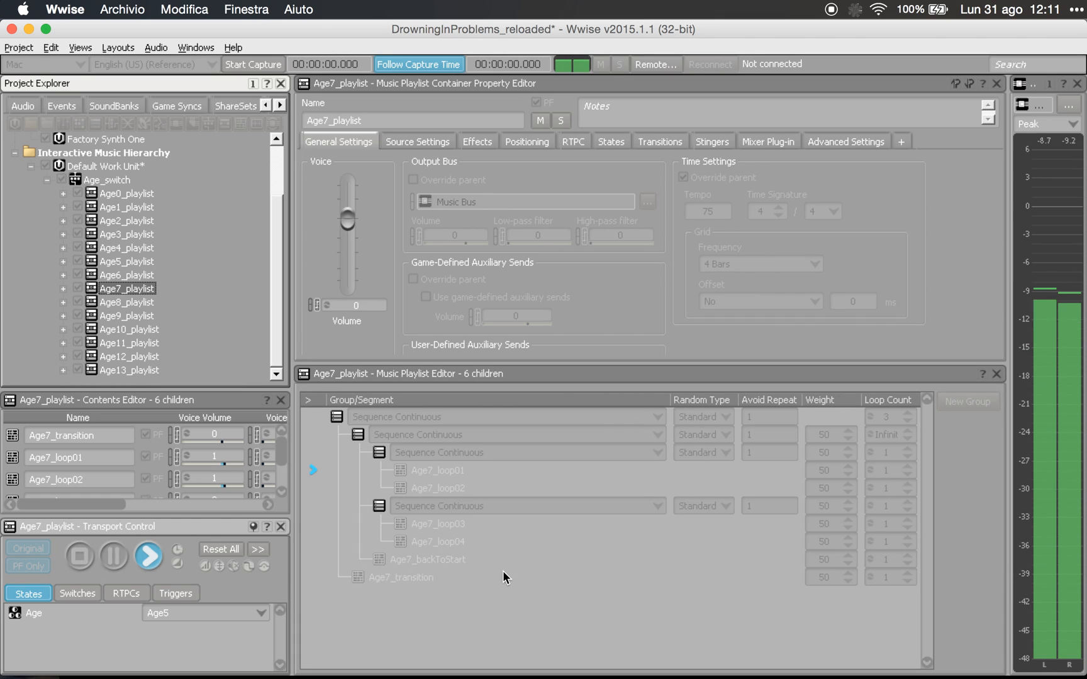
key("space")
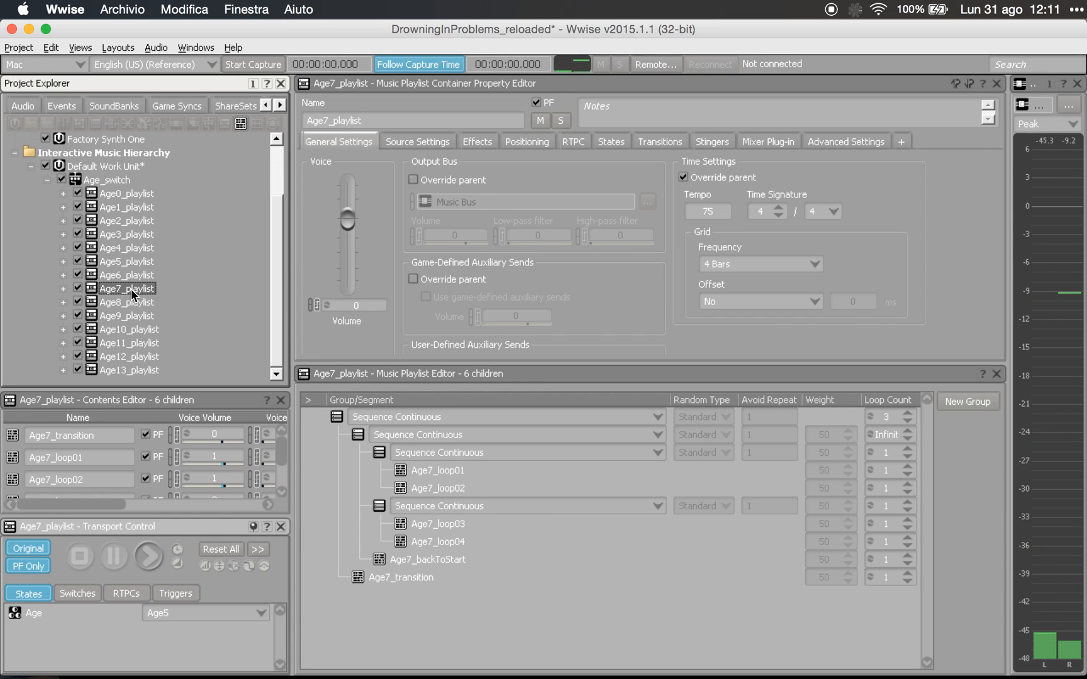
key("space")
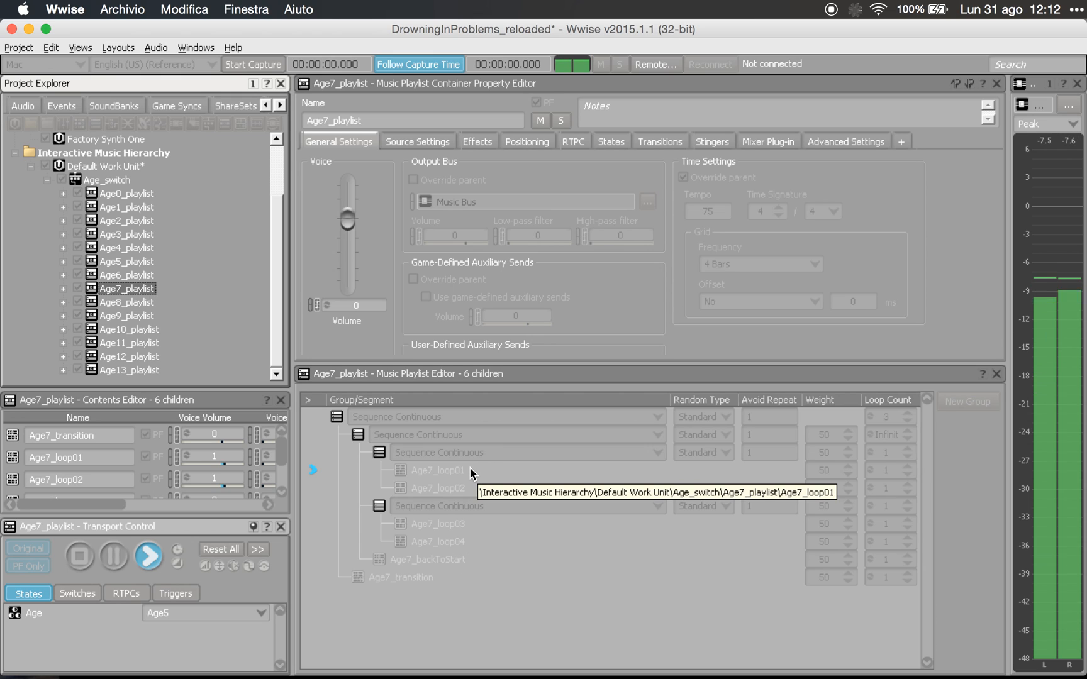
key("space")
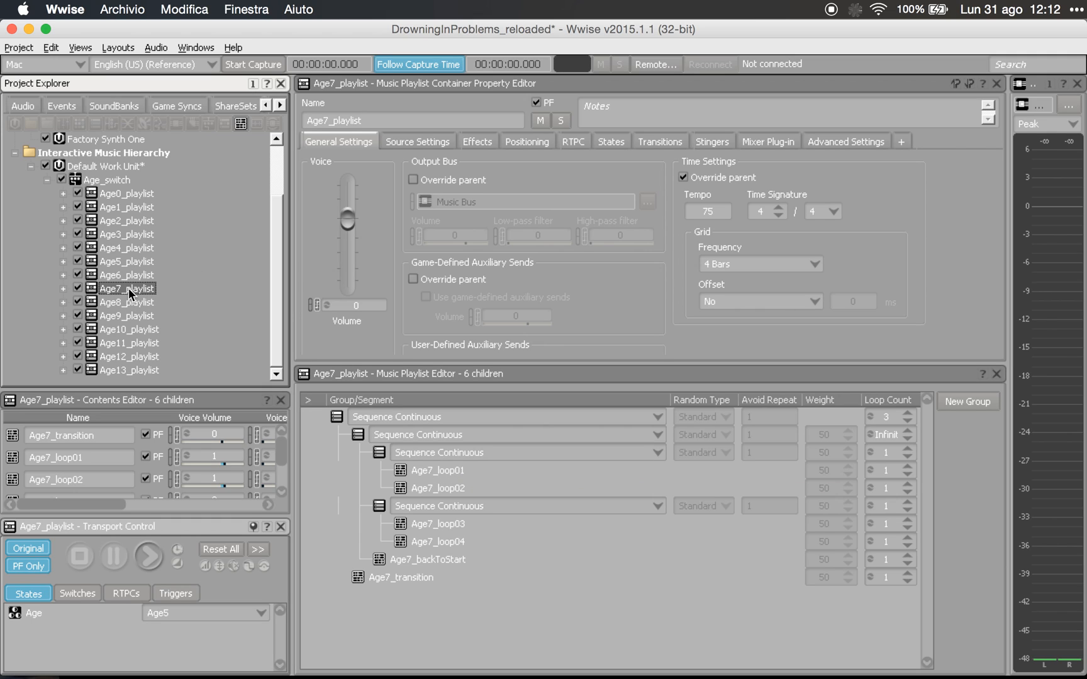
left_click(213, 291)
left_click(145, 290)
key("space")
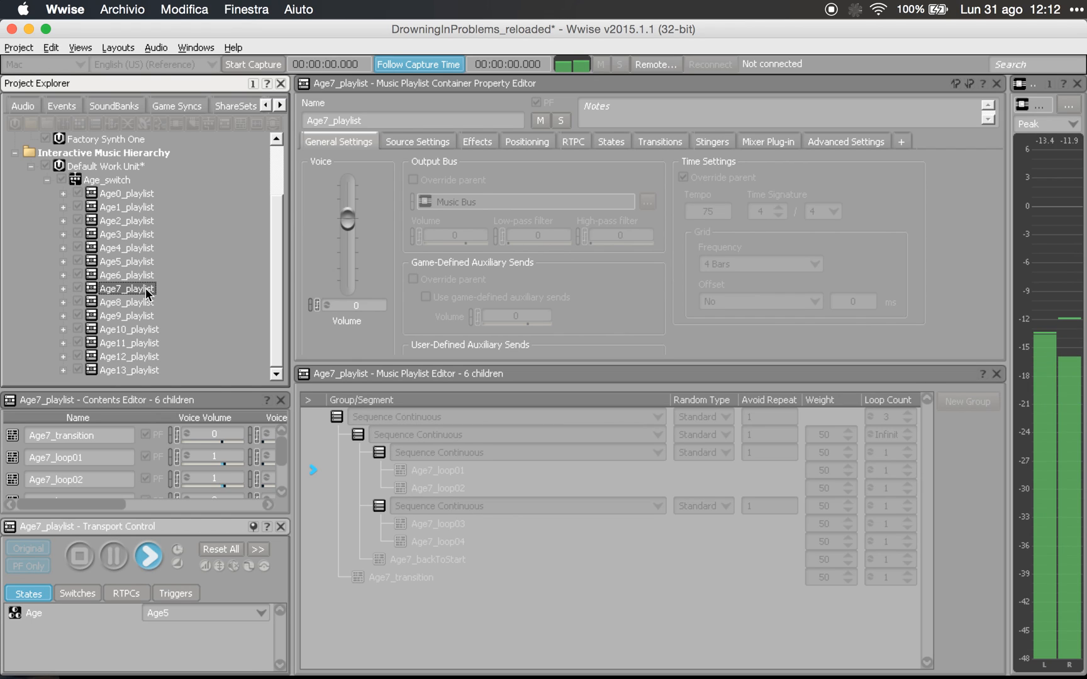
key("space")
key("space")
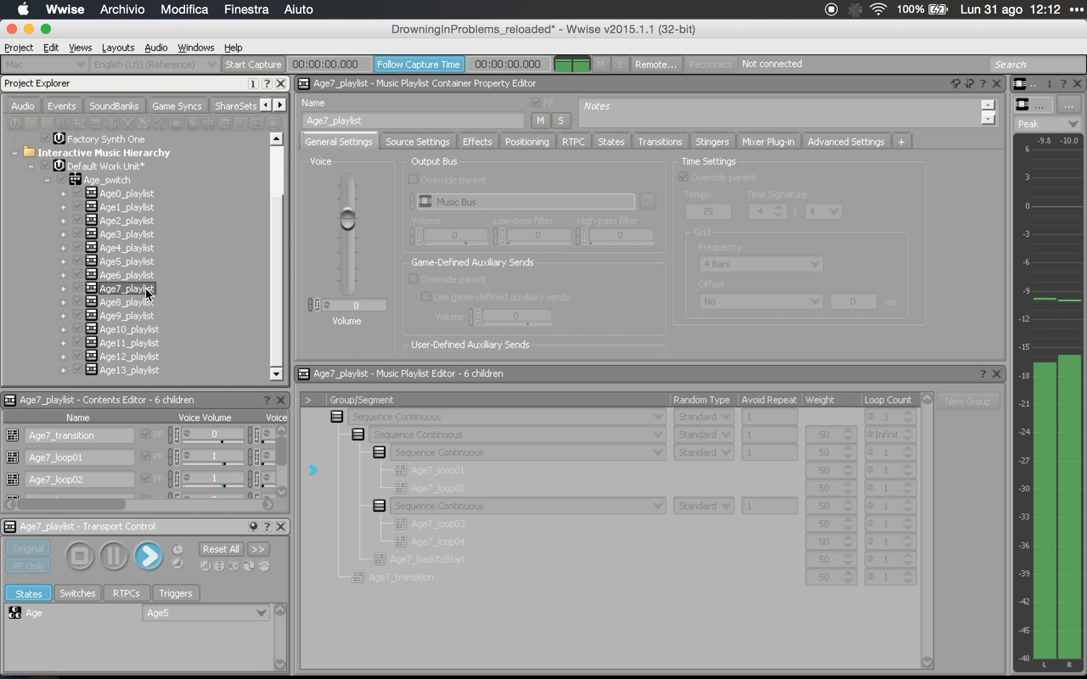
key("space")
- Expand Age7_playlist, open its Age7_loop01 segment and enlarge the segment editor to show both tracks completely
left_click(63, 289)
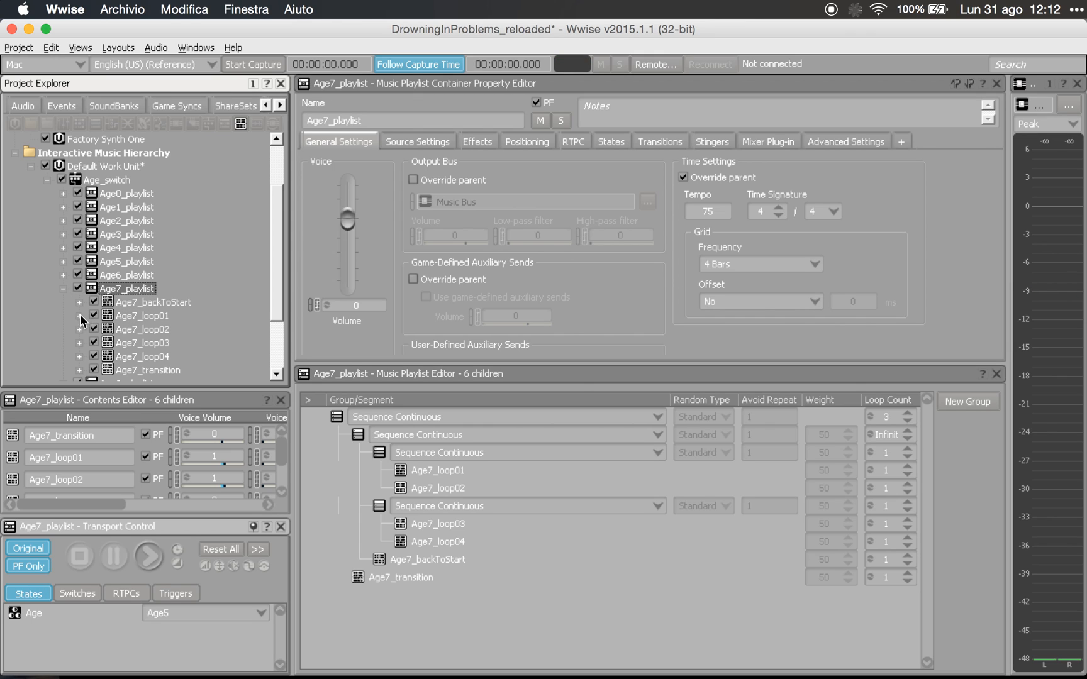
left_click(79, 316)
left_click(158, 318)
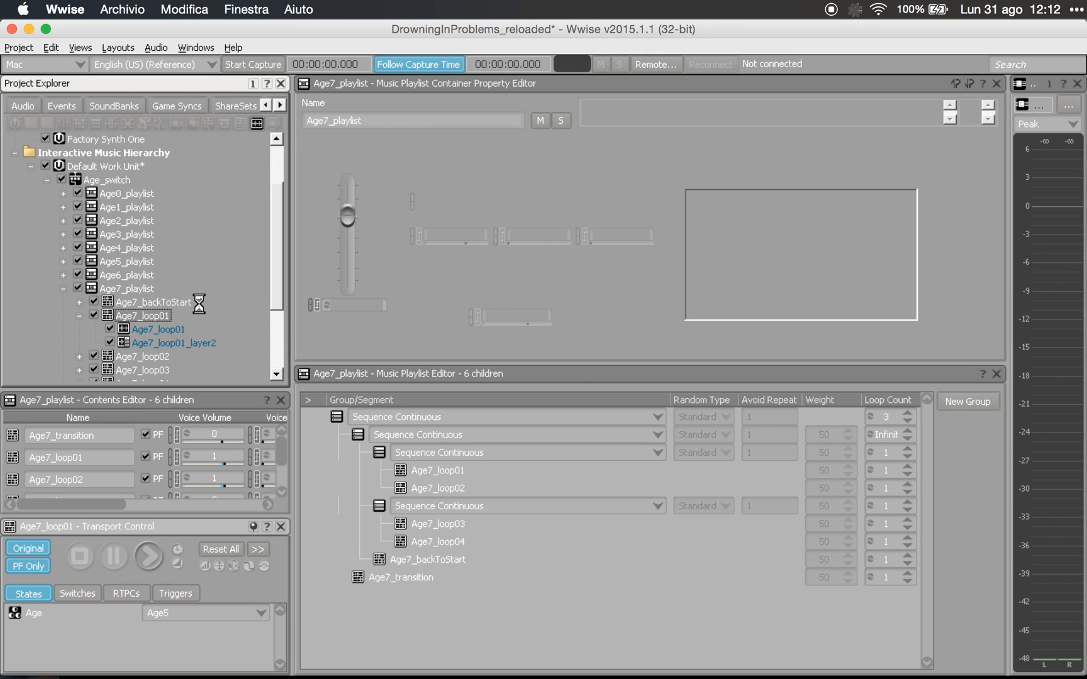
scroll(197, 302, "down", 3)
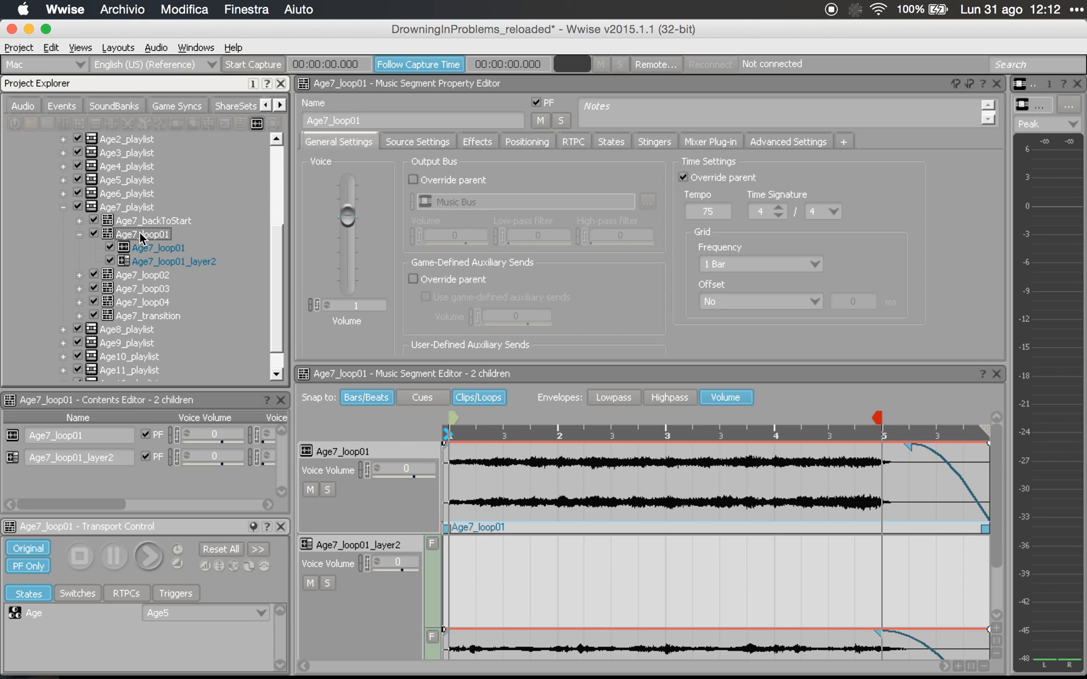
left_click(141, 237)
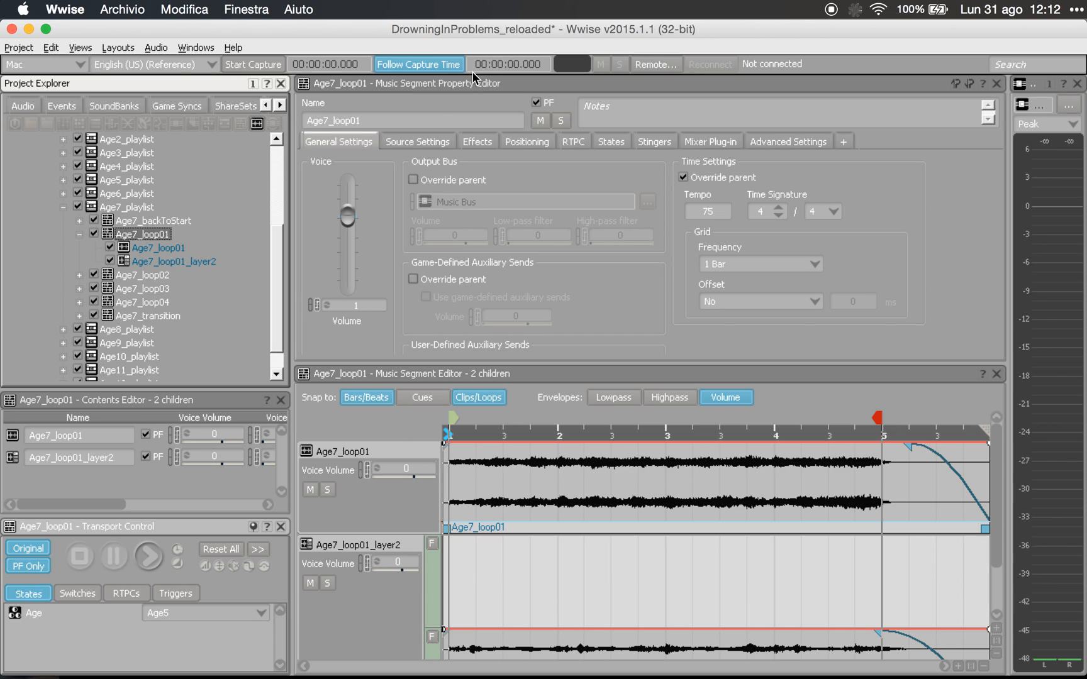
left_click_drag(517, 362, 519, 230)
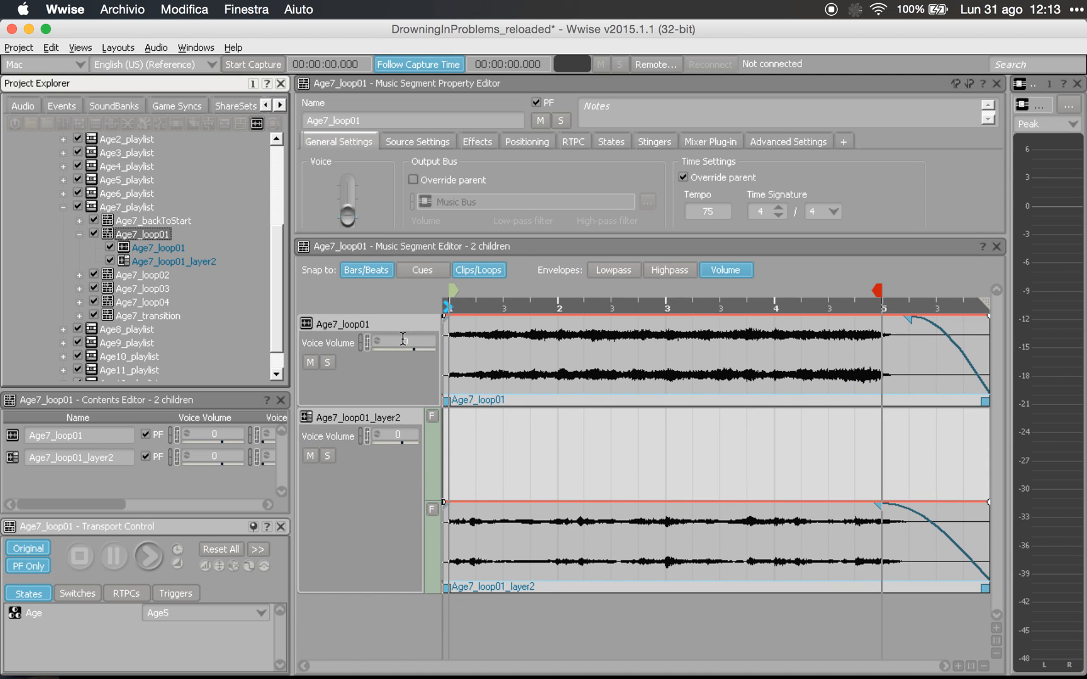
- Solo the Age7_loop01 track, play the segment briefly, stop playback and turn the solo off
left_click(327, 363)
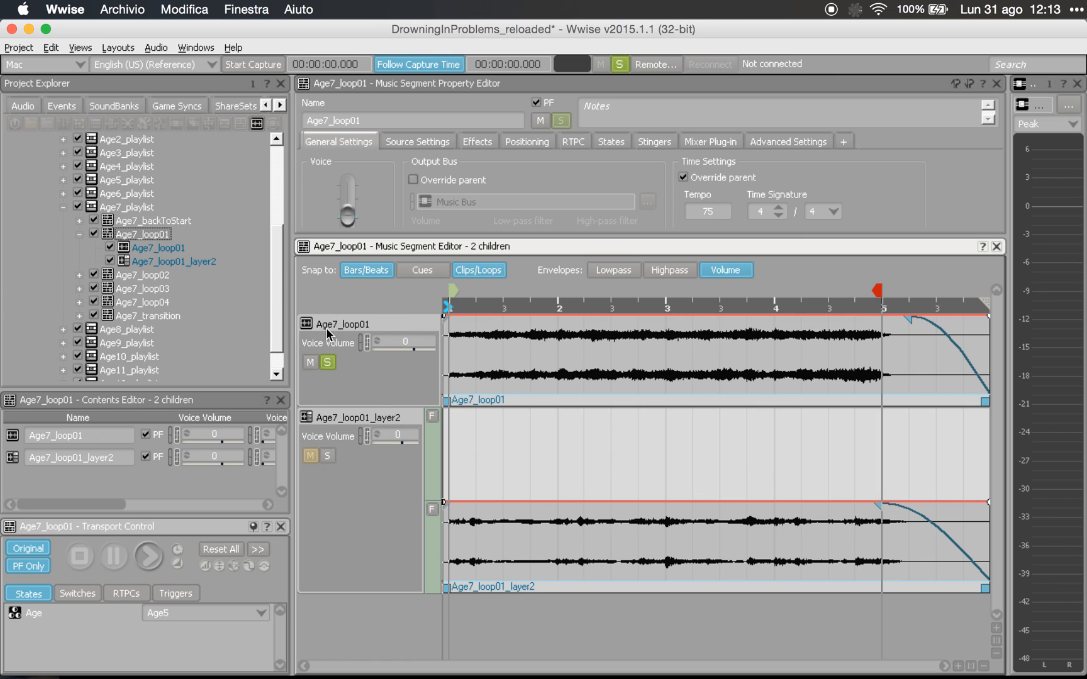
key("space")
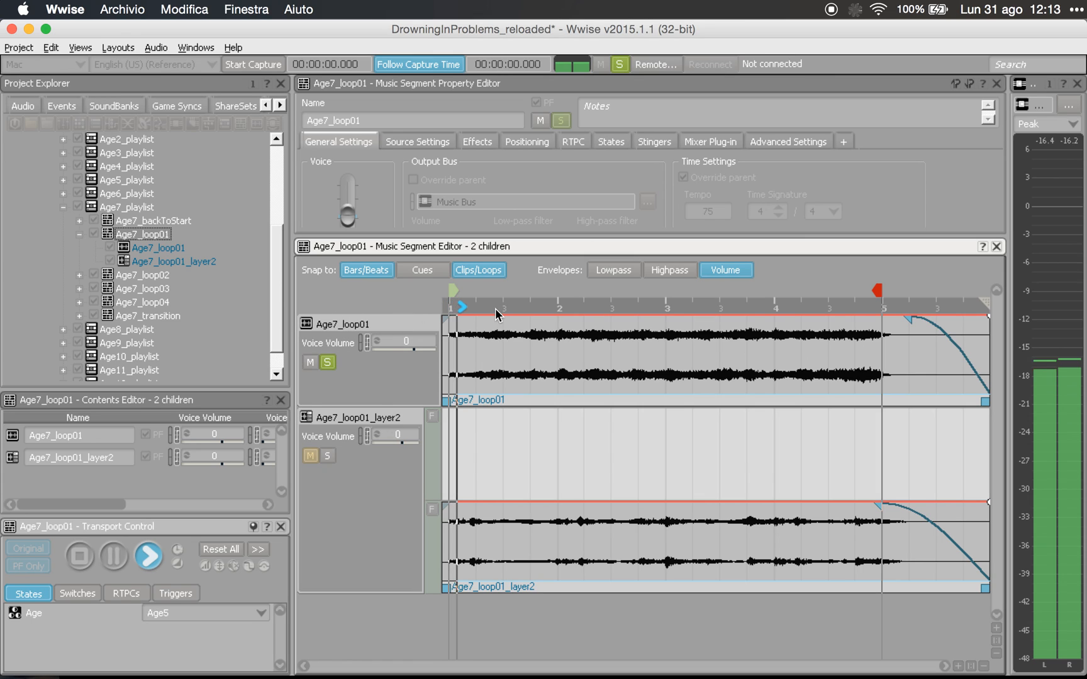
key("space")
left_click(327, 362)
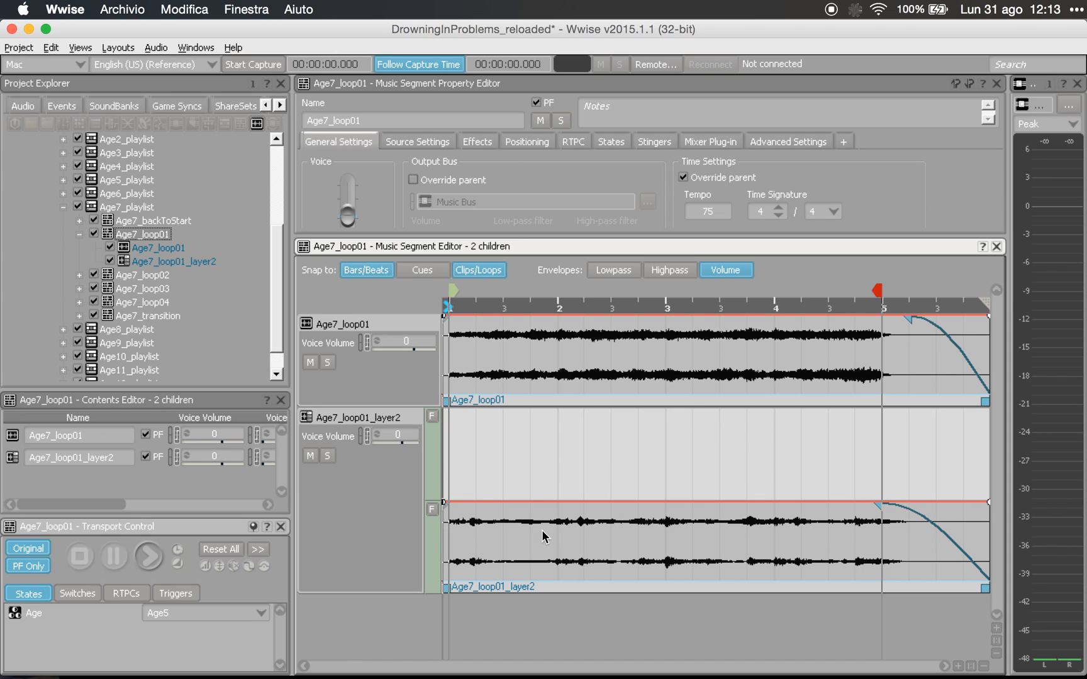
- Play the Age7_loop01 segment repeatedly with both tracks active to hear its sub-tracks alternate, and stop playback
key("space")
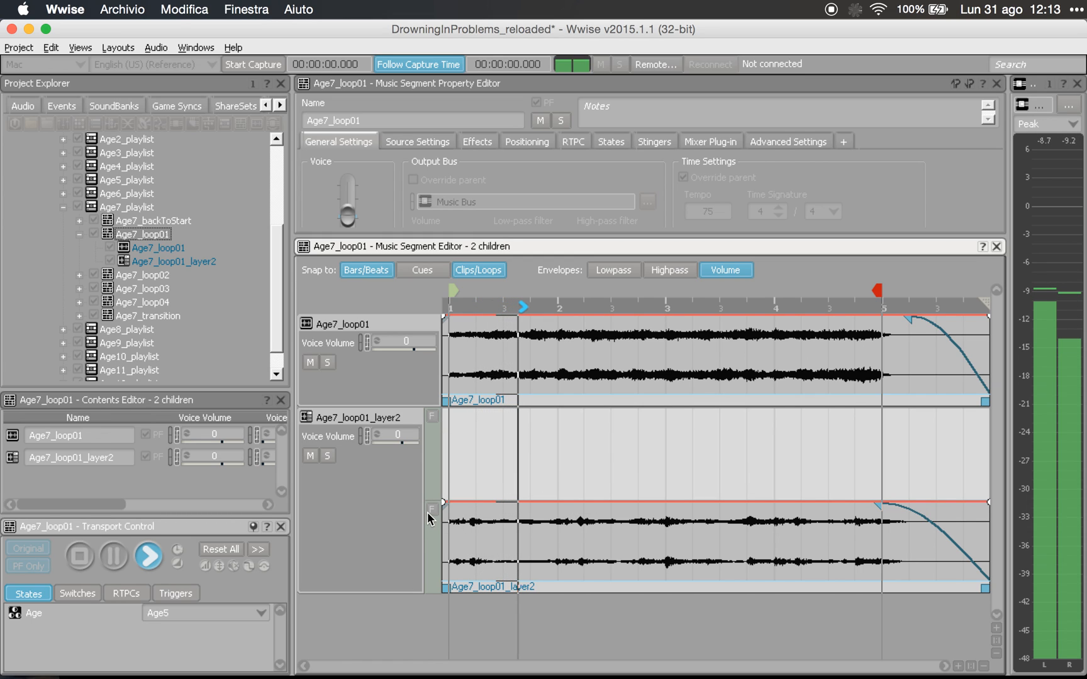
key("space")
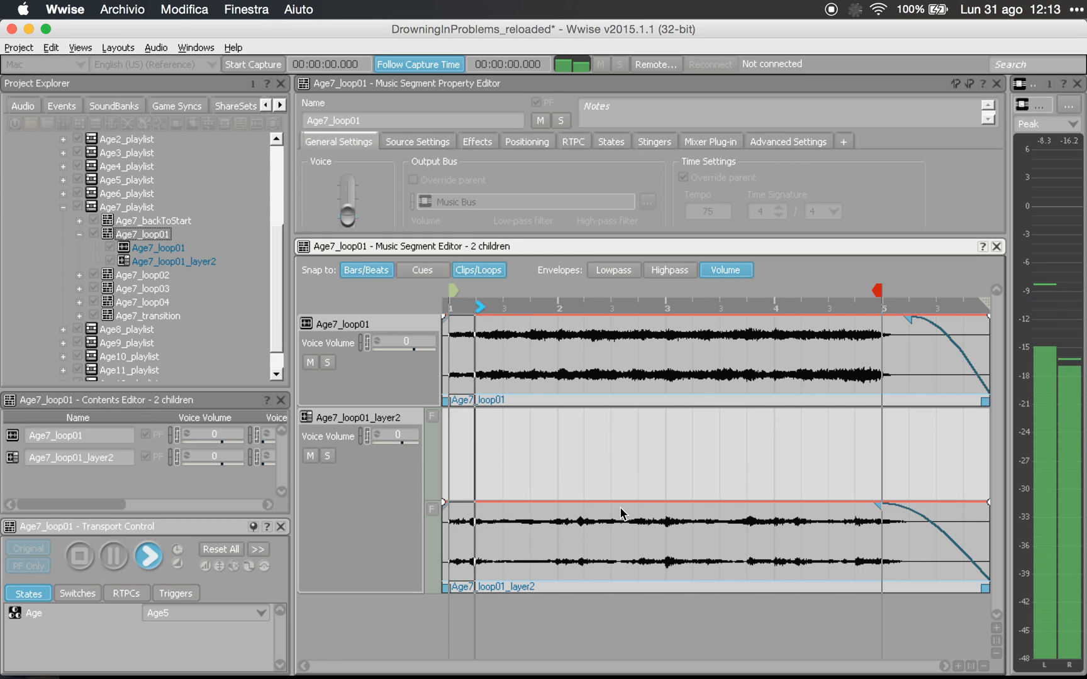
key("space")
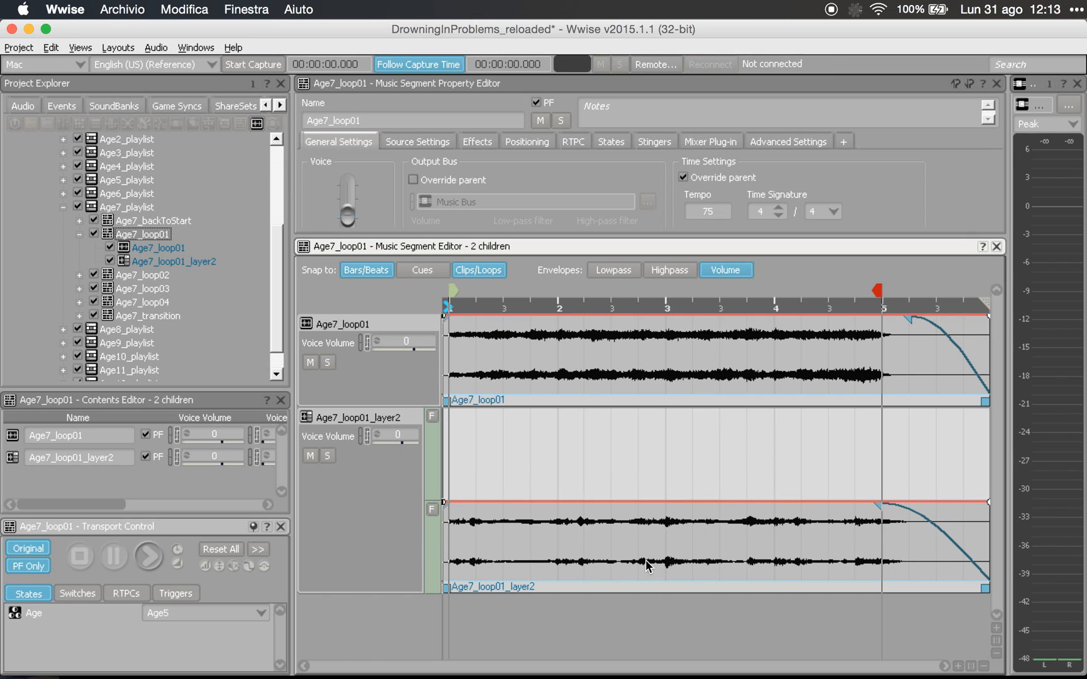
- Play Age7_loop01 with Force Usage on for the second sub-track of Age7_loop01_layer2, stop it and turn Force Usage off
left_click(436, 508)
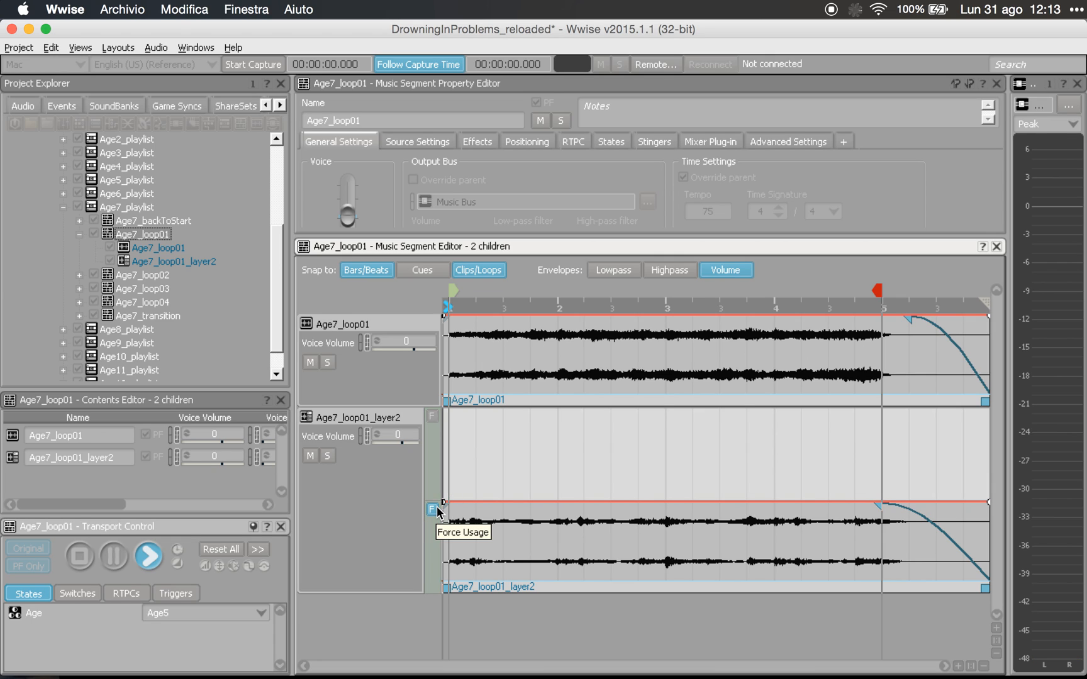
key("space")
left_click(434, 511)
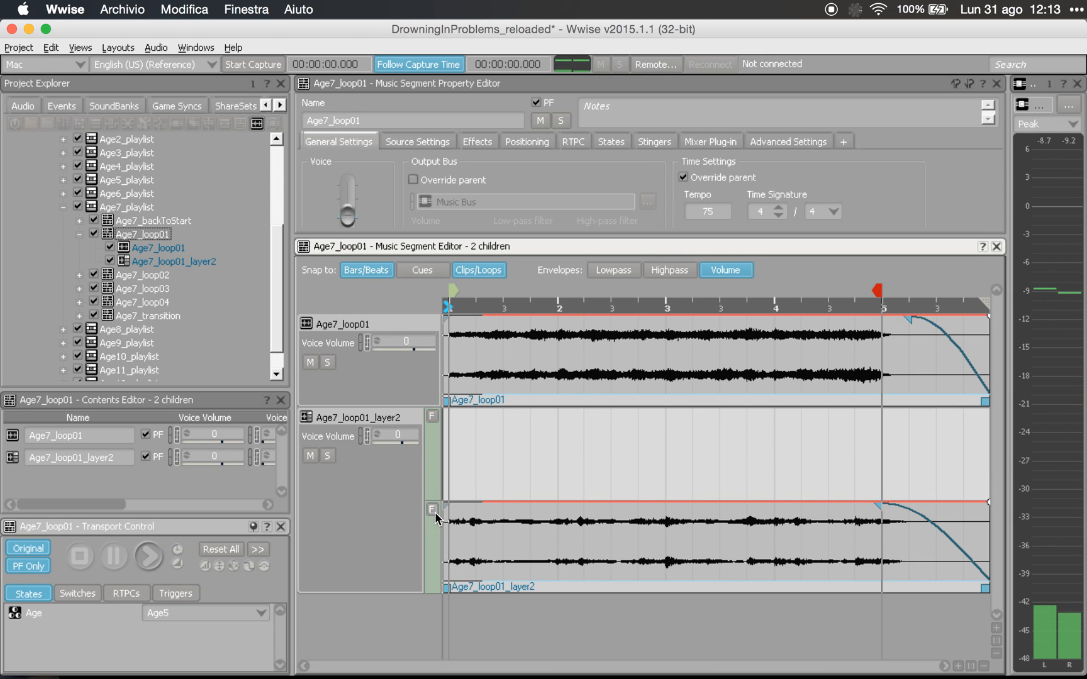
- Select the Age7_loop01_layer2 track and check its track type options without changing them
left_click(379, 472)
right_click(379, 473)
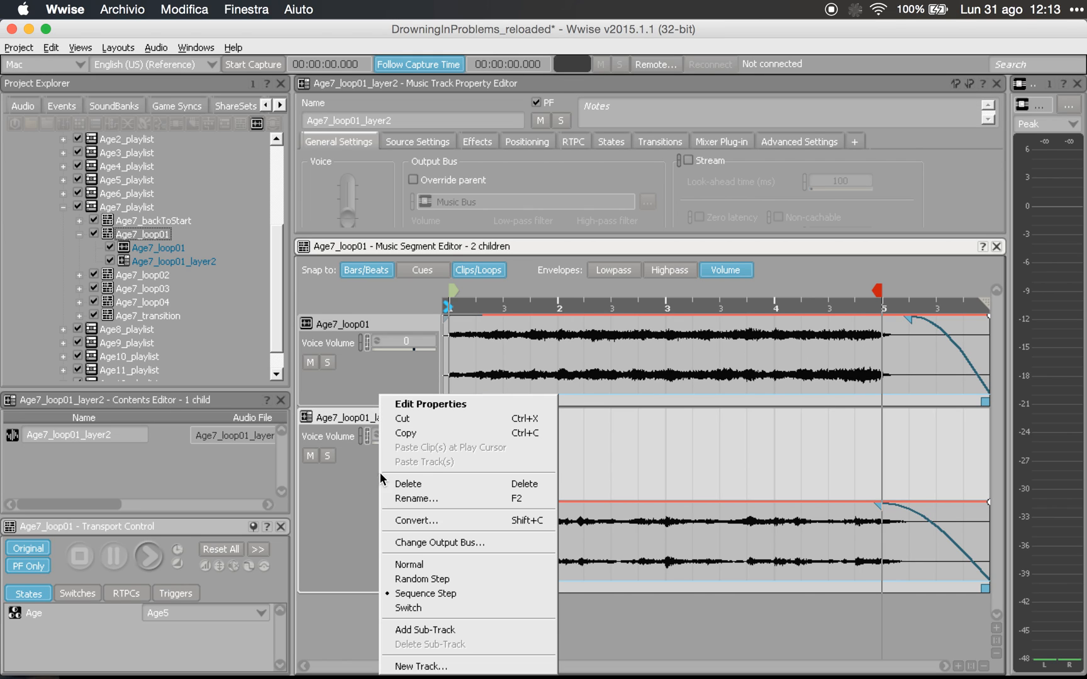
left_click(347, 497)
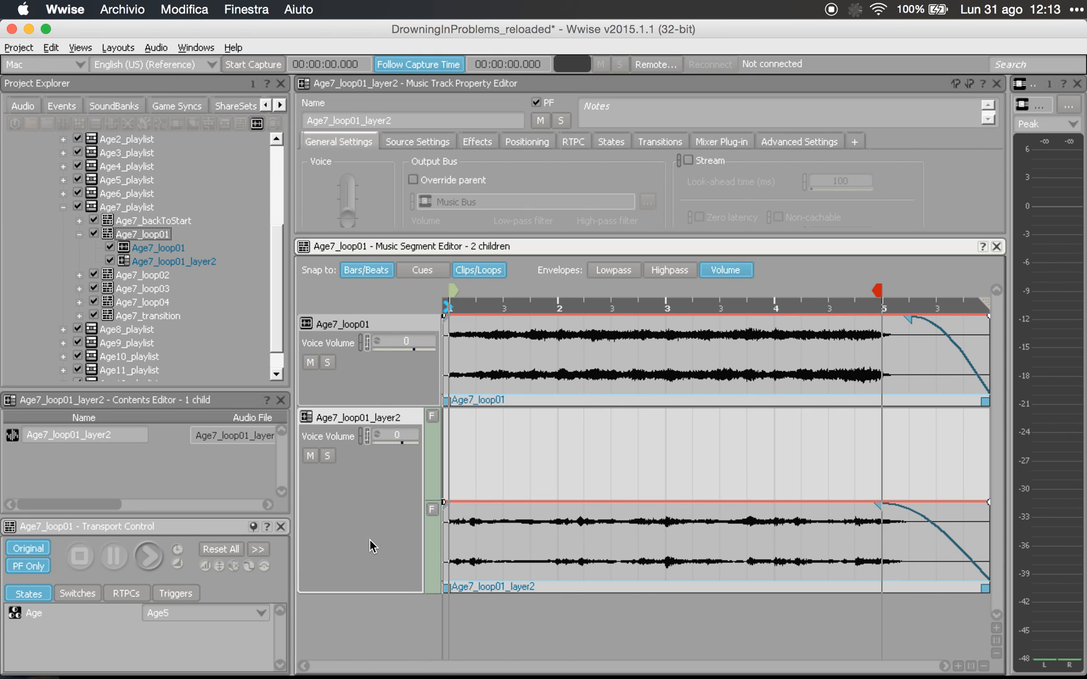
- Review the Random Step and Sequence Step track types of Age7_loop01_layer2, keeping its current type
right_click(369, 534)
left_click(343, 509)
right_click(369, 505)
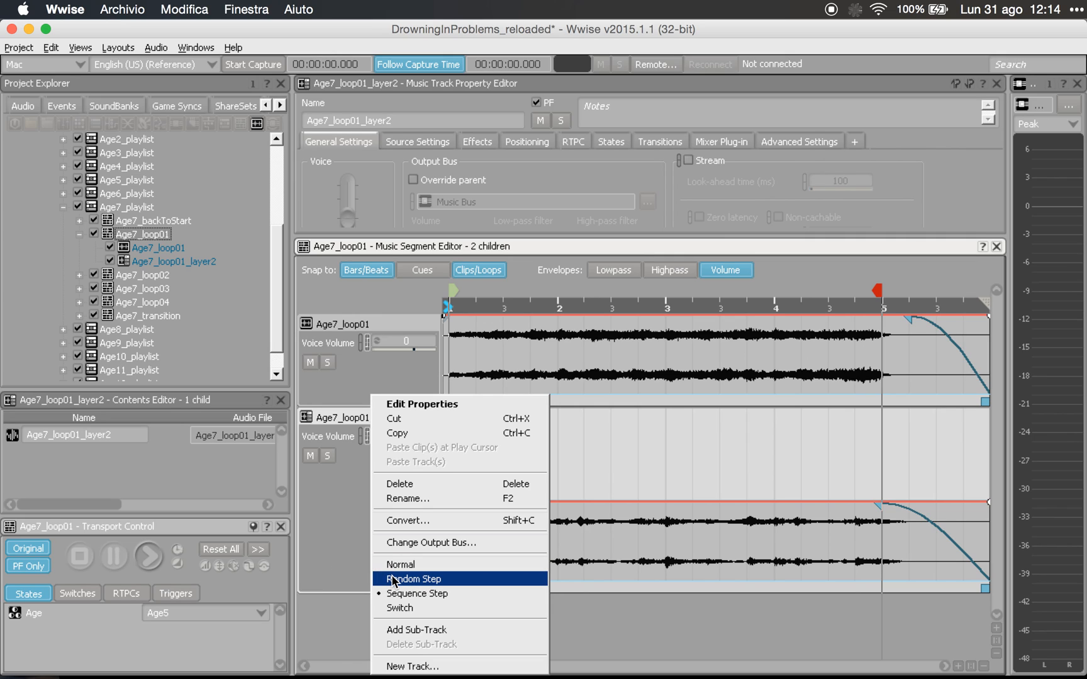
left_click(338, 494)
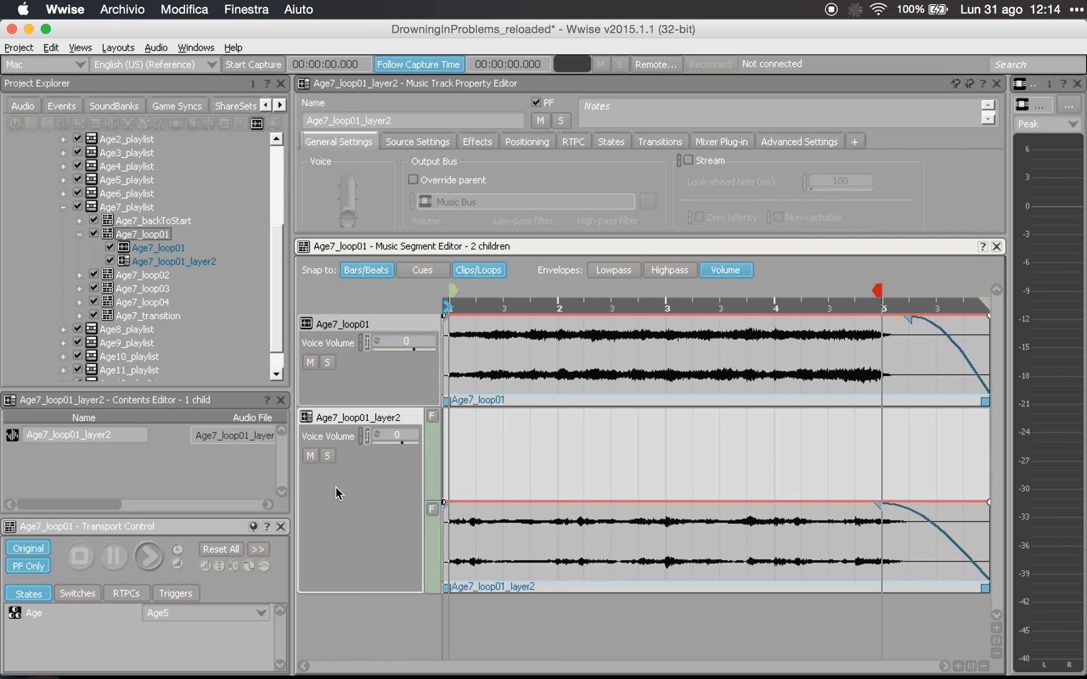
- Force usage of Age7_loop01_layer2's second sub-track, play the segment twice, stop it and turn the forcing off
left_click(431, 509)
key("space")
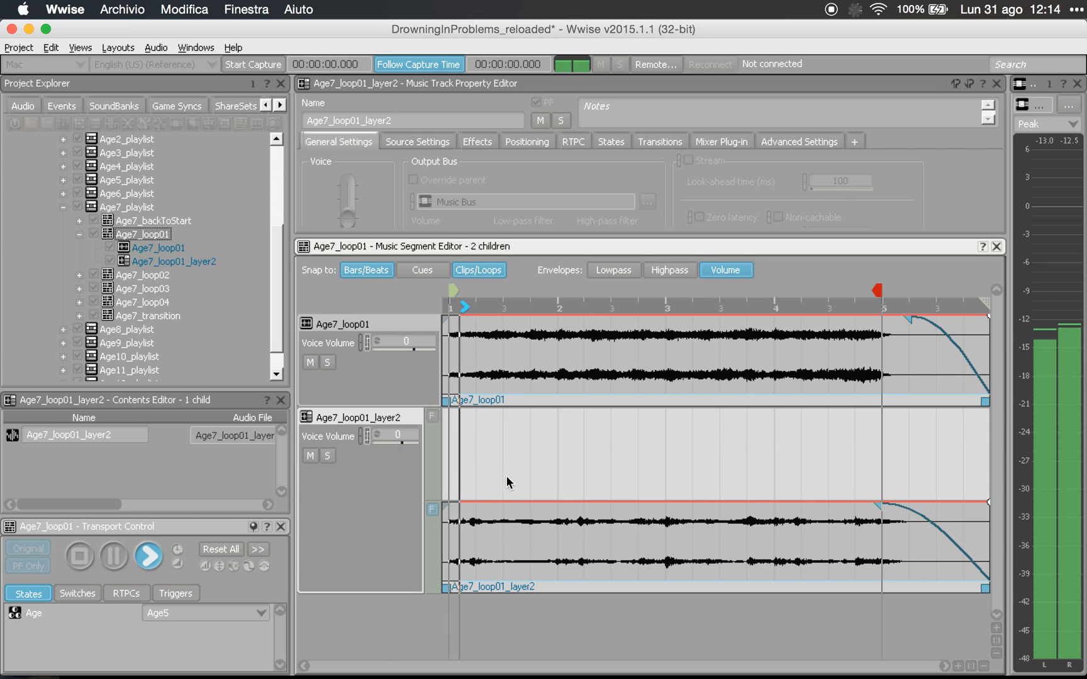
key("space")
key("space")
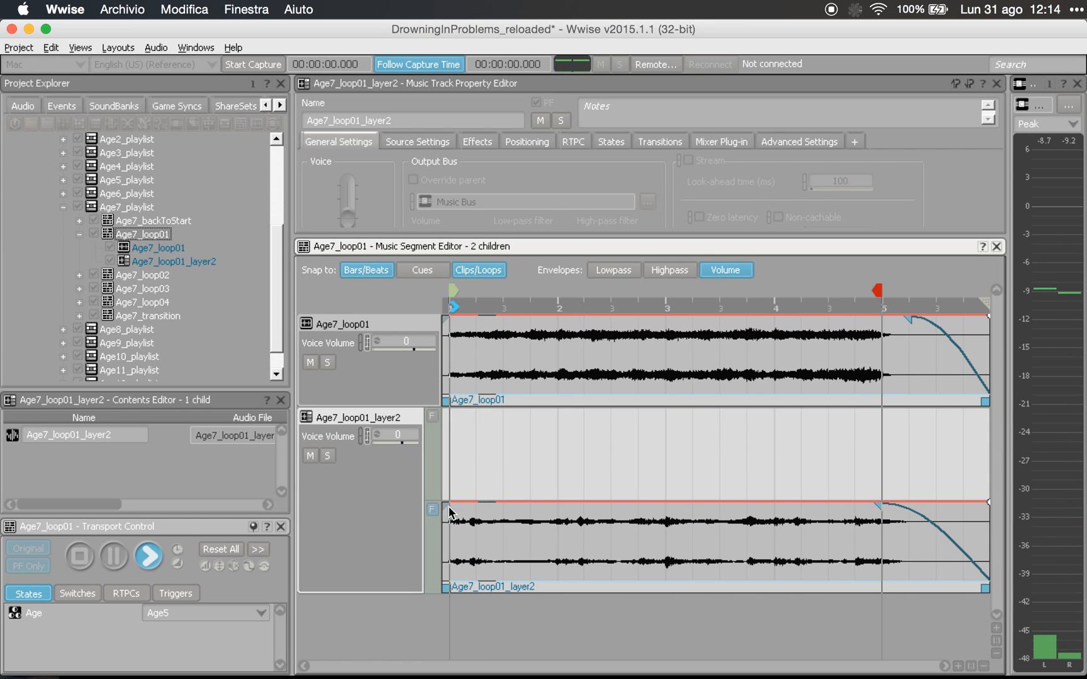
key("space")
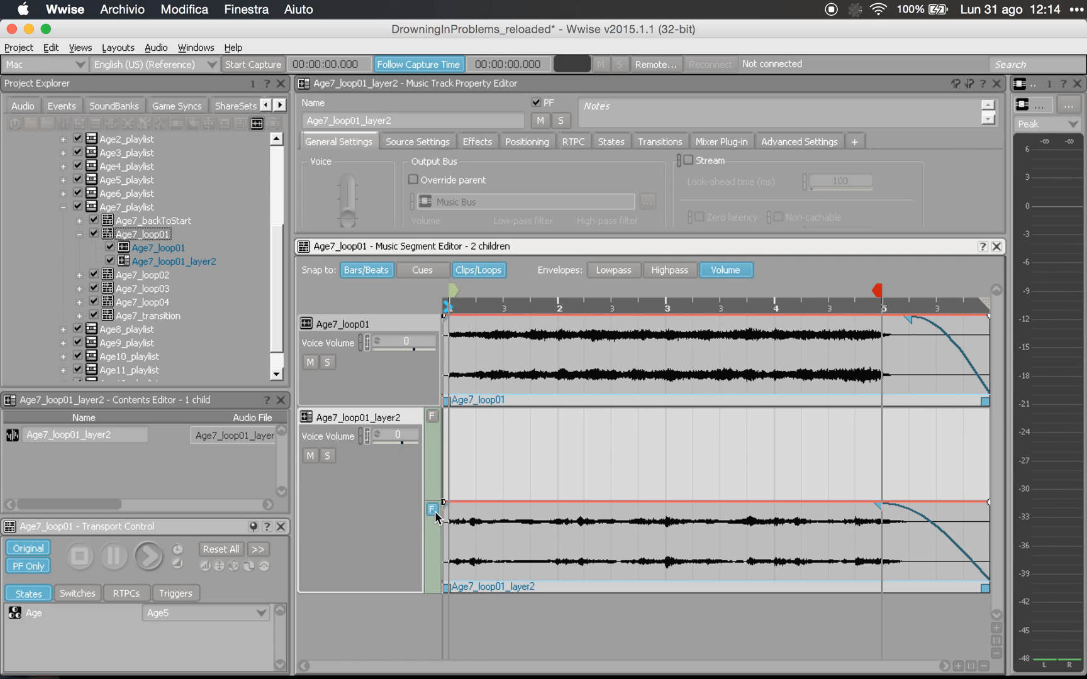
- Collapse Age7_loop01, expand Age7_loop03 and open it for editing with all six instrument tracks in view
left_click(79, 234)
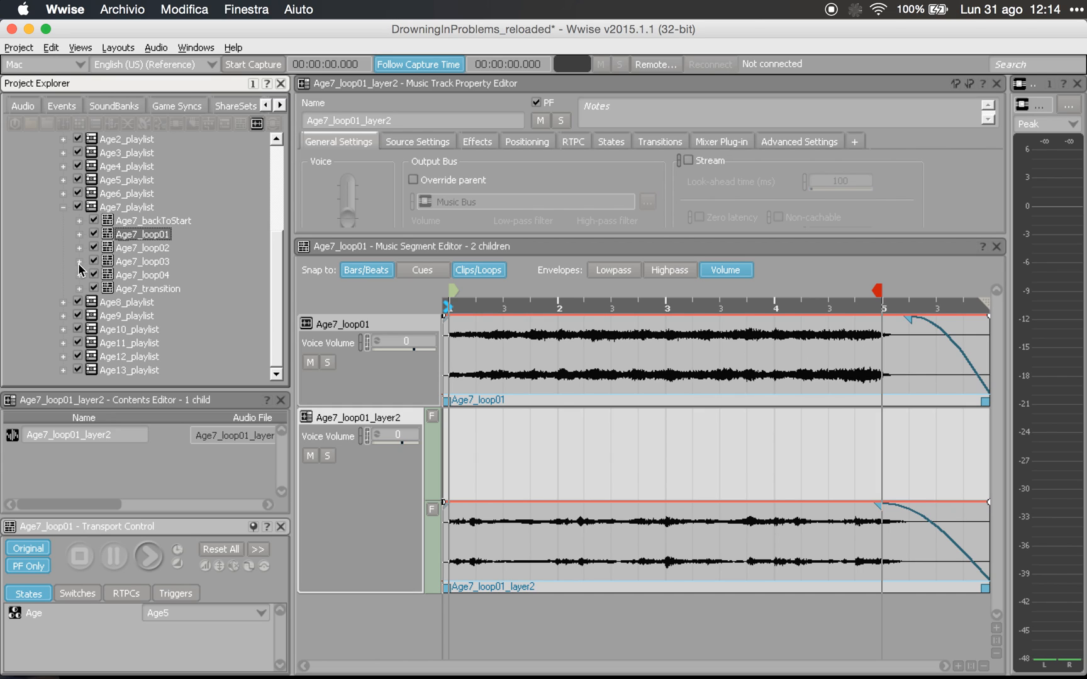
left_click(80, 261)
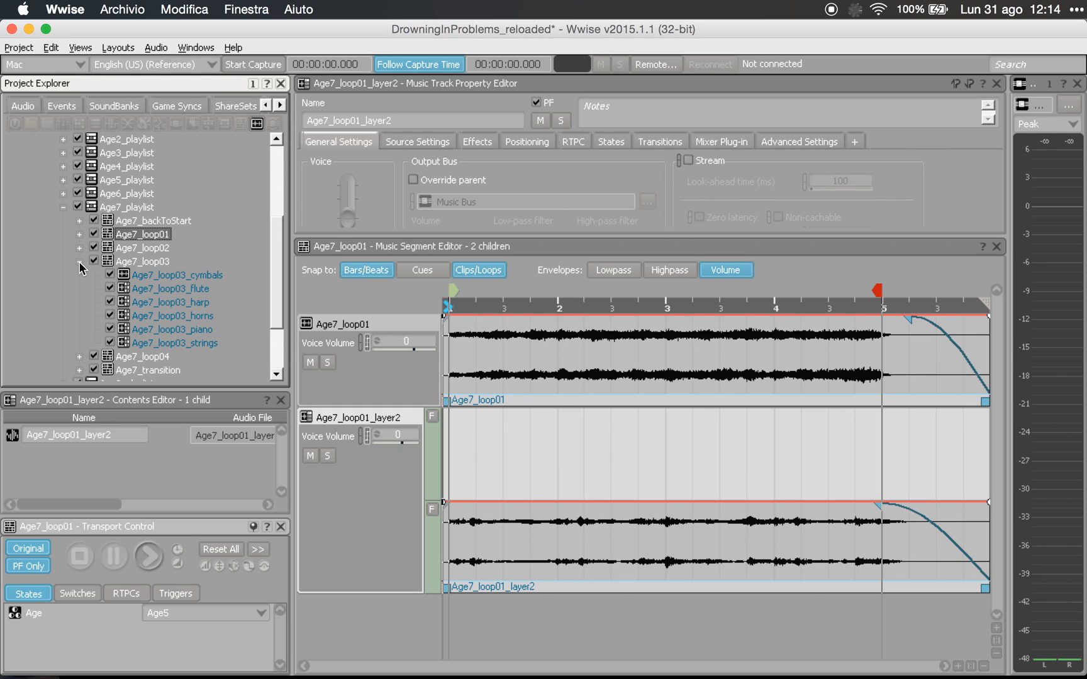
left_click(140, 261)
double_click(140, 262)
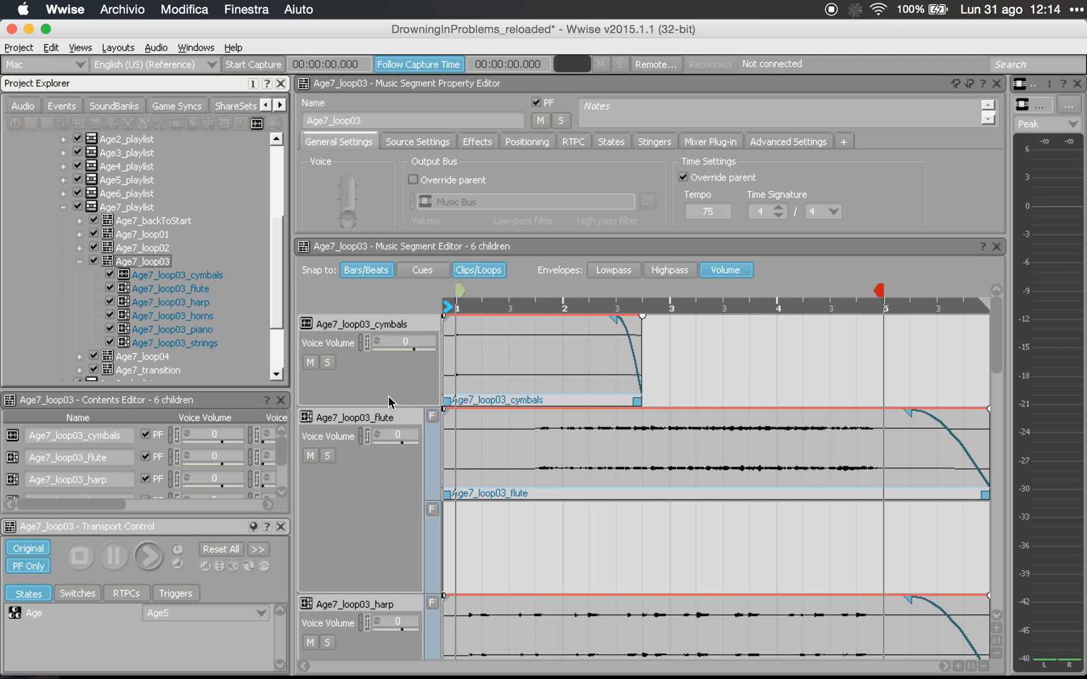
left_click(359, 539)
scroll(365, 539, "down", 5)
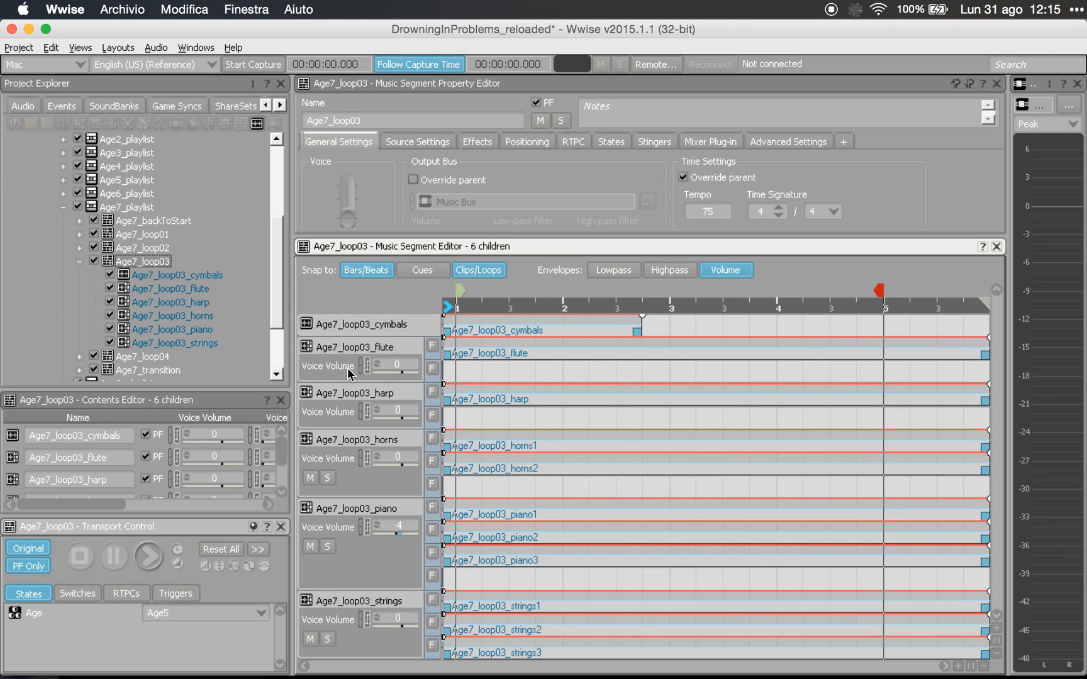
- Turn on Force Usage for the first sub-track of Age7_loop03_flute, play the segment briefly and stop it
left_click(432, 345)
key("space")
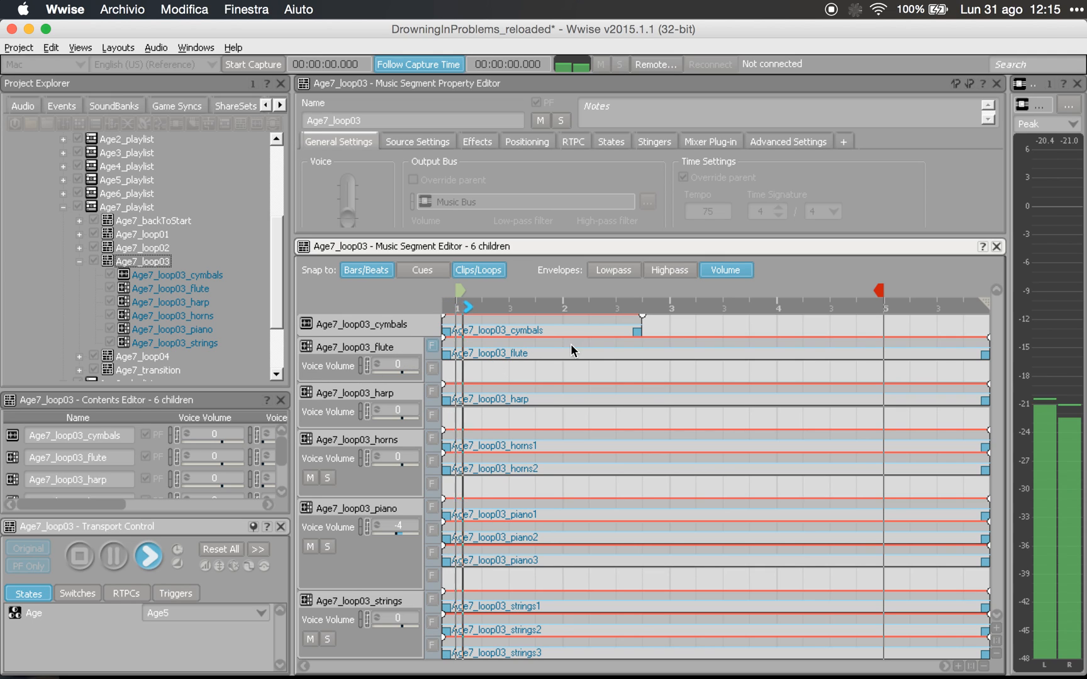
key("space")
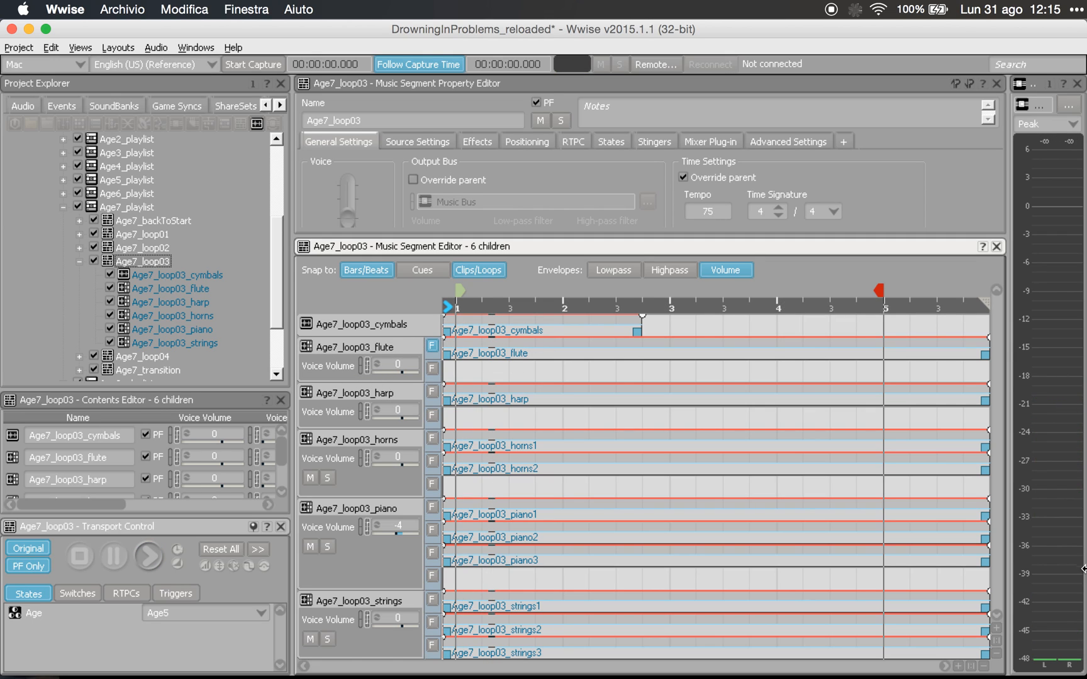
- Solo the Age7_loop03_flute track, play its forced sub-track, stop playback and turn the solo and Force Usage off
left_click(996, 629)
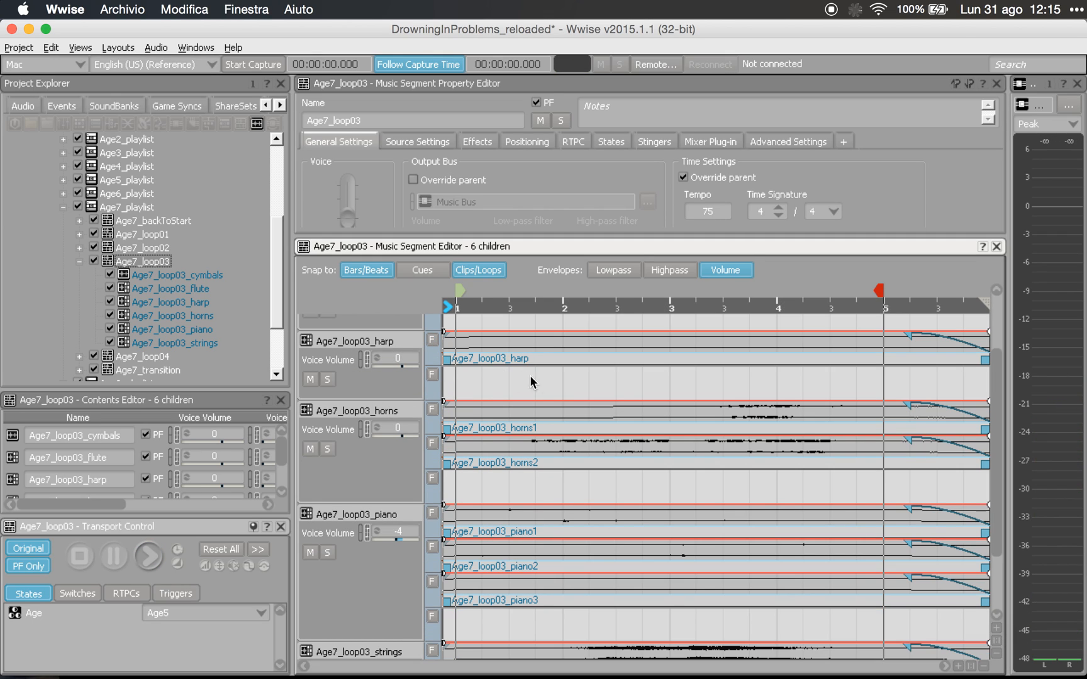
scroll(529, 376, "up", 3)
left_click(327, 397)
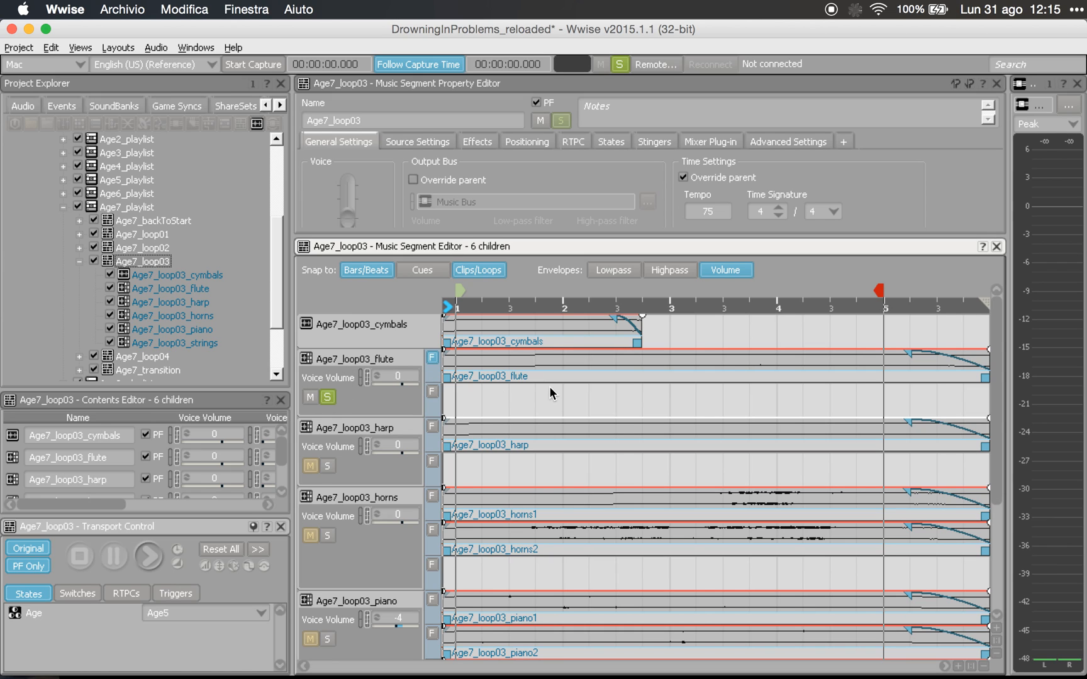
key("space")
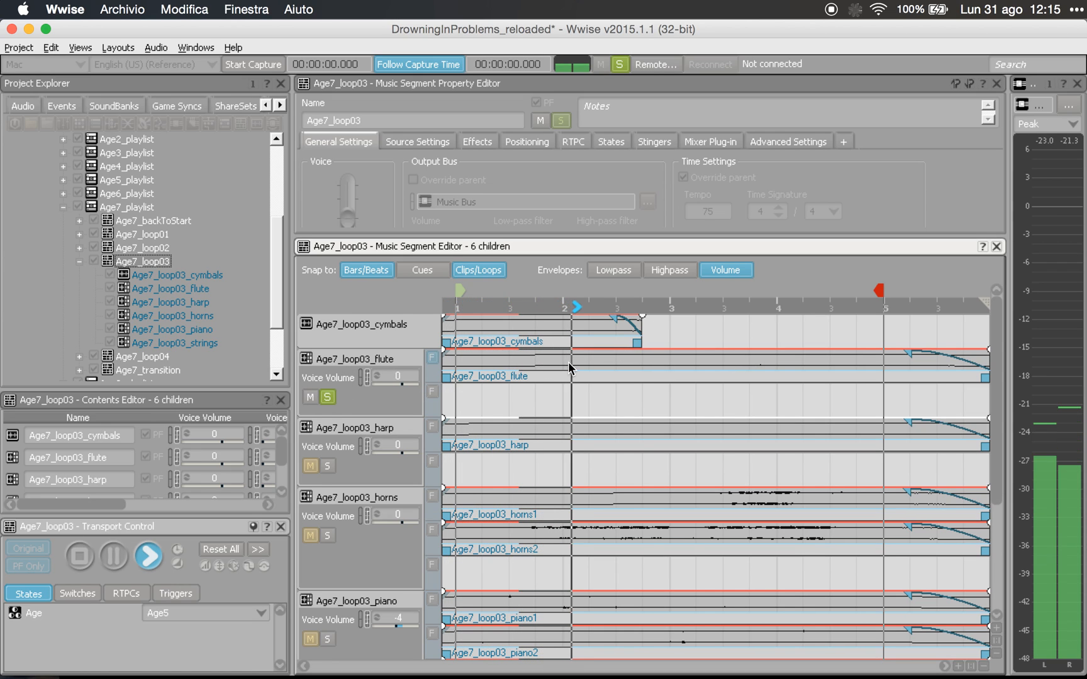
key("space")
left_click(327, 397)
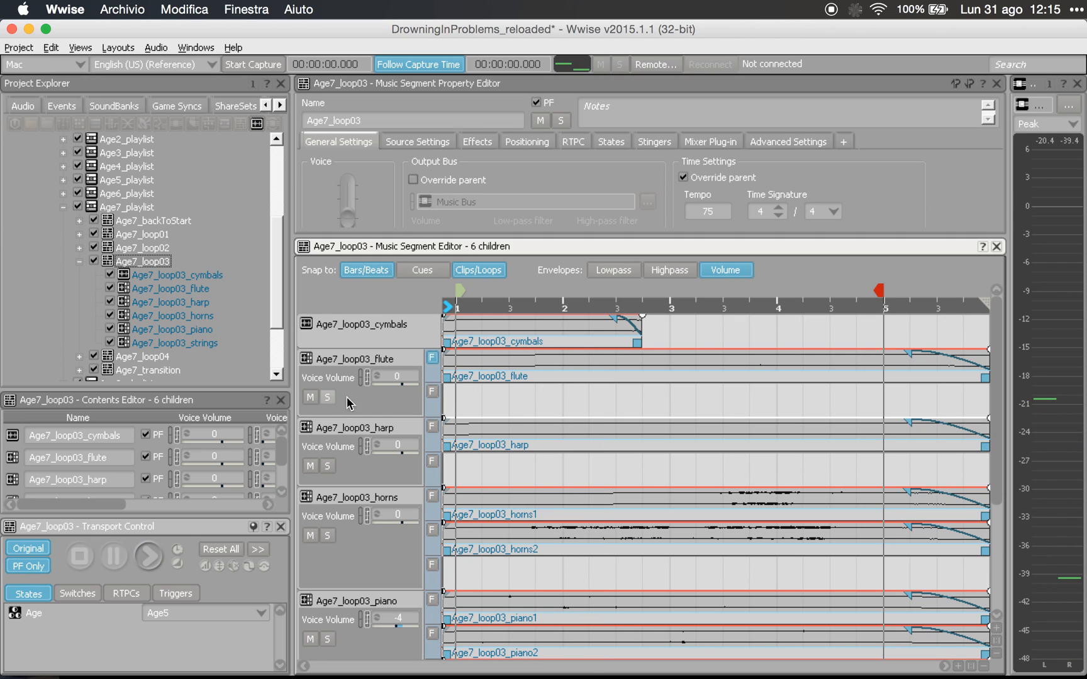
- Select the Age7_loop03_flute track and check its track type without changing it
left_click(385, 406)
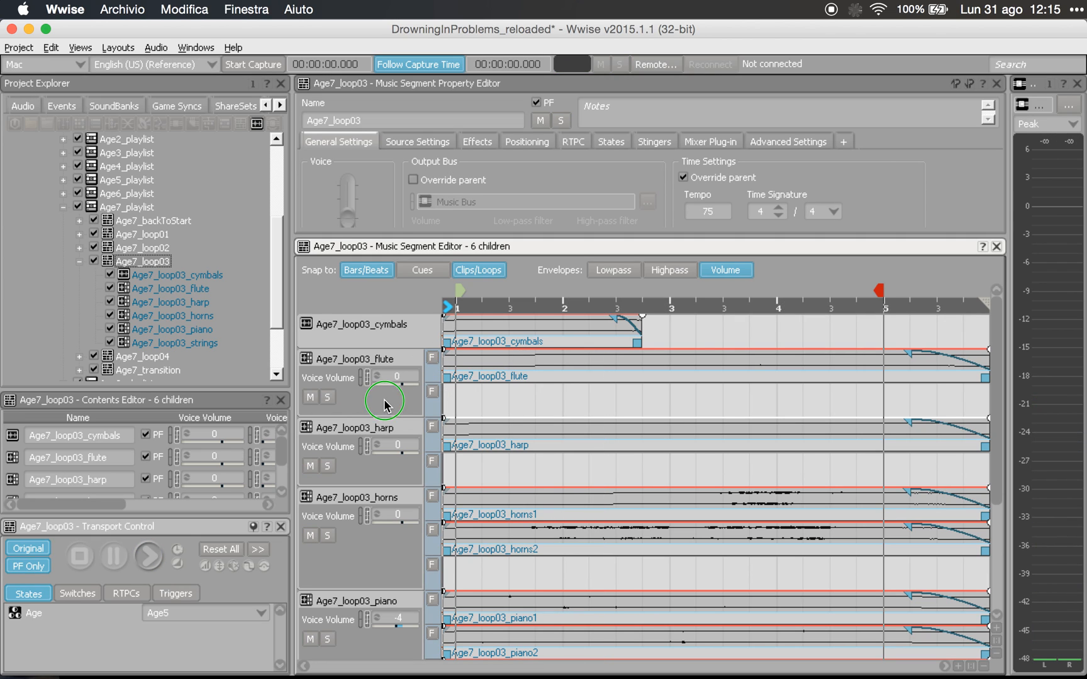
right_click(385, 397)
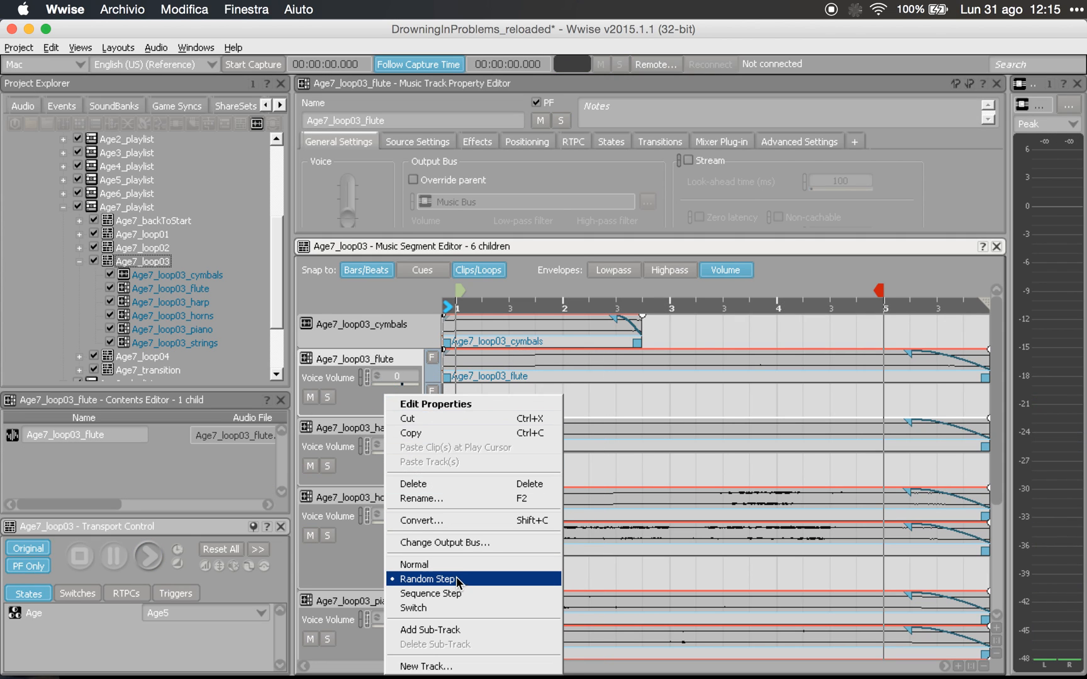
left_click(358, 402)
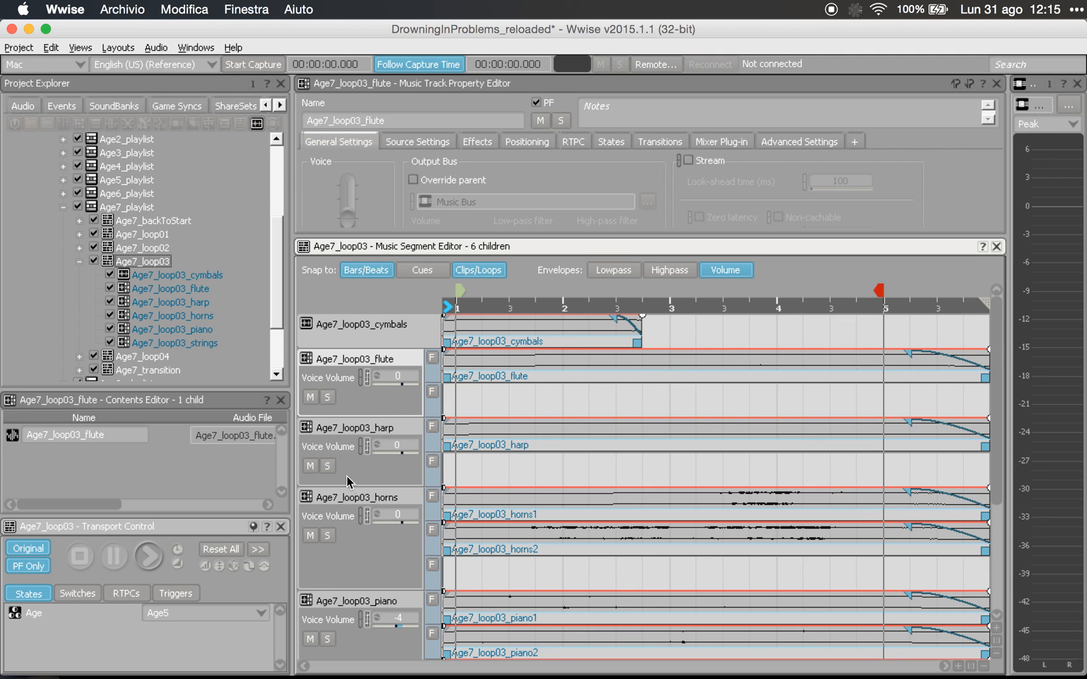
- Play Age7_loop03_harp soloed with its first sub-track forced, turn the solo off during playback, stop and turn Force Usage off
left_click(390, 471)
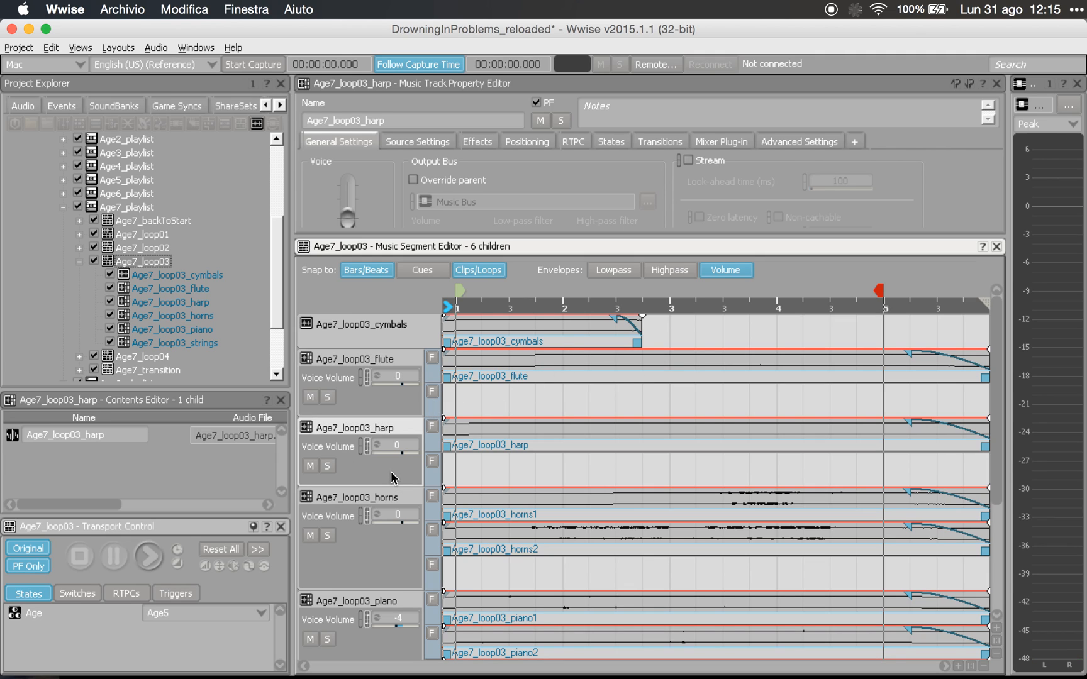
left_click(431, 427)
left_click(327, 465)
key("space")
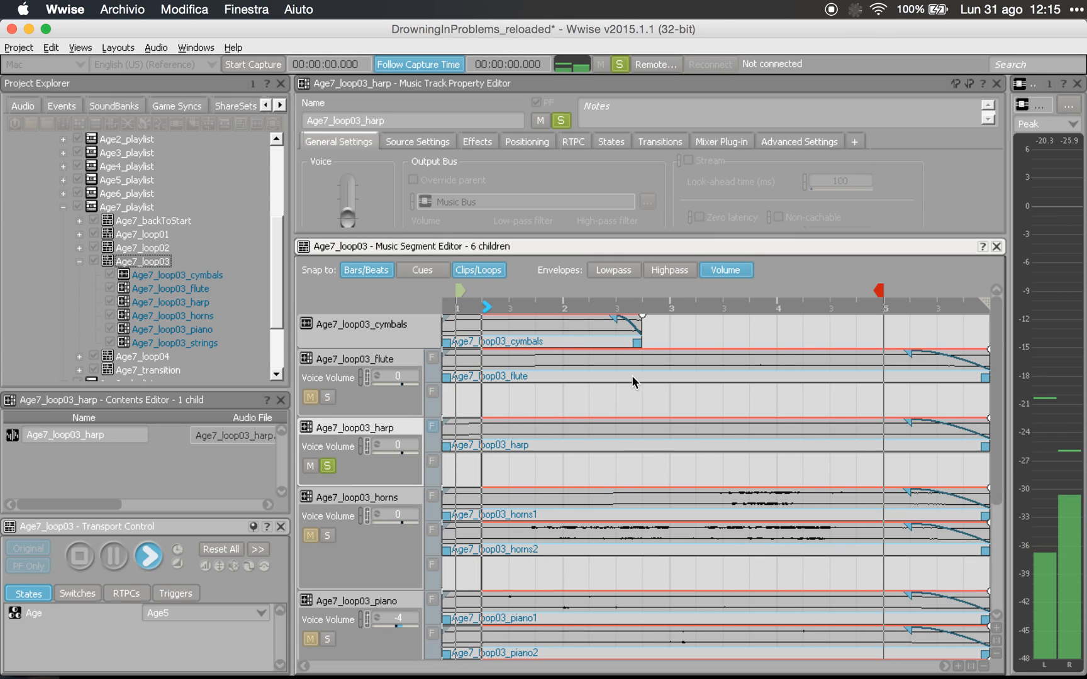
left_click(329, 466)
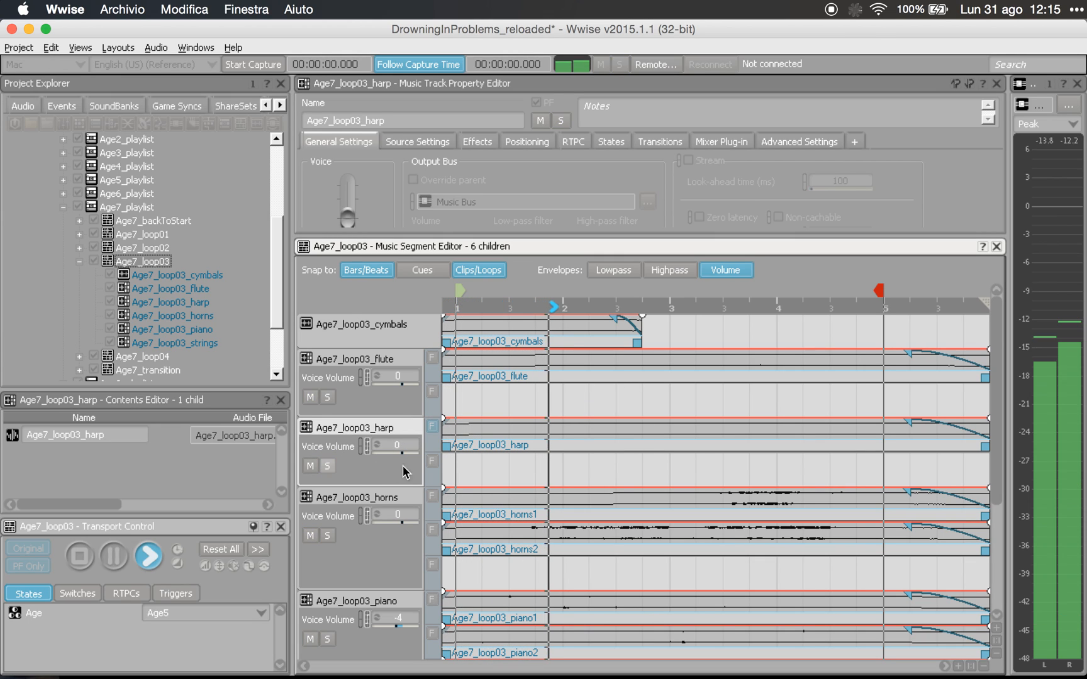
key("space")
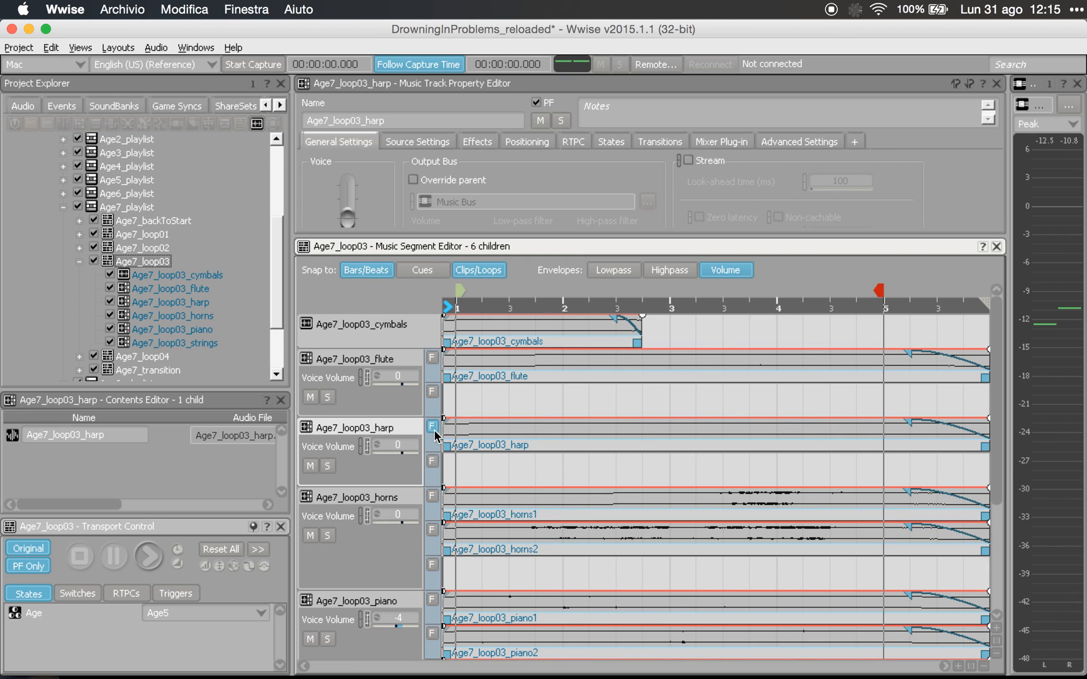
- Solo Age7_loop03_horns, force its horns1 sub-track, play from just after bar 3 and stop playback
scroll(386, 549, "down", 1)
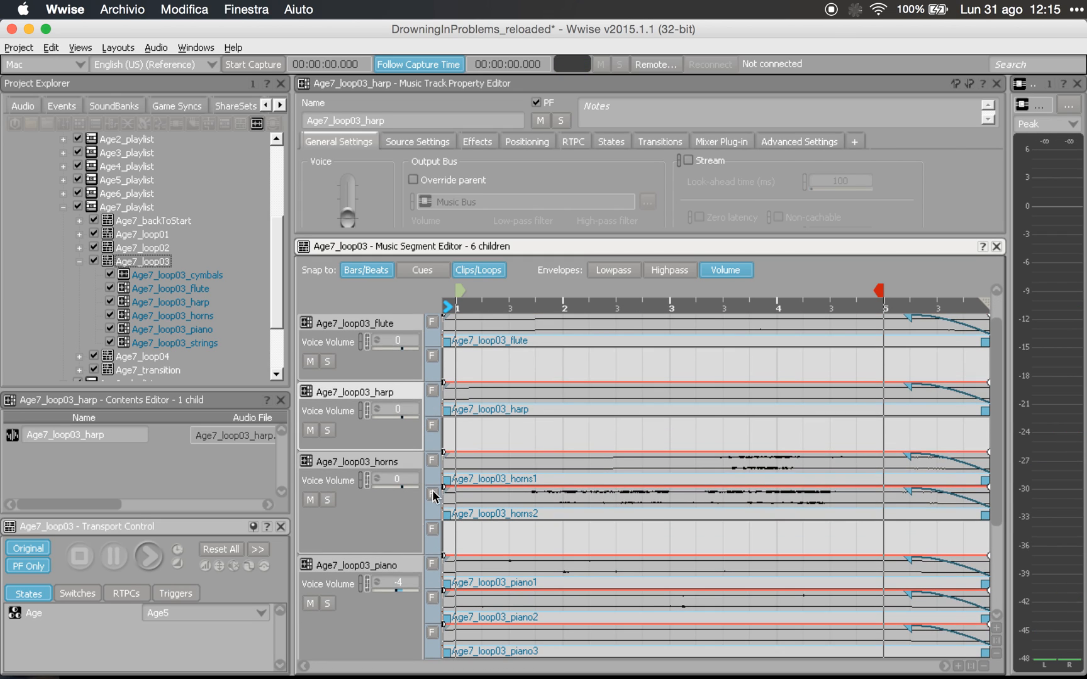
left_click(323, 501)
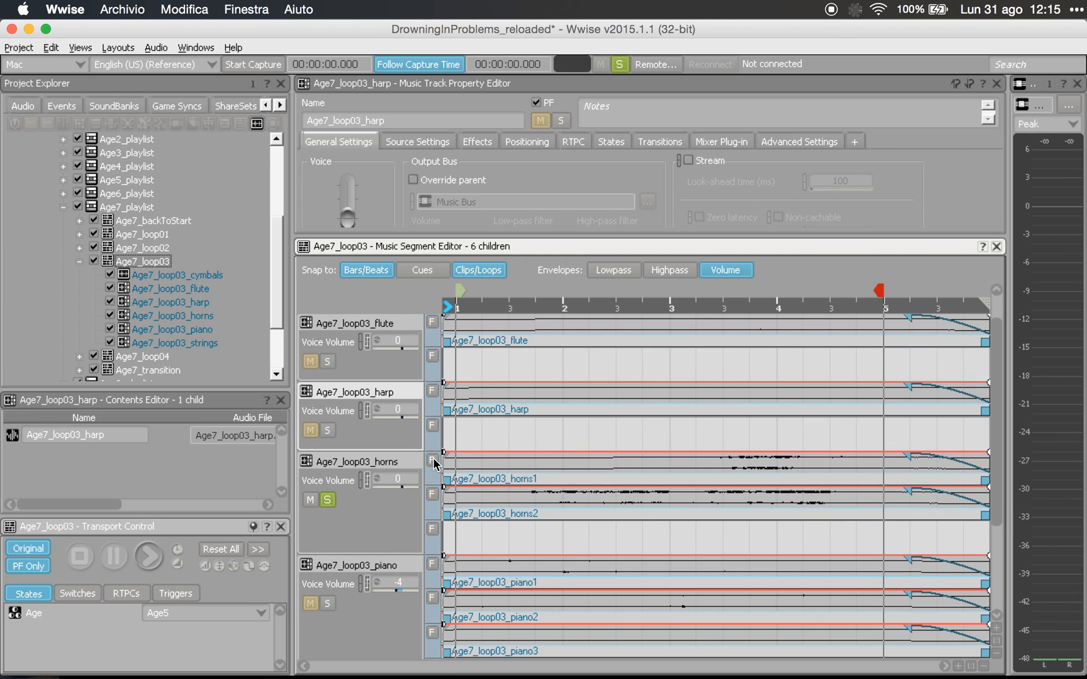
left_click(681, 308)
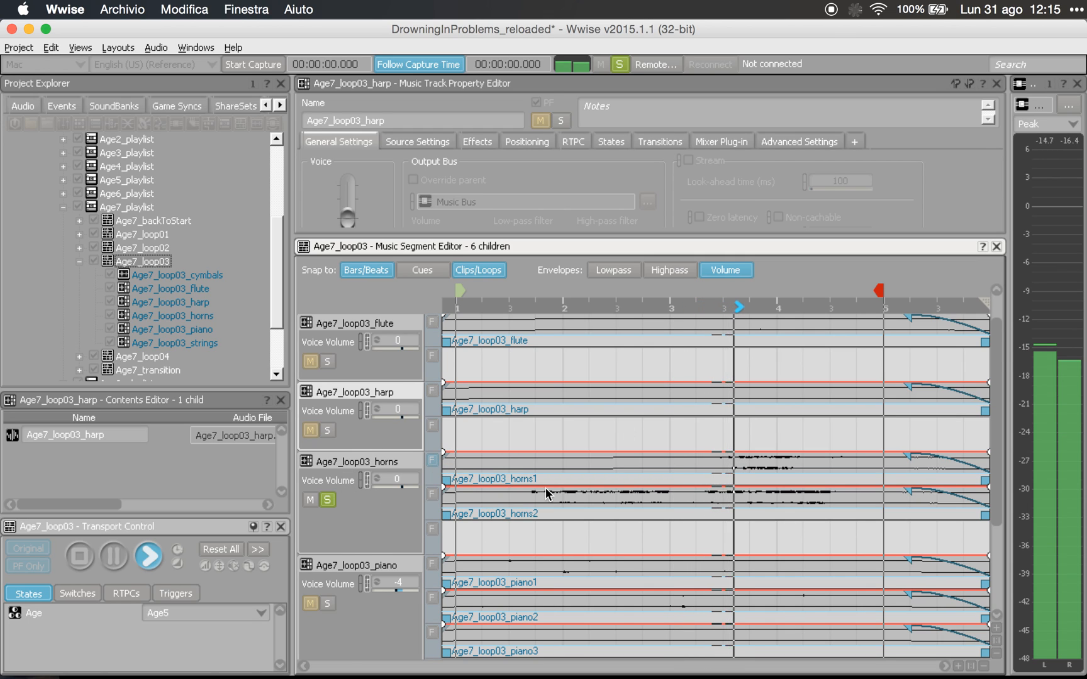
key("space")
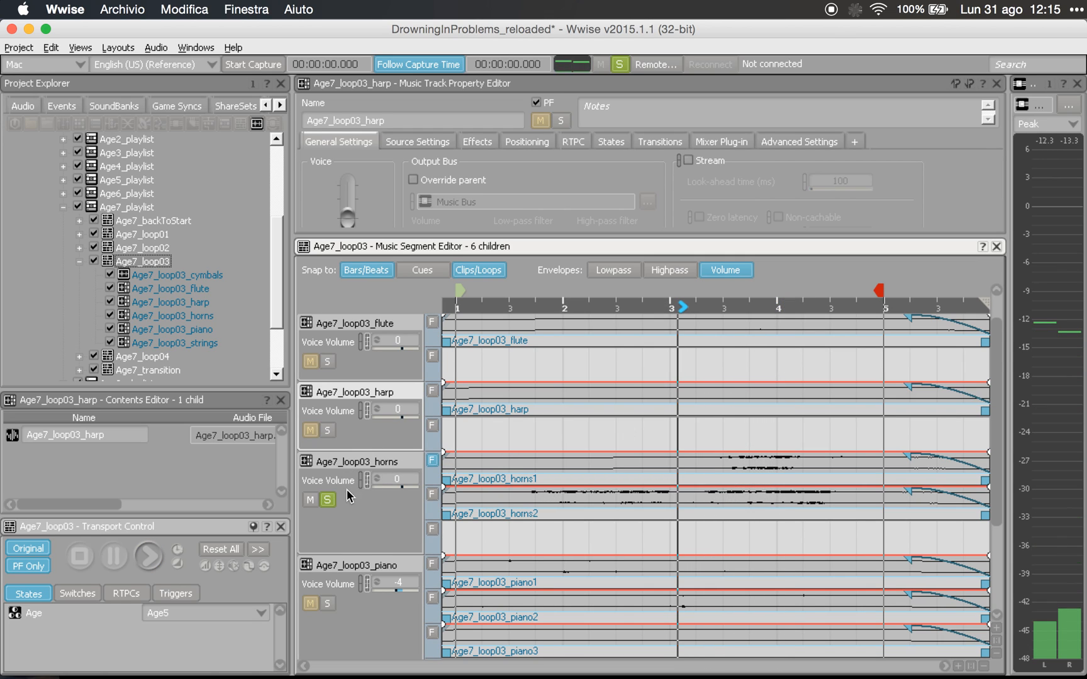
- Force the horns2 sub-track, play from just before bar 2, stop, and turn the horns' solo and Force Usage off
left_click(433, 495)
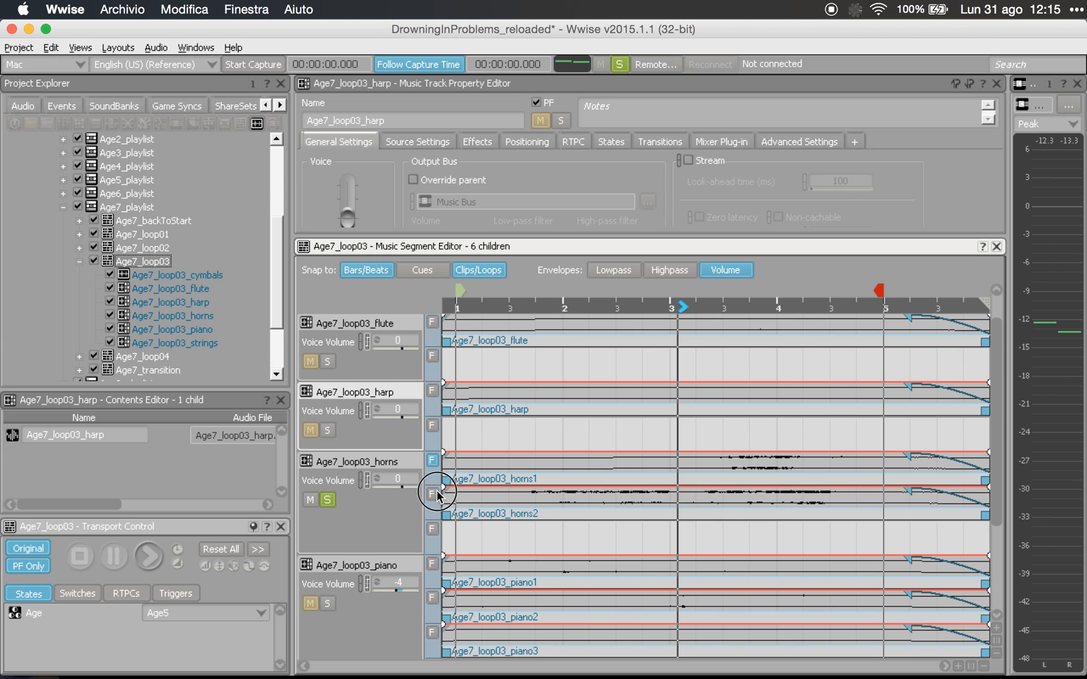
left_click(534, 308)
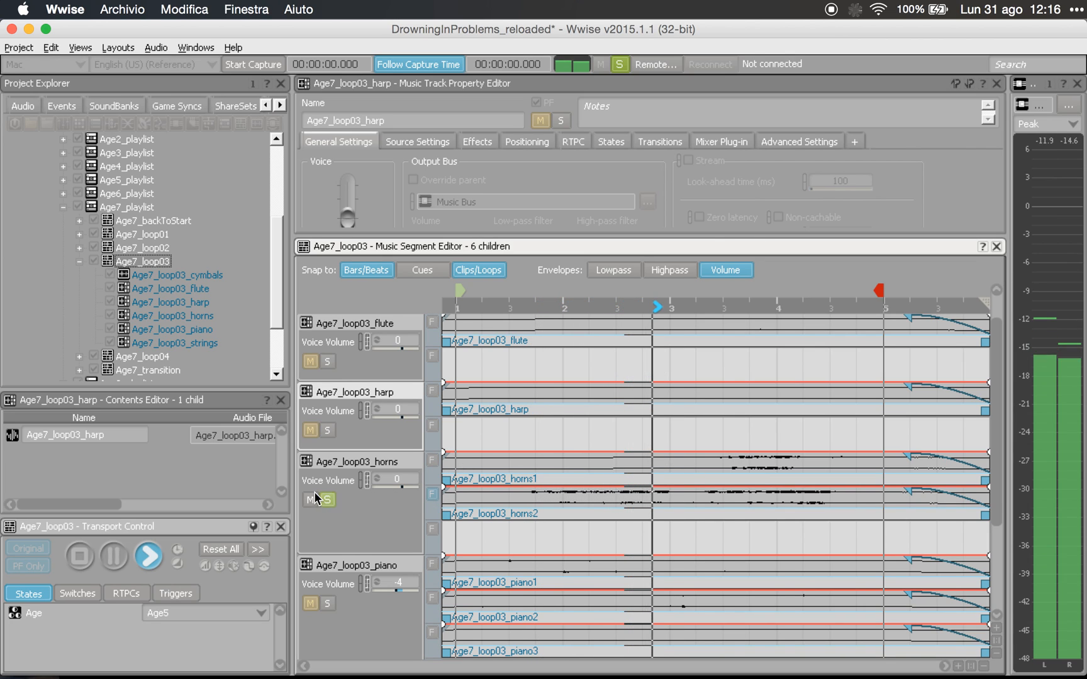
key("space")
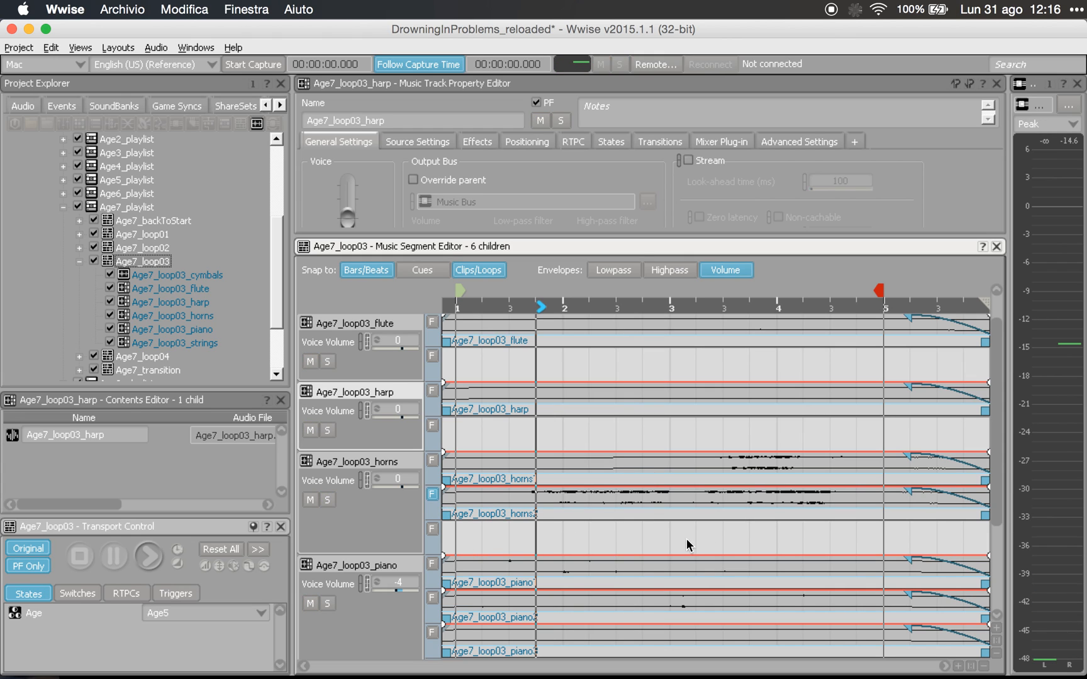
left_click(433, 497)
- Examine the piano and strings sub-tracks of Age7_loop03, return the play cursor to the start and select the segment
scroll(433, 500, "down", 5)
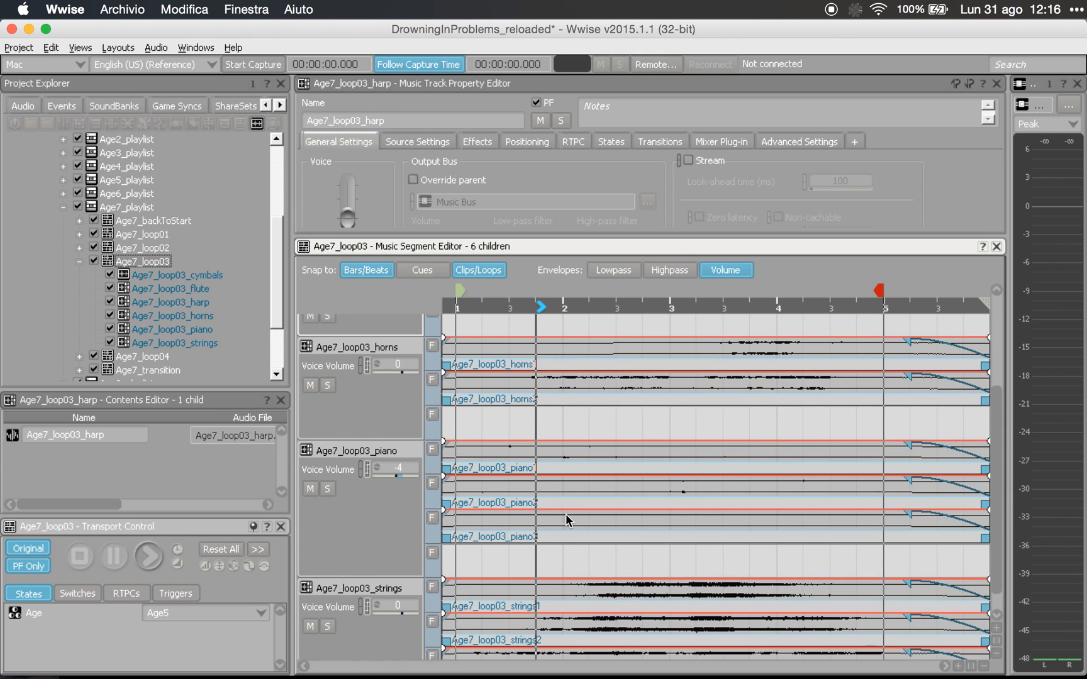
scroll(564, 514, "down", 1)
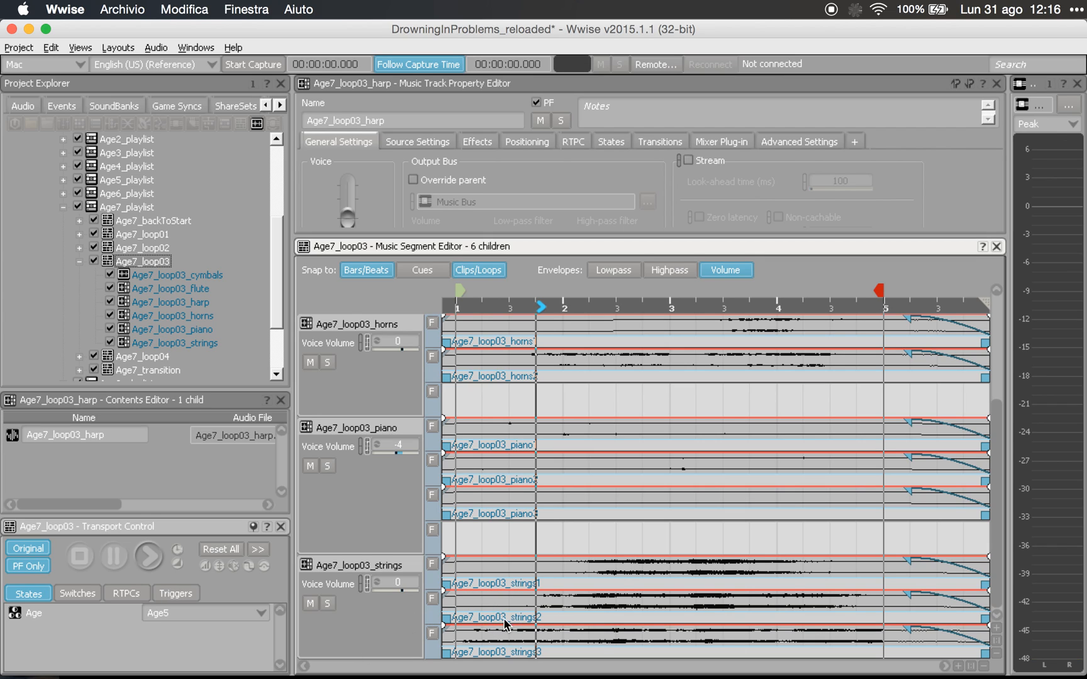
scroll(565, 498, "up", 5)
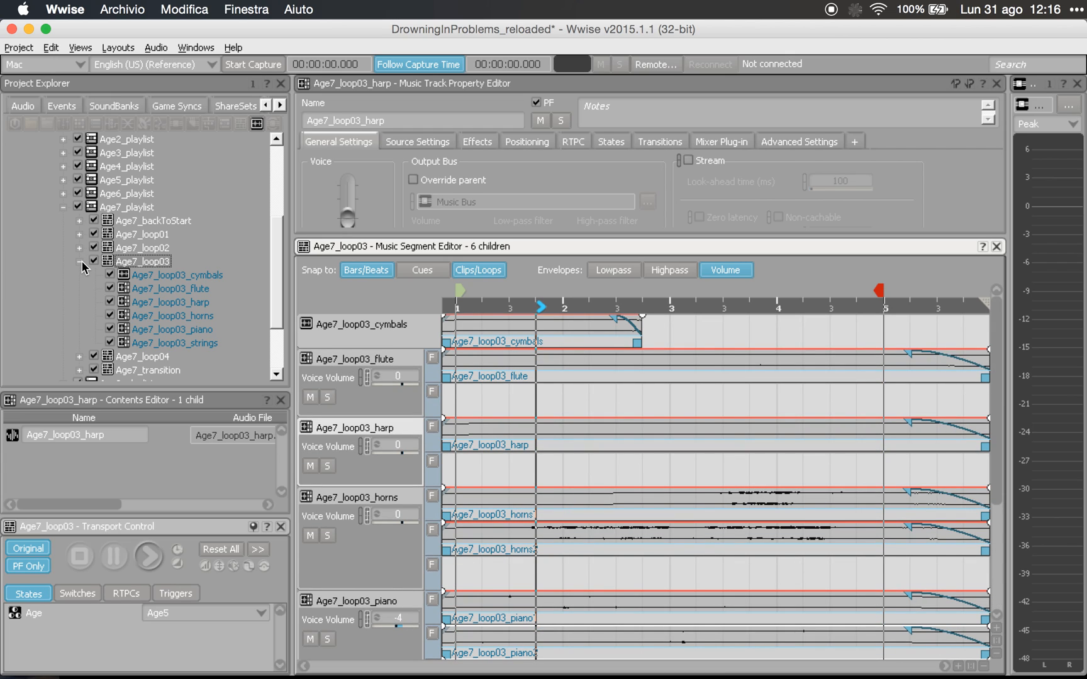
left_click_drag(518, 308, 388, 308)
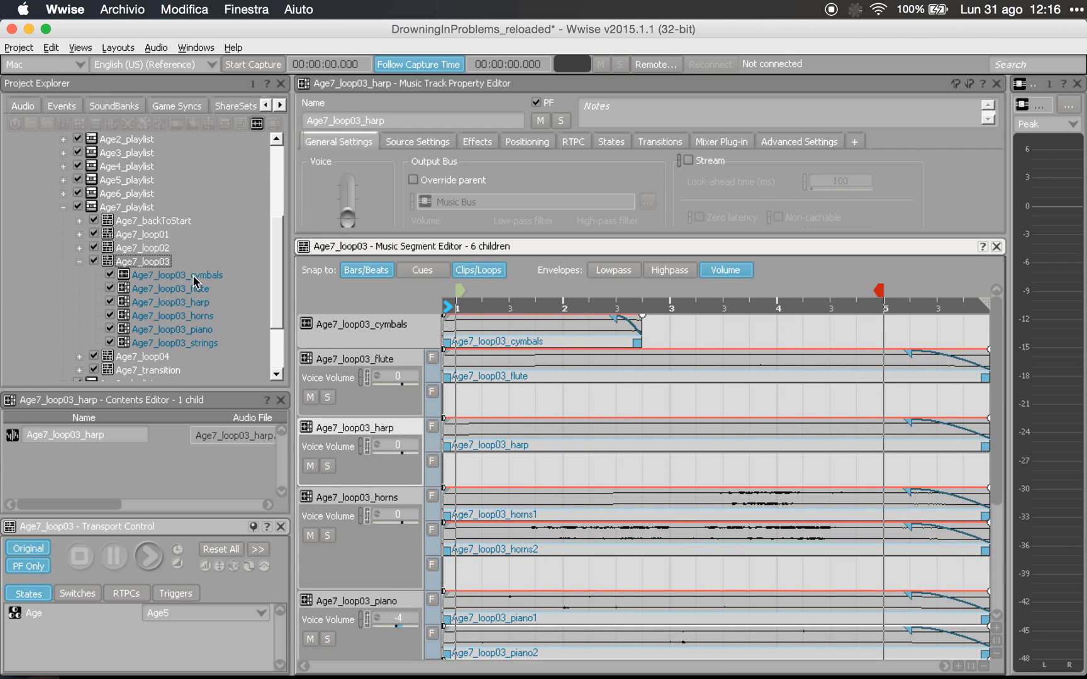
left_click(158, 262)
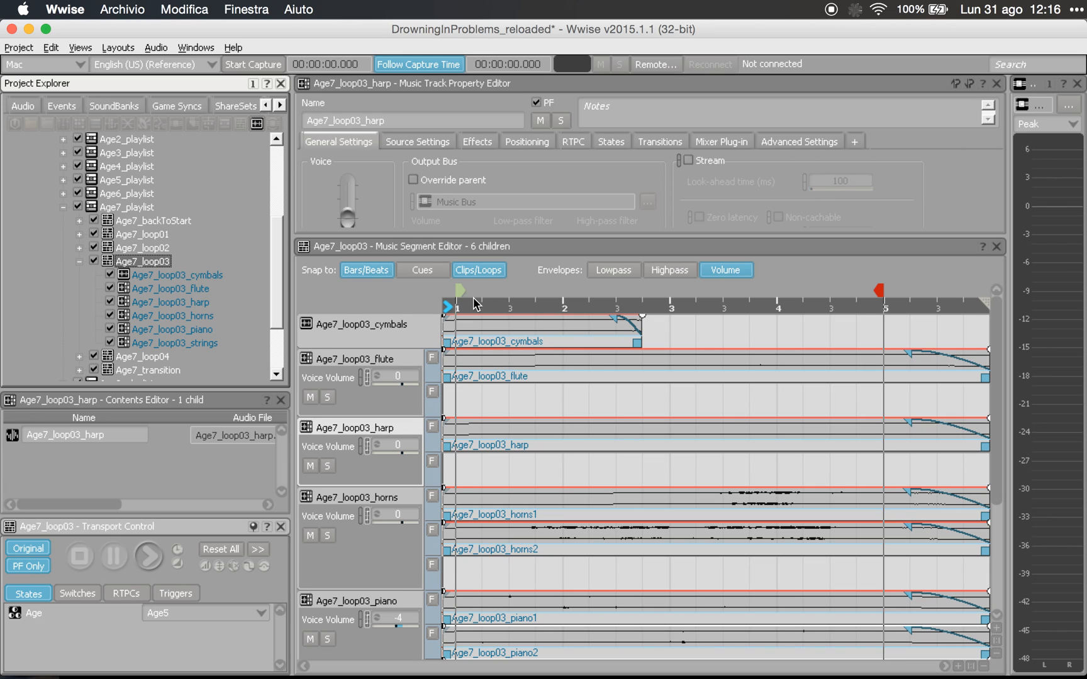
scroll(512, 445, "down", 1)
scroll(512, 445, "up", 1)
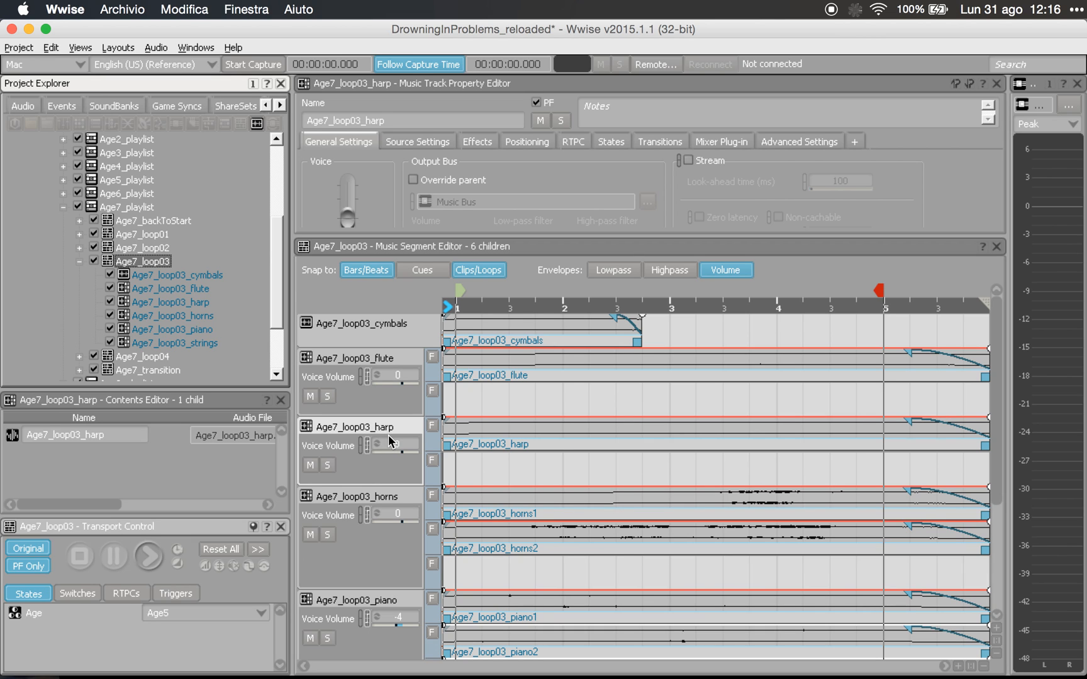
- Play the whole Age7_loop03 segment with all its tracks active and follow its instrument tracks during playback
scroll(474, 490, "down", 6)
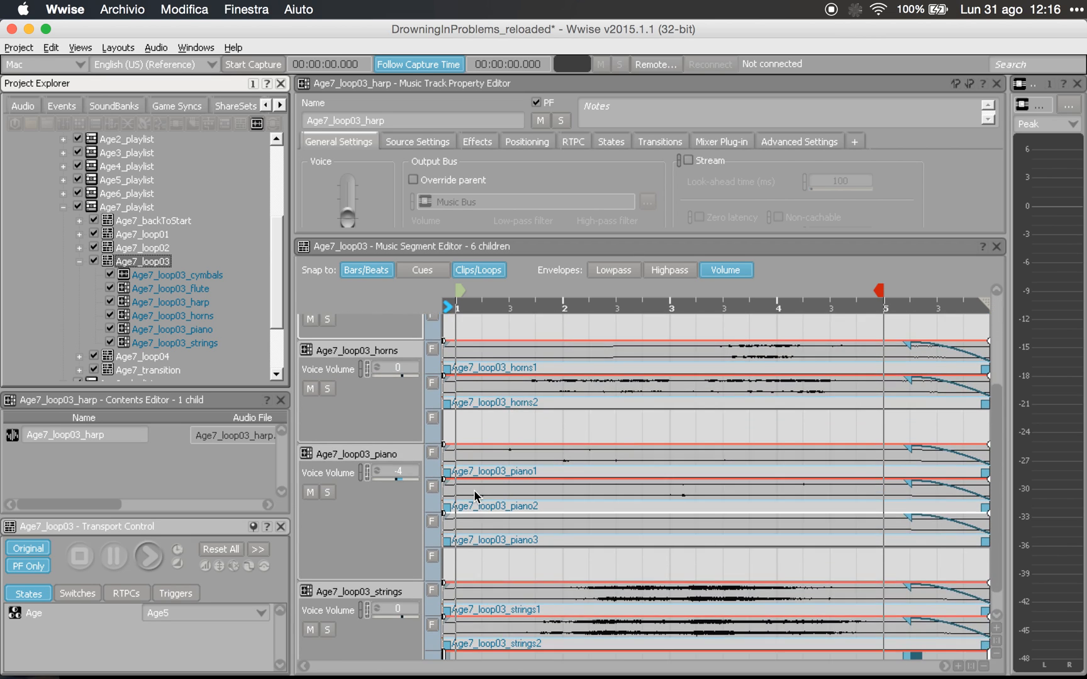
scroll(666, 551, "up", 5)
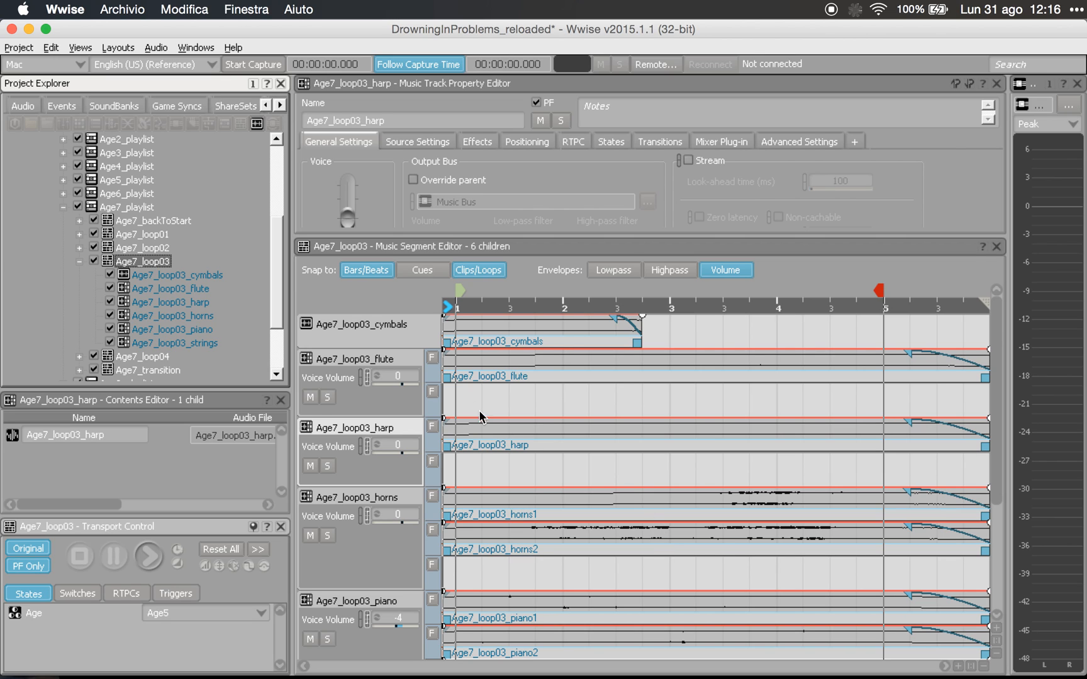
key("space")
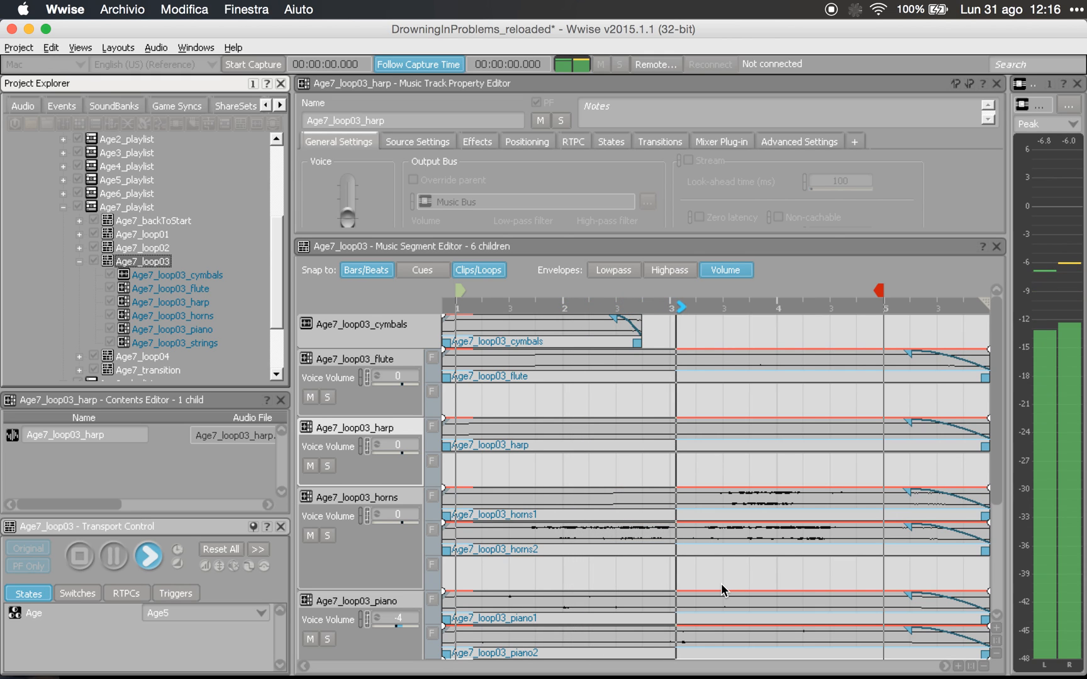
scroll(721, 585, "down", 2)
scroll(721, 584, "down", 1)
scroll(721, 583, "up", 1)
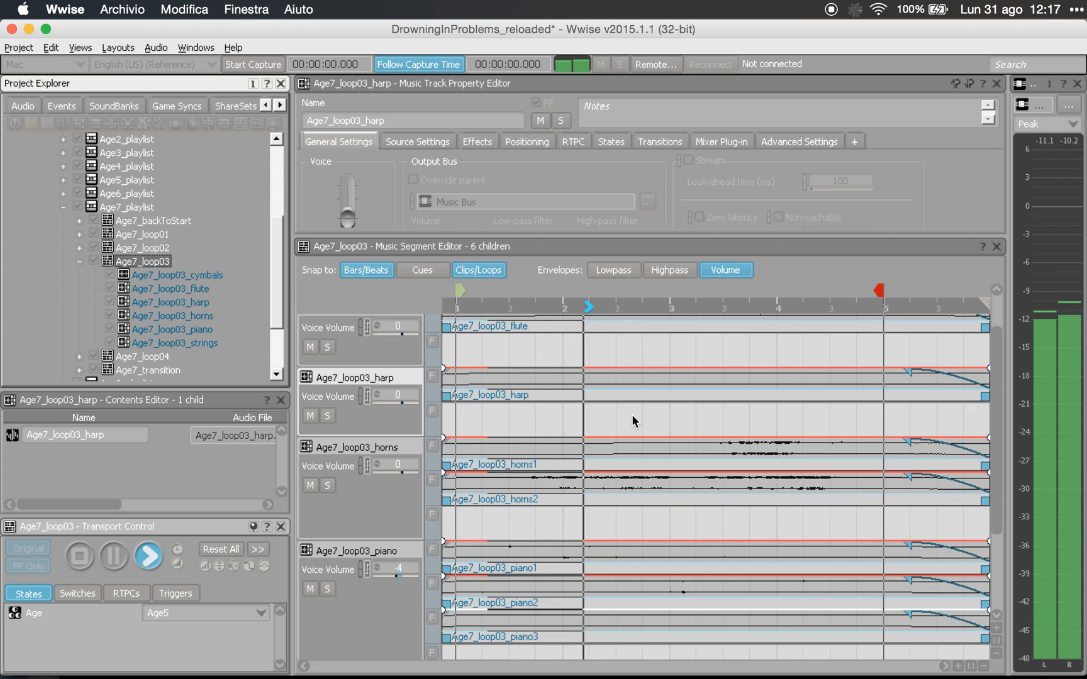
- Restart playback of Age7_loop03 to hear another combination of its sub-tracks, and stop it
key("space")
key("space")
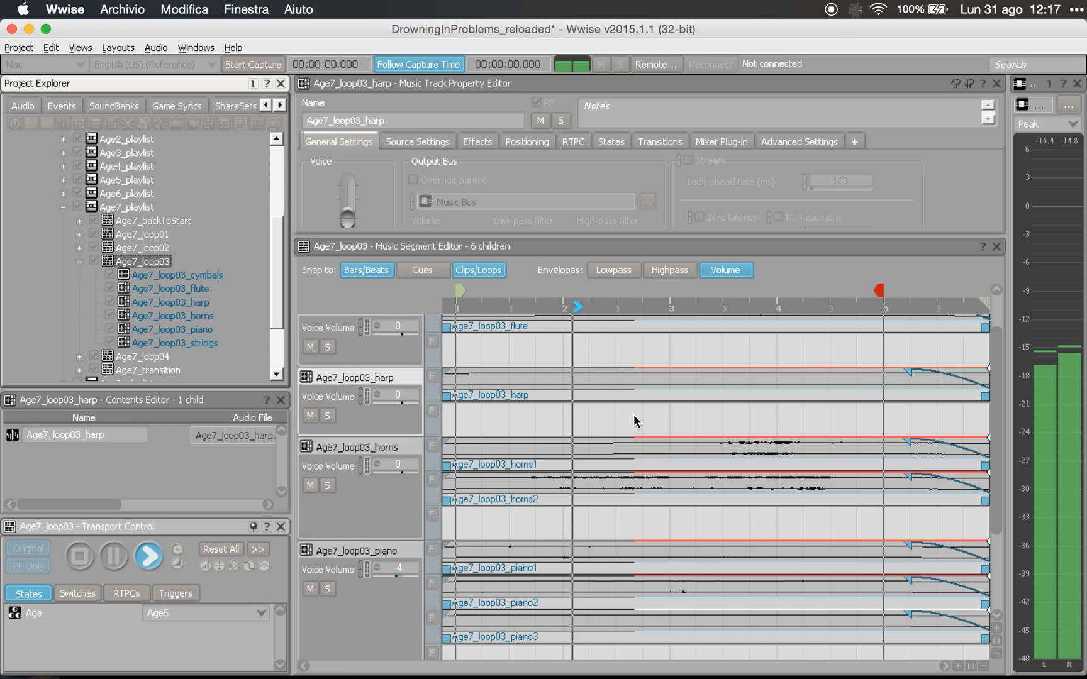
scroll(633, 415, "up", 2)
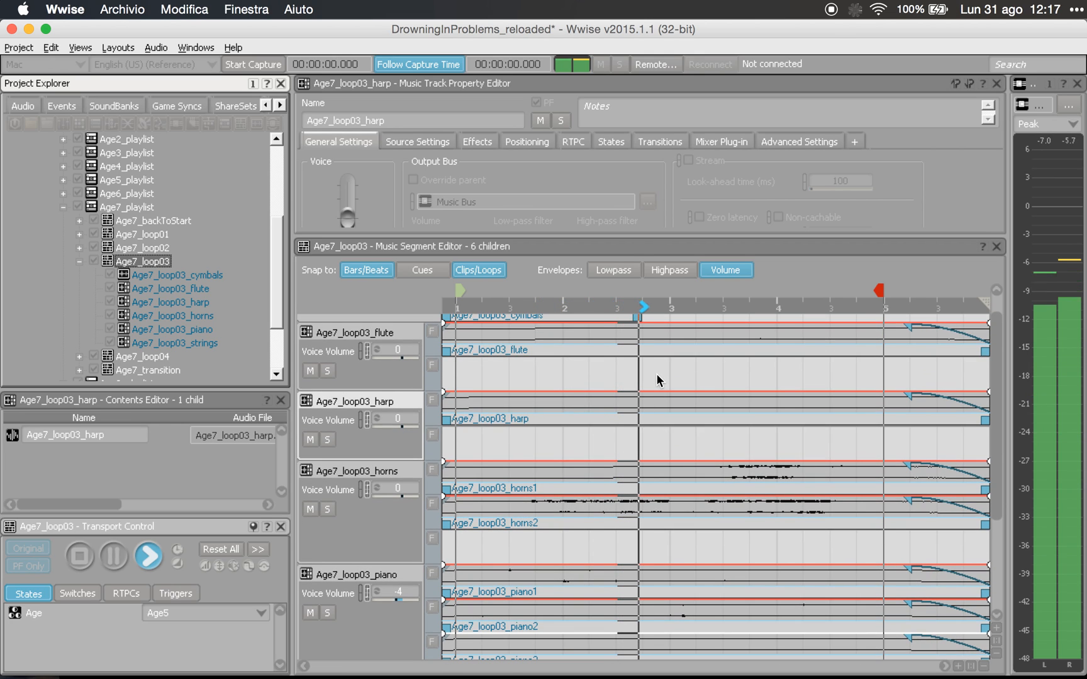
scroll(657, 374, "up", 2)
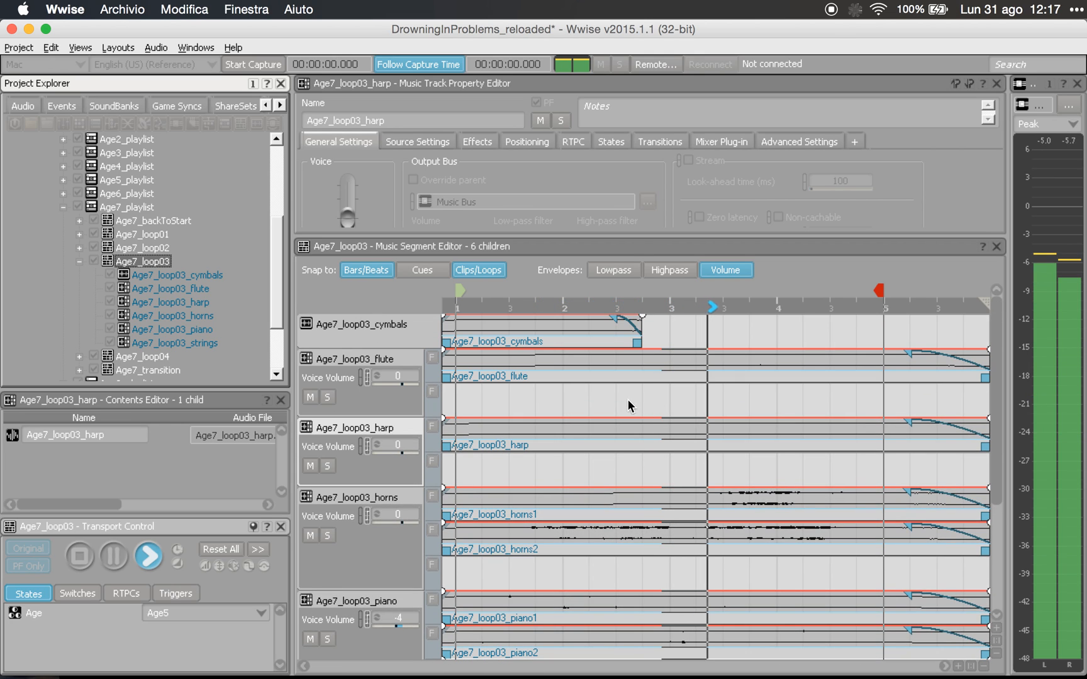
key("space")
- Collapse Age7_loop03 and examine the instrument tracks of Age7_loop04 with all of them in view
left_click(79, 261)
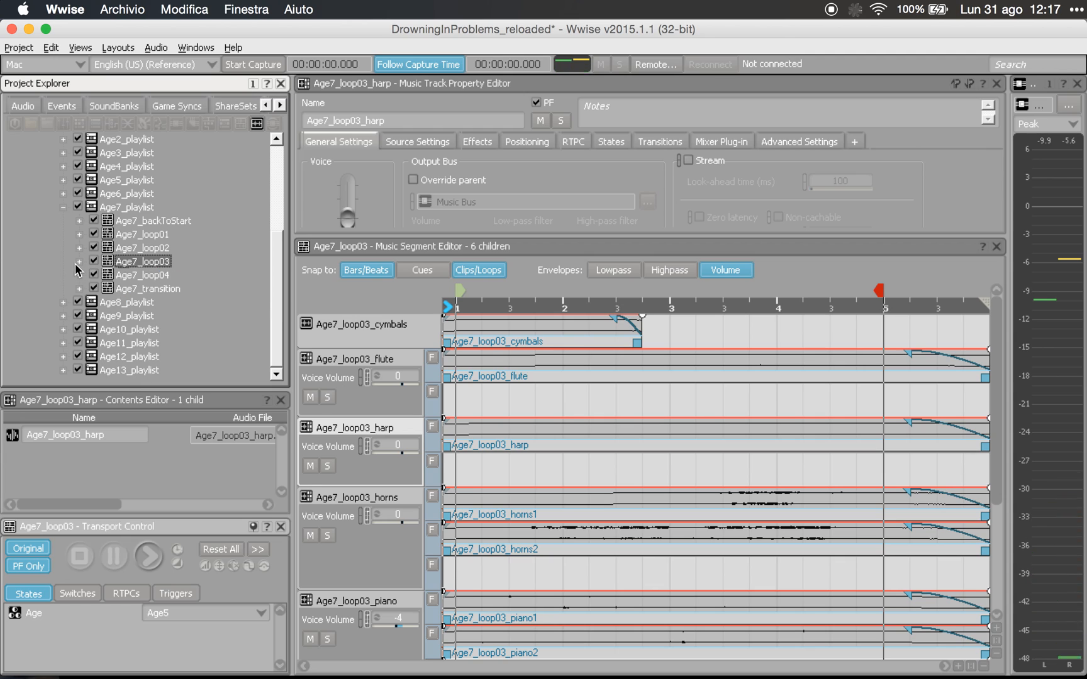
left_click(141, 275)
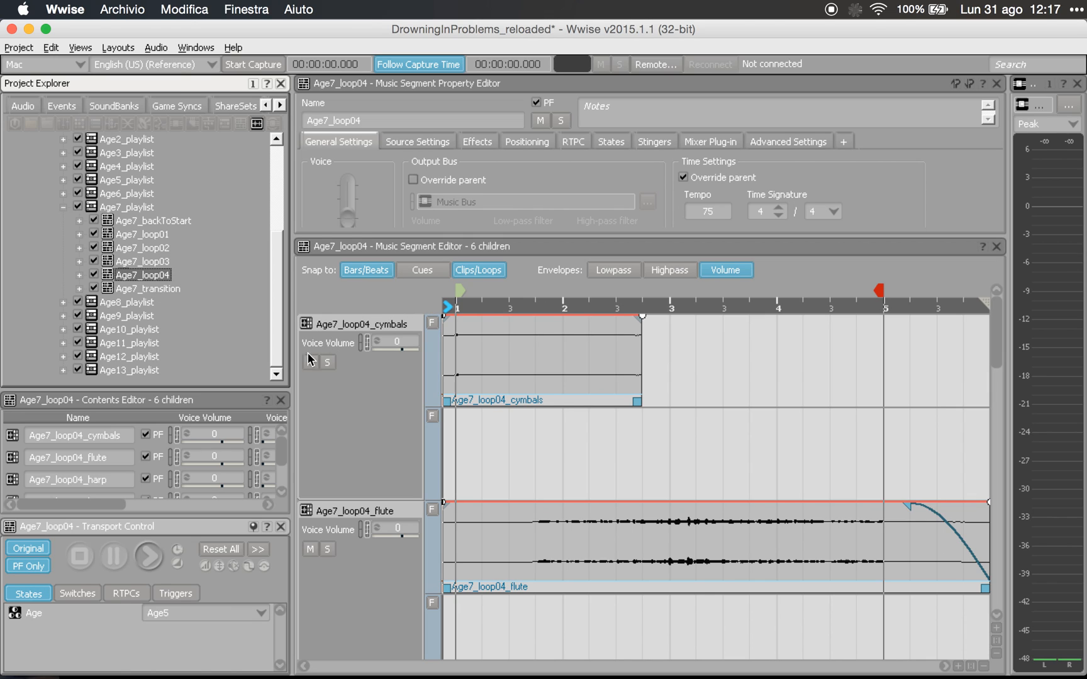
left_click(325, 431)
scroll(347, 434, "down", 5)
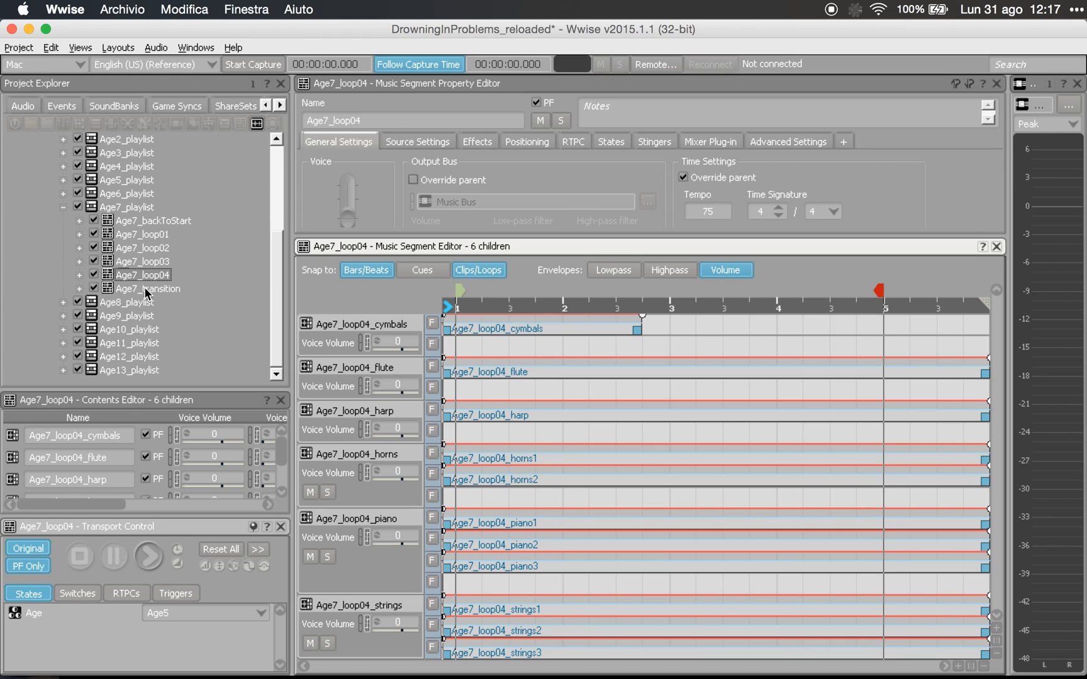
- Review the sequence structure of Age7_playlist and start playing its Age7_backToStart segment
left_click(126, 207)
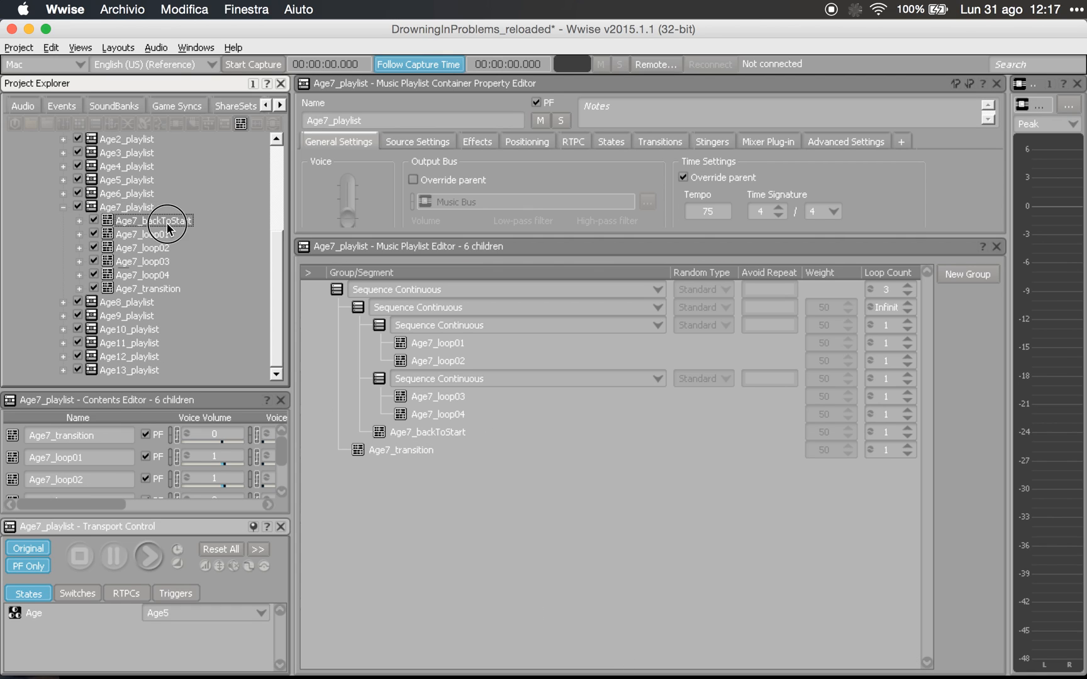
left_click(165, 222)
key("space")
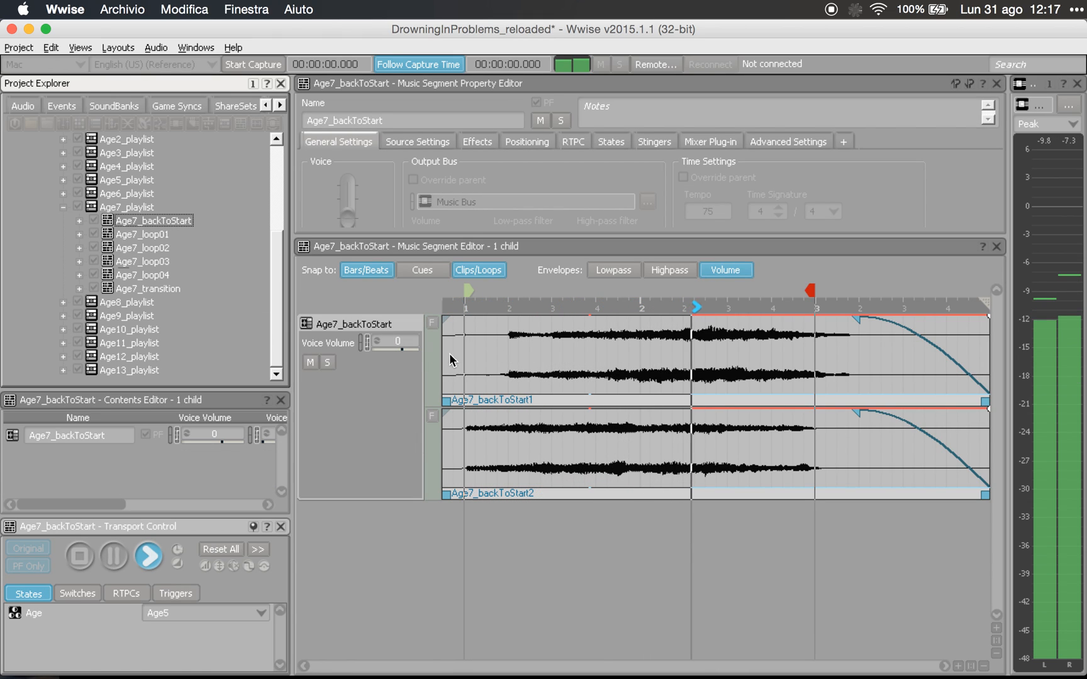
- Check which track type the Age7_backToStart track uses and end the segment's playback
left_click(383, 390)
right_click(384, 390)
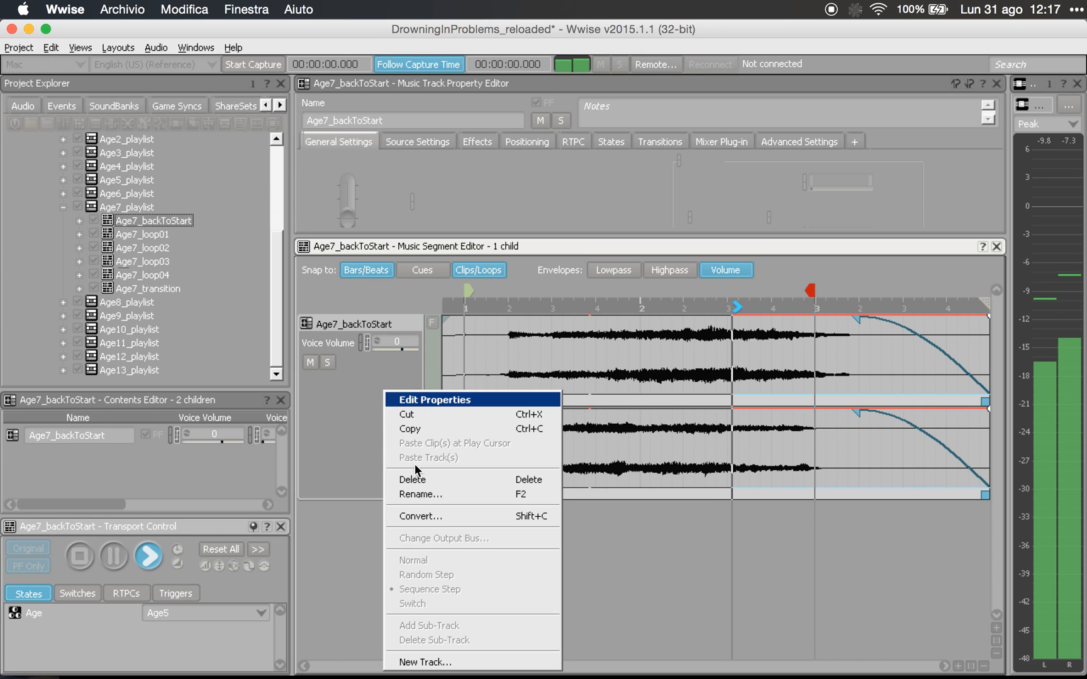
left_click(345, 419)
right_click(345, 419)
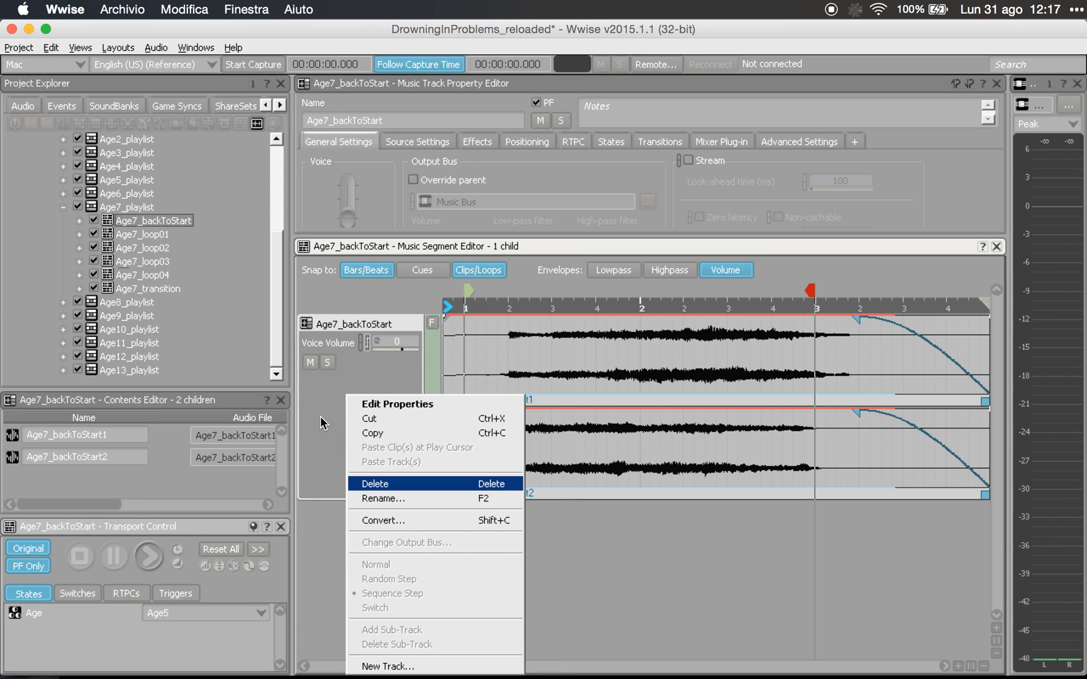
left_click(322, 416)
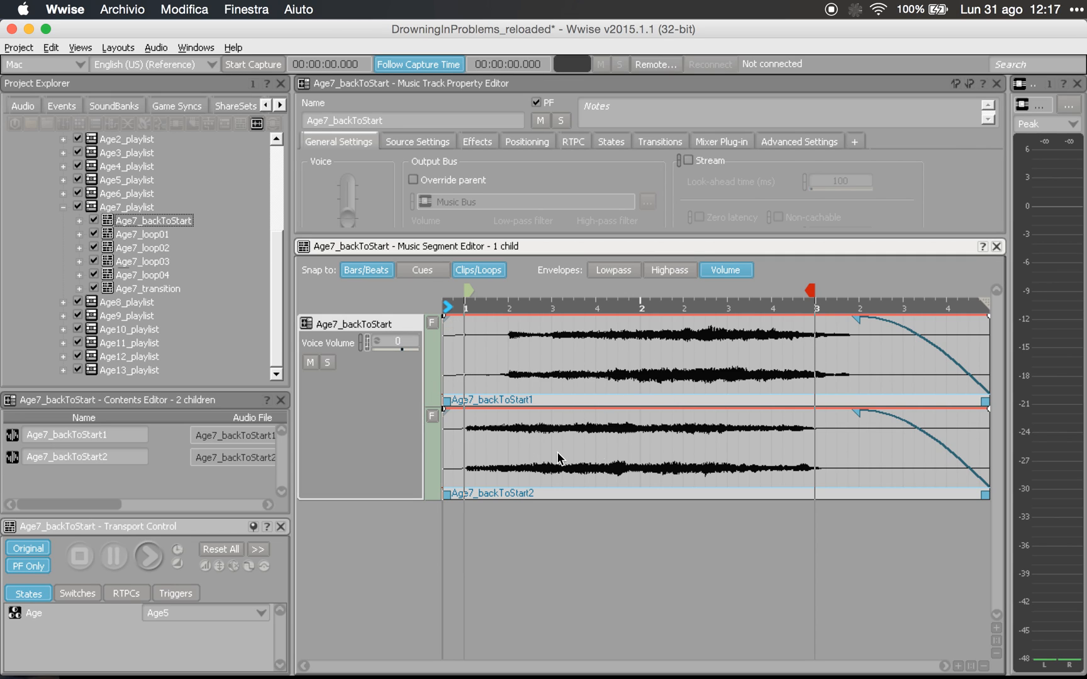
- Collapse Age7_playlist, open Age8_playlist with its segments expanded, and audition the playlist before stopping it
left_click(62, 208)
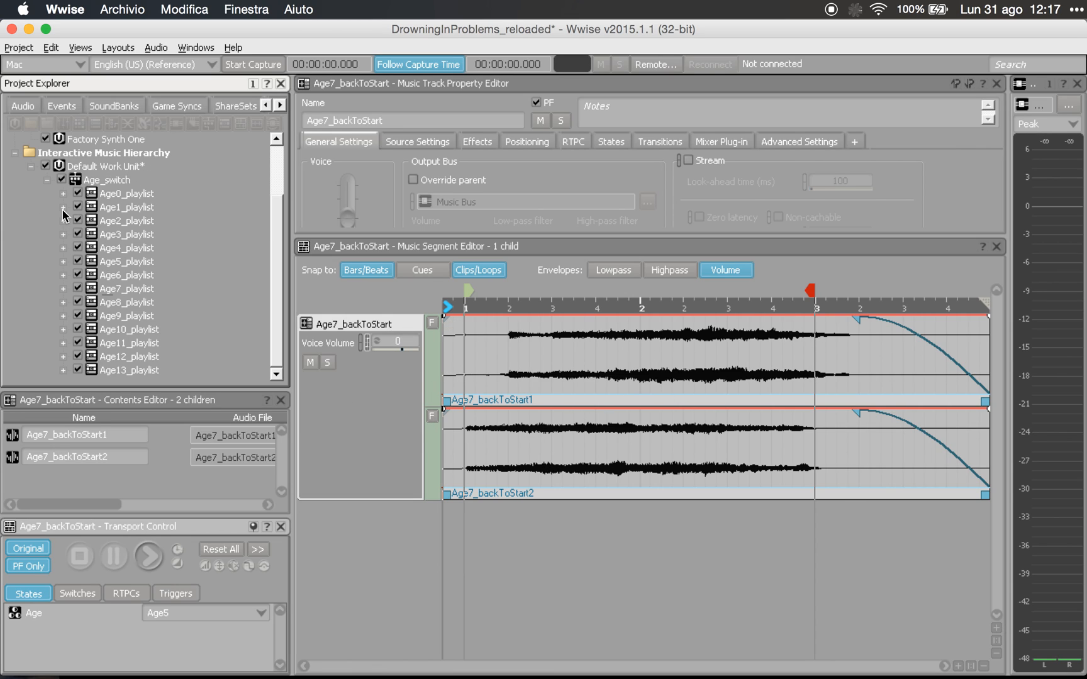
left_click(114, 304)
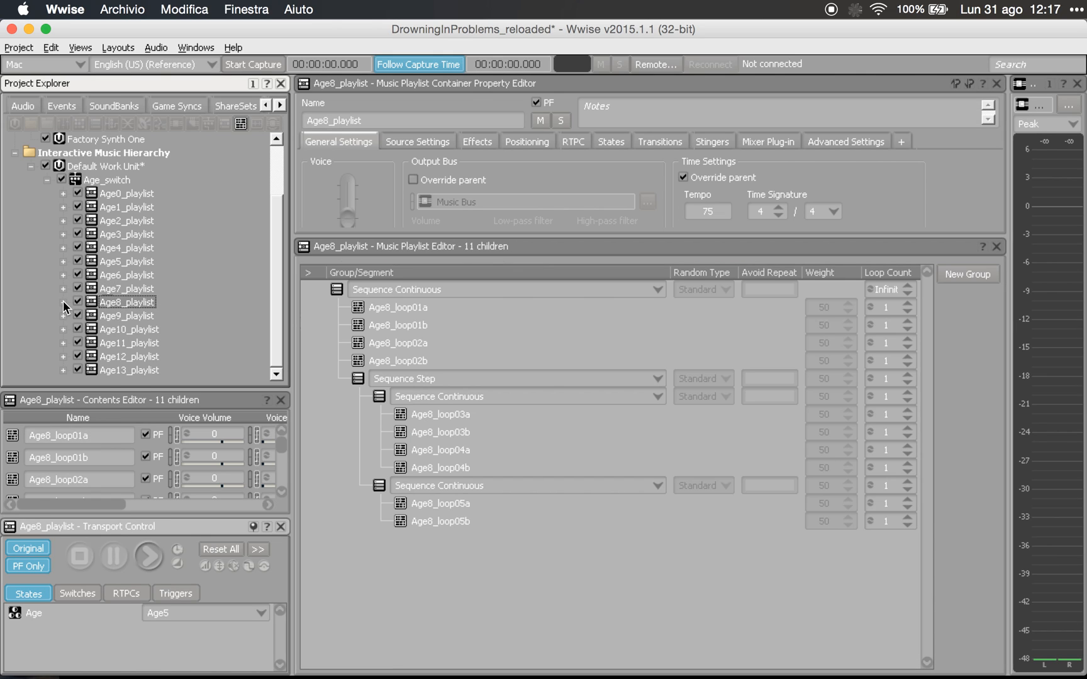
left_click(63, 303)
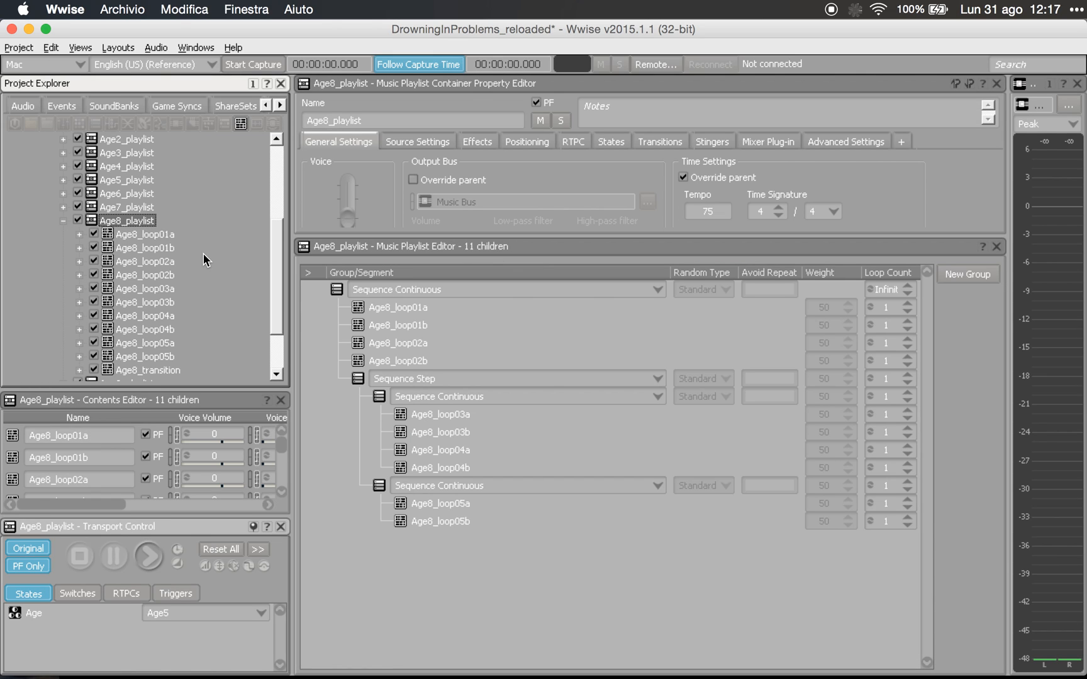
scroll(204, 254, "down", 3)
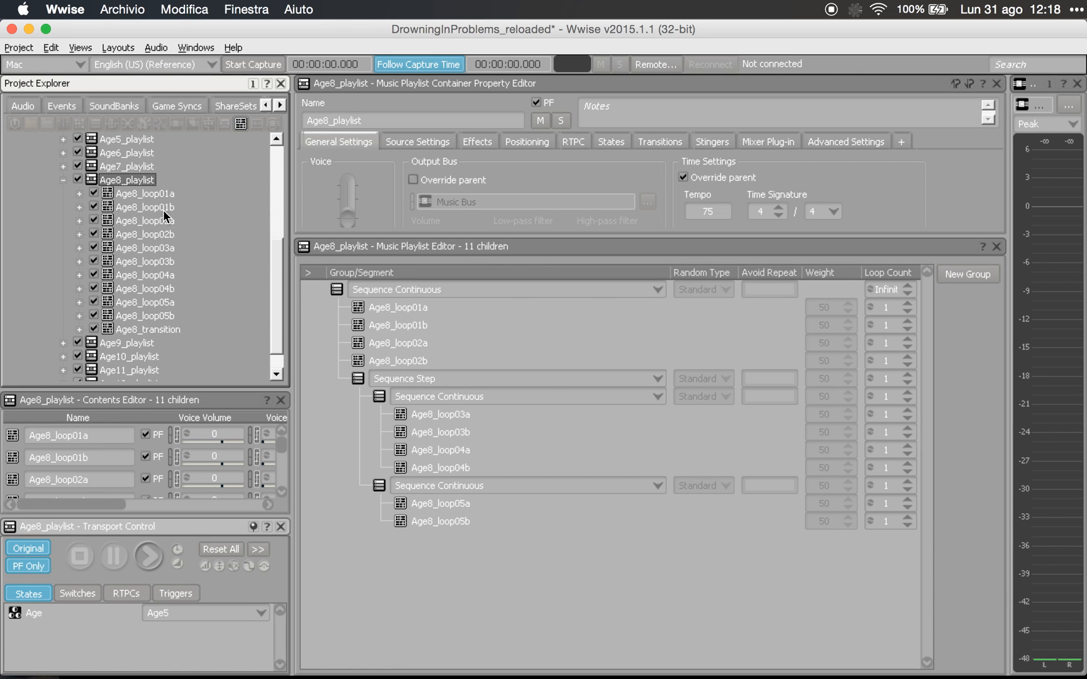
key("space")
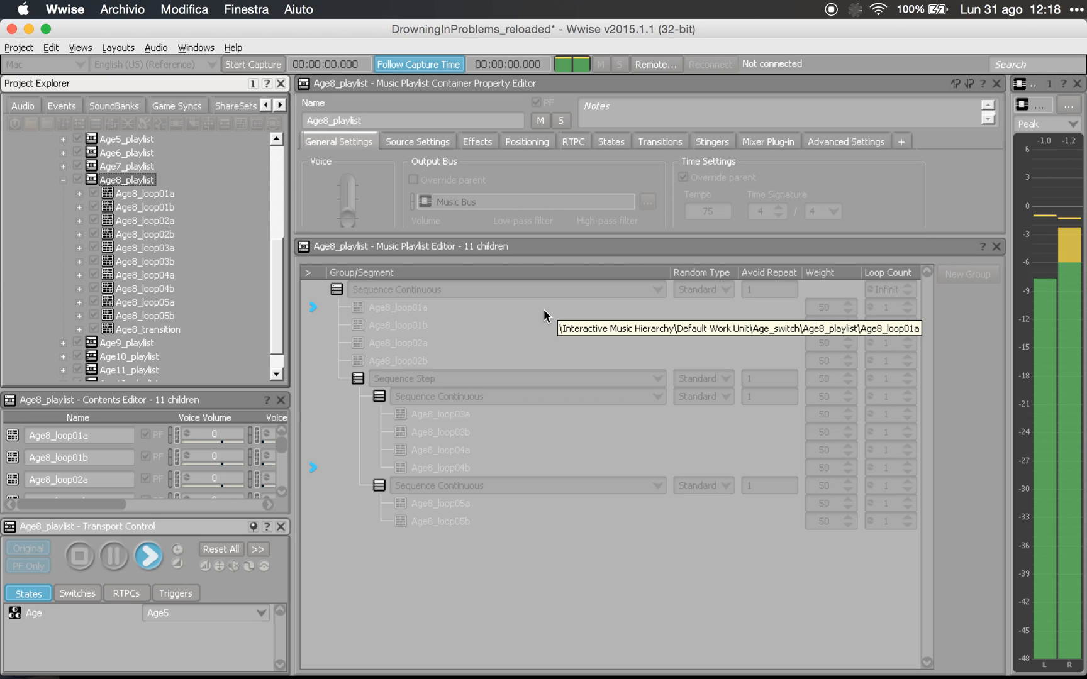
key("space")
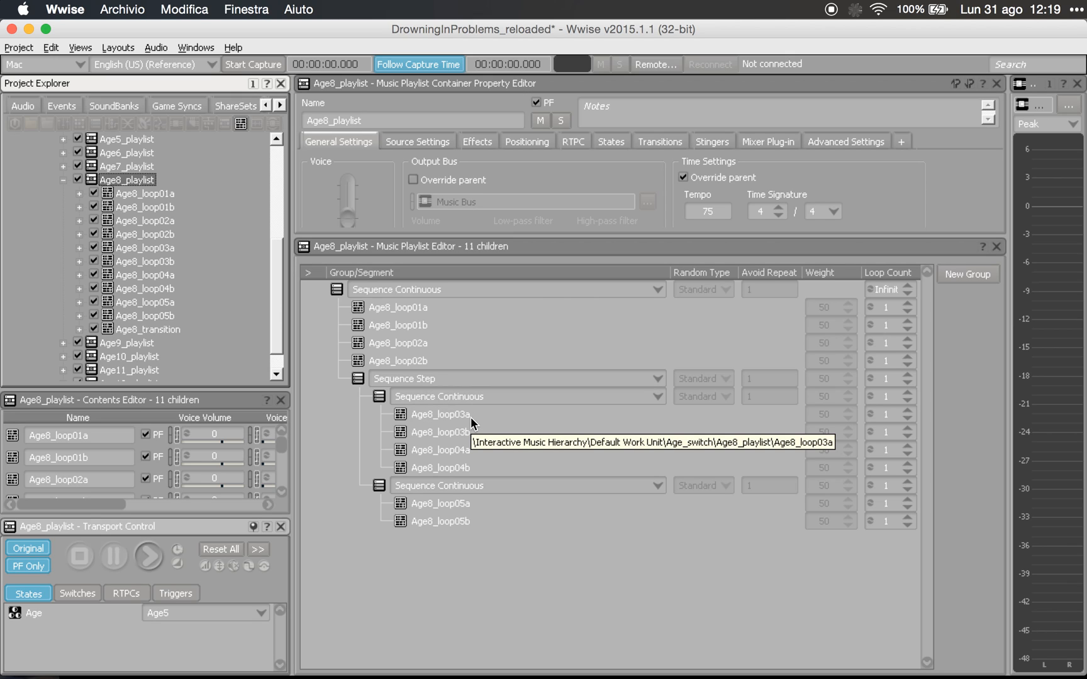
- Expand the Age8_loop01a segment and open its track to show both sub-tracks
left_click(80, 194)
left_click(80, 194)
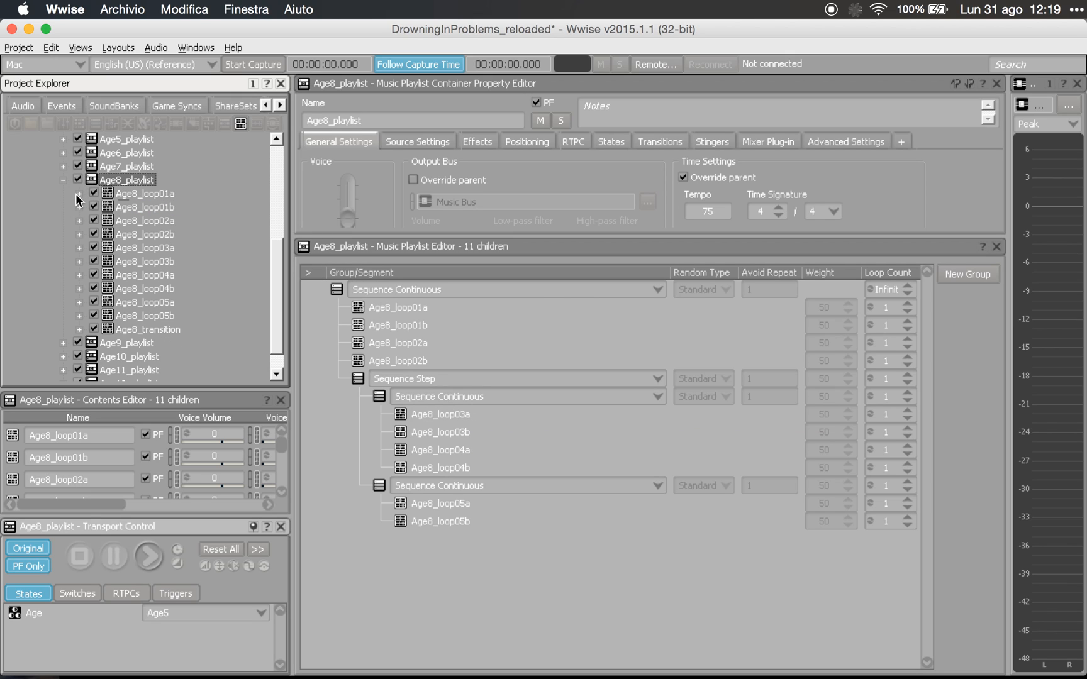
left_click(79, 194)
left_click(153, 194)
left_click(157, 208)
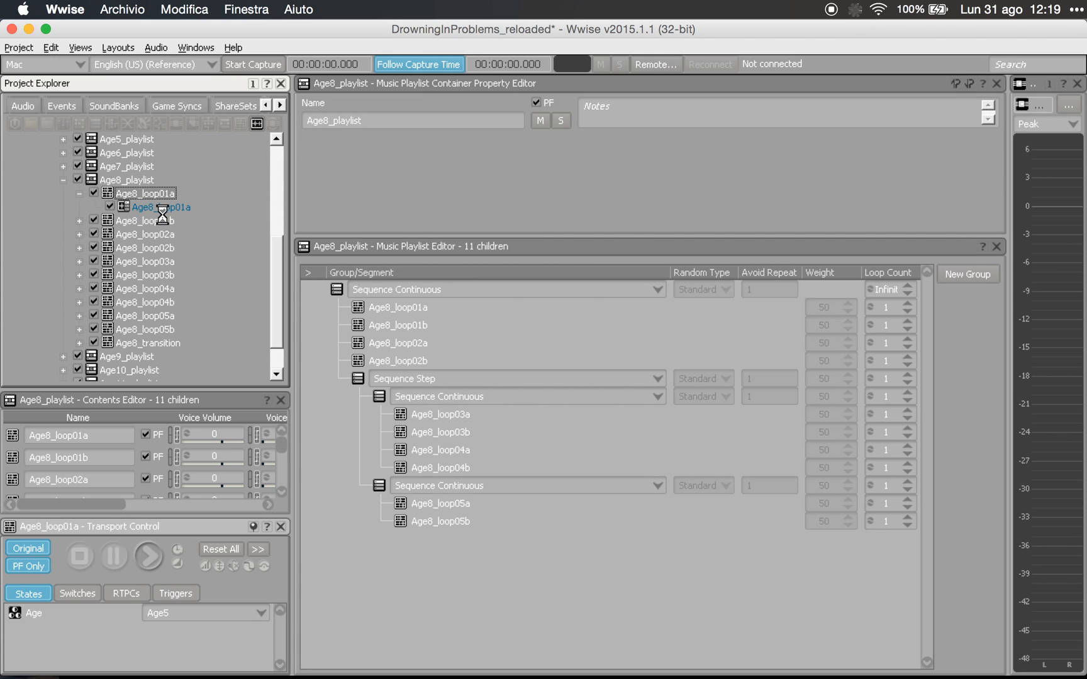
left_click(157, 208)
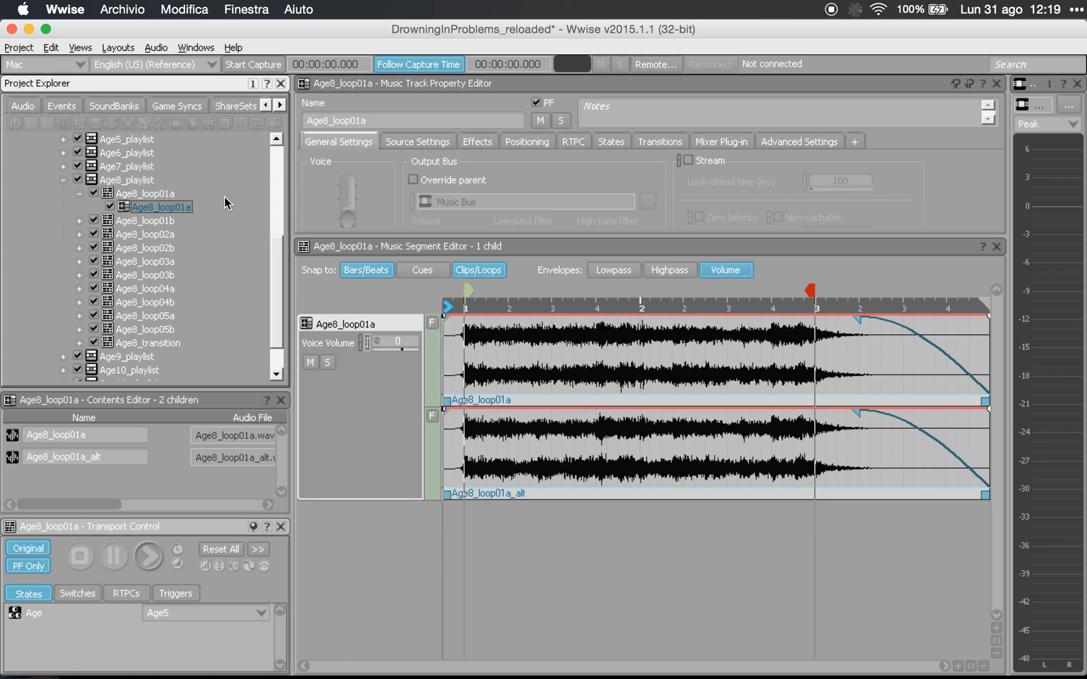
- Check the track type of the Age8_loop01a track, play the segment and stop playback
right_click(373, 371)
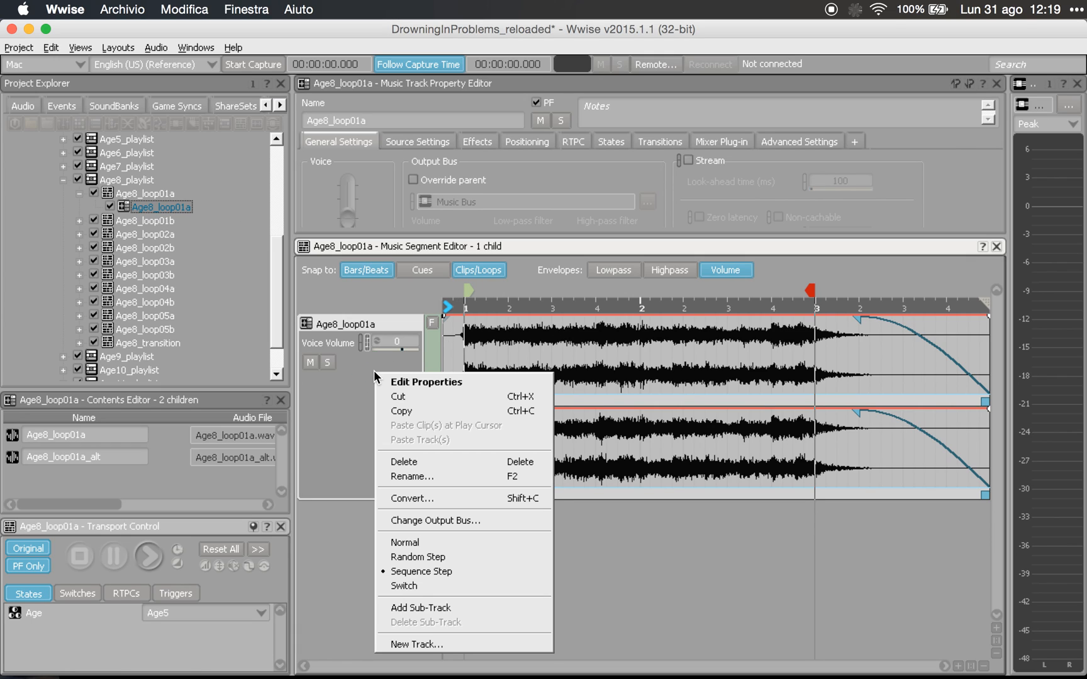
left_click(331, 426)
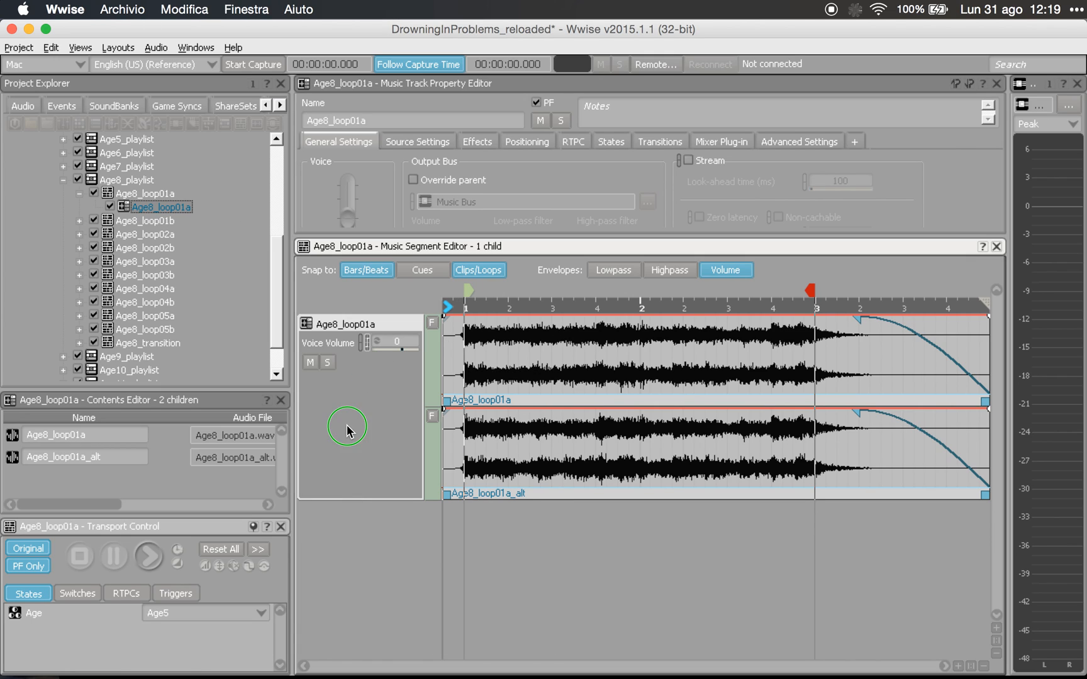
right_click(346, 424)
key("space")
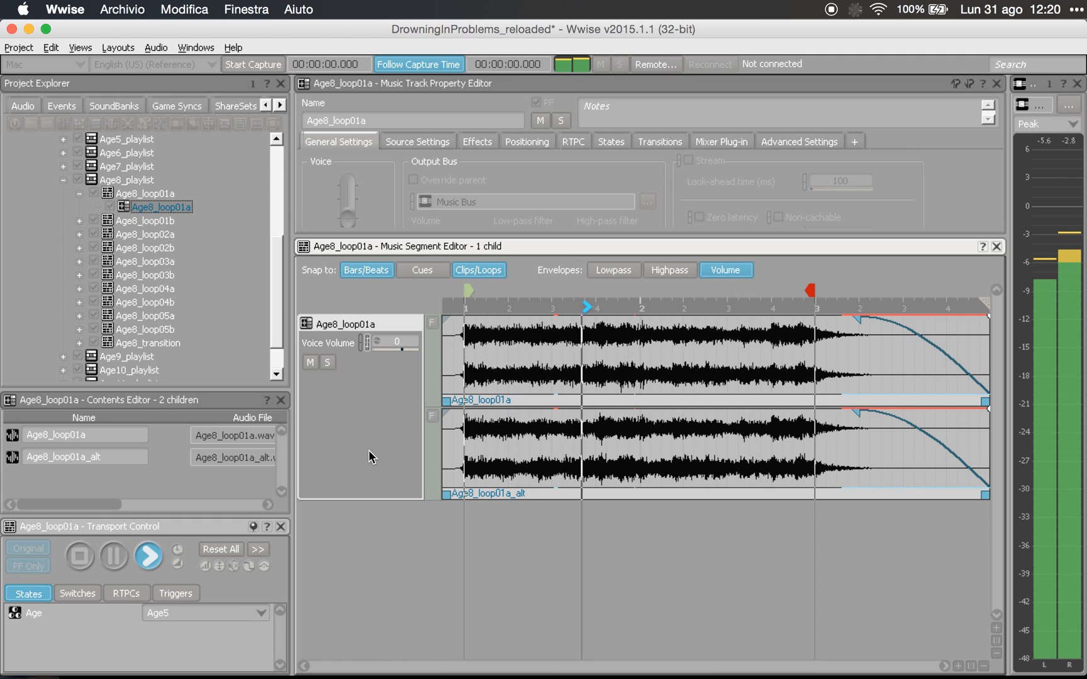
key("space")
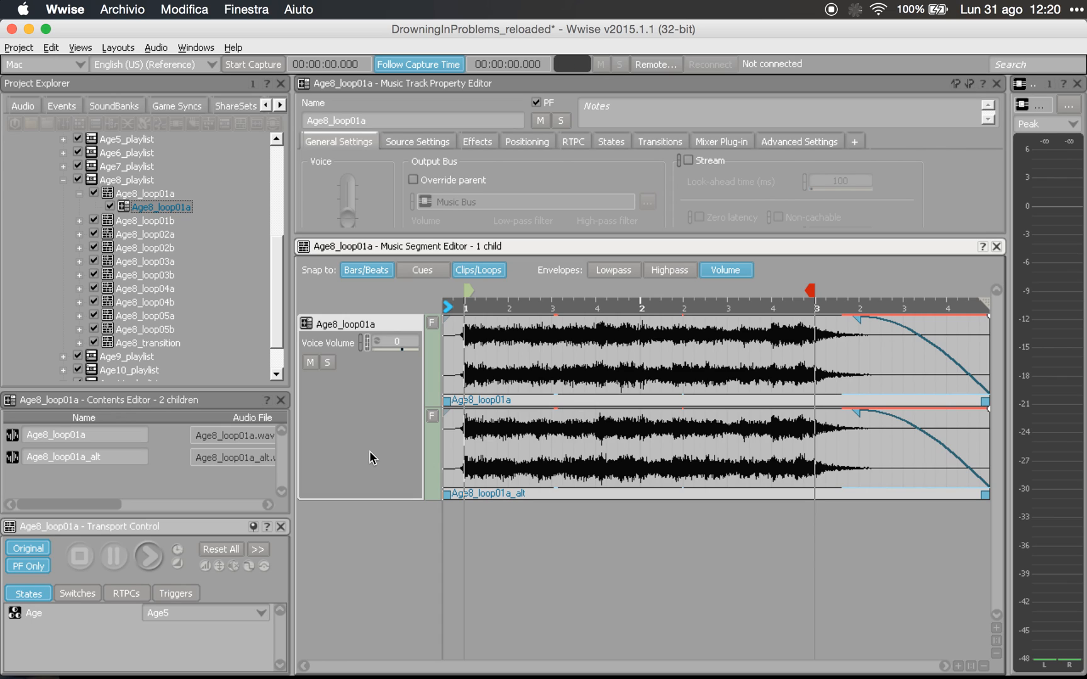
- Collapse the Age8_loop01a segment in the hierarchy and reopen that segment from Age8_playlist
left_click(79, 195)
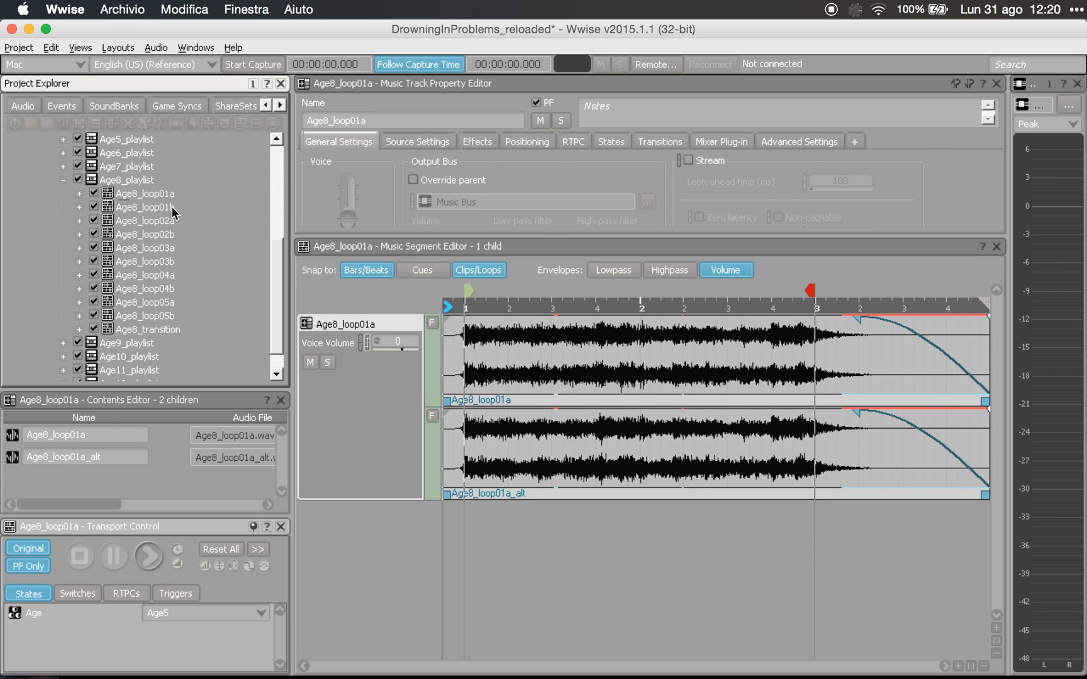
scroll(172, 207, "up", 3)
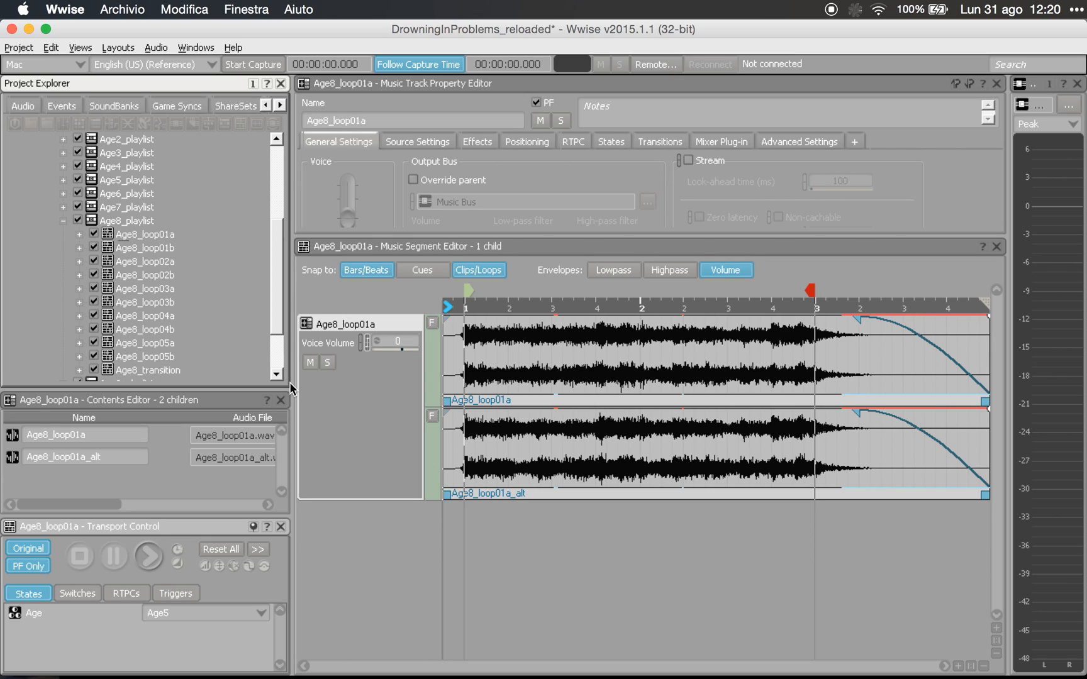
left_click(63, 222)
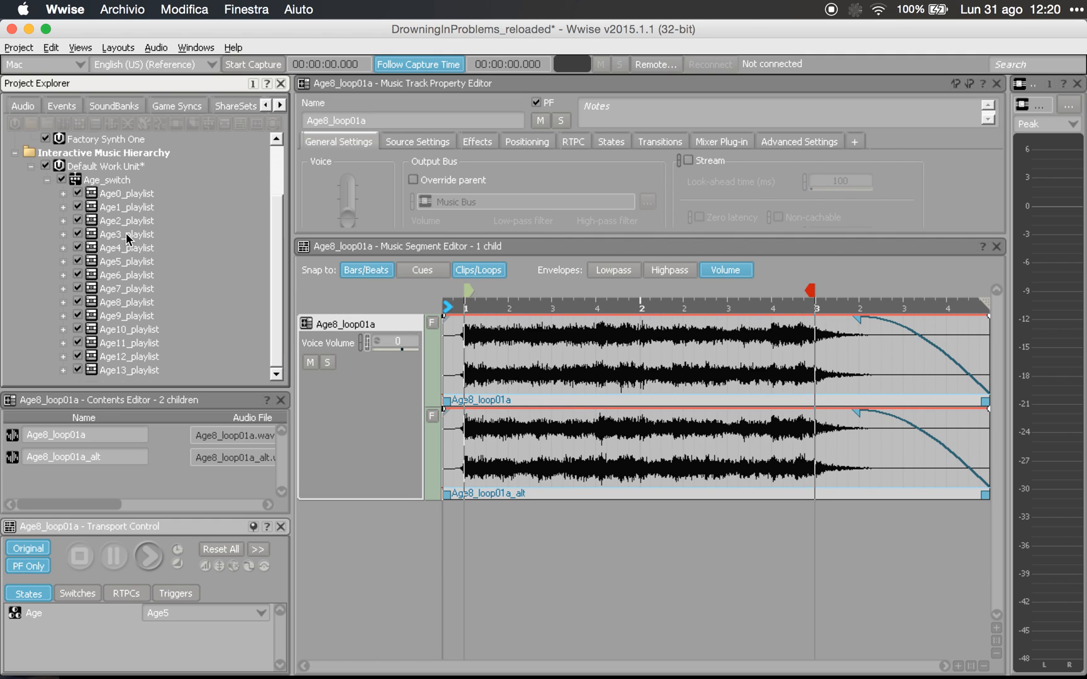
left_click(63, 302)
left_click(146, 247)
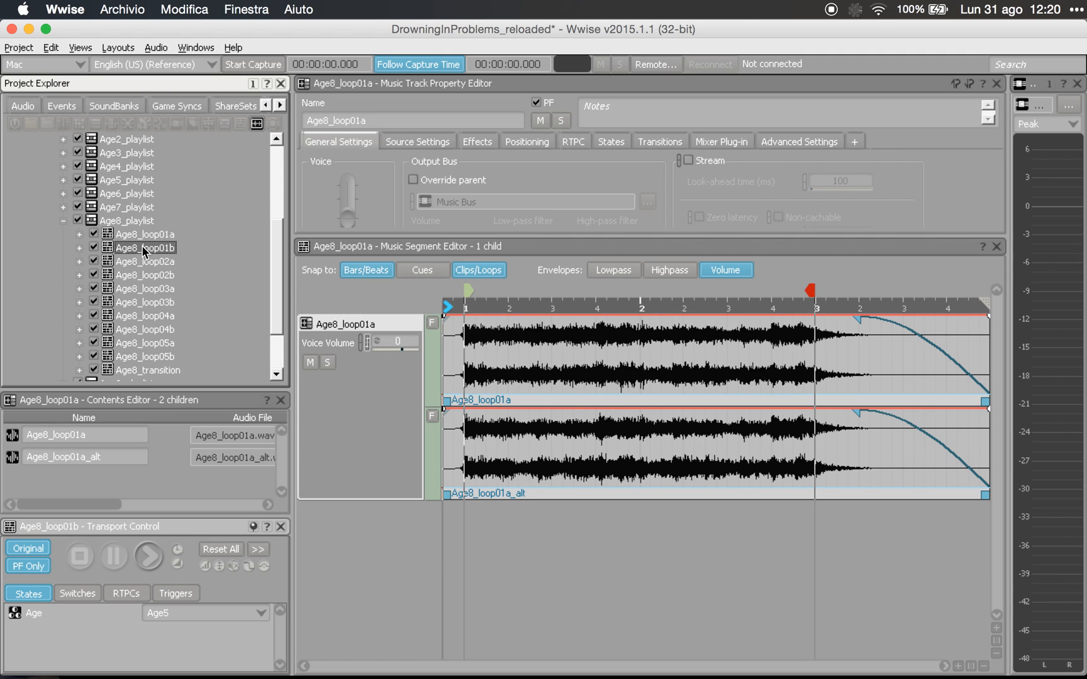
double_click(152, 236)
scroll(190, 235, "up", 4)
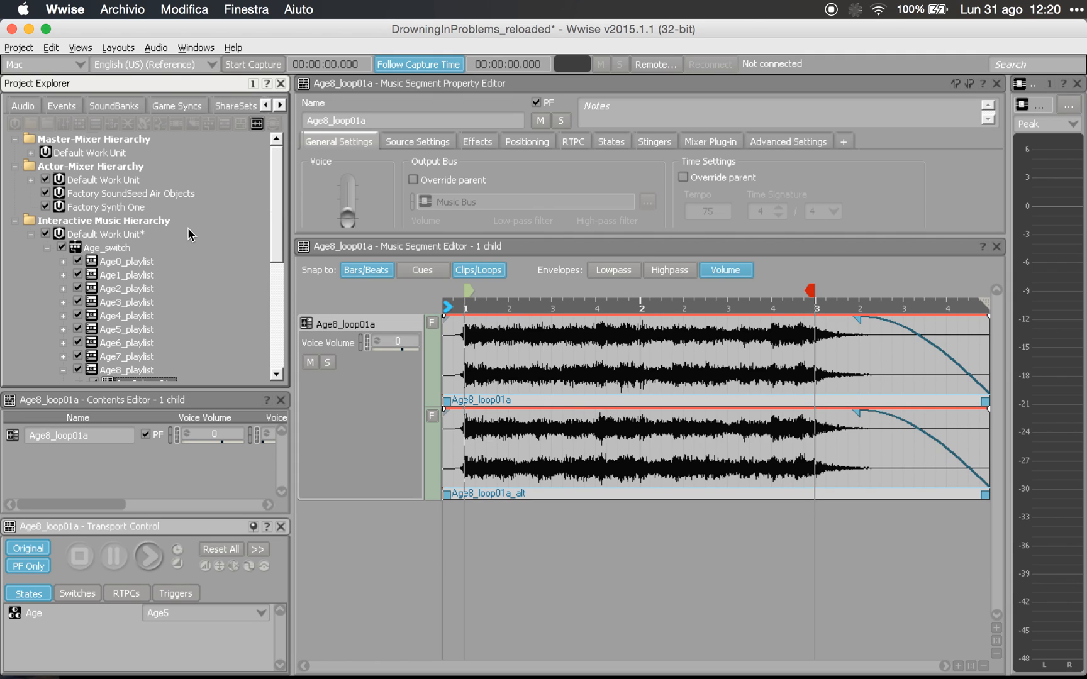
- Select the Age_switch container and set its Age state to Age8
left_click(117, 248)
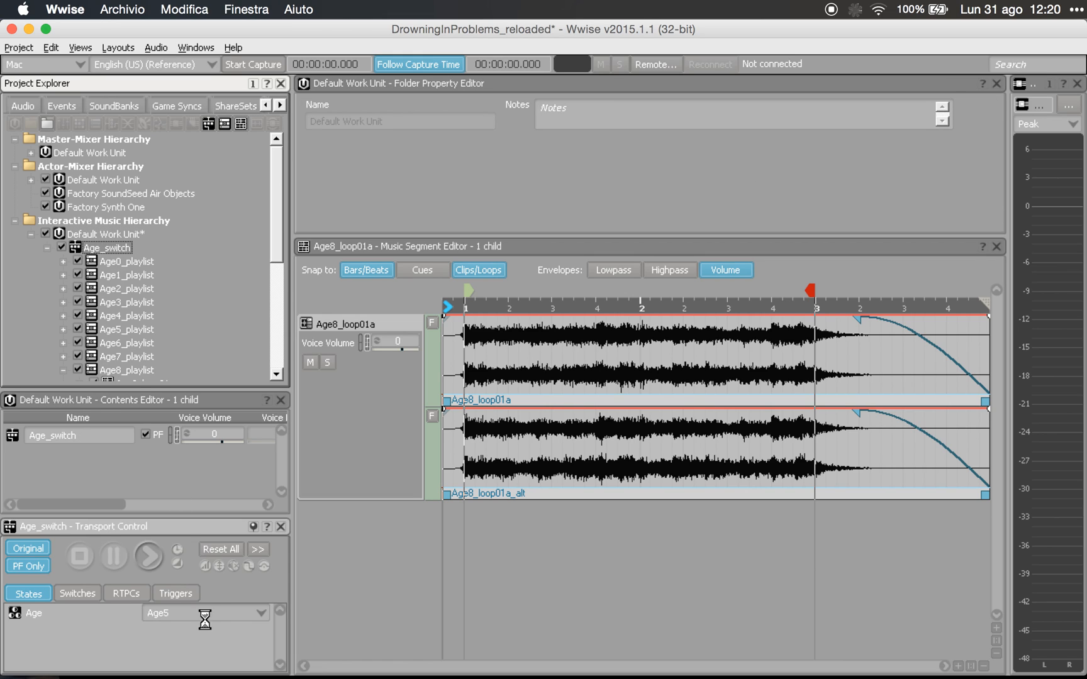
left_click(203, 614)
left_click(214, 542)
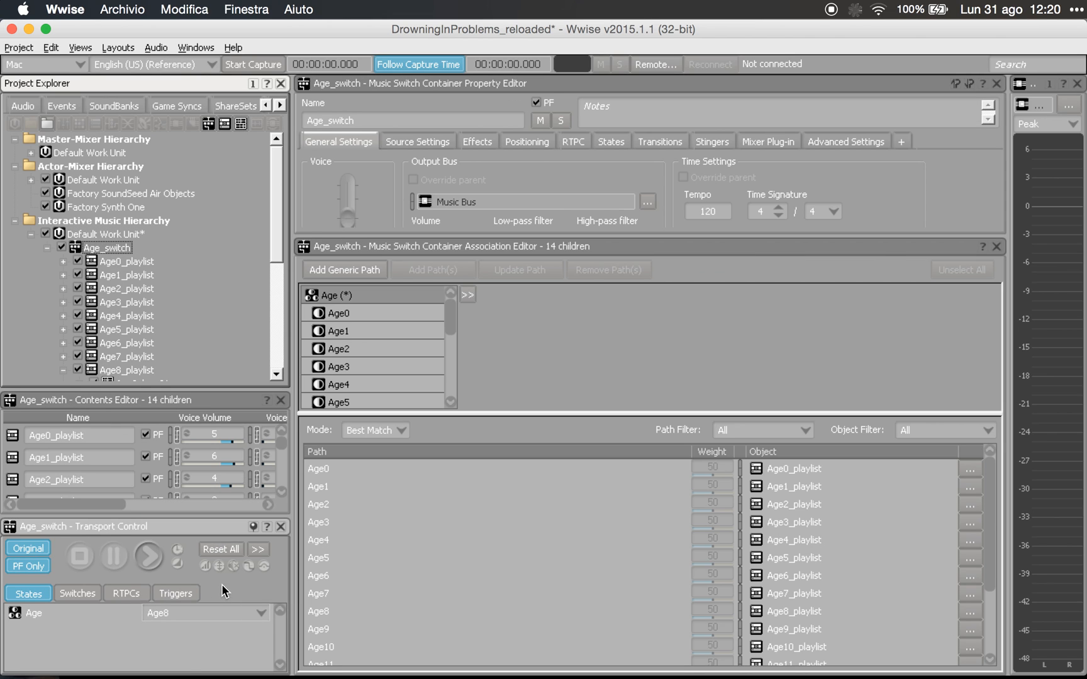
- Play the Age_switch container, change its Age state to Age9 during playback, and stop it
key("space")
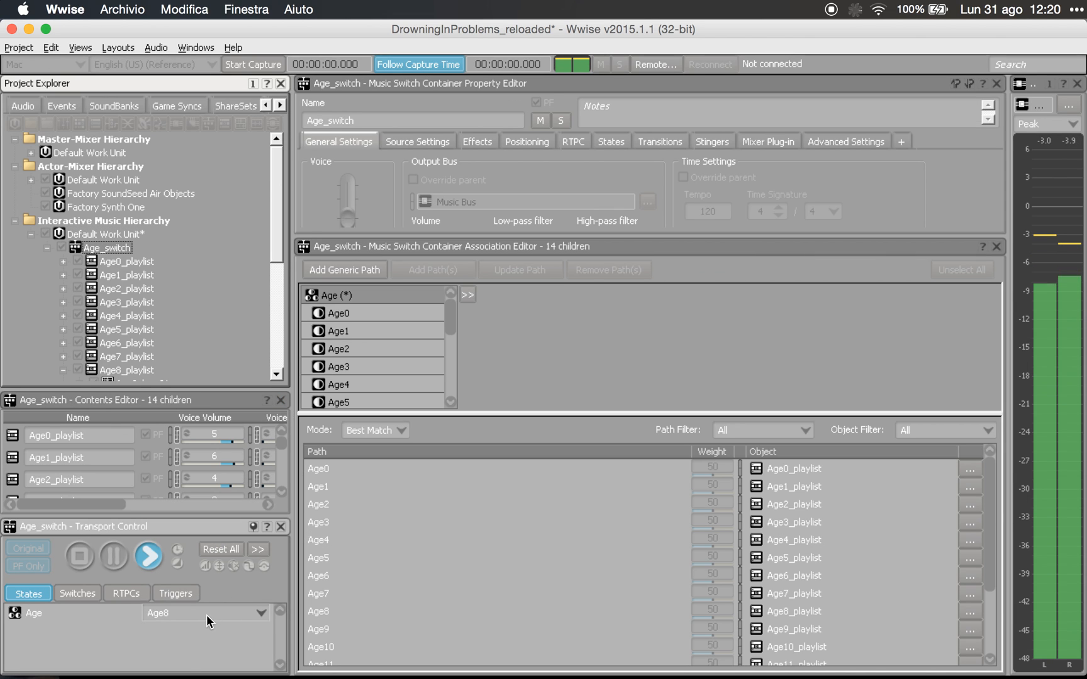
left_click(207, 615)
left_click(214, 554)
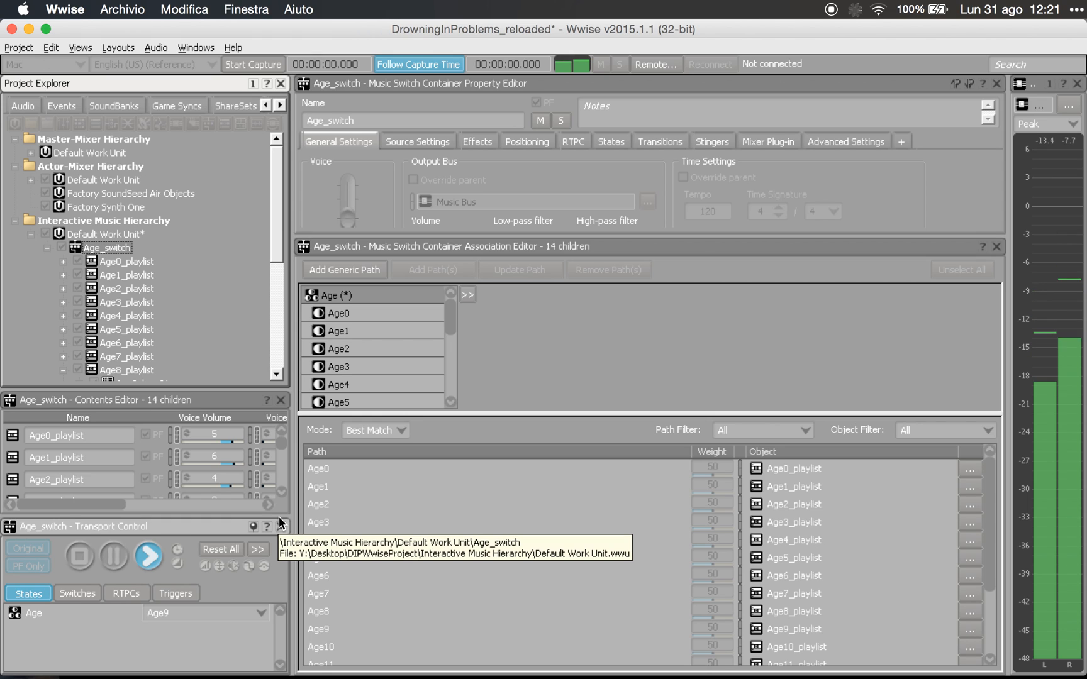
key("space")
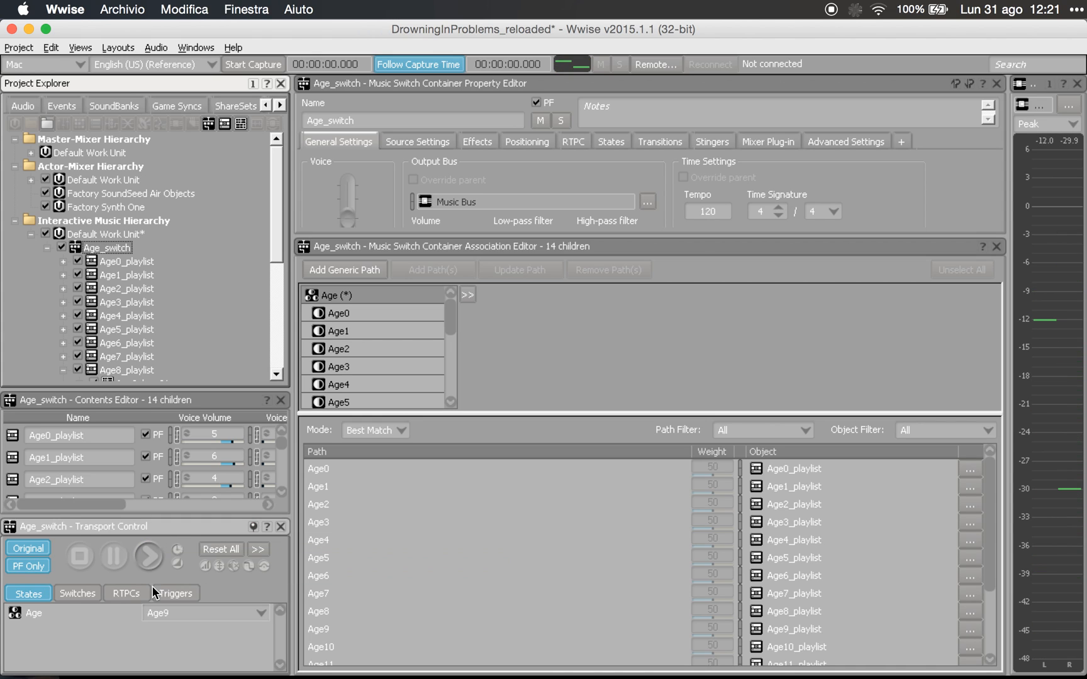
- Reset the Age state to Age8, play Age_switch again, switch it to Age9 during playback, and stop it
left_click(175, 612)
left_click(195, 548)
key("space")
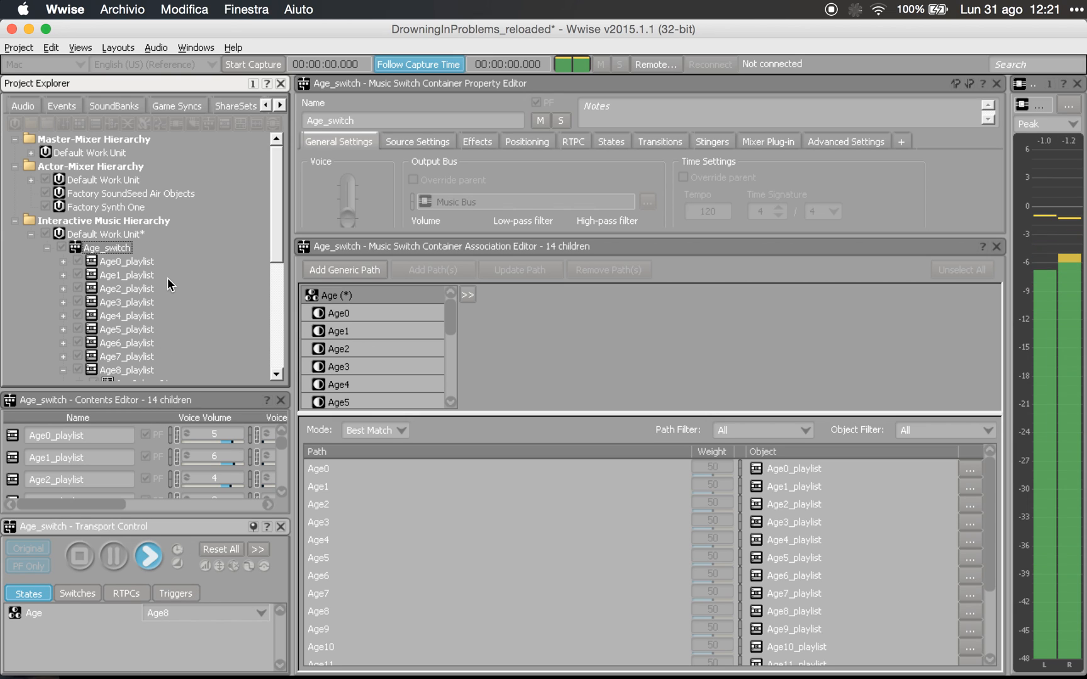
left_click(211, 611)
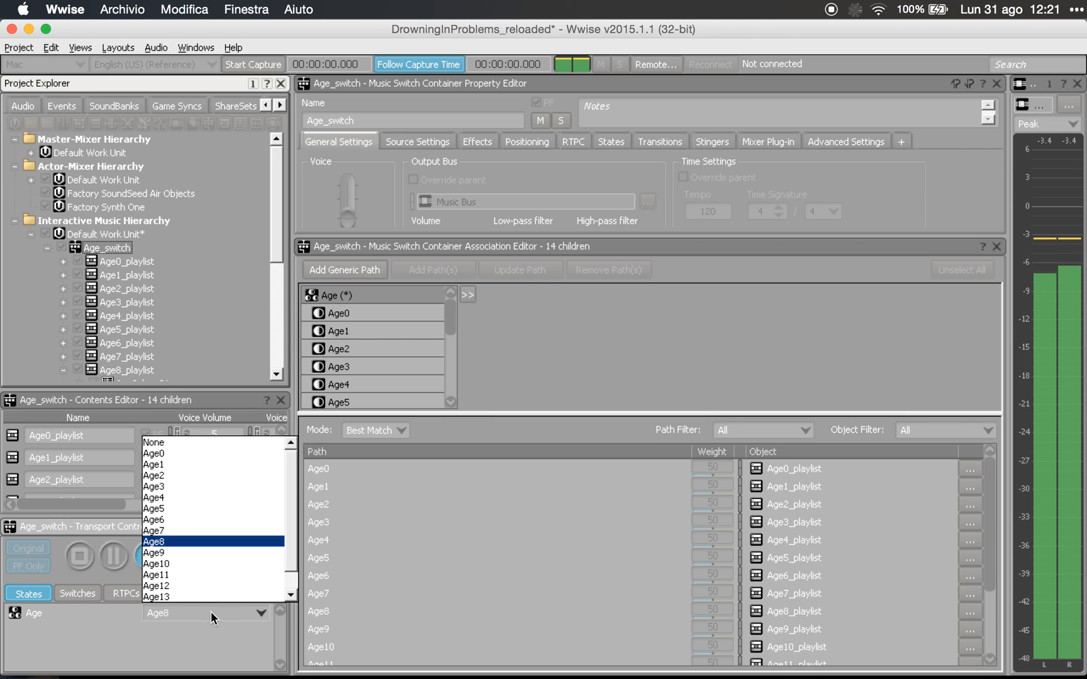
left_click(215, 554)
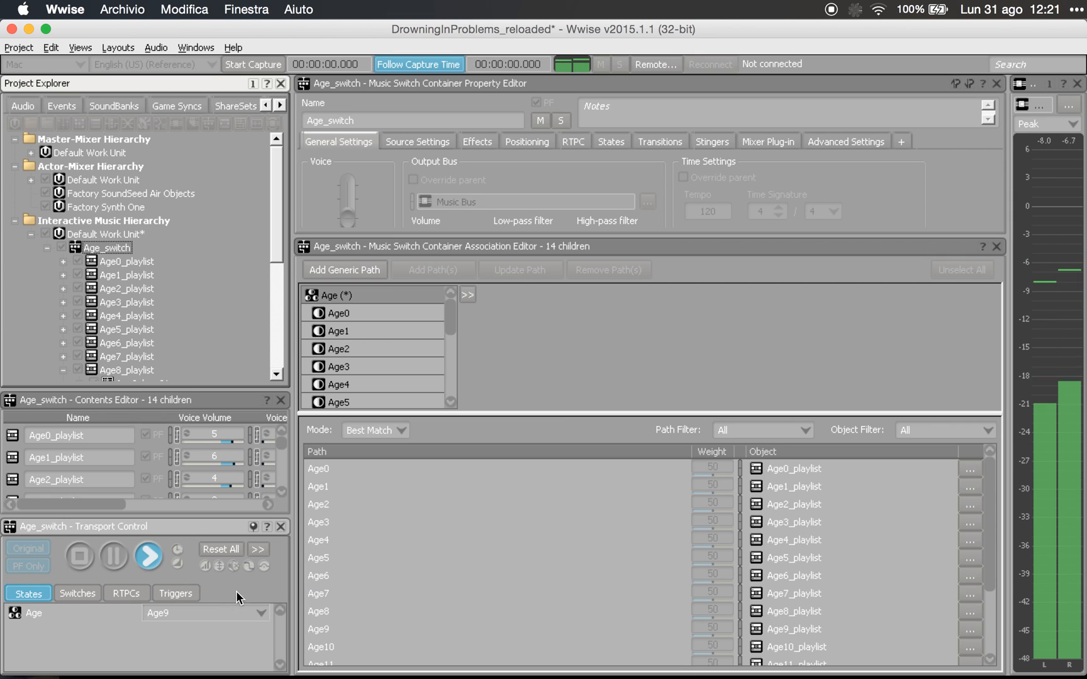
key("space")
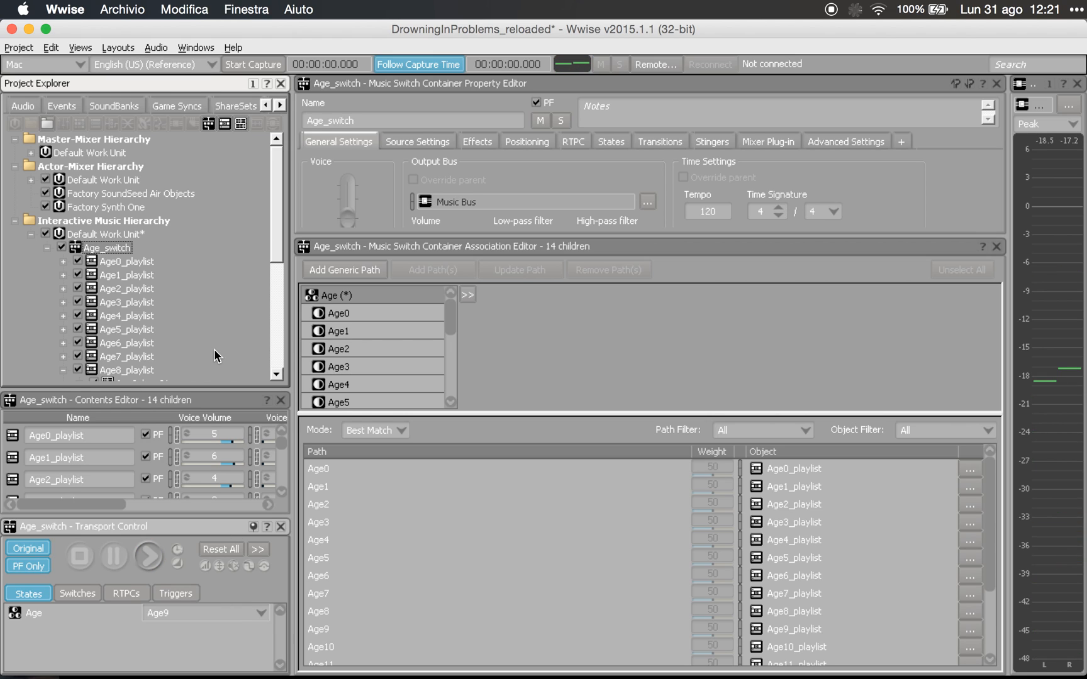
- Expand Age9_playlist in the Interactive Music Hierarchy to show its segments and transitions
scroll(214, 349, "down", 5)
left_click(63, 166)
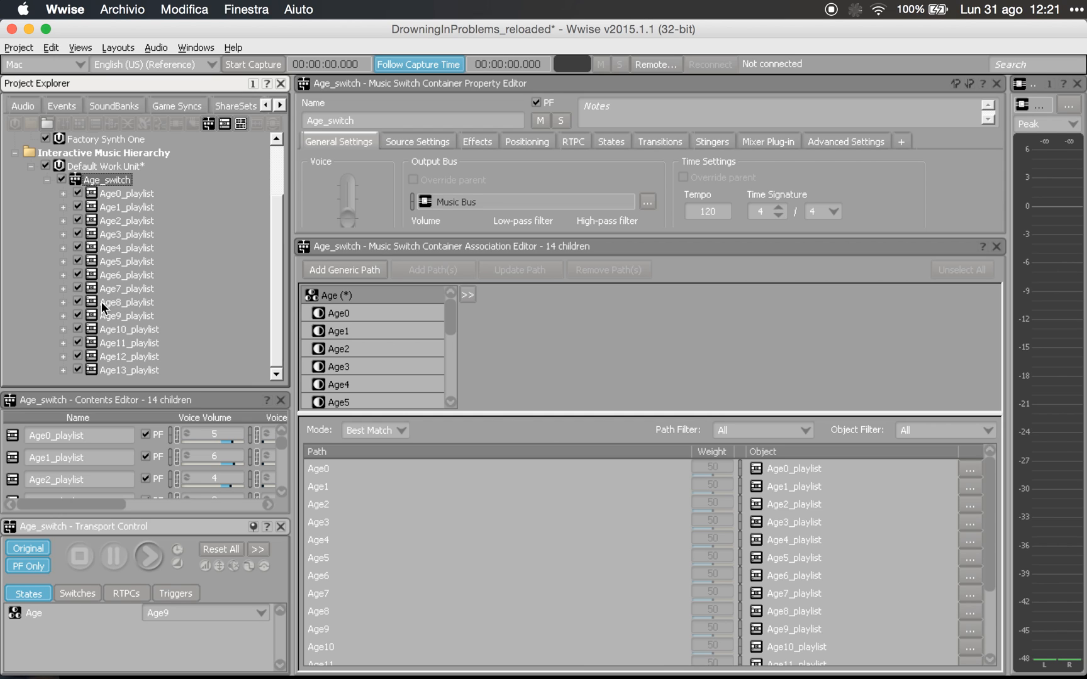
left_click(62, 302)
scroll(147, 344, "down", 3)
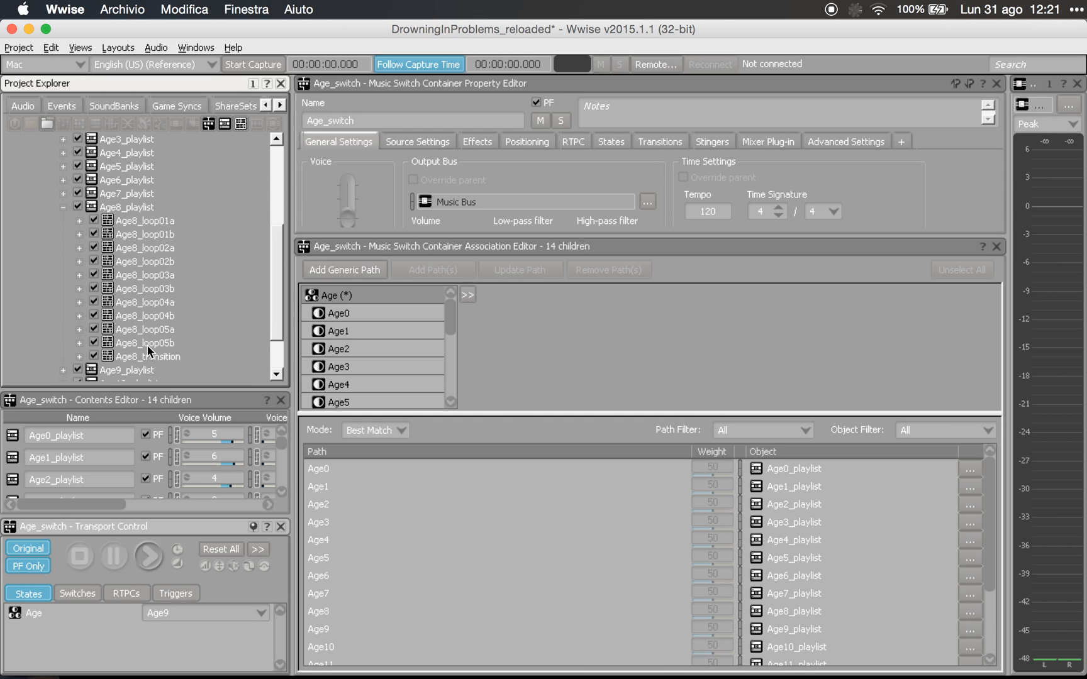
left_click(63, 317)
scroll(201, 324, "down", 2)
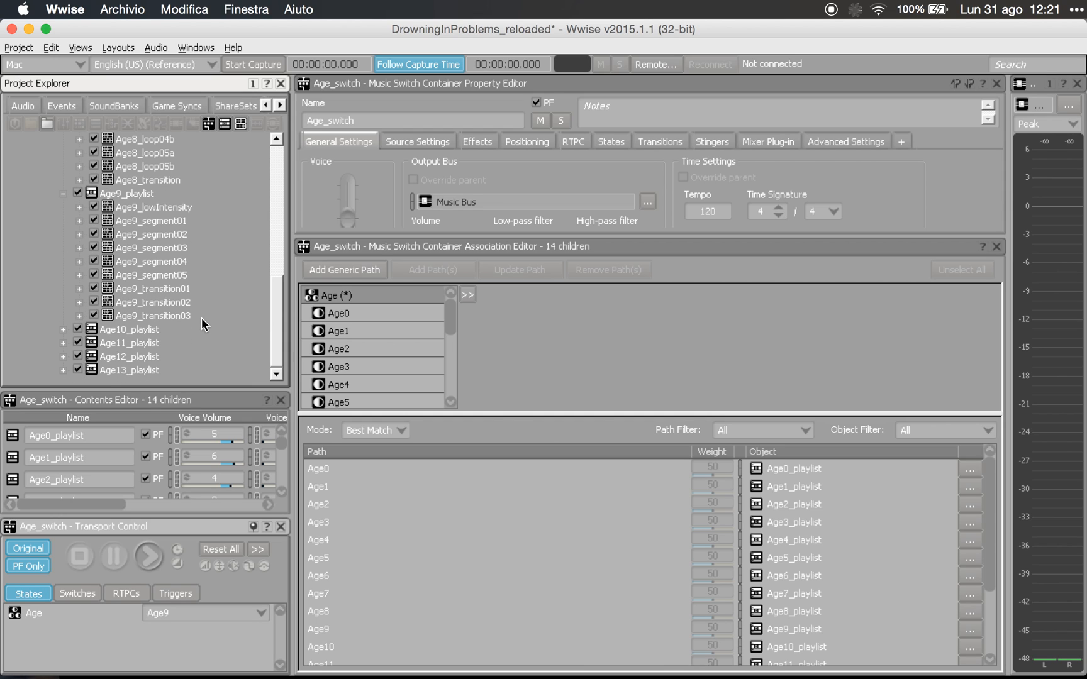
- Audition the Age9_transition01, Age9_transition02 and Age9_transition03 segments one after another, stopping each
left_click(162, 287)
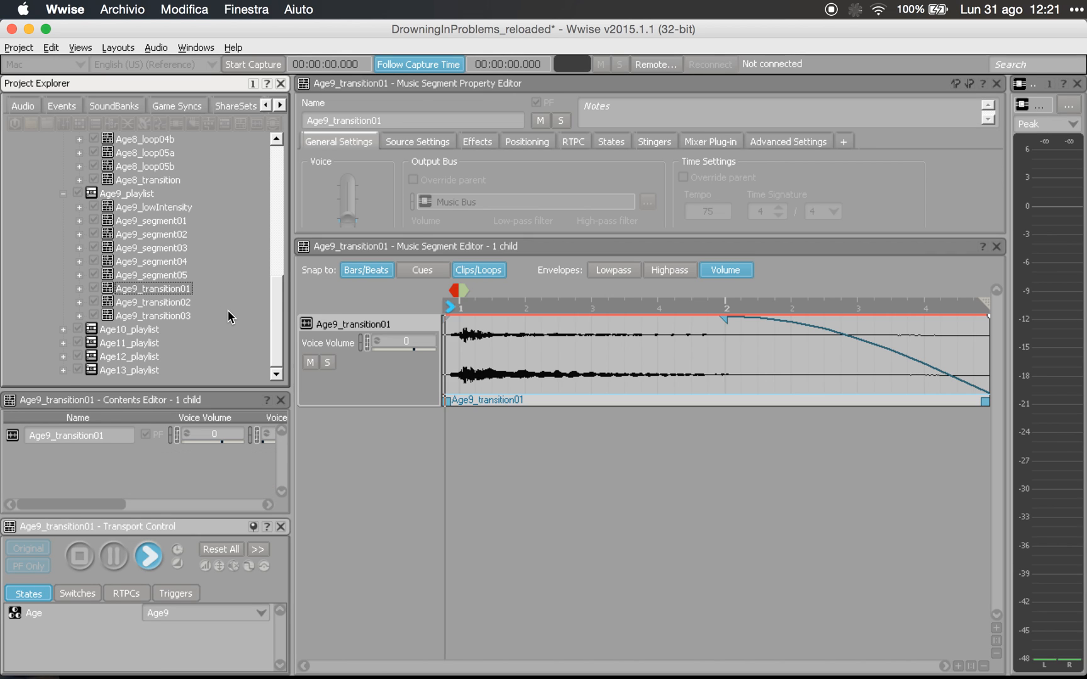
key("space")
key("space")
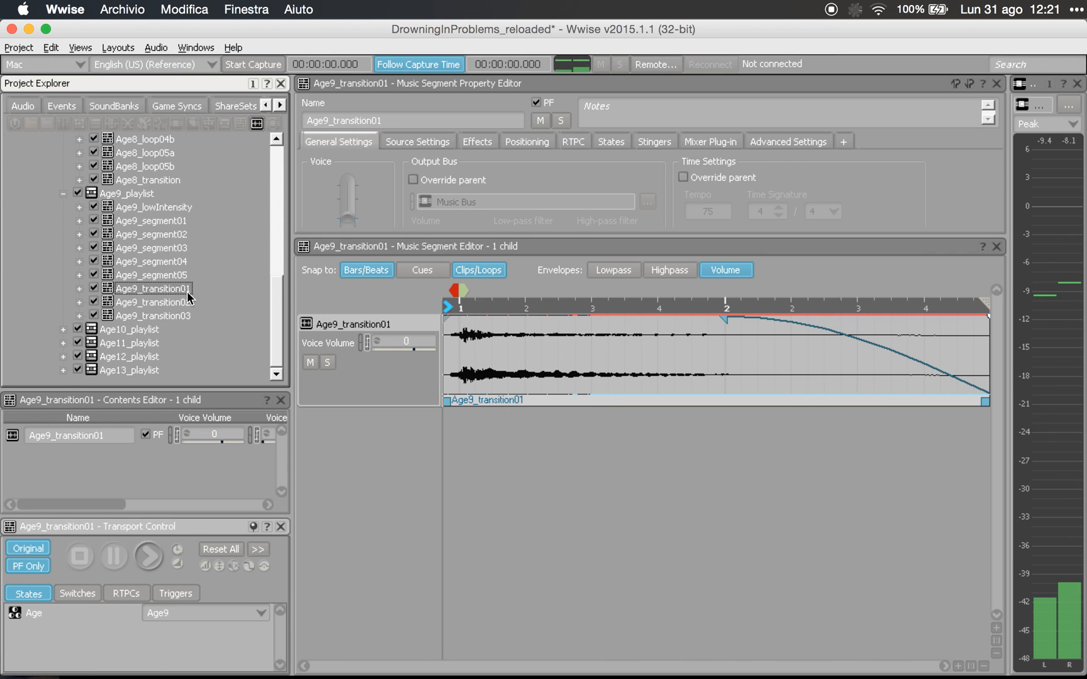
left_click(141, 304)
key("space")
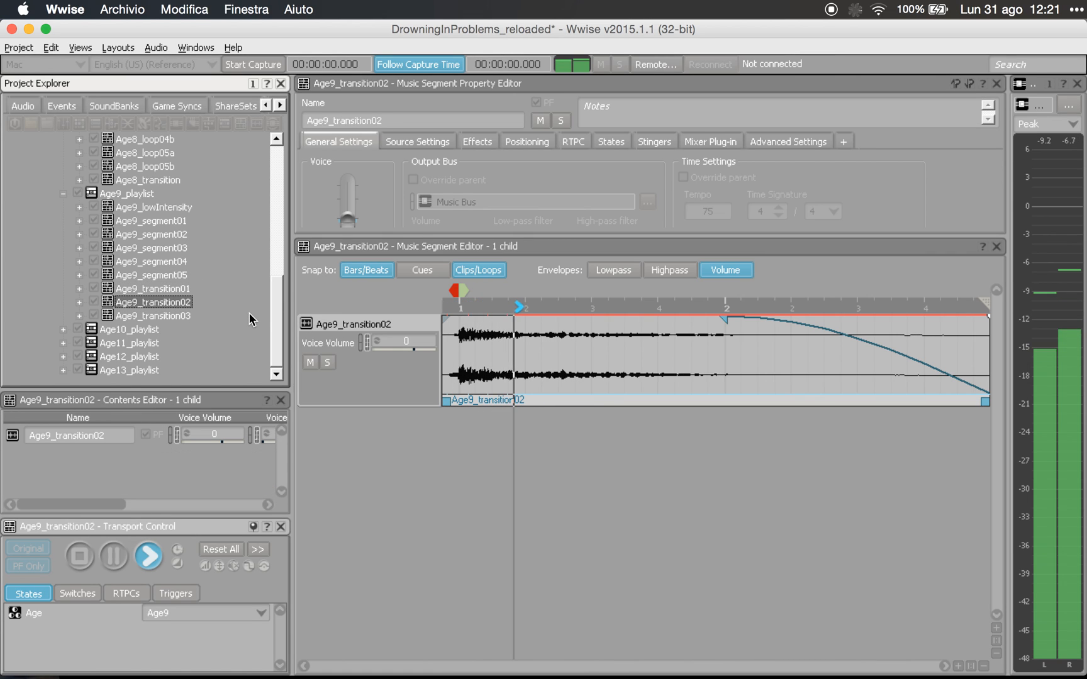
key("space")
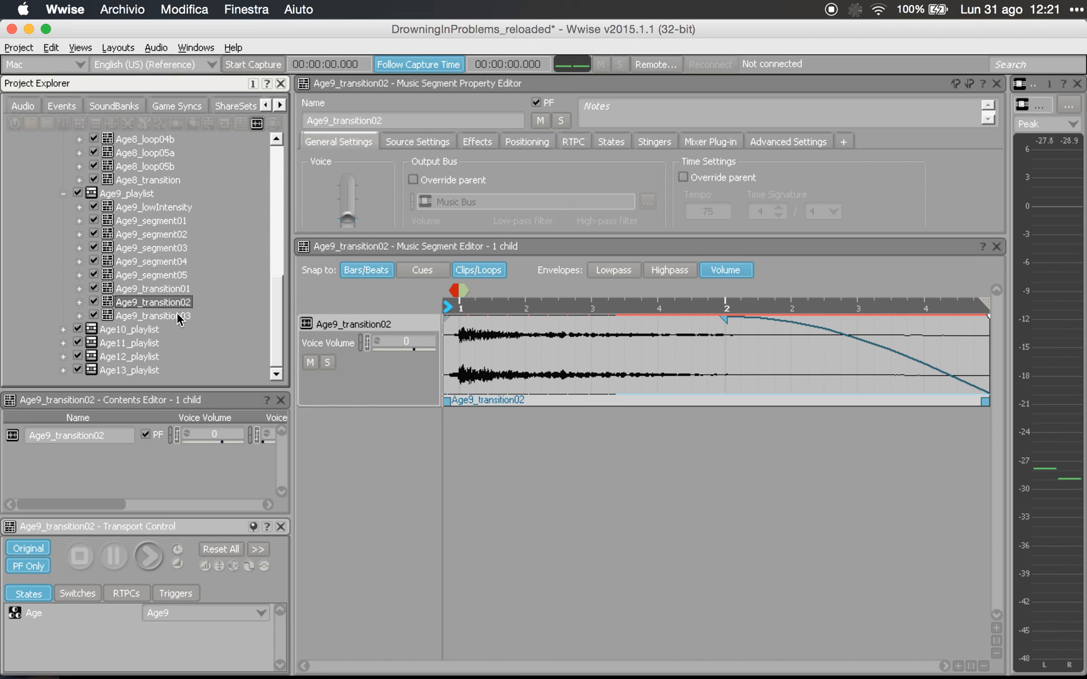
left_click(172, 313)
key("space")
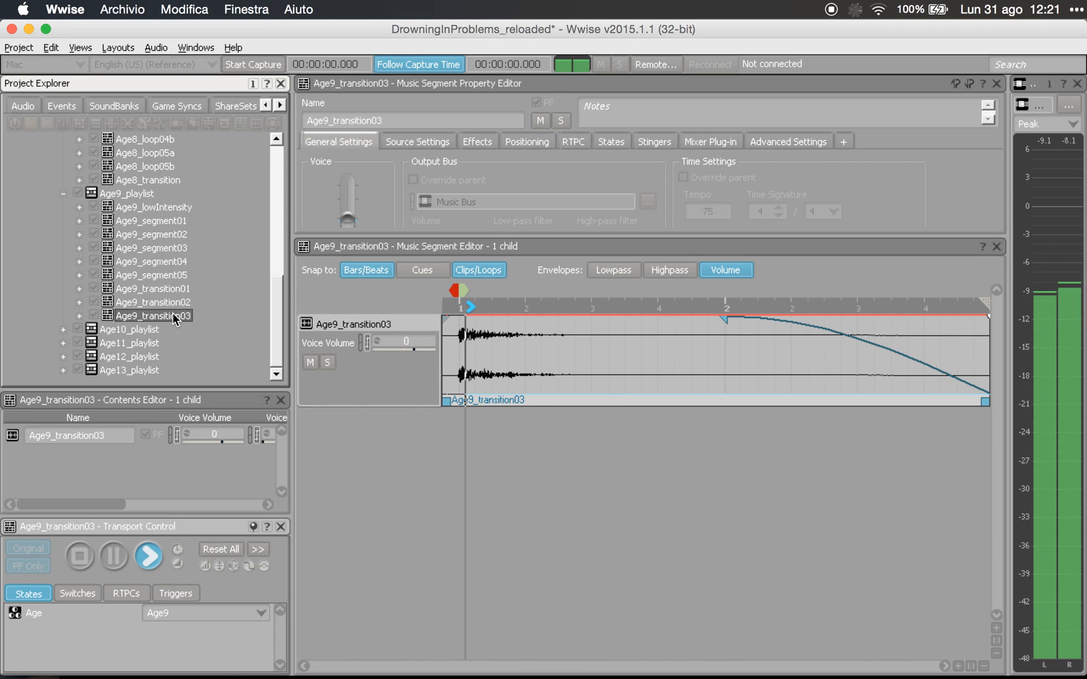
key("space")
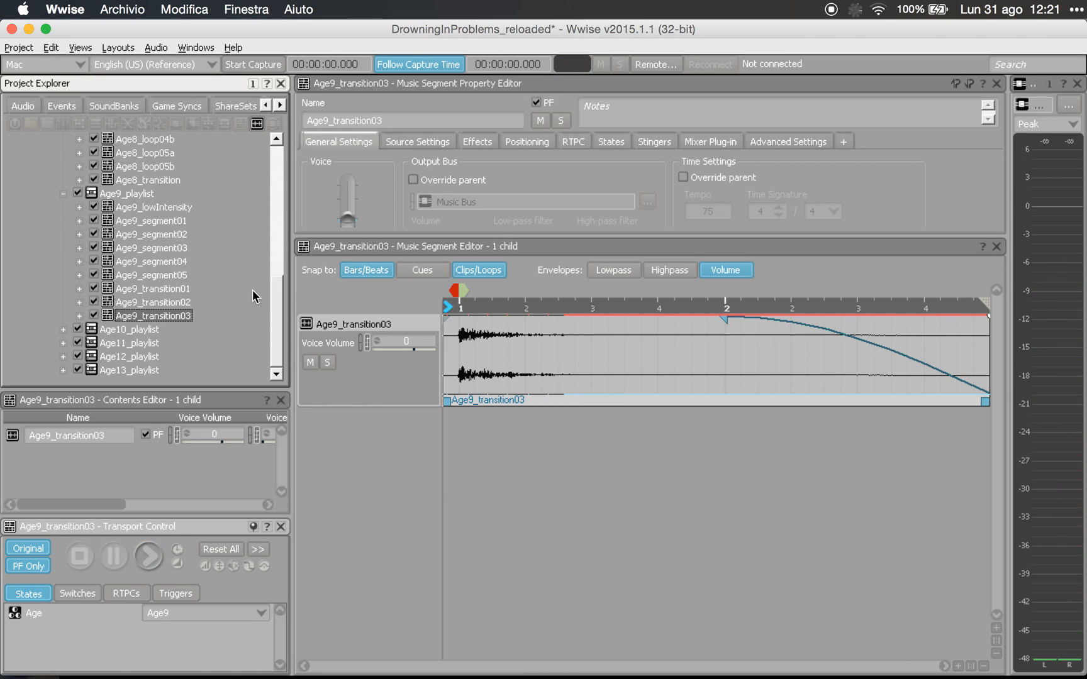
- Collapse Age9_playlist and show the Age_switch container's transition list in an enlarged property editor
scroll(260, 292, "up", 4)
scroll(253, 291, "down", 1)
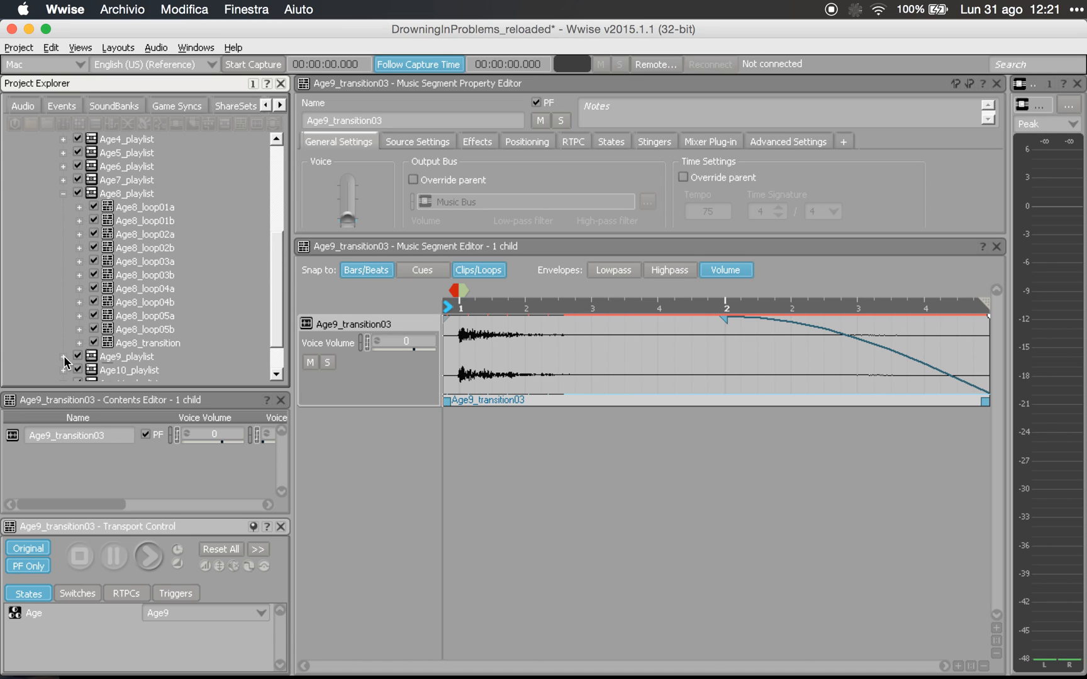
scroll(167, 252, "up", 4)
left_click(116, 223)
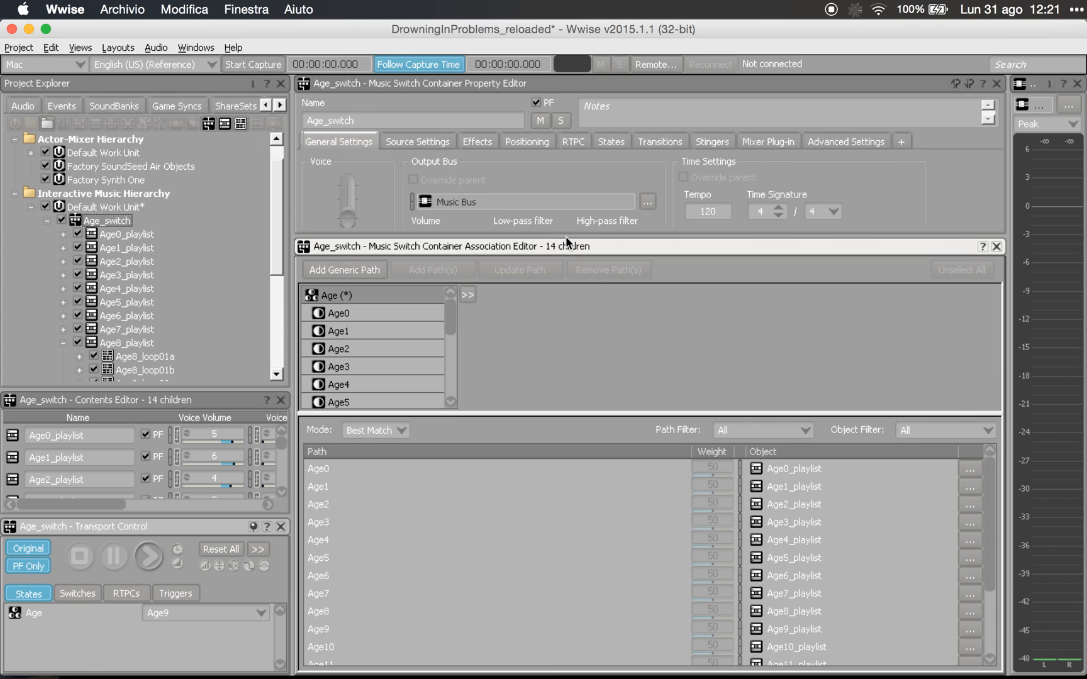
left_click_drag(566, 236, 568, 384)
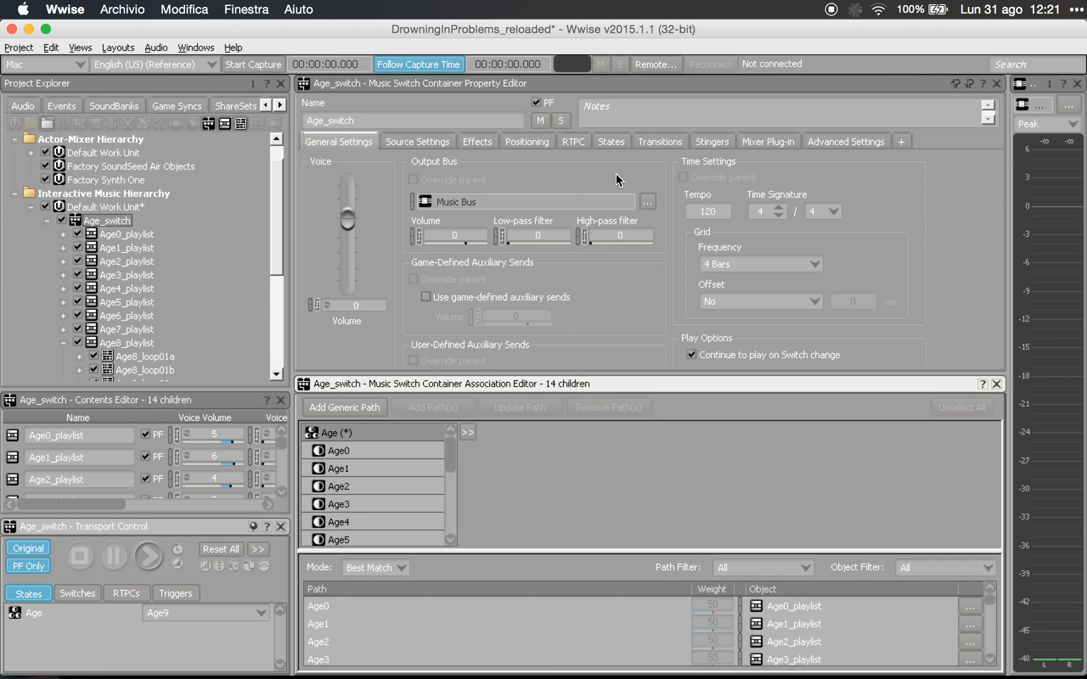
left_click(655, 144)
left_click_drag(680, 378, 682, 530)
left_click_drag(840, 193, 841, 226)
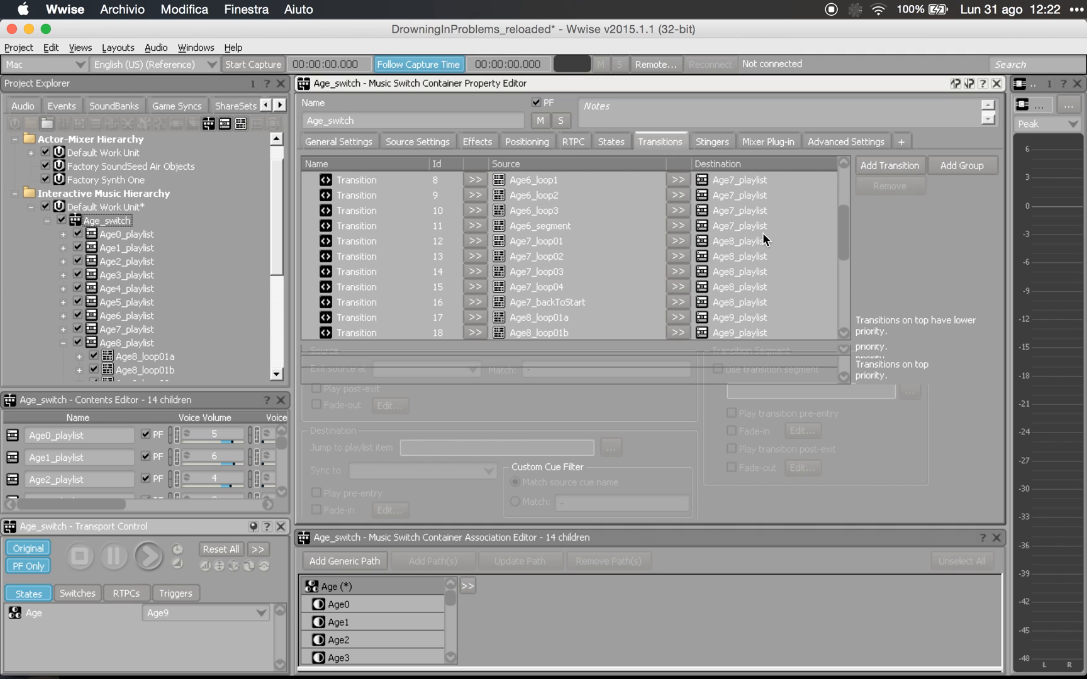
left_click_drag(844, 246, 842, 203)
- Examine the Age_switch transition rules from Age2_playlist onward, including those from Age8_loop01a and Age8_loop01b to Age9_playlist
left_click(596, 201)
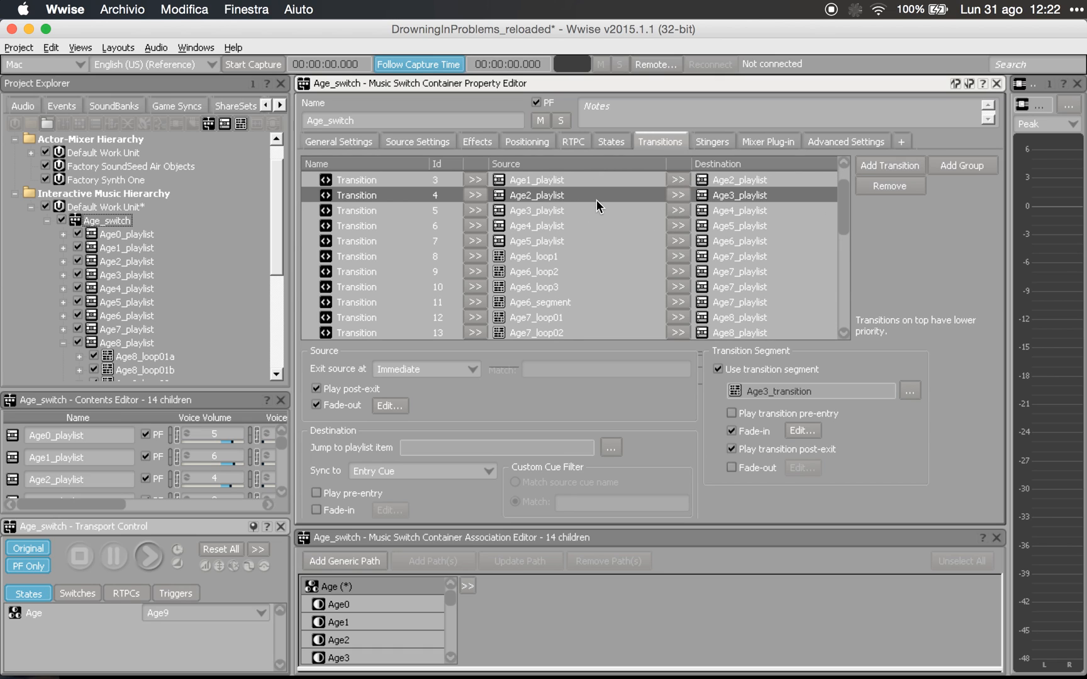
key("Down")
key("Down")
key("Down")
key("Down")
left_click_drag(838, 190, 842, 257)
left_click(572, 224)
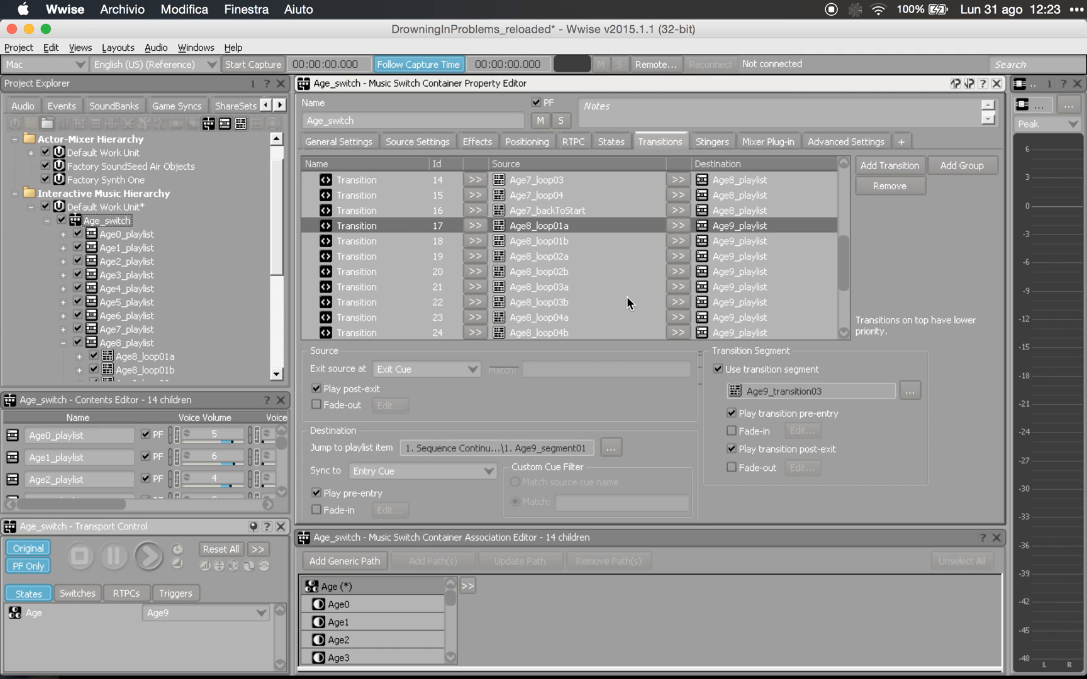
left_click(576, 240)
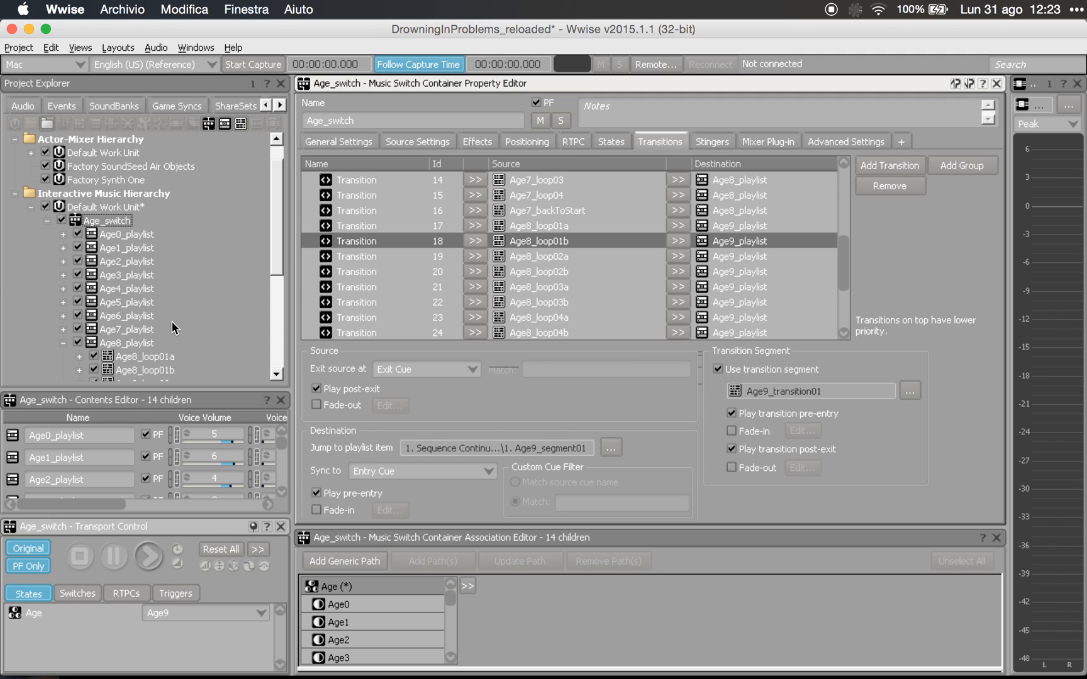
- Collapse Age8_playlist, expand and select Age9_playlist, and enlarge its playlist editor to show all its groups and segments
scroll(171, 322, "down", 3)
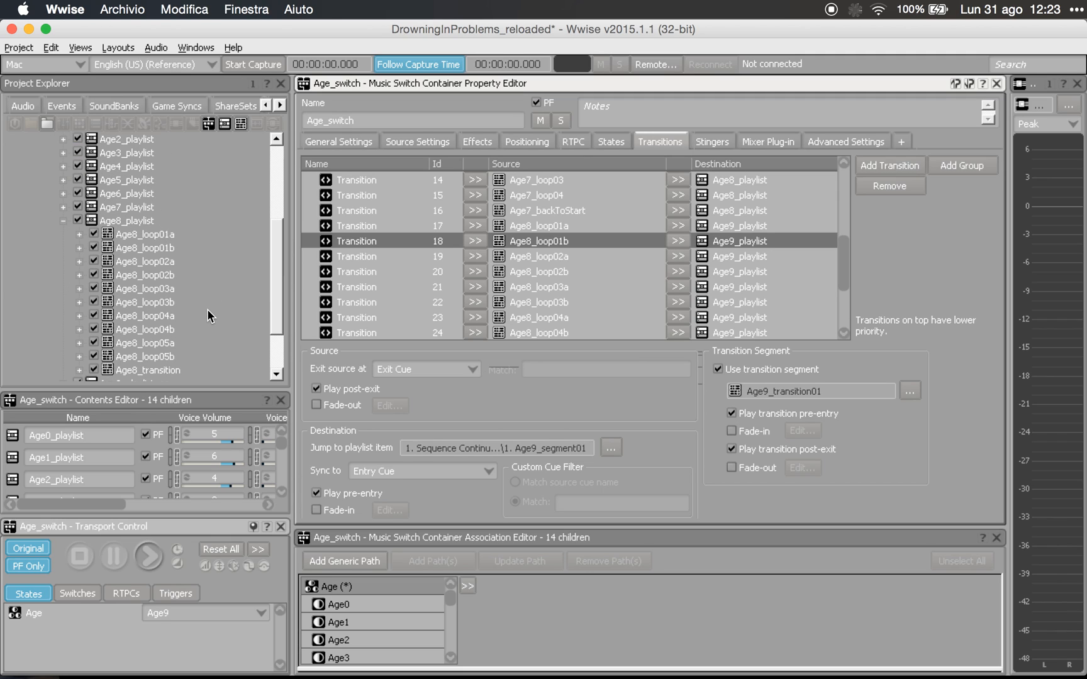
scroll(207, 309, "down", 1)
left_click(63, 180)
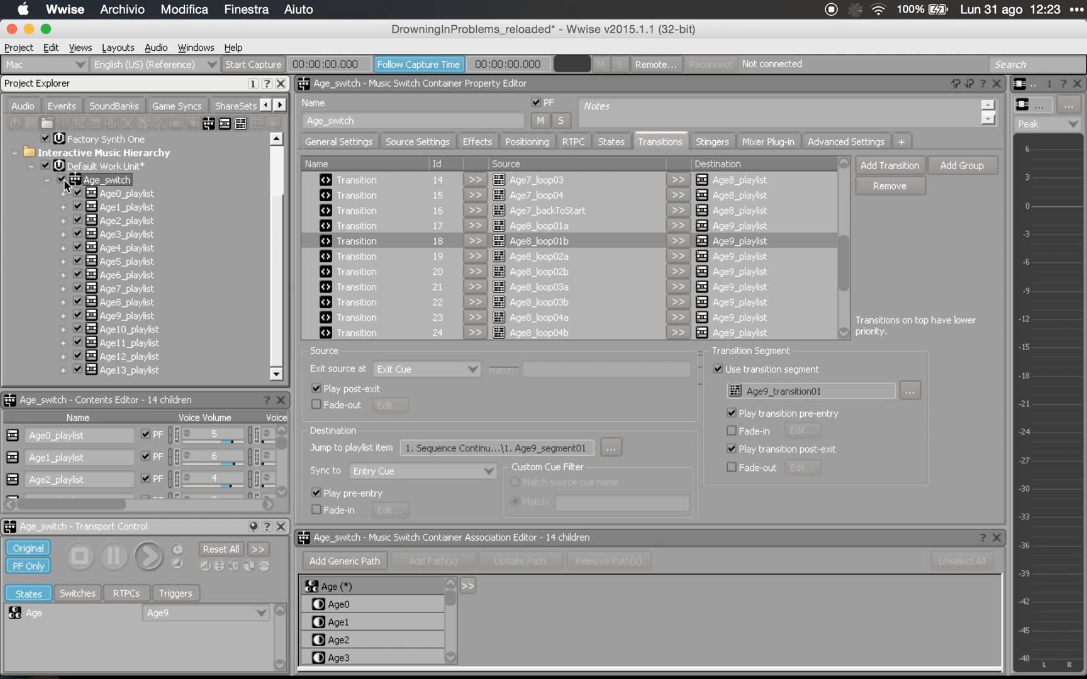
left_click(64, 316)
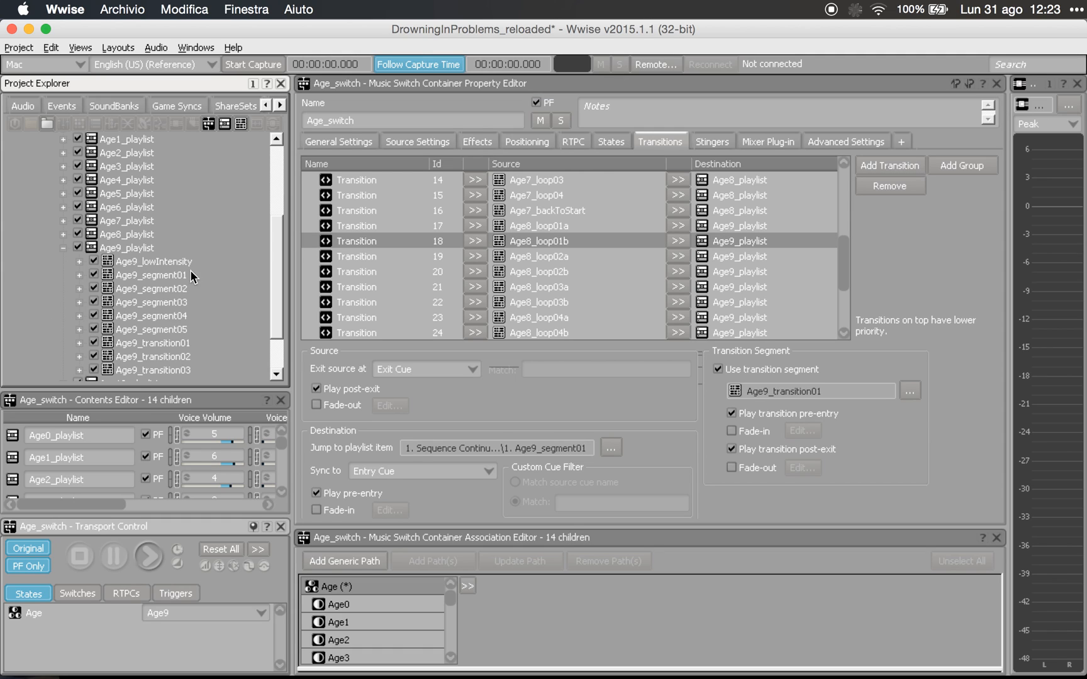
scroll(211, 247, "down", 2)
left_click(141, 193)
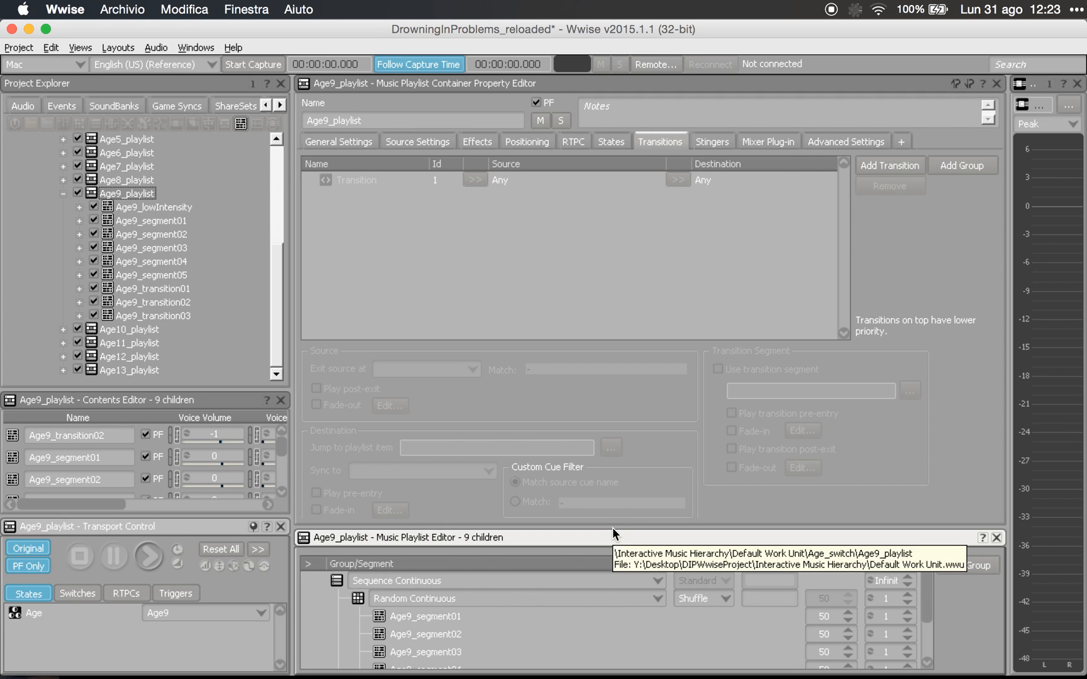
left_click_drag(612, 528, 620, 319)
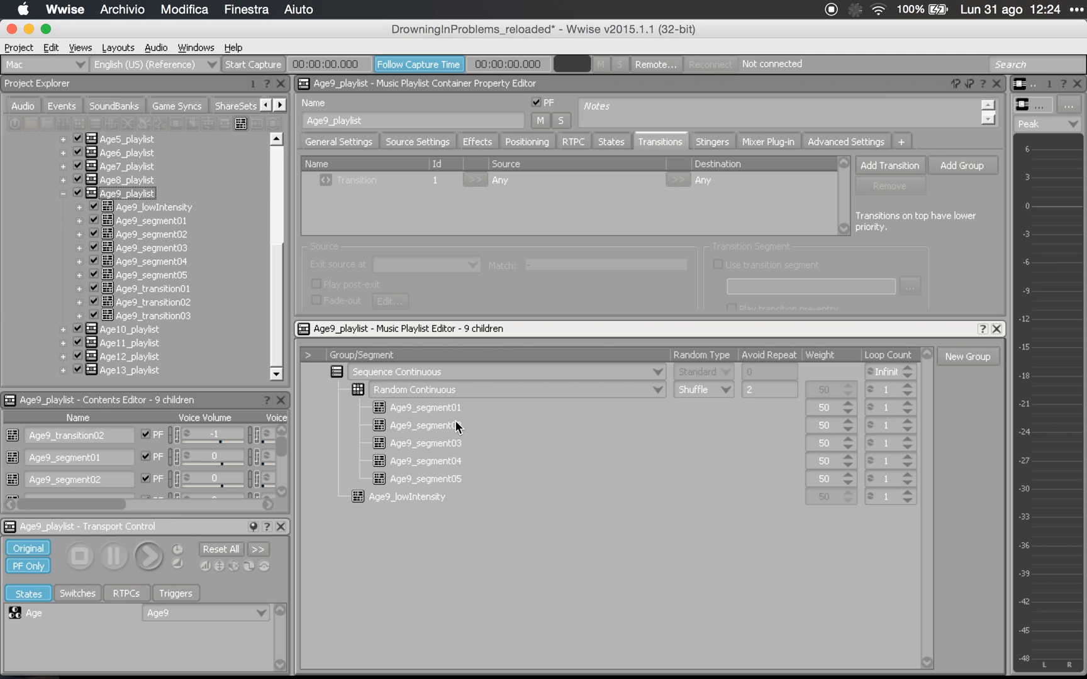
- Play Age9_playlist, then audition its Age9_segment01 and Age9_segment02 segments and stop playback
key("space")
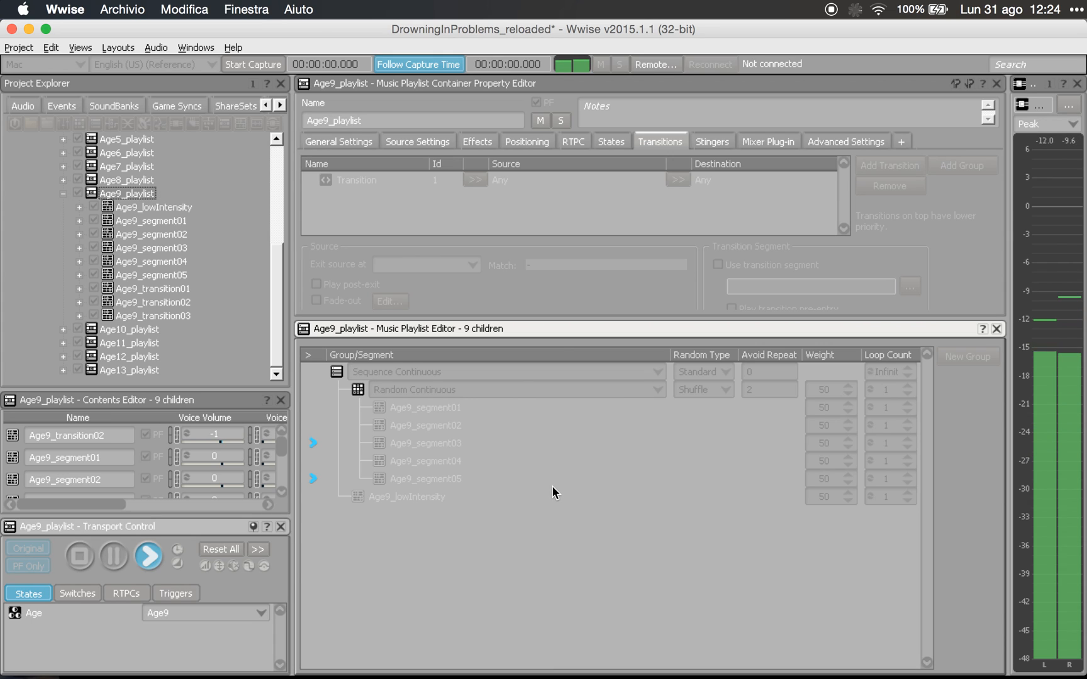
key("space")
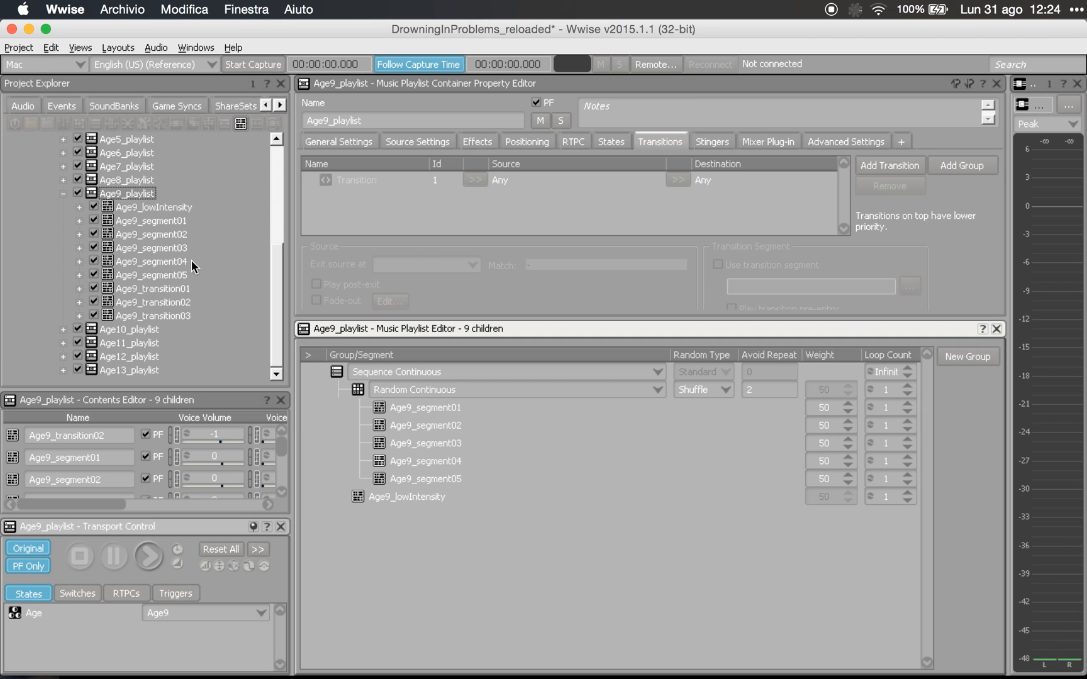
left_click(171, 224)
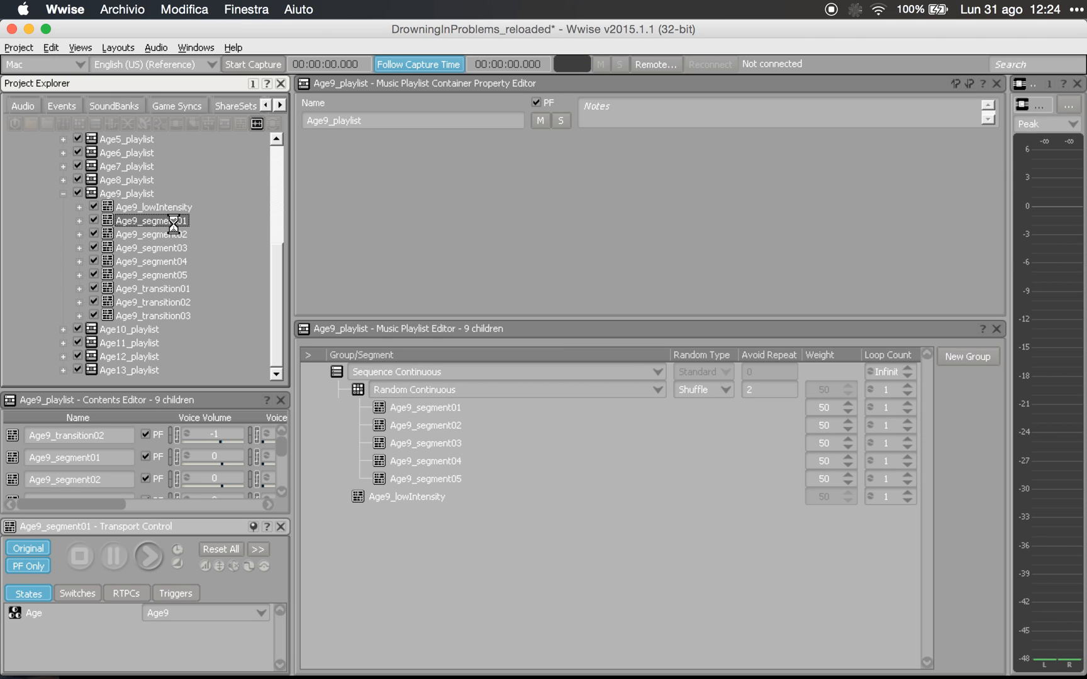
key("space")
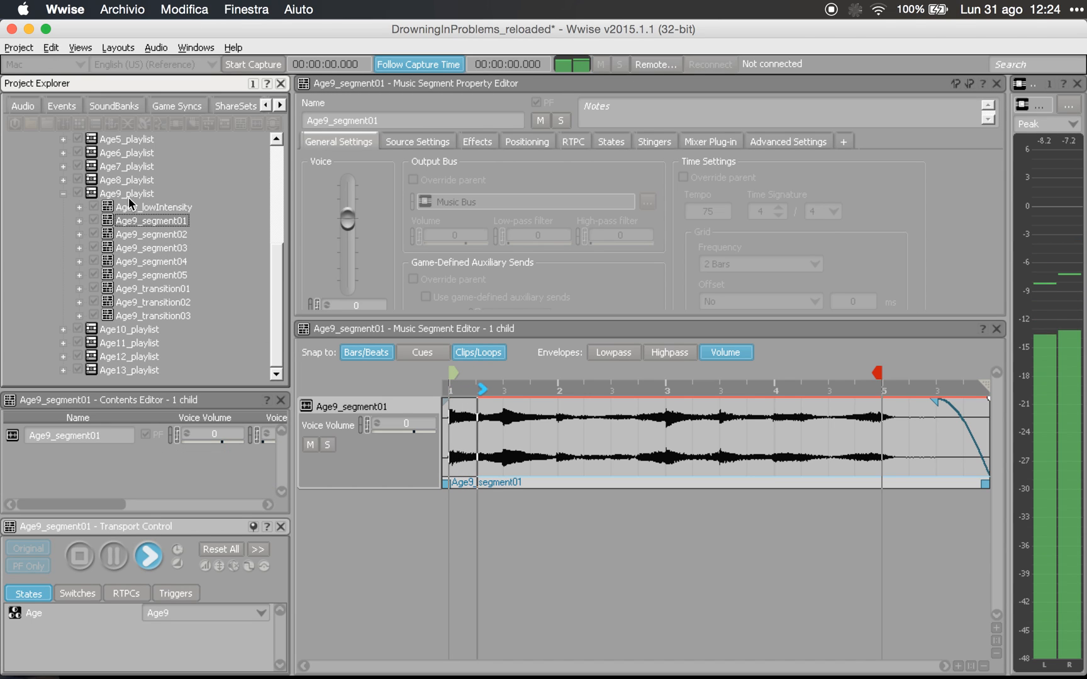
left_click(152, 235)
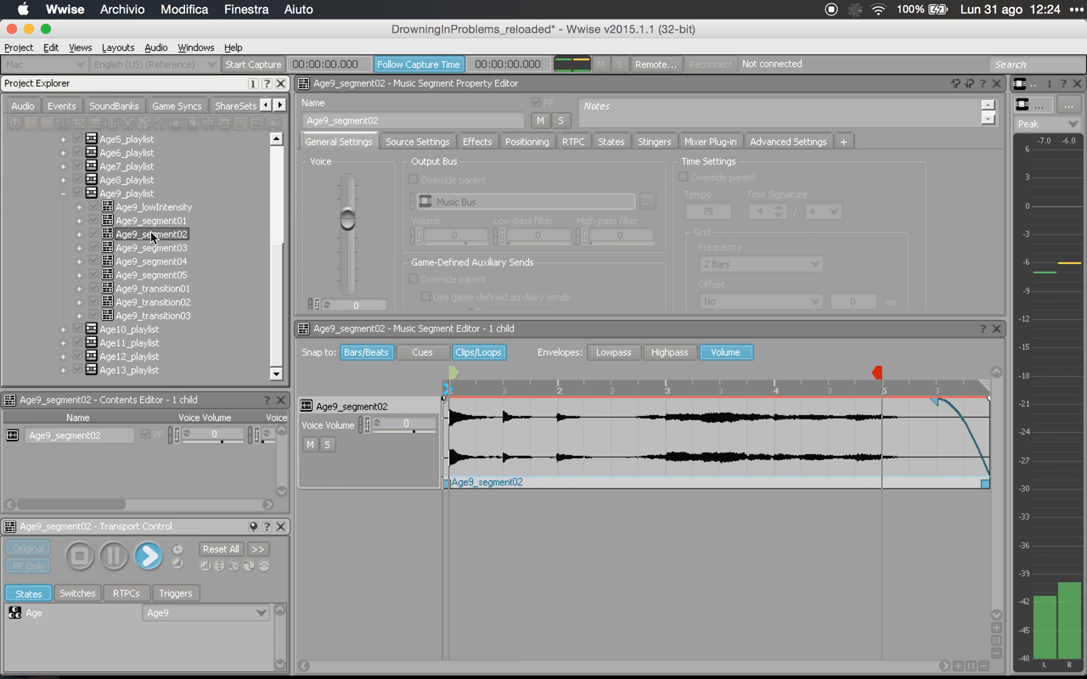
key("space")
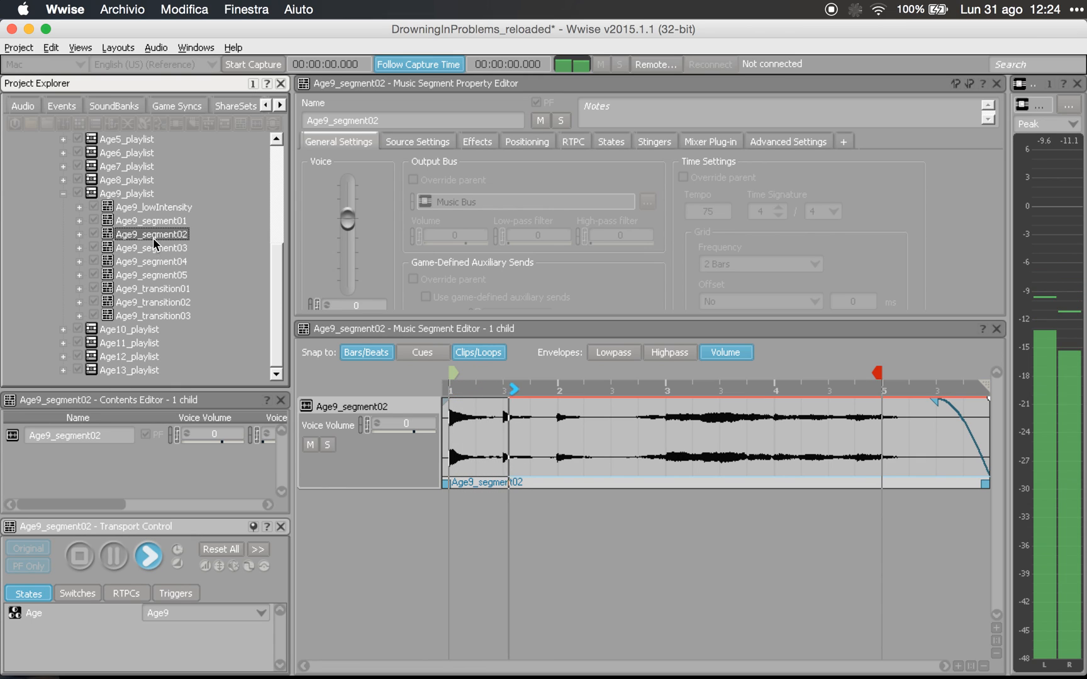
key("space")
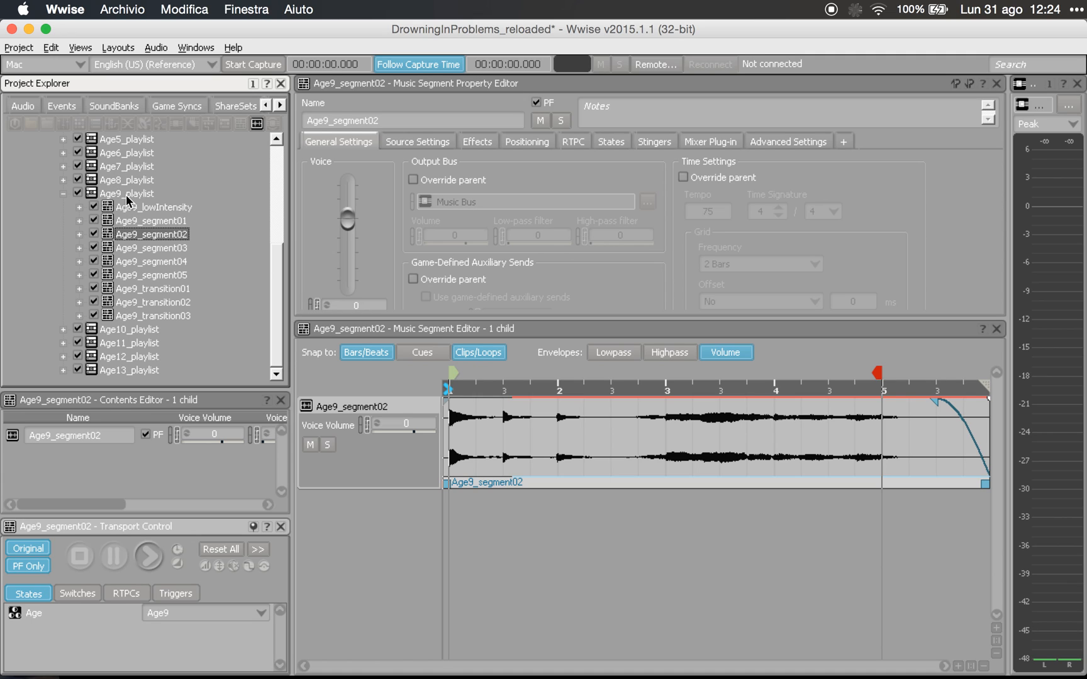
- Audition Age9_segment03, show the Age9_segment04 waveform, and play Age9_segment05
left_click(170, 248)
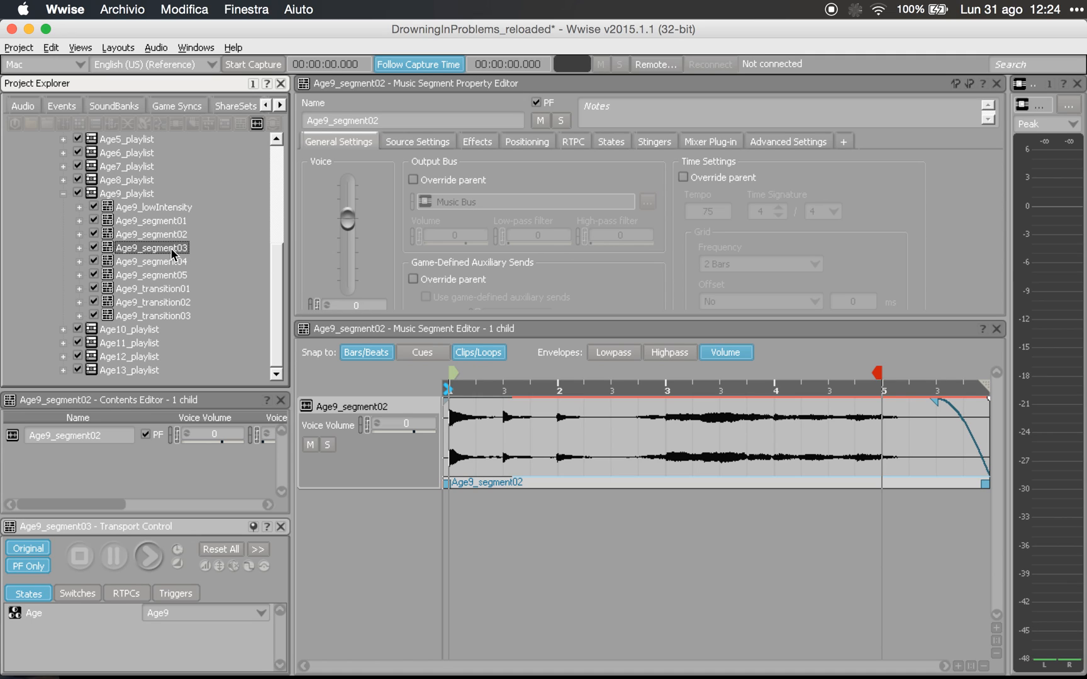
key("space")
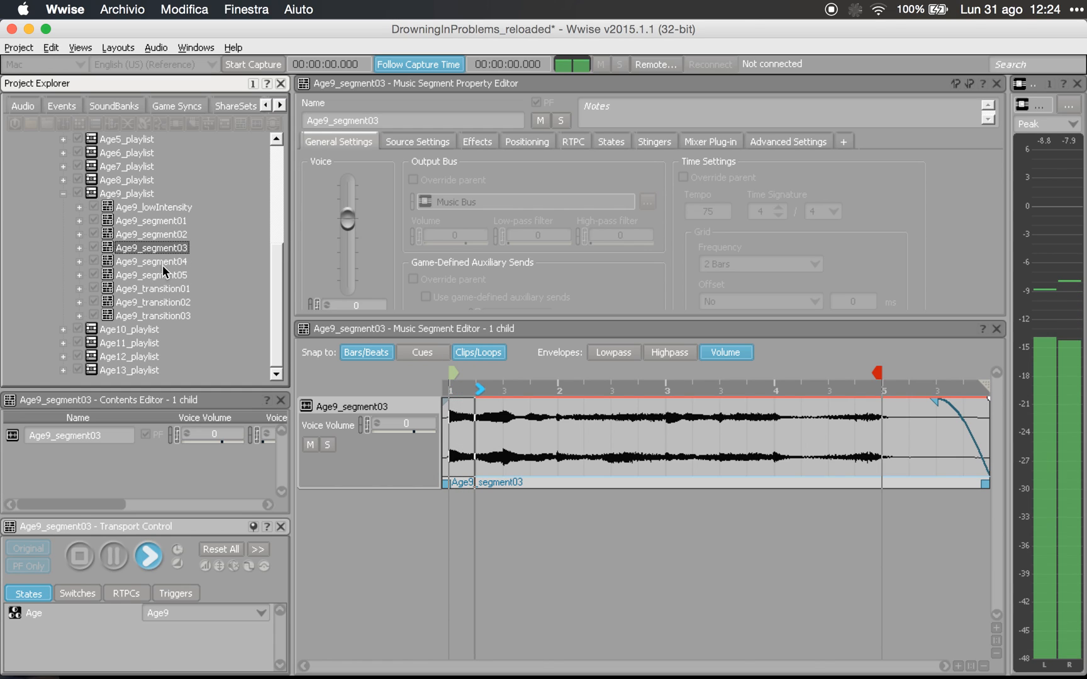
left_click(160, 261)
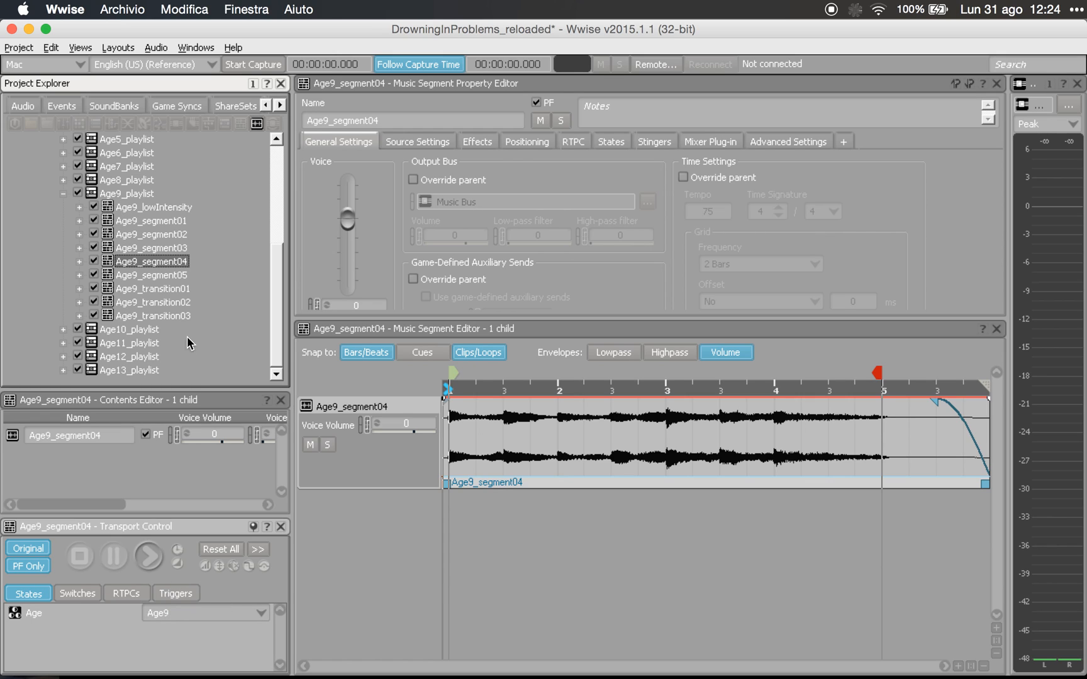
left_click(168, 273)
key("space")
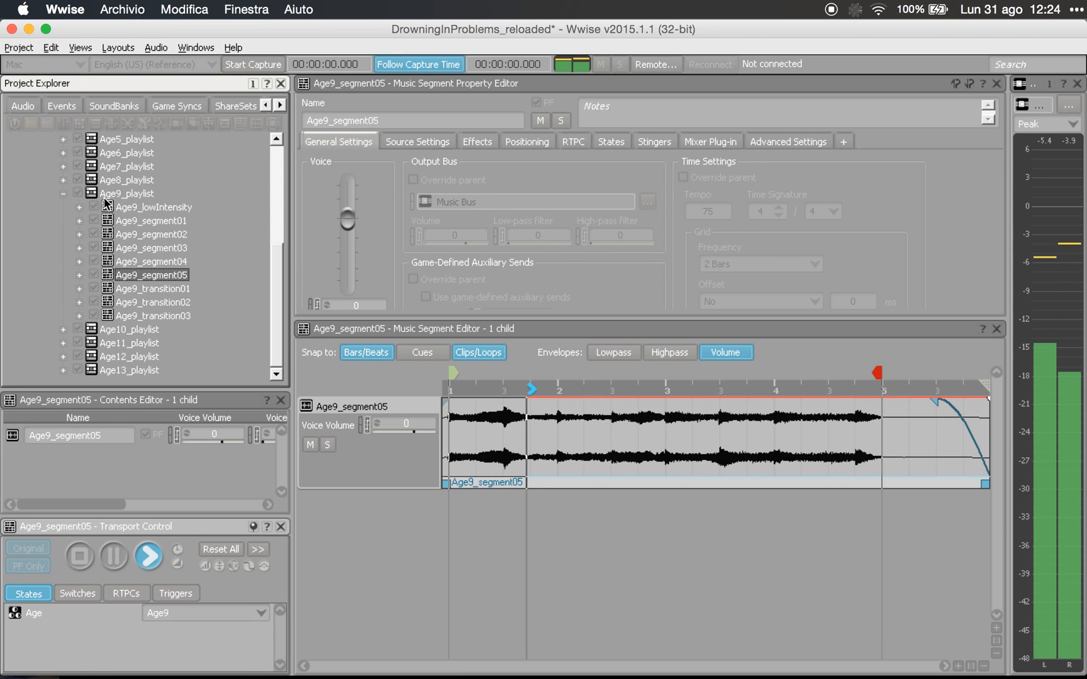
- Show Age9_playlist's groups and segments, then play its Age9_lowIntensity segment and stop playback
left_click(99, 195)
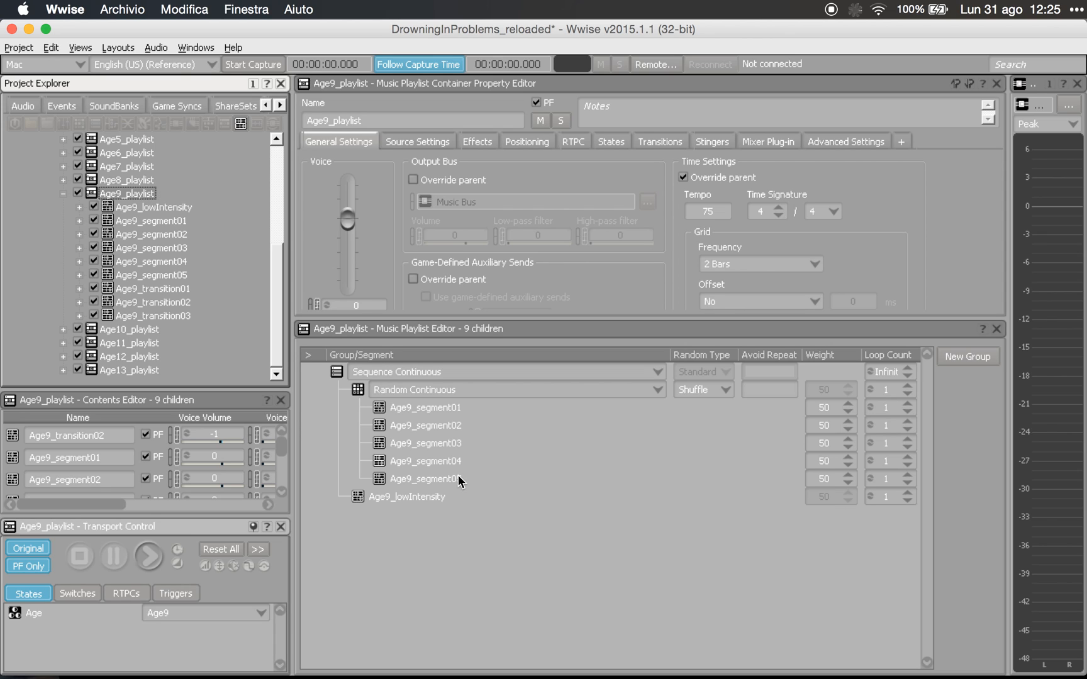
left_click(154, 204)
key("space")
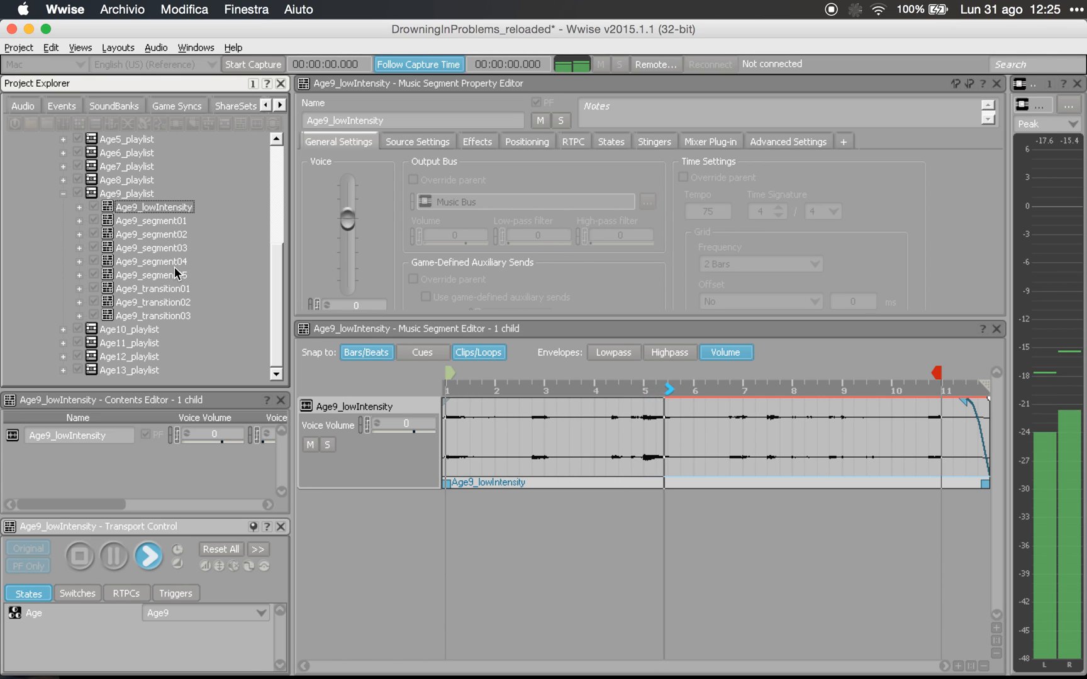
key("space")
- Collapse Age9_playlist, expand and audition Age10_playlist, and show its Age10_segment01 waveform
left_click(63, 194)
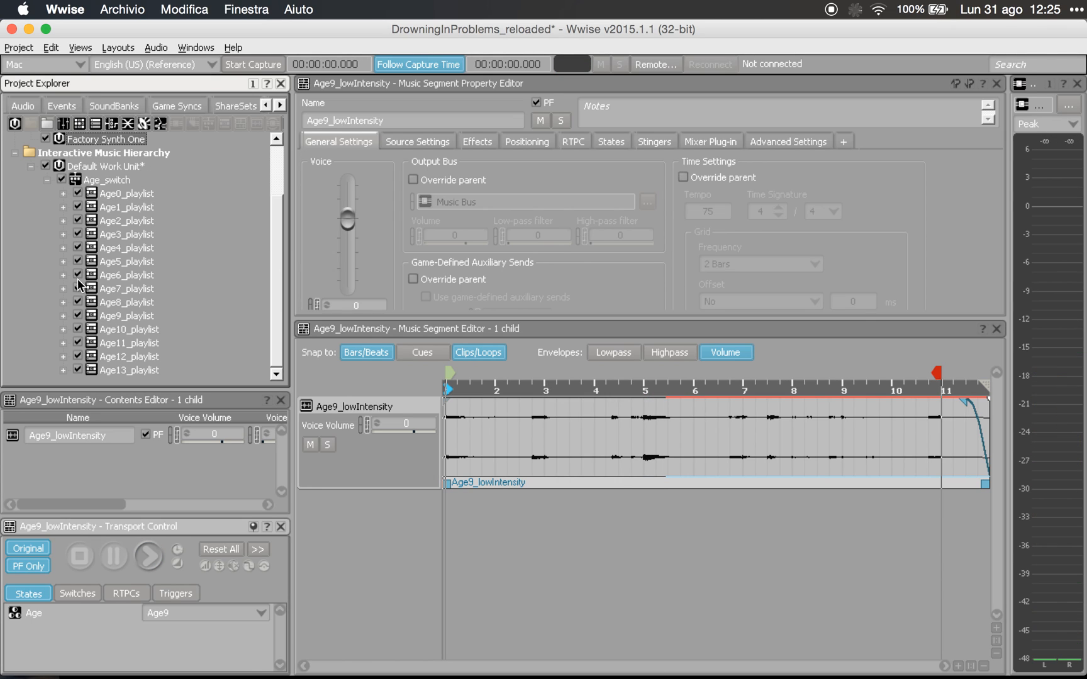
left_click(64, 329)
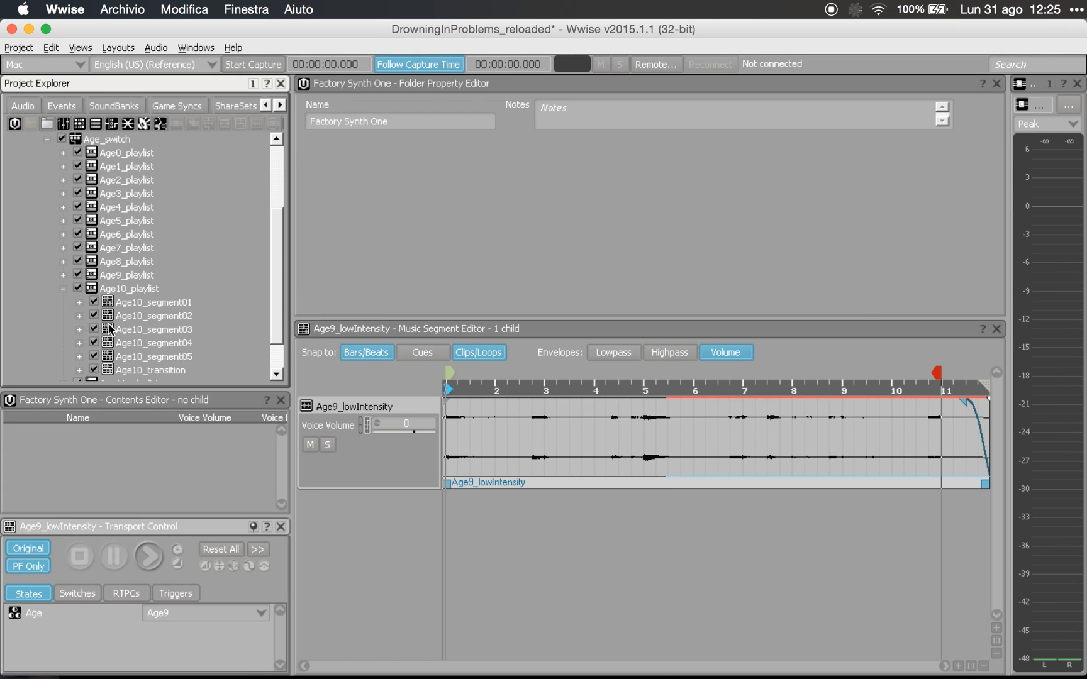
left_click(134, 289)
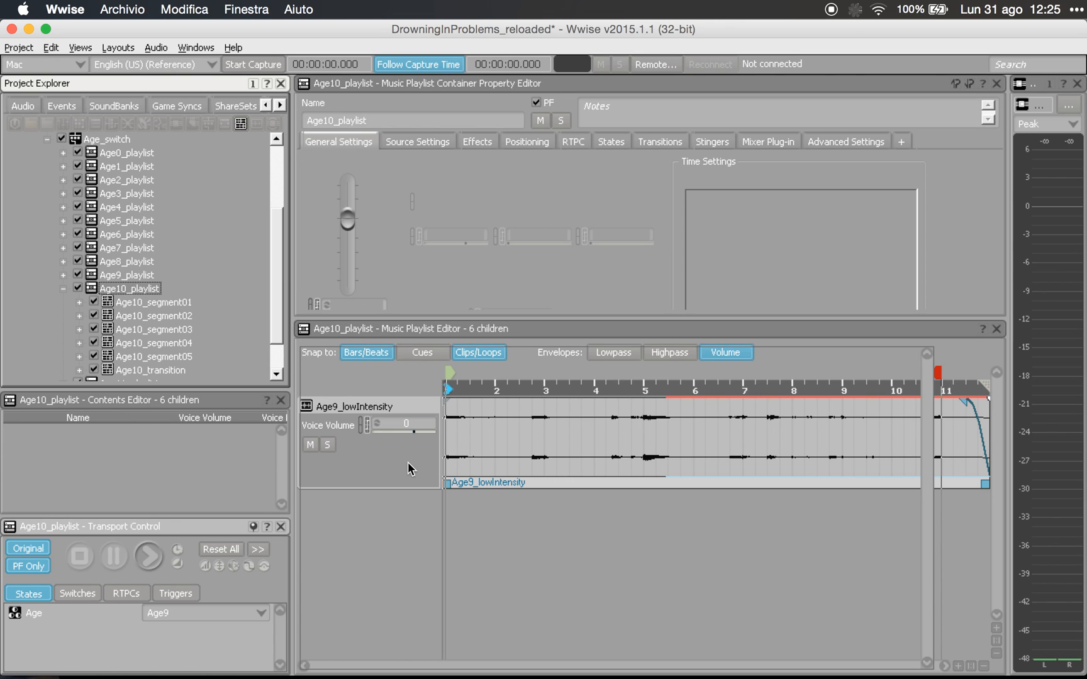
key("space")
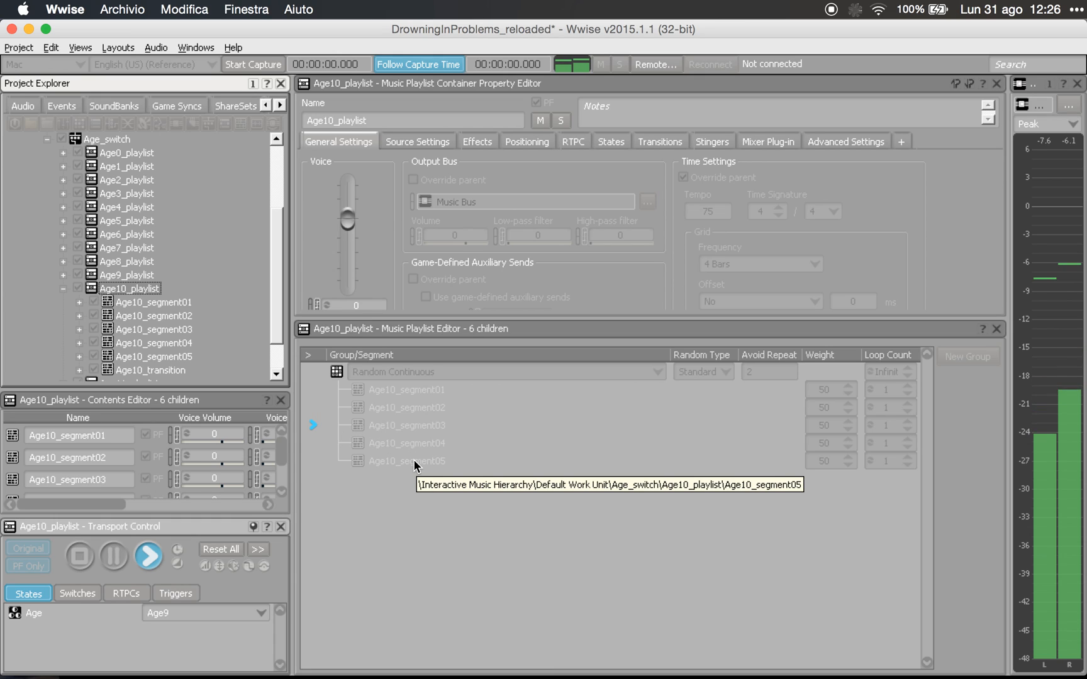
key("space")
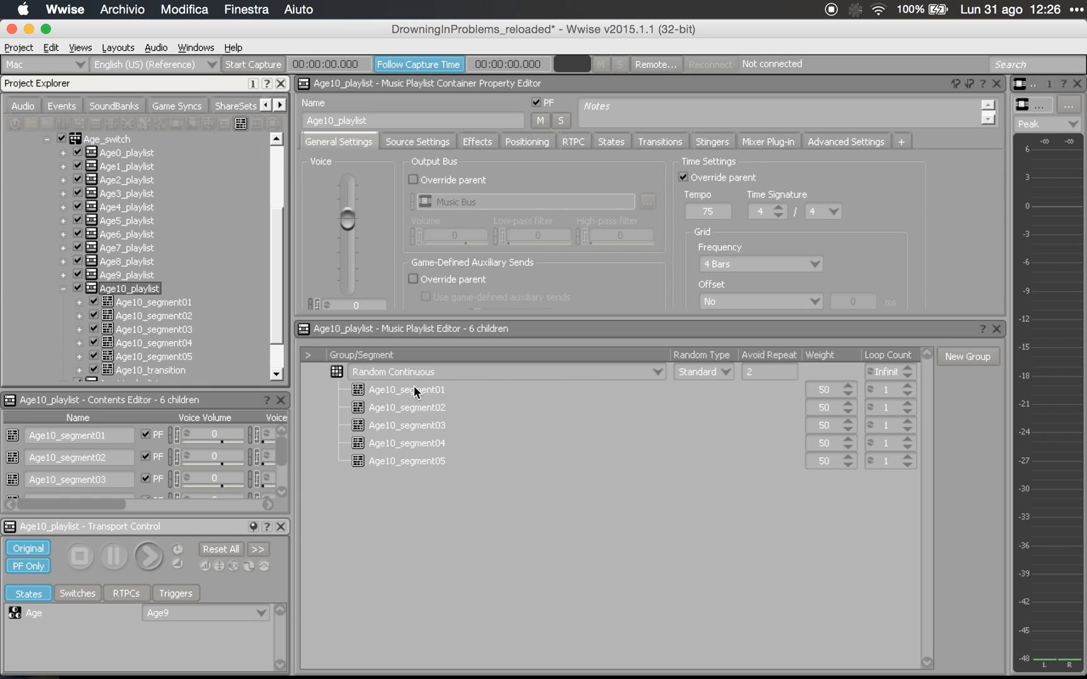
left_click(171, 302)
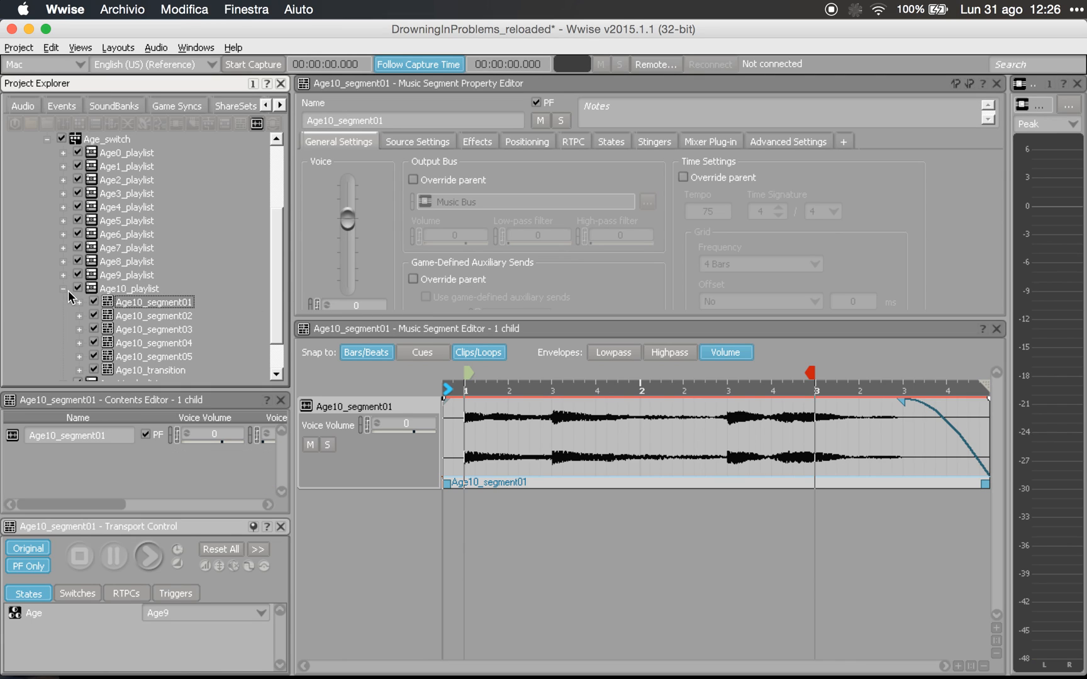
- Collapse Age10_playlist, expand and select Age11_playlist, then audition its Age11_loop segment and stop playback
left_click(63, 288)
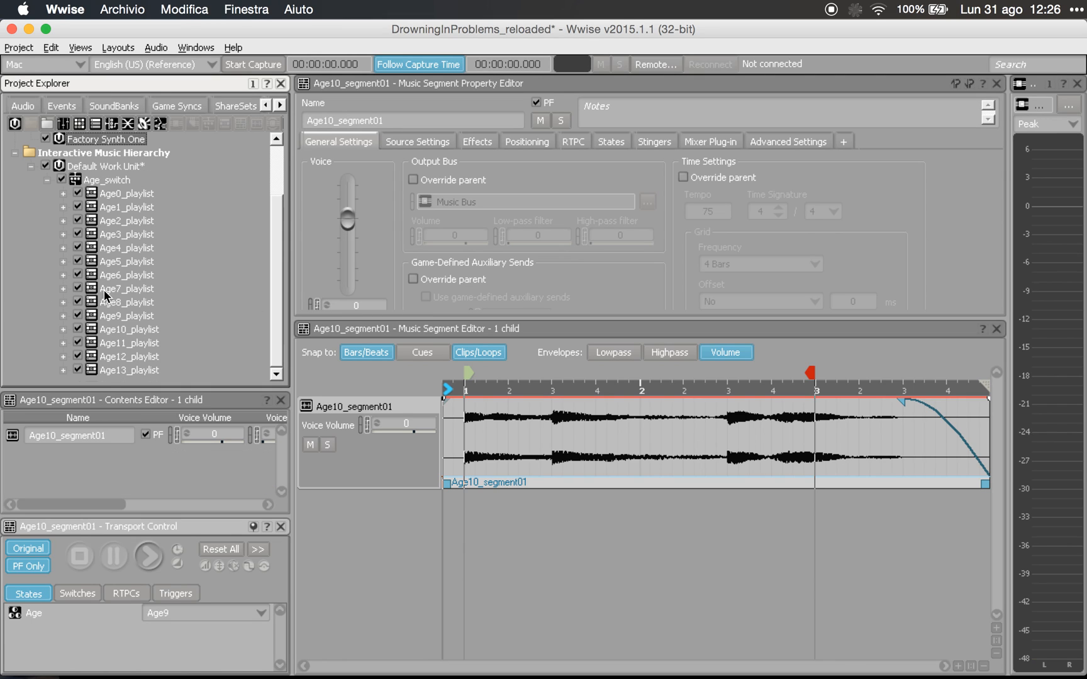
double_click(146, 342)
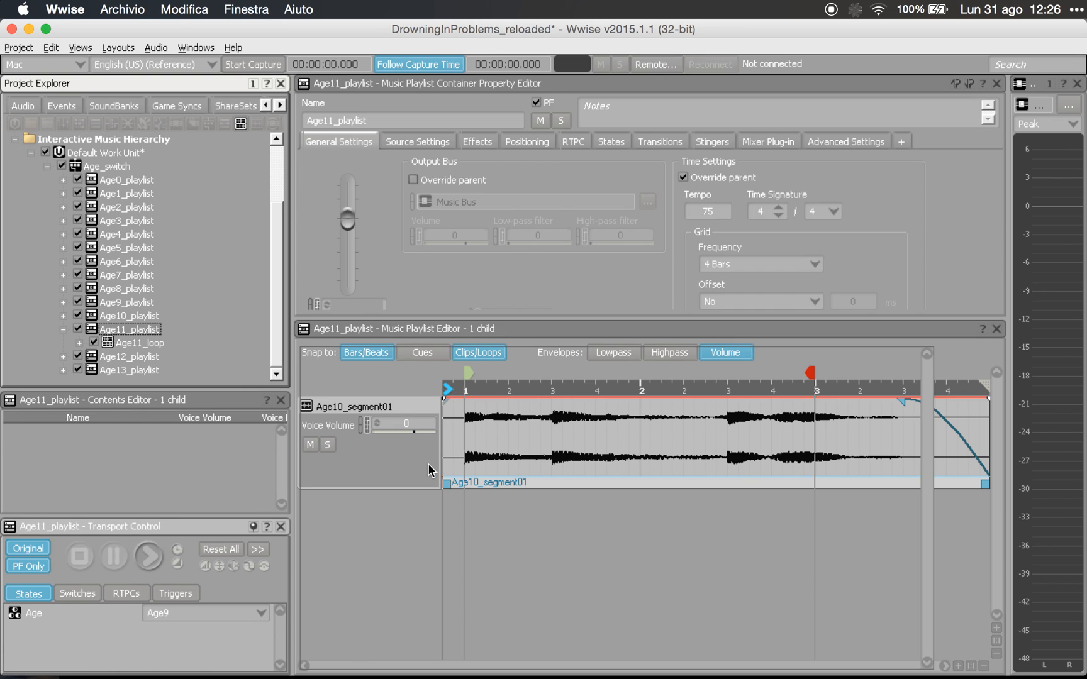
left_click(133, 342)
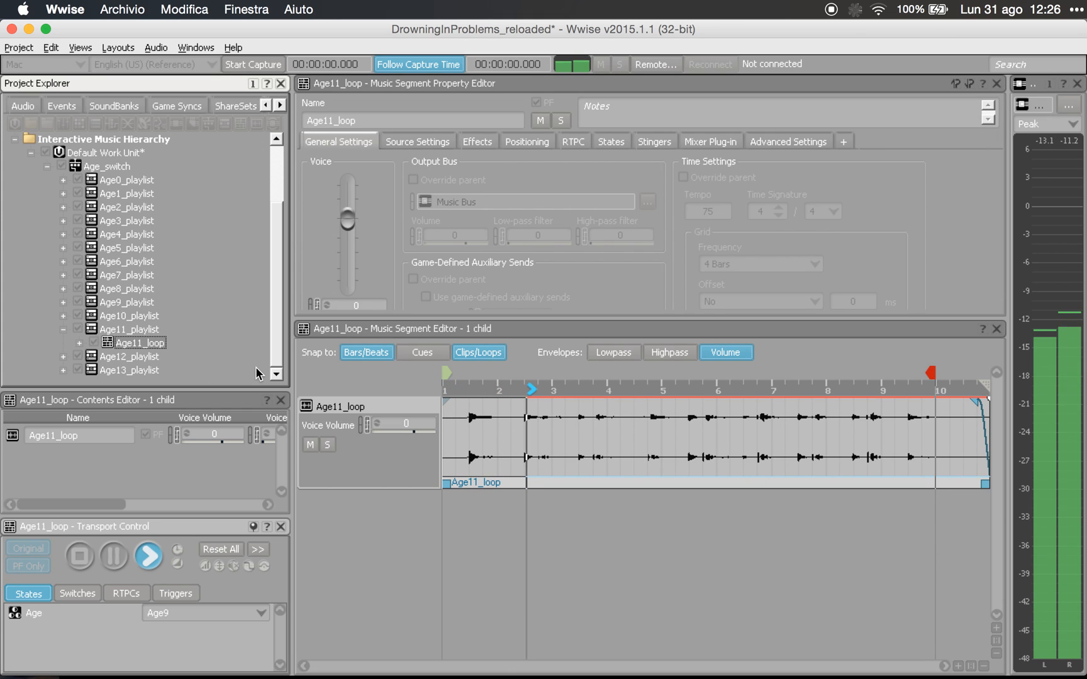
key("space")
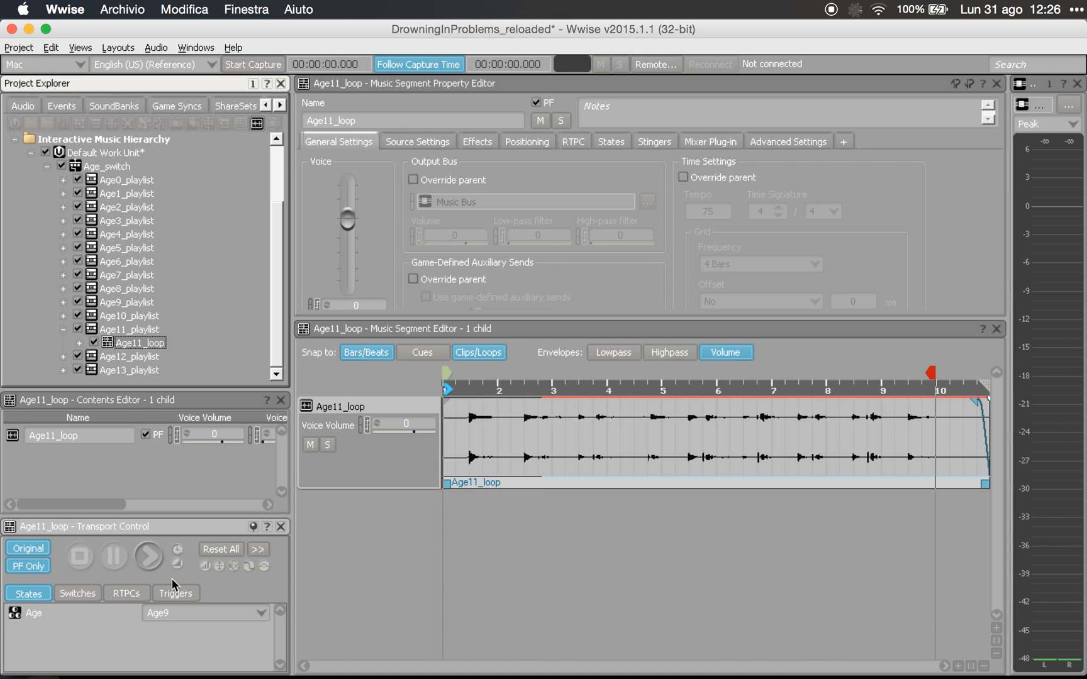
- Play the Age_switch container with the Age state set to Age10, and switch the state to Age11 during playback
left_click(173, 619)
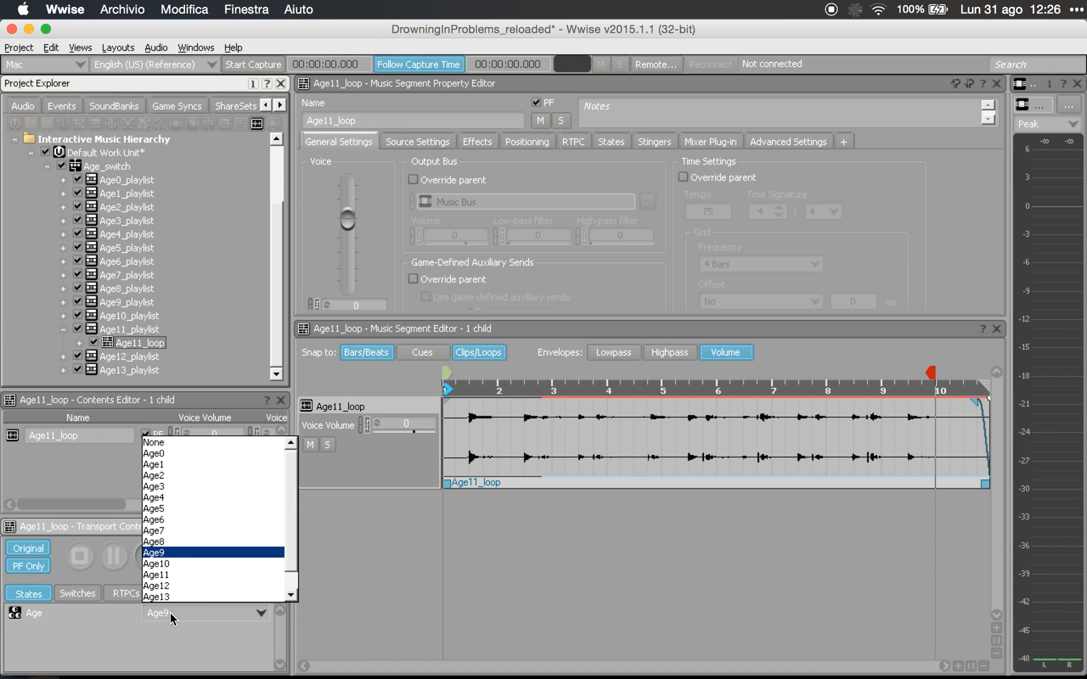
left_click(189, 563)
left_click(126, 167)
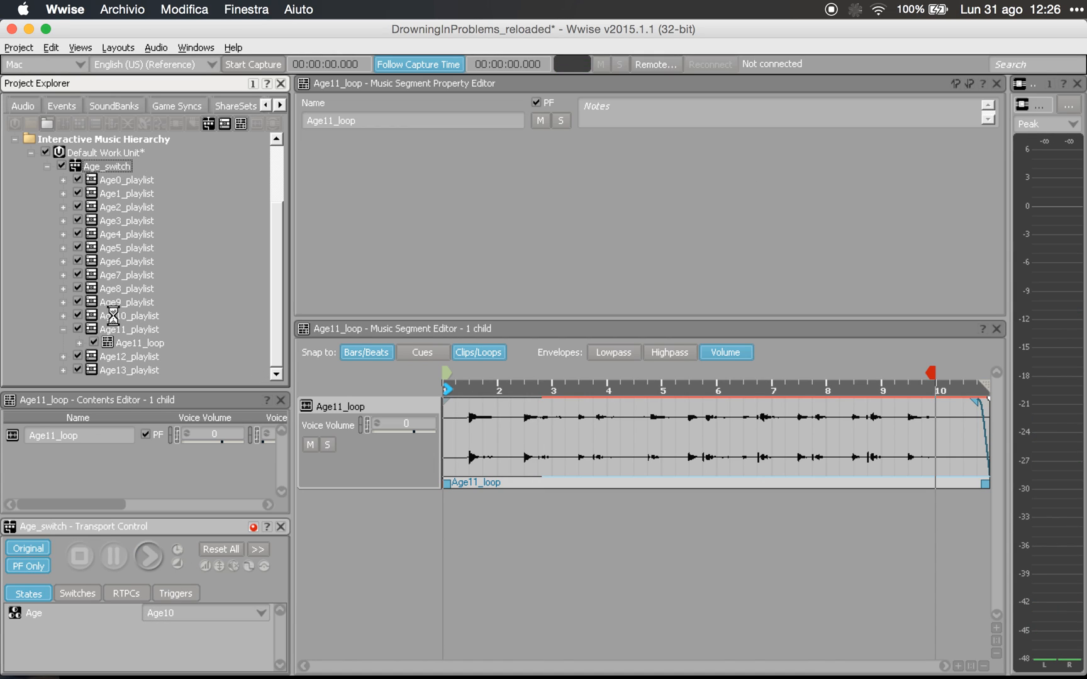
key("space")
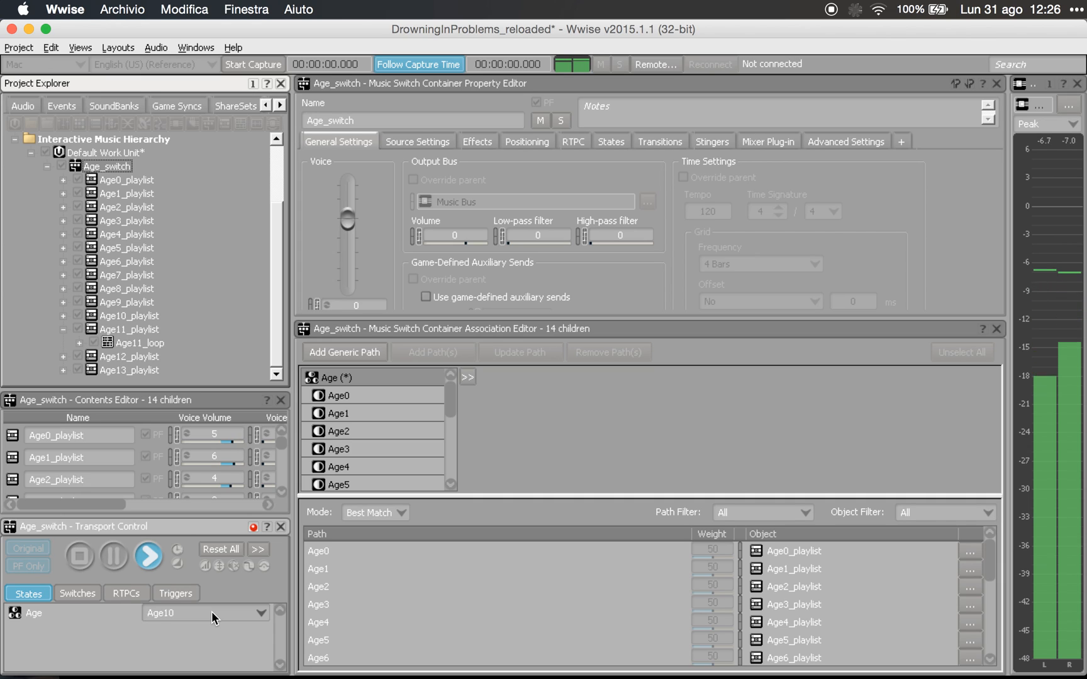
left_click(212, 612)
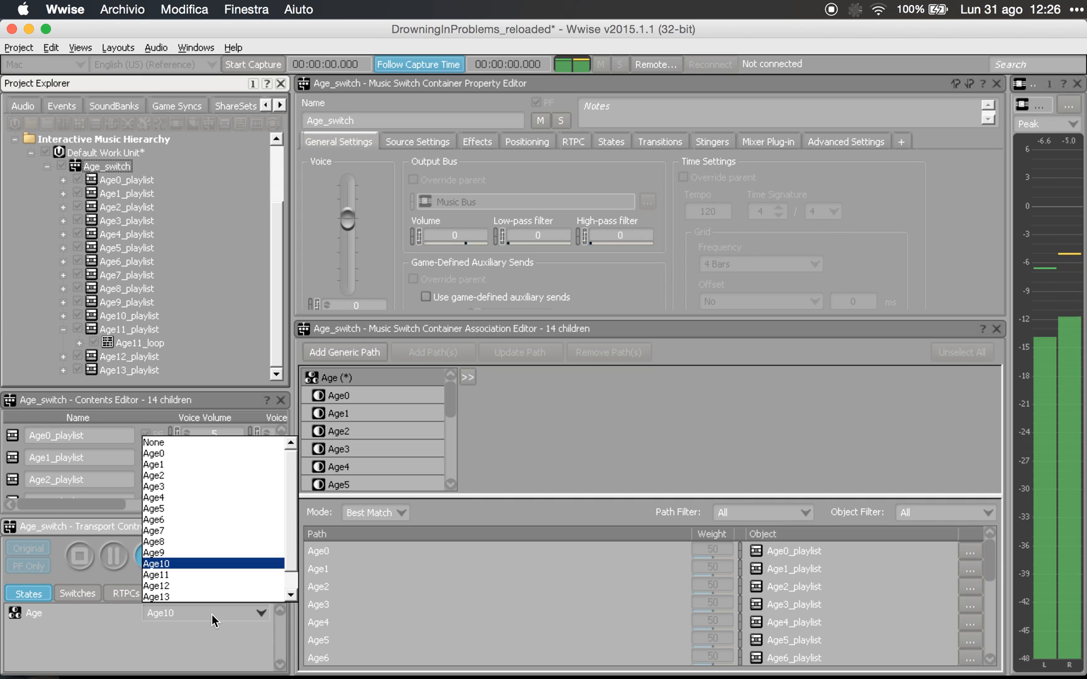
left_click(221, 574)
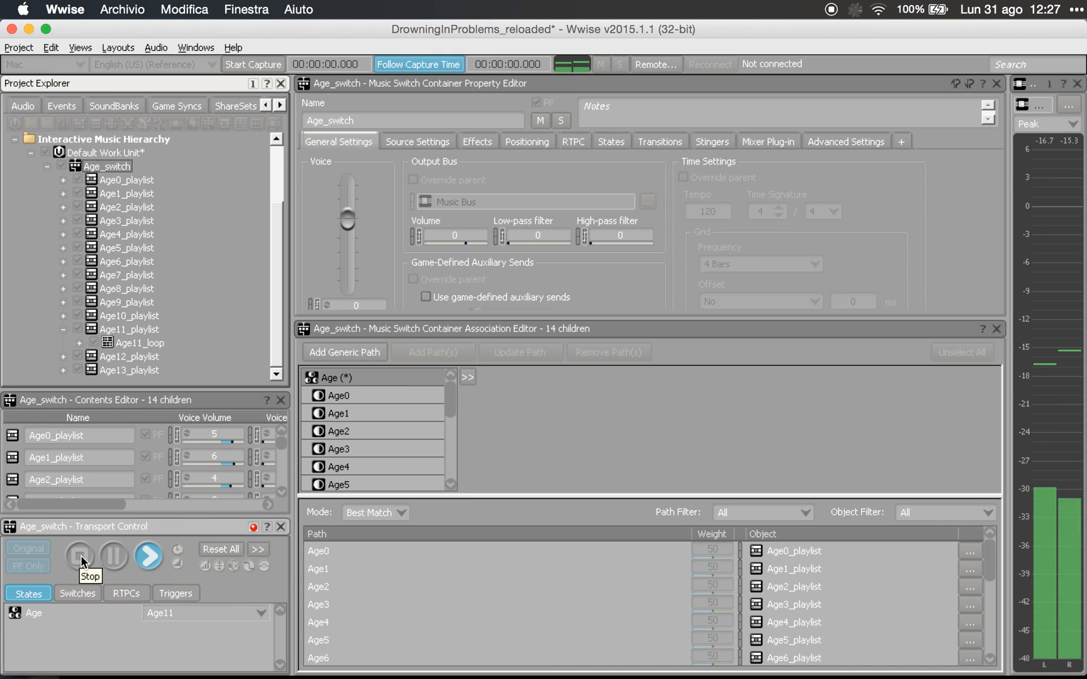
- Switch the Age state to Age12 during Age_switch playback, collapse Age11_playlist, and stop playback
left_click(232, 612)
left_click(233, 583)
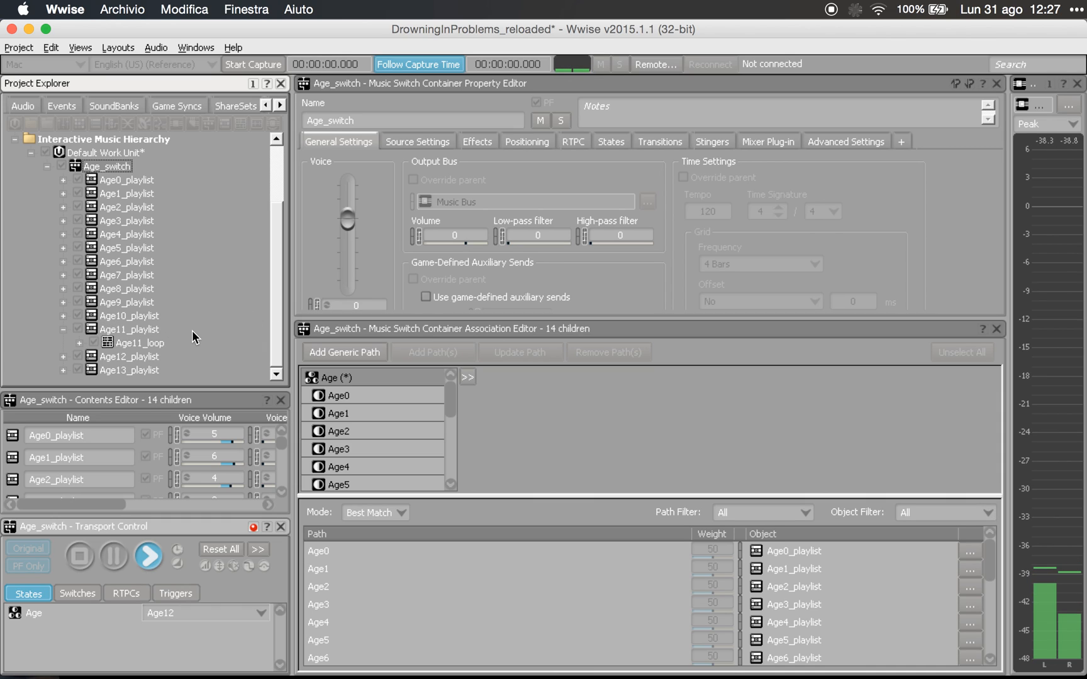
left_click(63, 330)
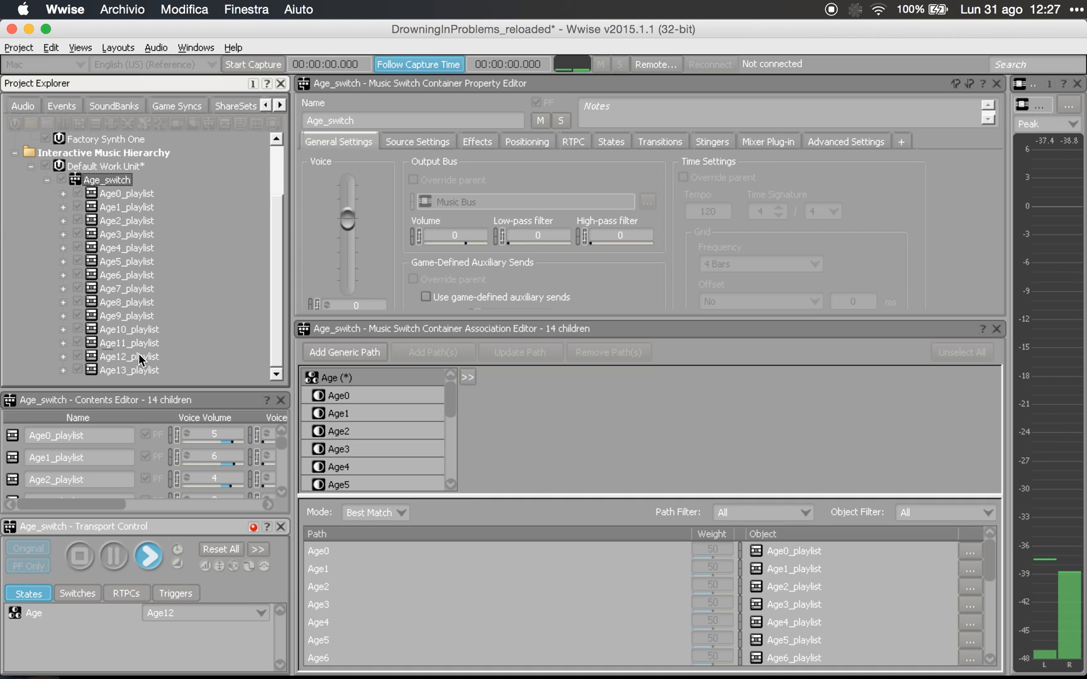
key("space")
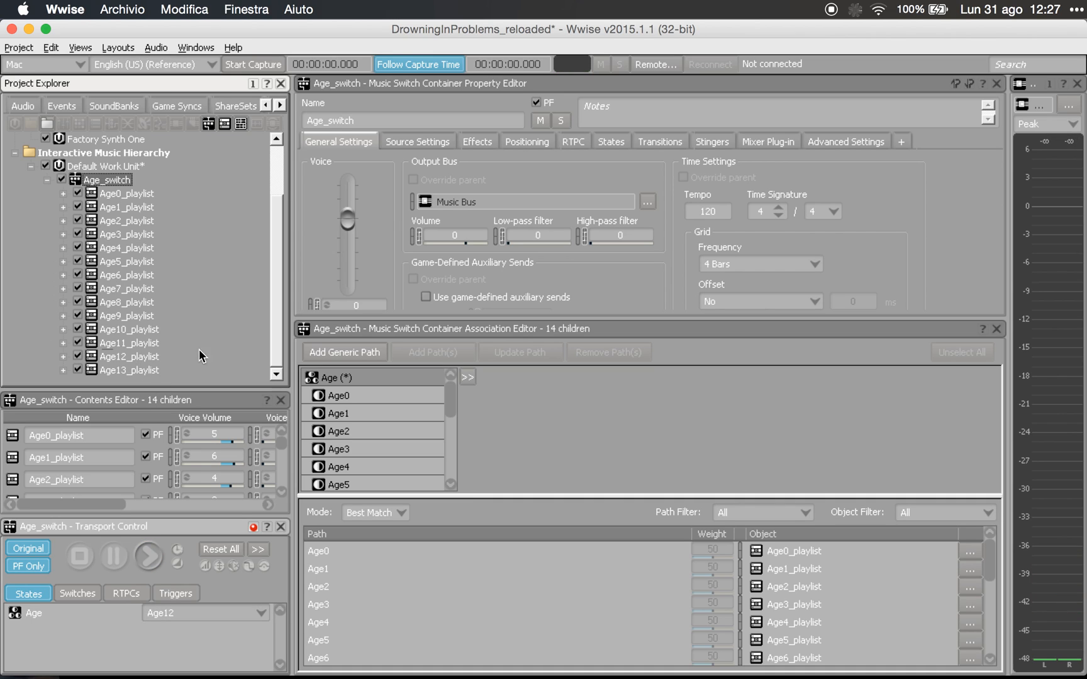
- Show Age13_playlist's sequence and briefly start and stop playback in the pinned transport
left_click(127, 370)
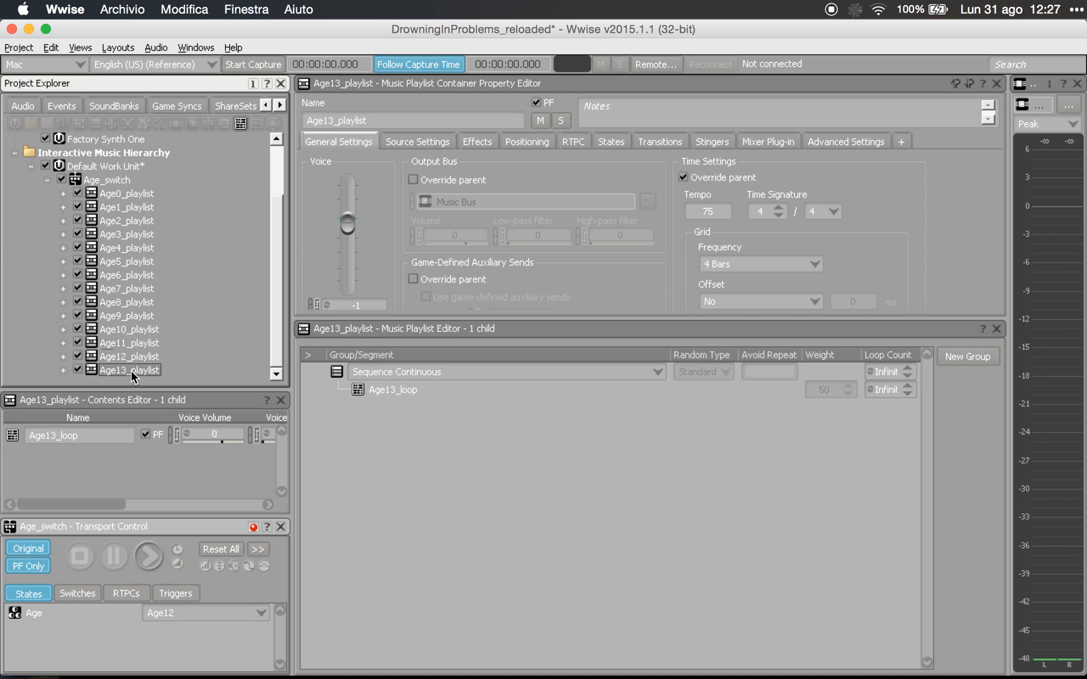
key("space")
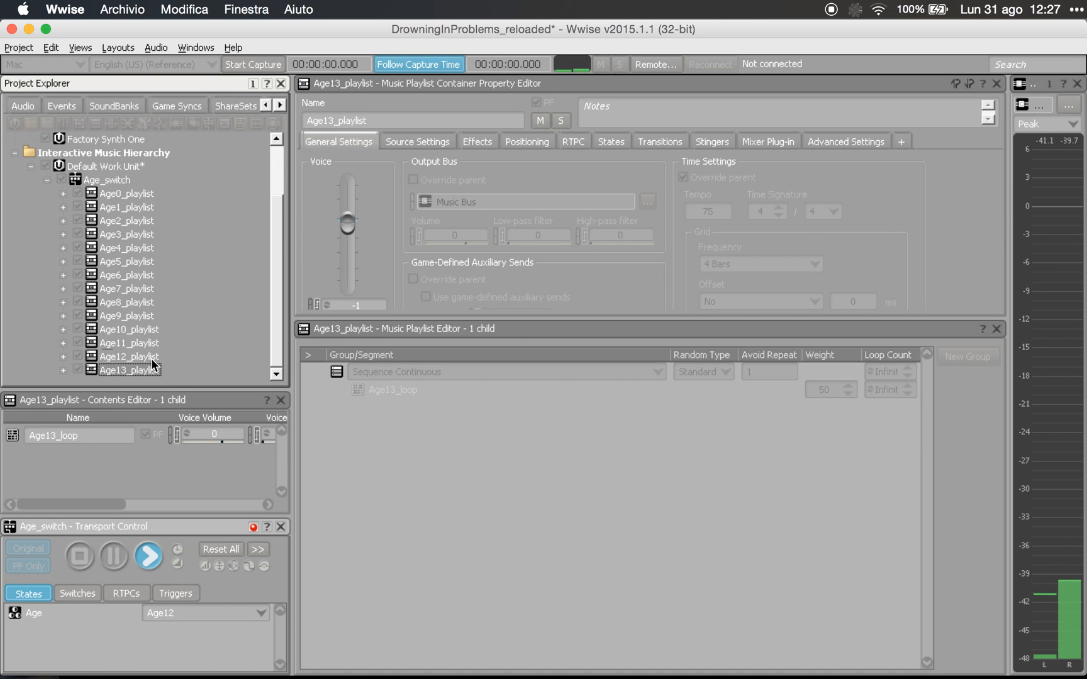
key("space")
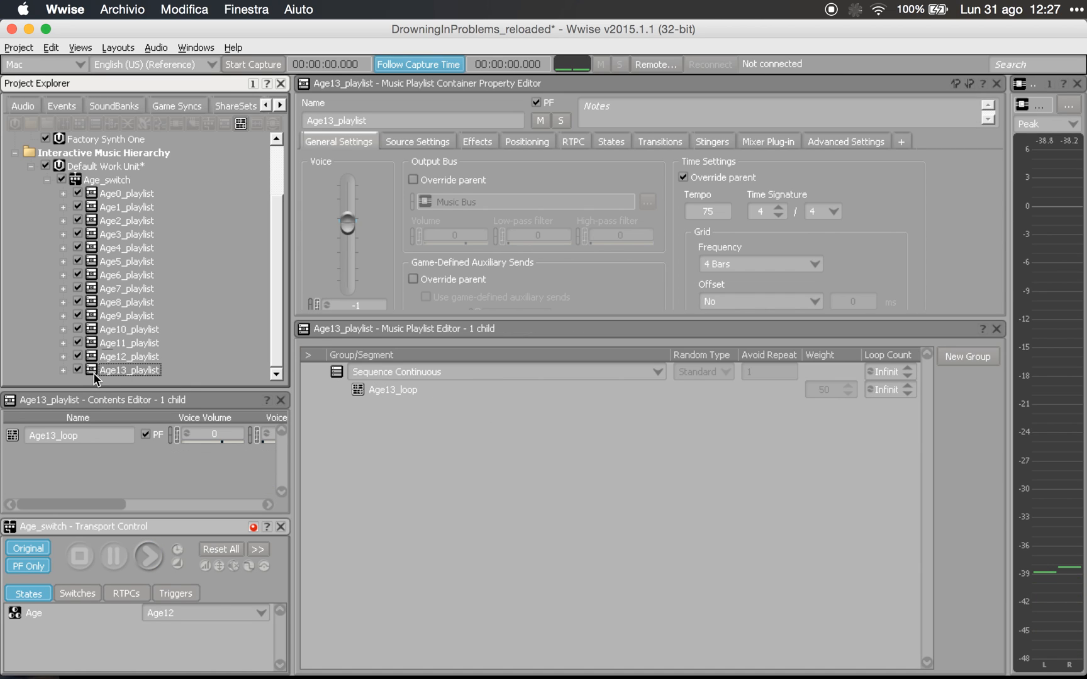
- Expand Age13_playlist, unpin Age_switch from the transport, and audition the Age13_loop segment
left_click(63, 370)
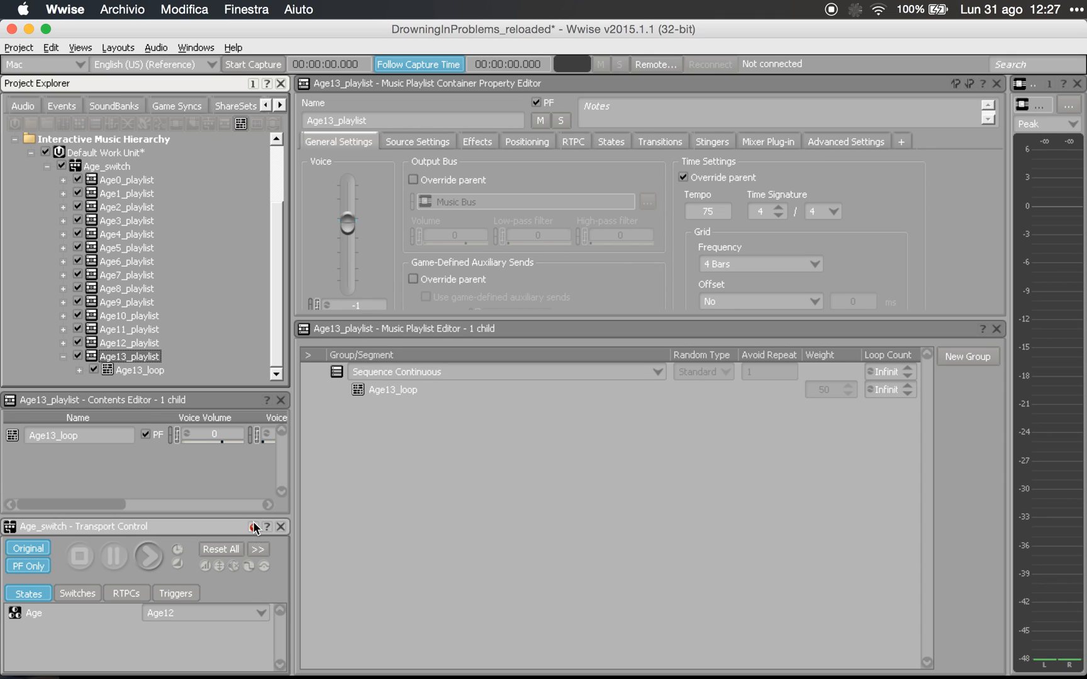
left_click(144, 370)
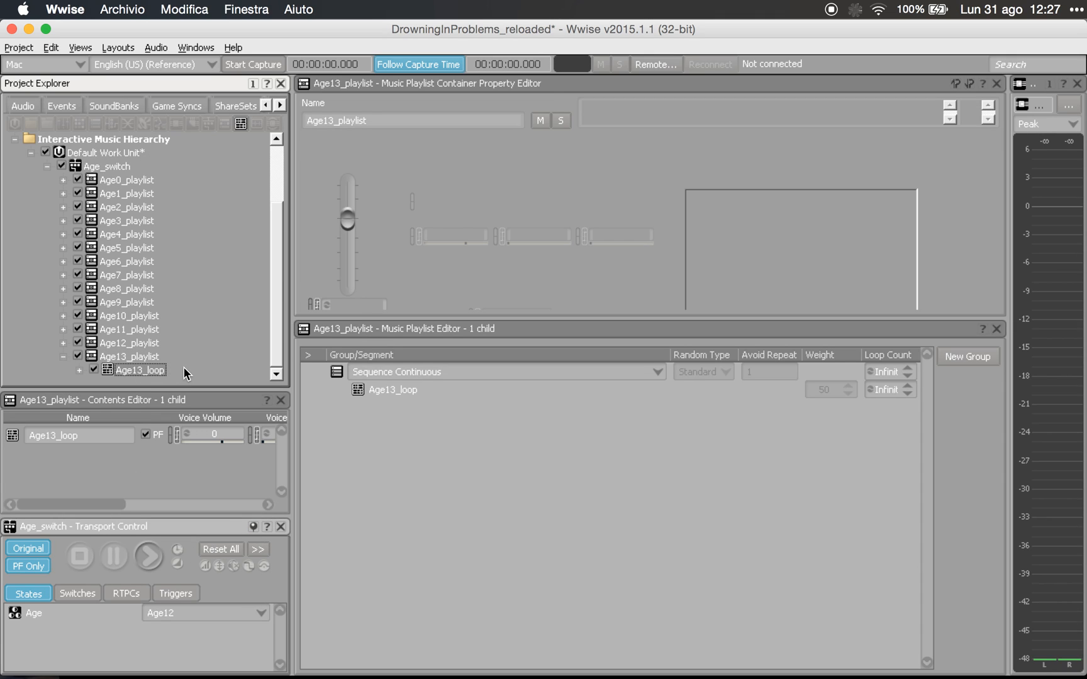
key("space")
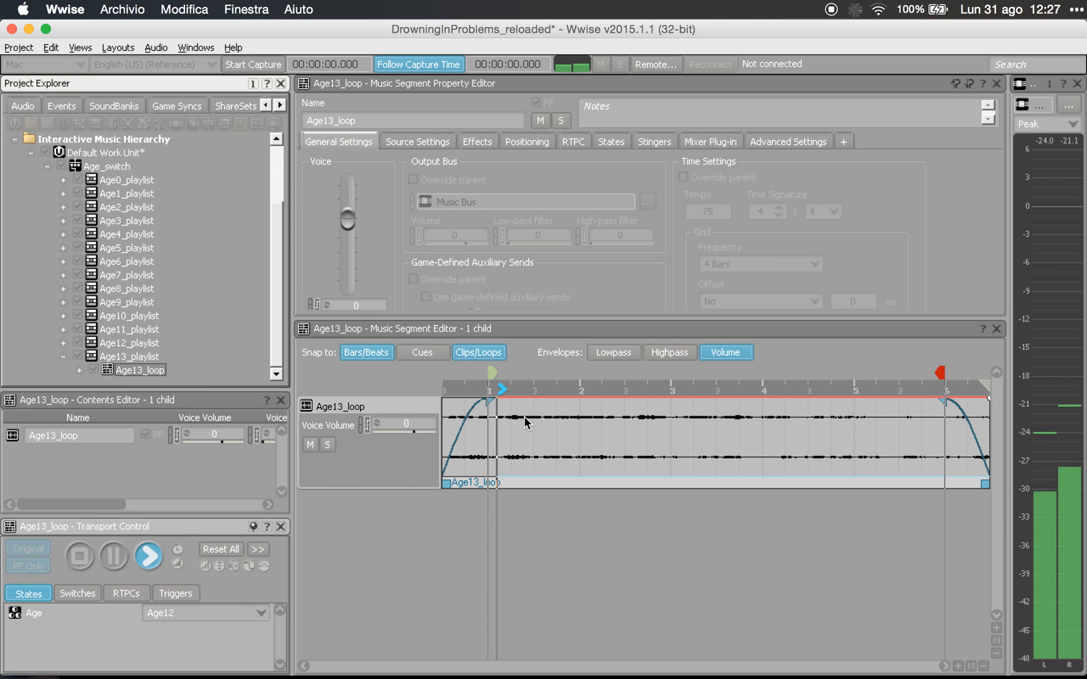
key("space")
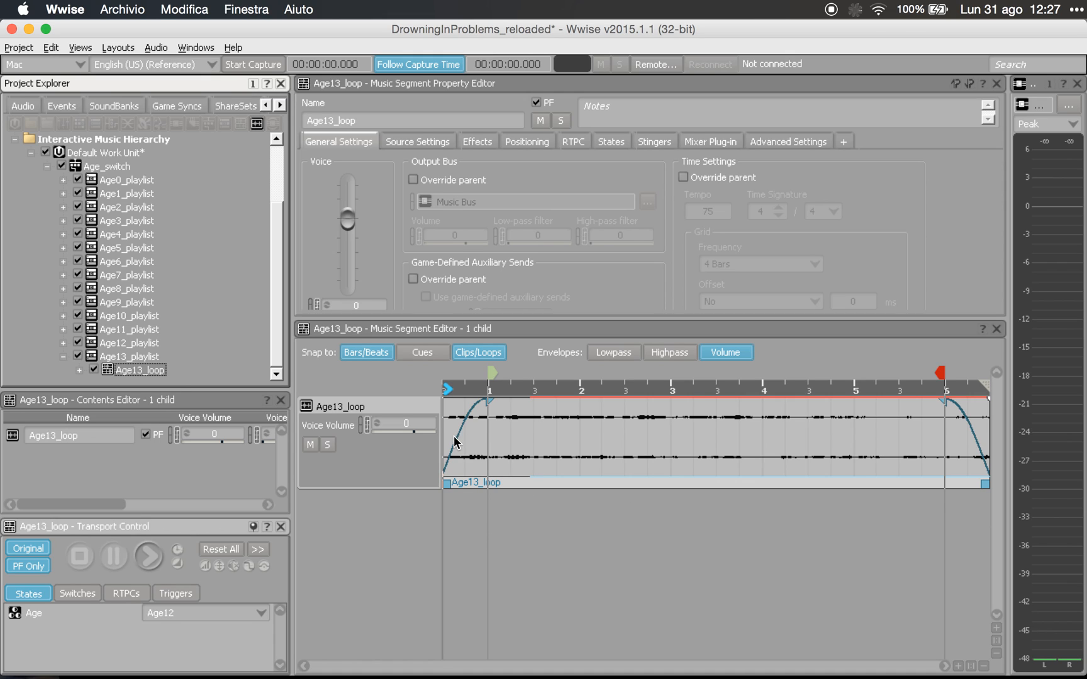
- Collapse Age13_playlist, set the Age state to Age3, and show the Age_switch container's transition list
left_click(64, 357)
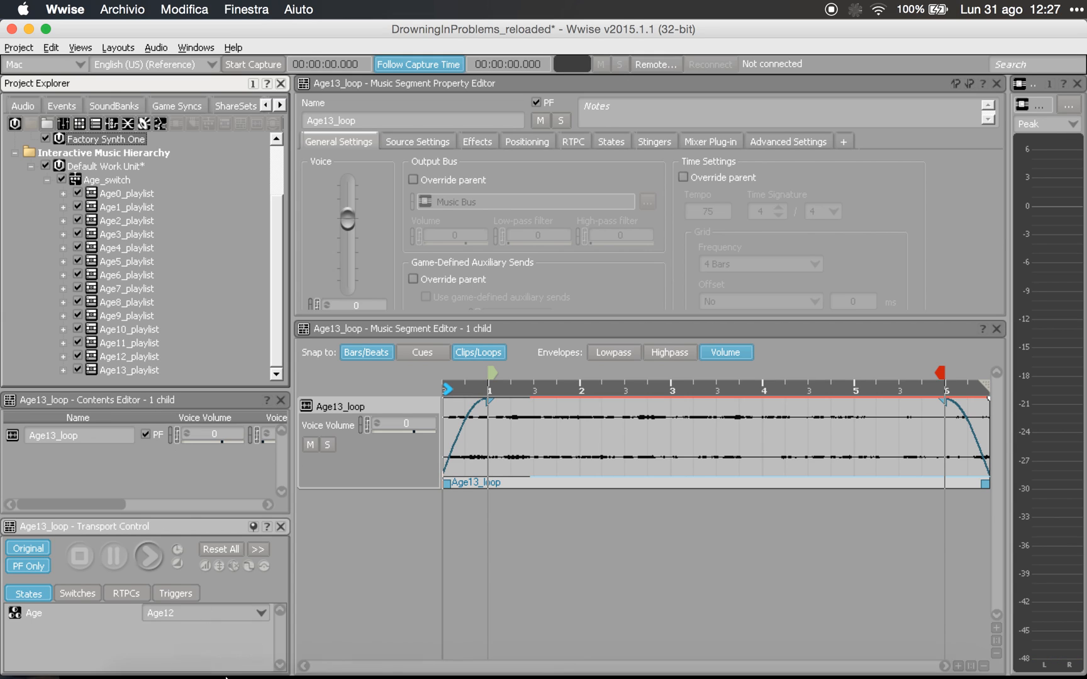
left_click(199, 611)
left_click(220, 483)
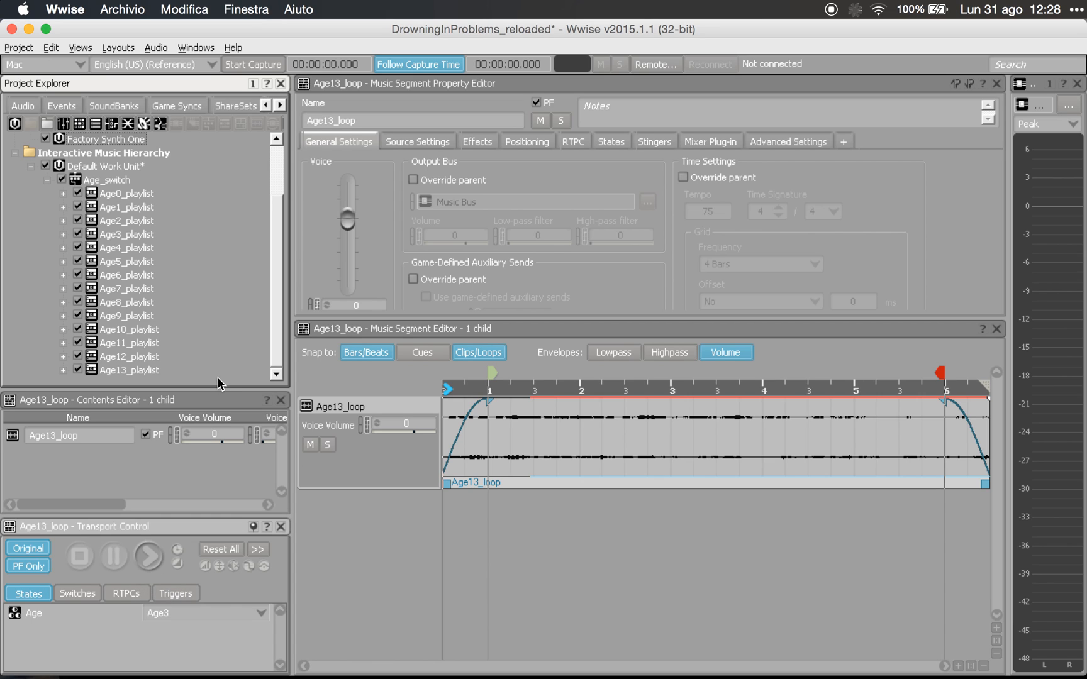
left_click(124, 178)
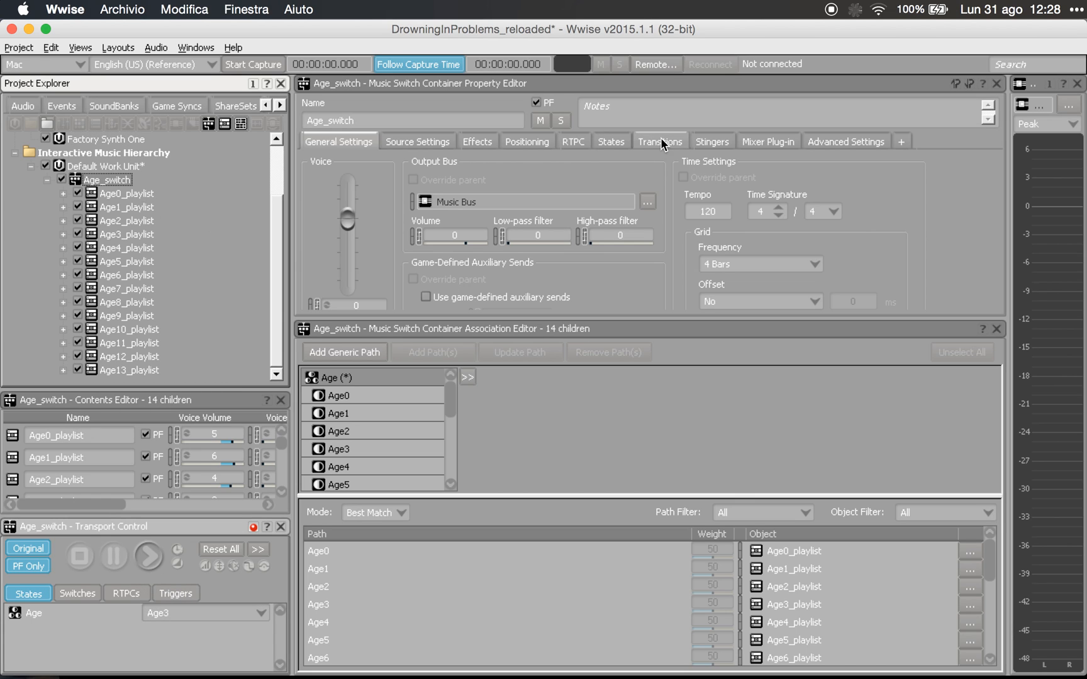
left_click(660, 141)
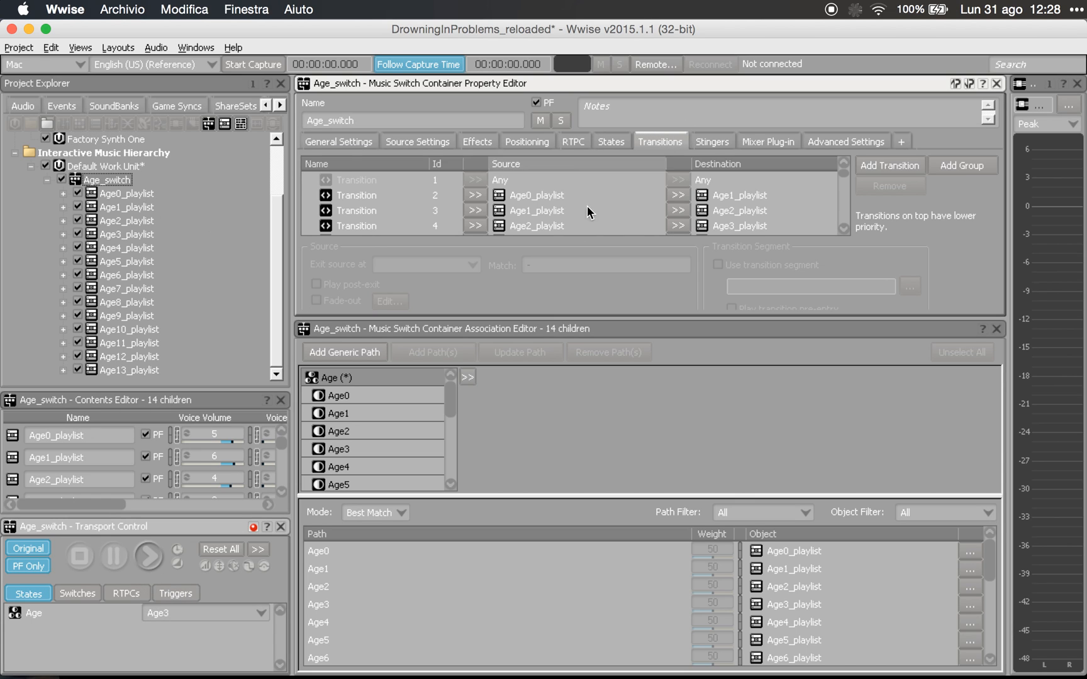
- Enlarge the property editor to show more of Age_switch's transitions with their settings, and unpin Age_switch from the transport
left_click_drag(530, 320, 538, 498)
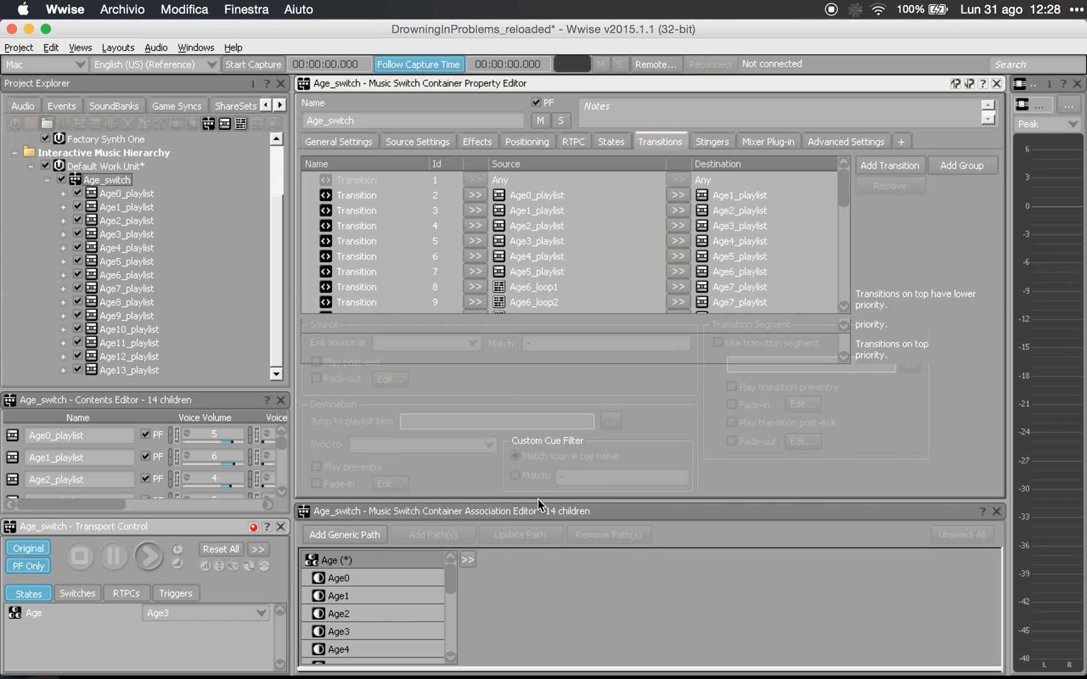
left_click(125, 234)
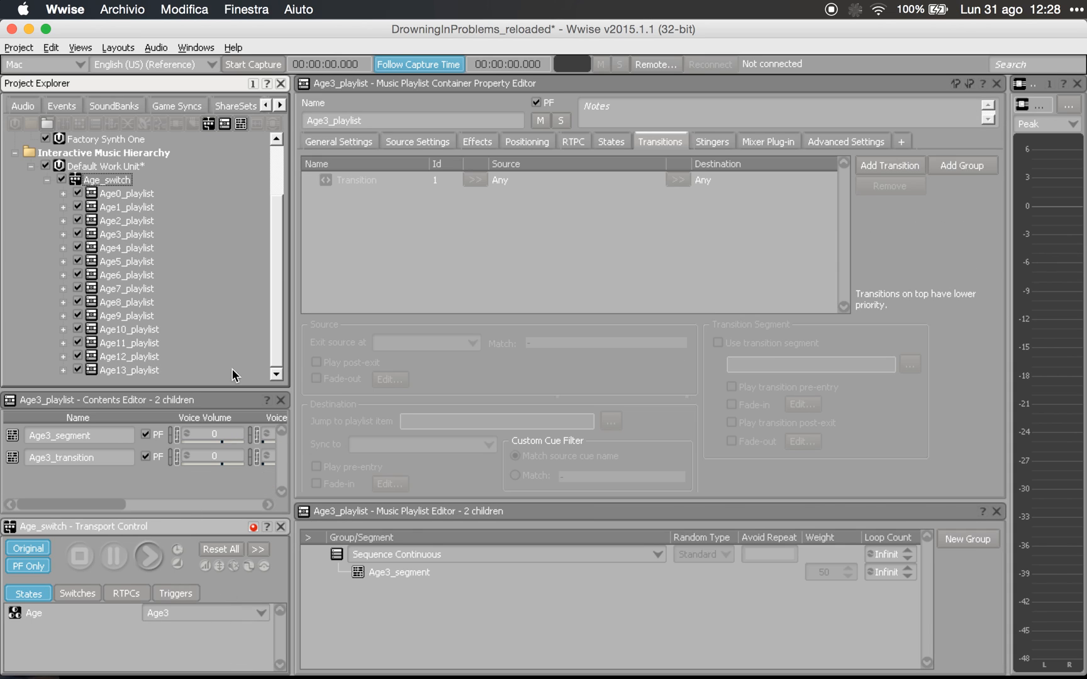
left_click(253, 528)
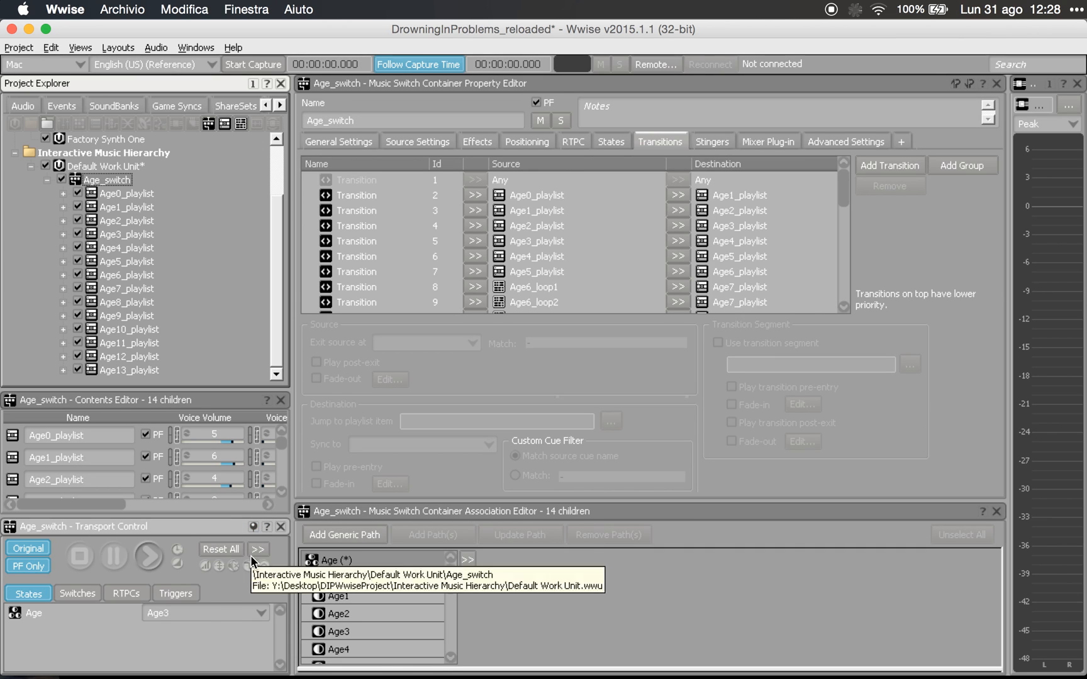
- Play Age_switch, change the Age state to Age1 during playback, and stop it
key("space")
left_click(220, 611)
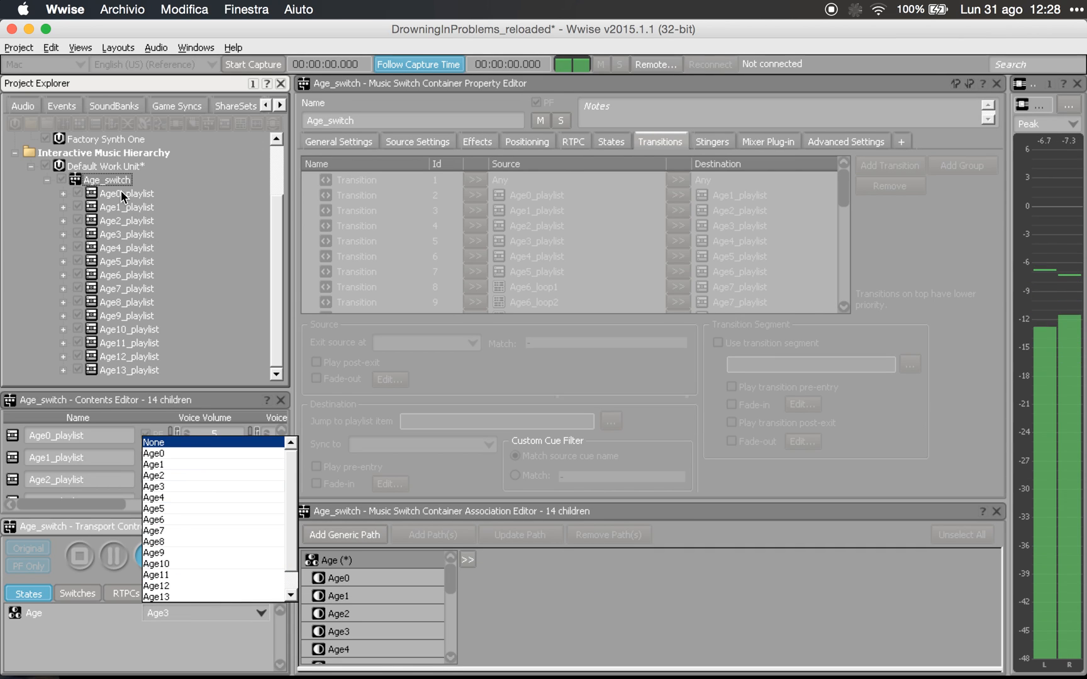
left_click(206, 464)
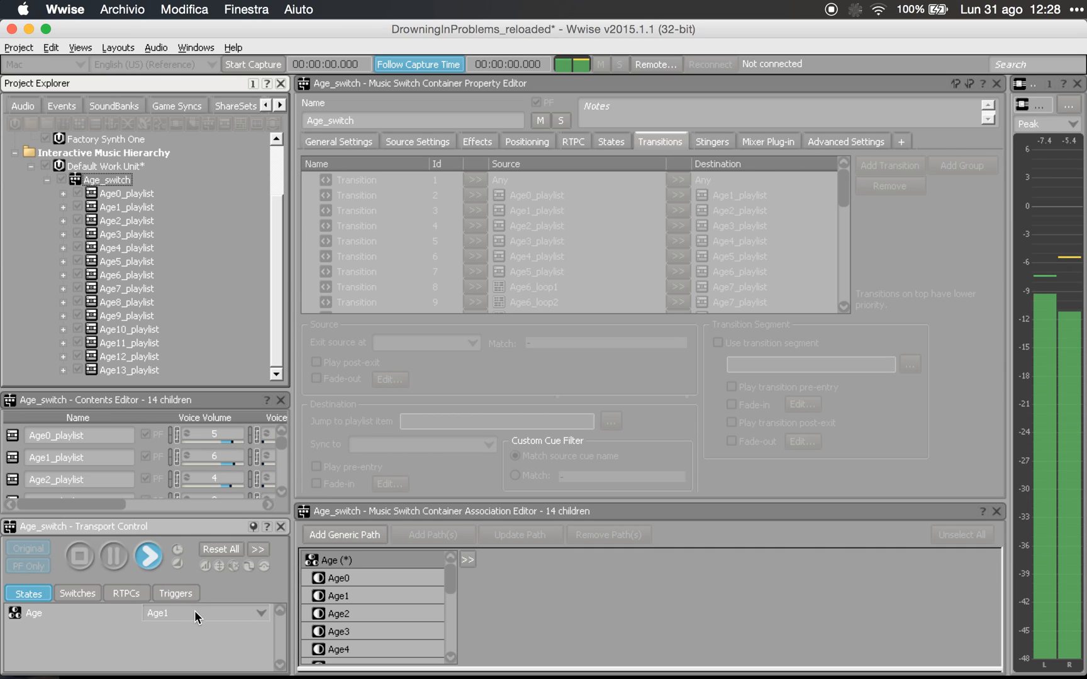
left_click(81, 556)
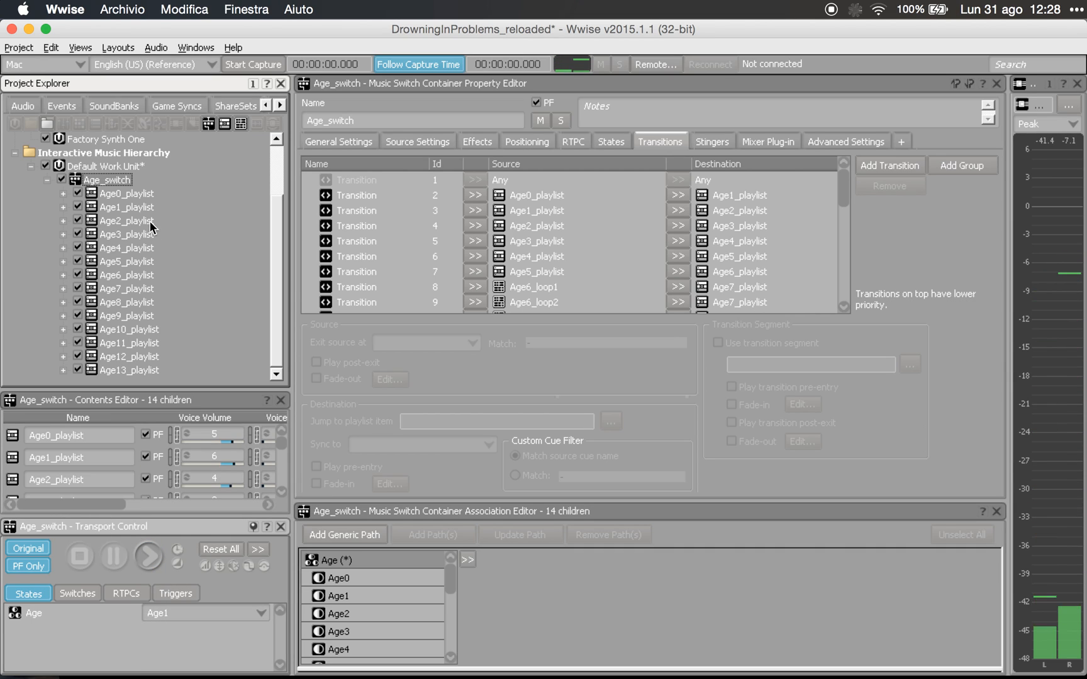
left_click(126, 193)
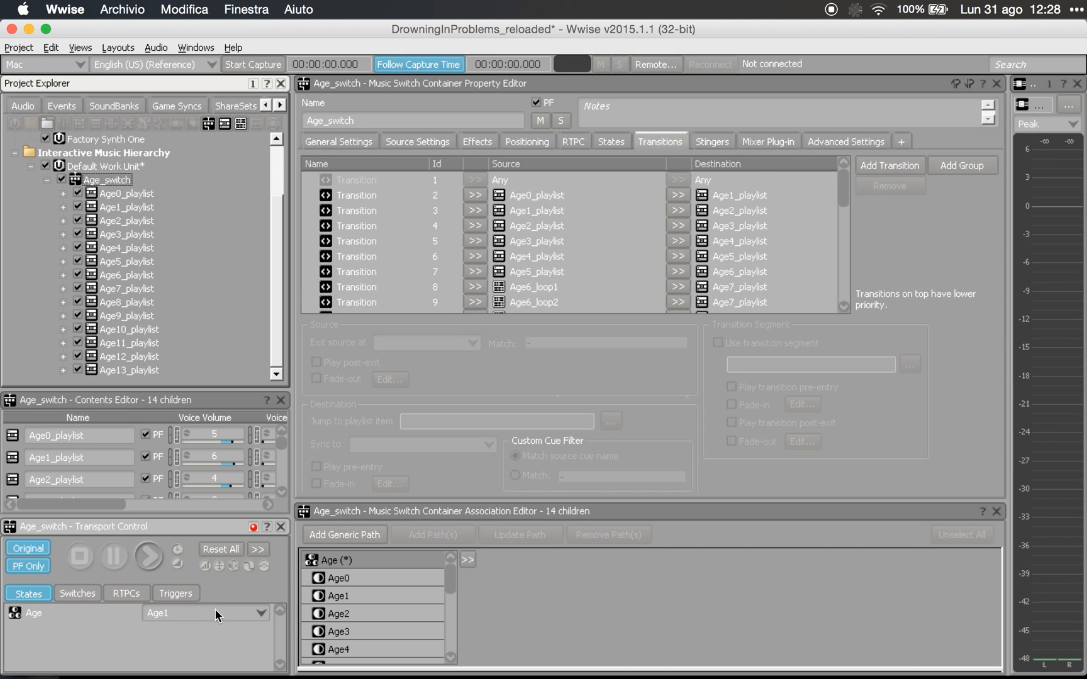
- Set the Age state to Age3 and briefly start and stop Age_switch playback
left_click(215, 610)
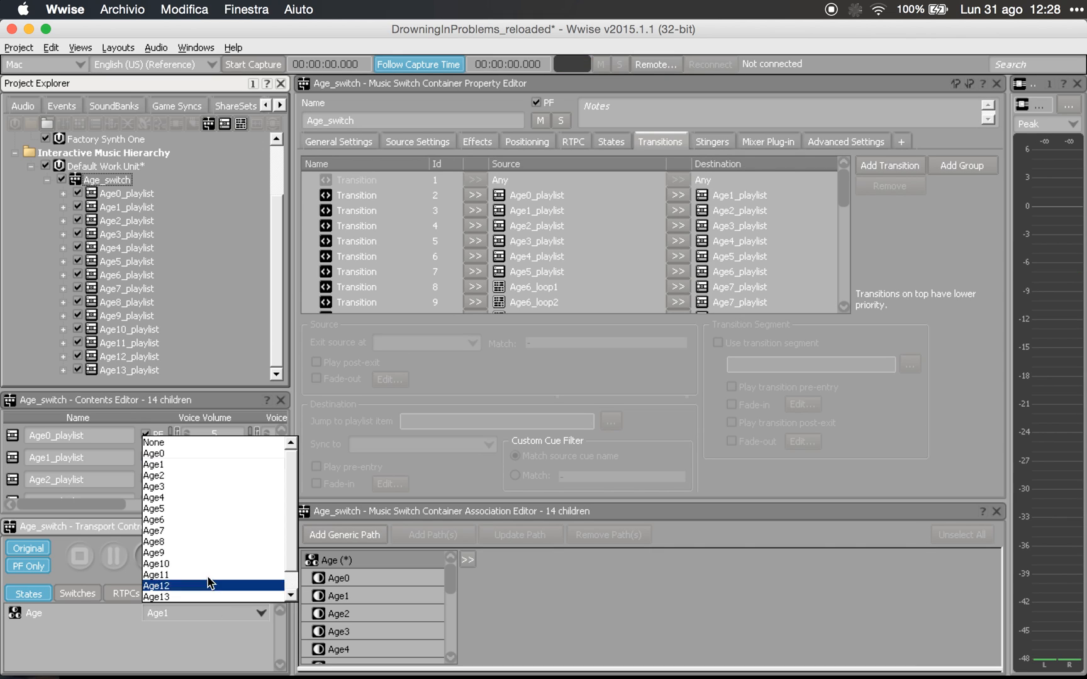
left_click(199, 487)
key("space")
key("space")
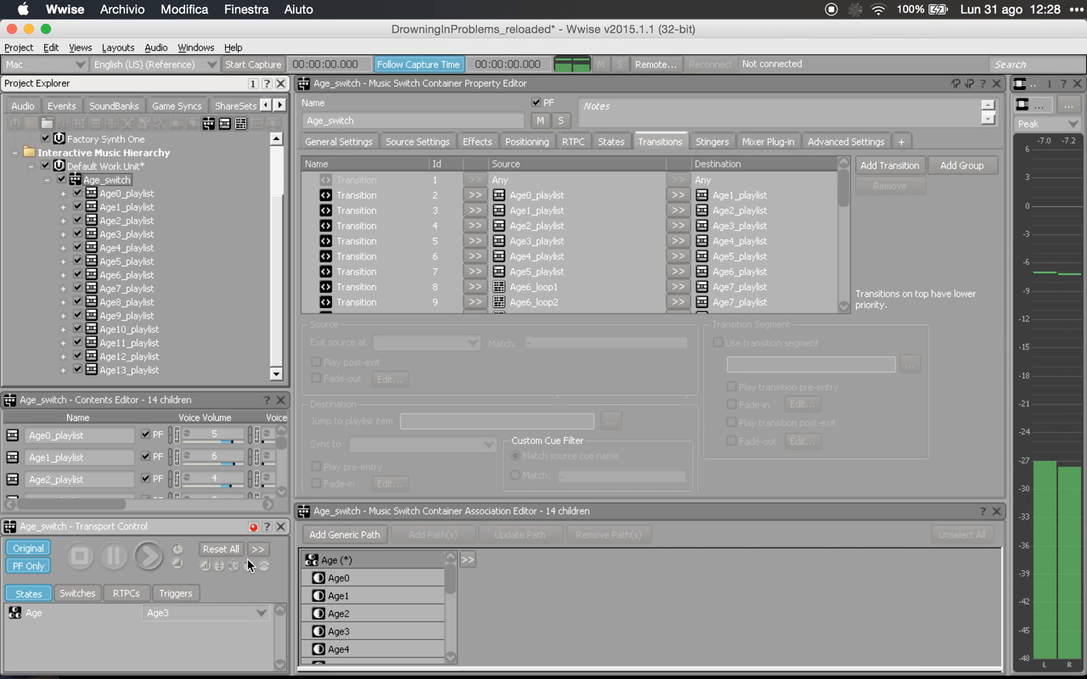
- Set the Age state to Age5, start Age_switch playback, and switch the state to Age6 while it plays
left_click(239, 611)
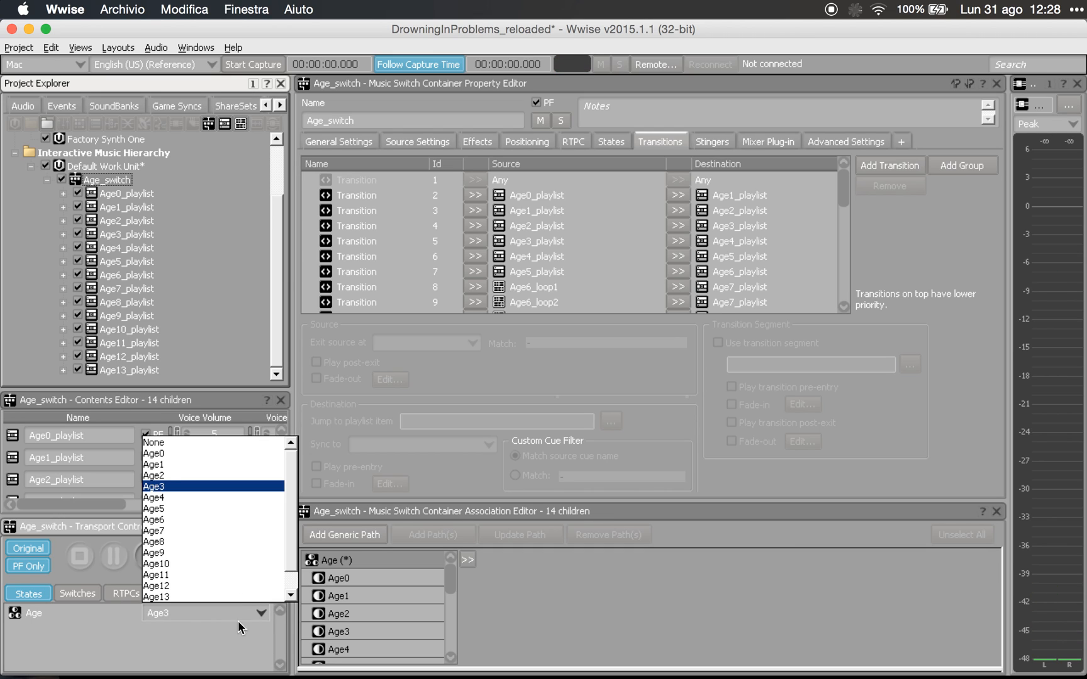
left_click(221, 510)
key("space")
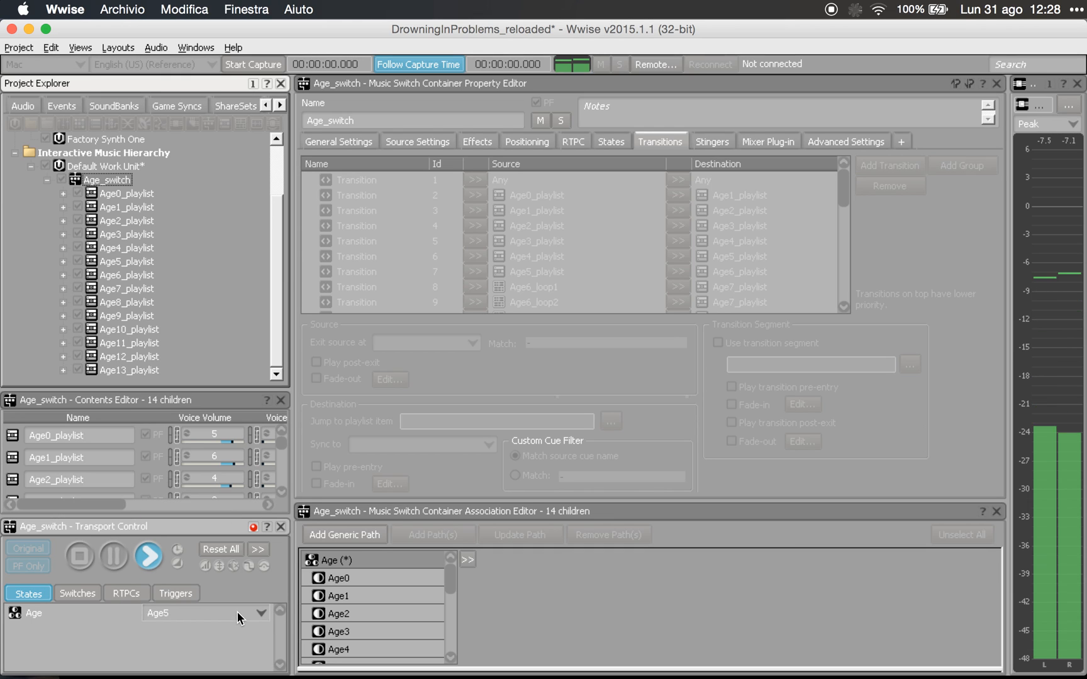
left_click(237, 612)
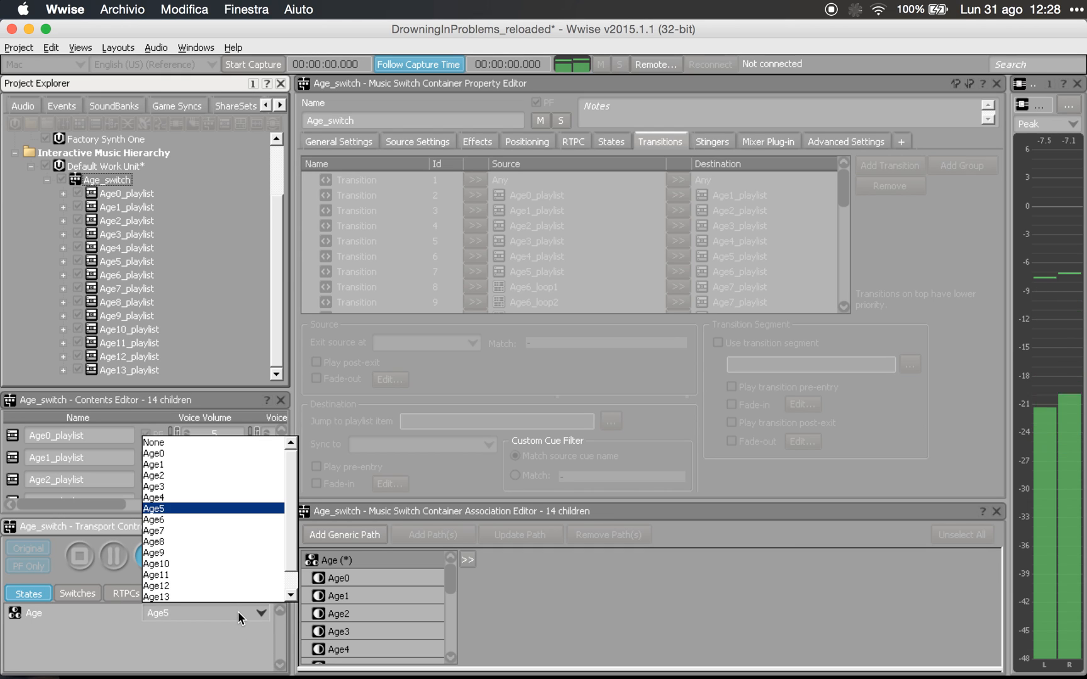
left_click(238, 519)
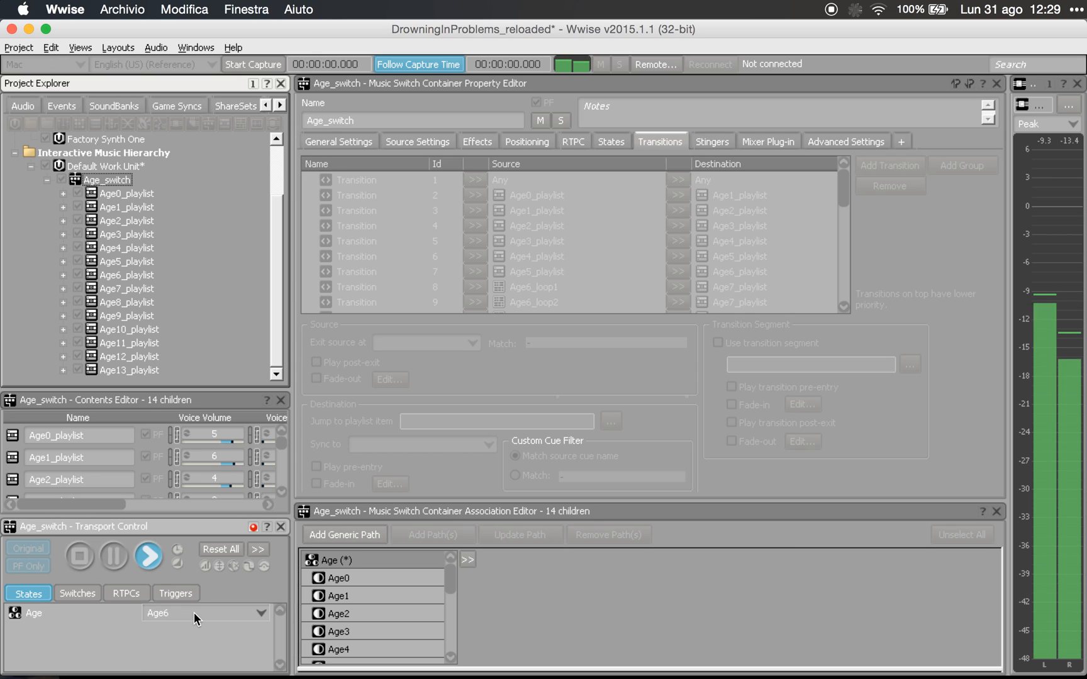
- Advance the Age state to Age7 and on to Age8 during playback, and stop Age_switch
left_click(194, 612)
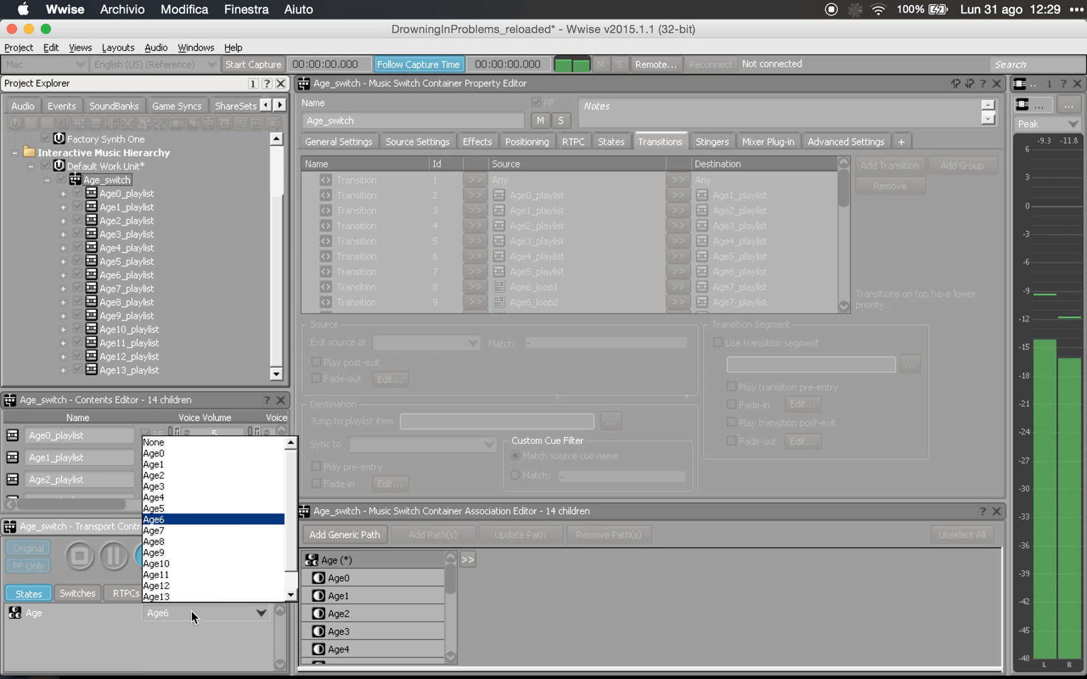
left_click(209, 532)
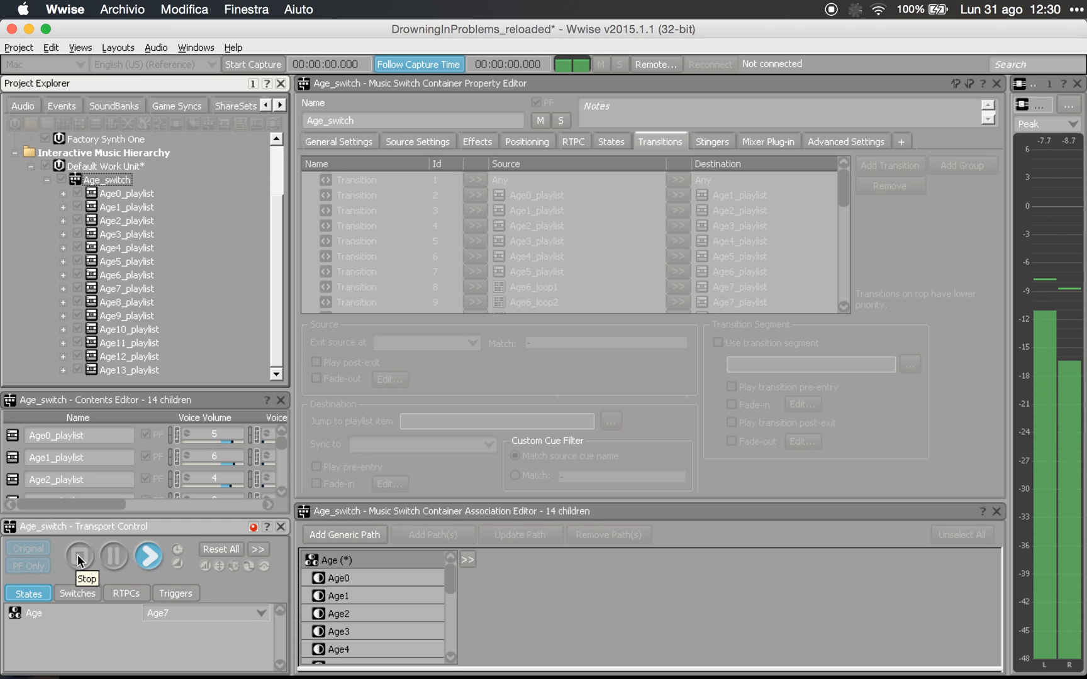
left_click(167, 612)
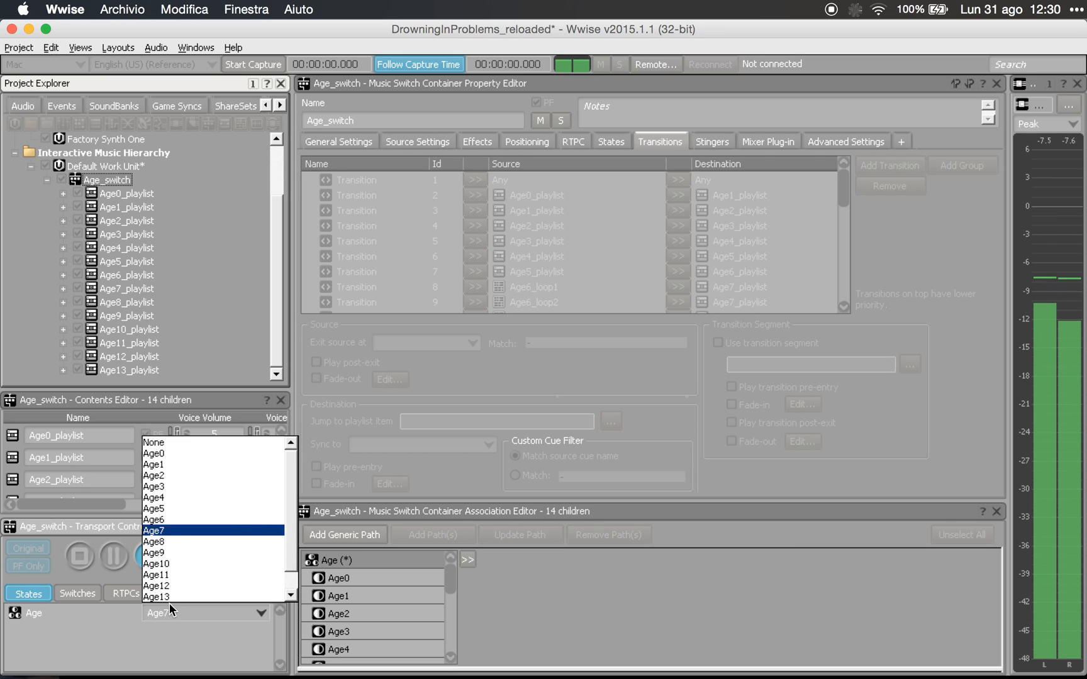
left_click(189, 543)
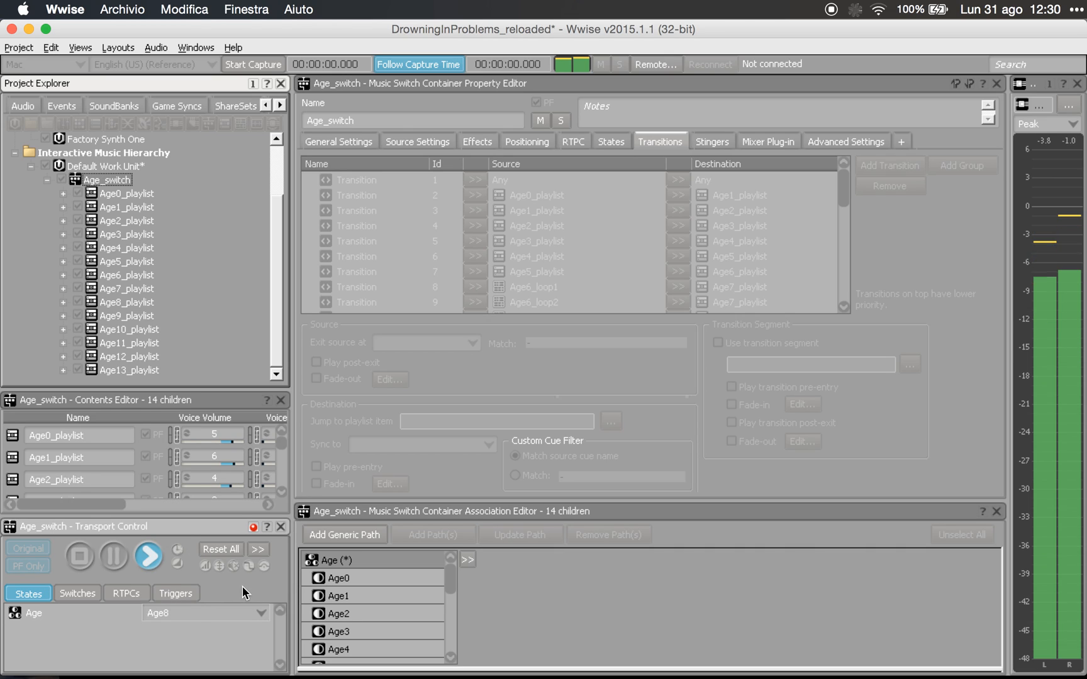
left_click(74, 555)
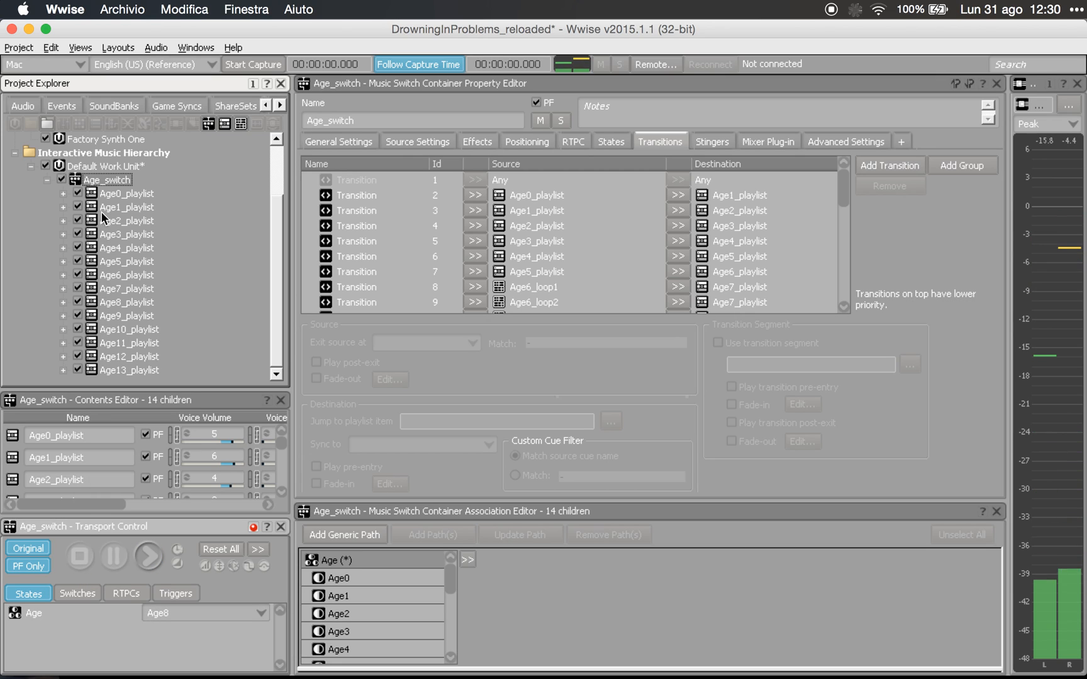
- Expand Age8_playlist and audition its Age8_transition segment
left_click(63, 303)
scroll(145, 363, "down", 2)
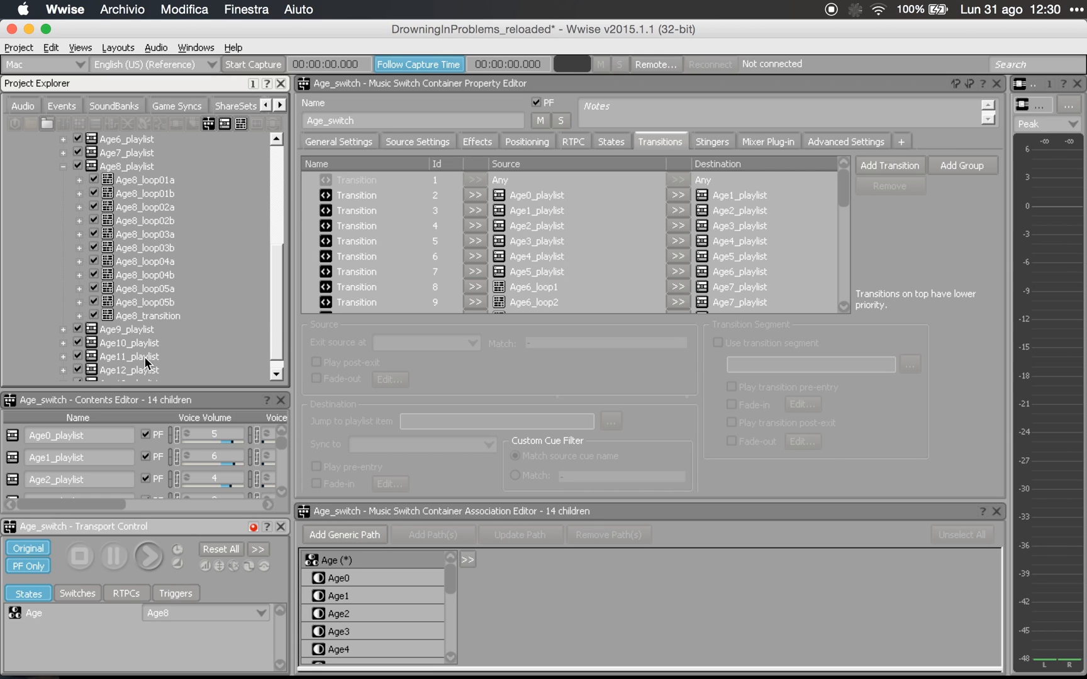
left_click(152, 311)
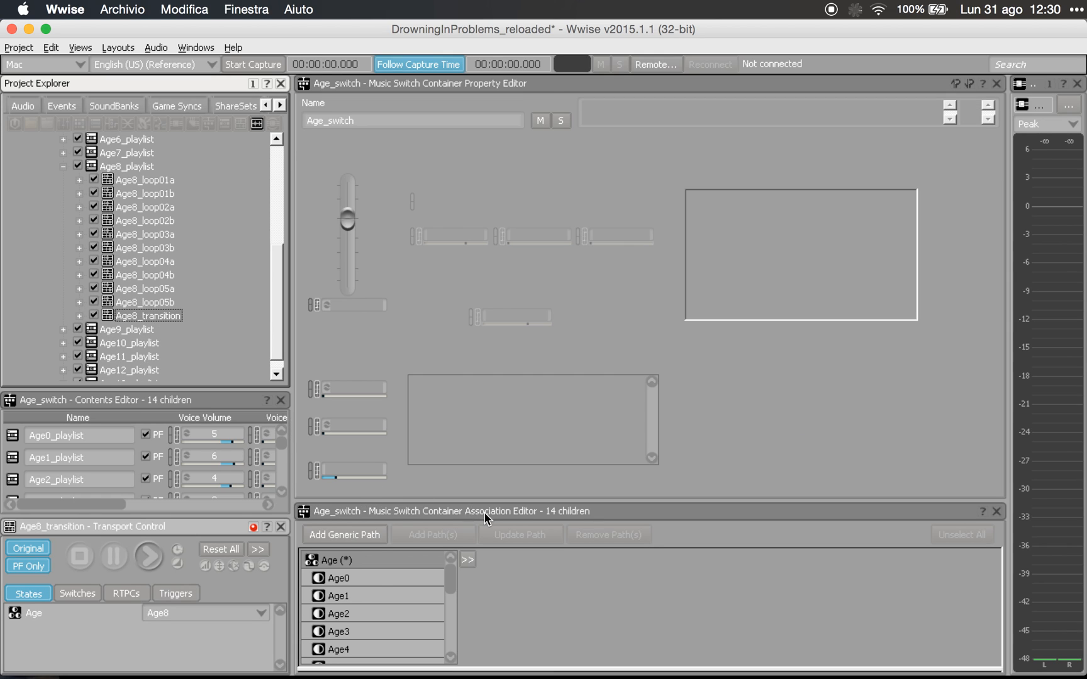
key("space")
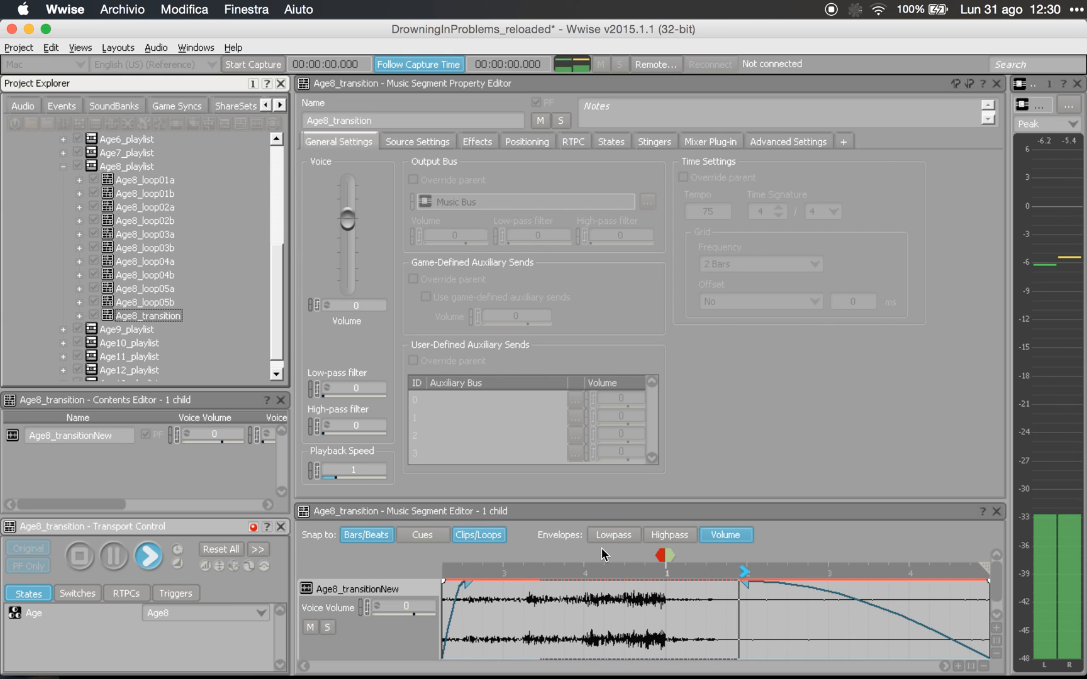
key("space")
- Collapse Age8_playlist and show the Age_switch container's transition list
left_click(63, 166)
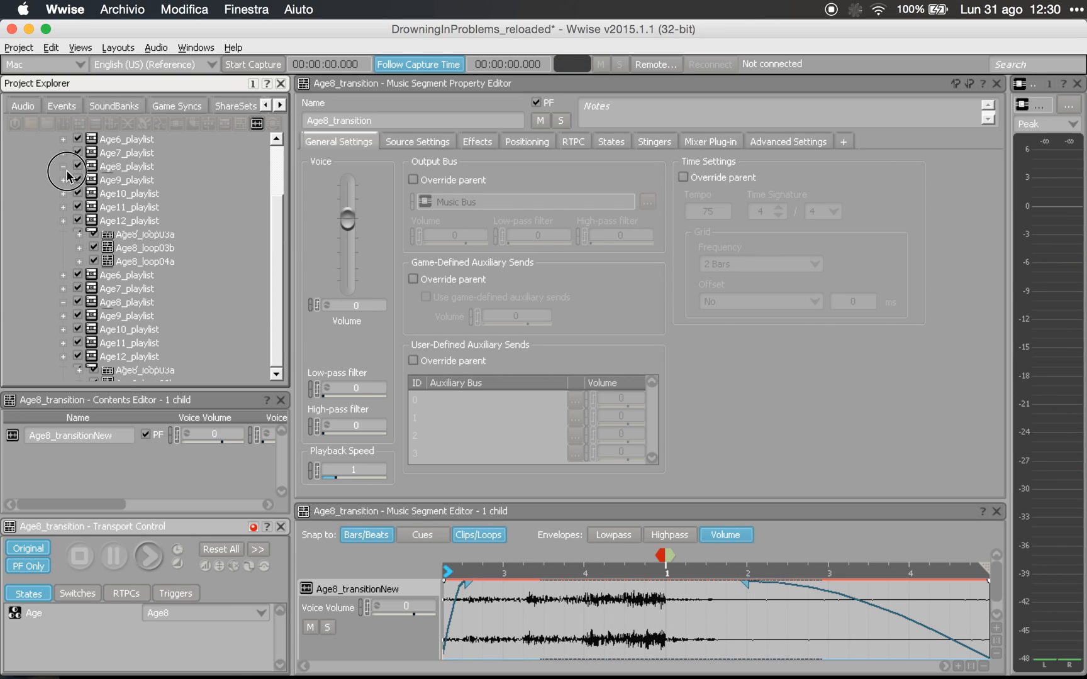
left_click(125, 274)
left_click(110, 180)
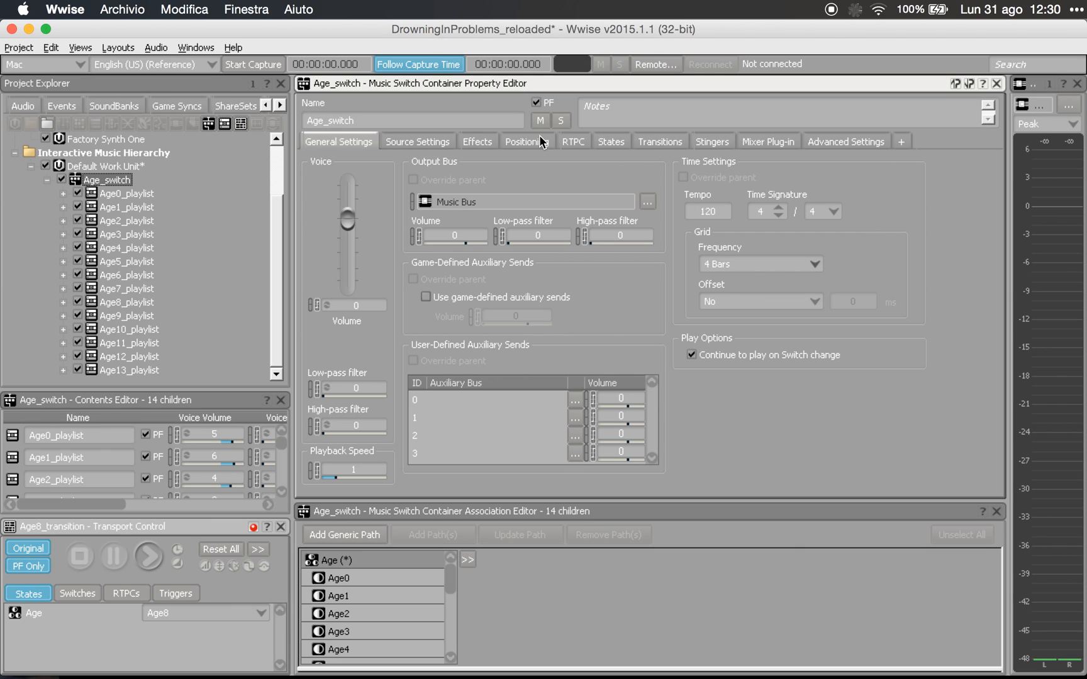
left_click(426, 142)
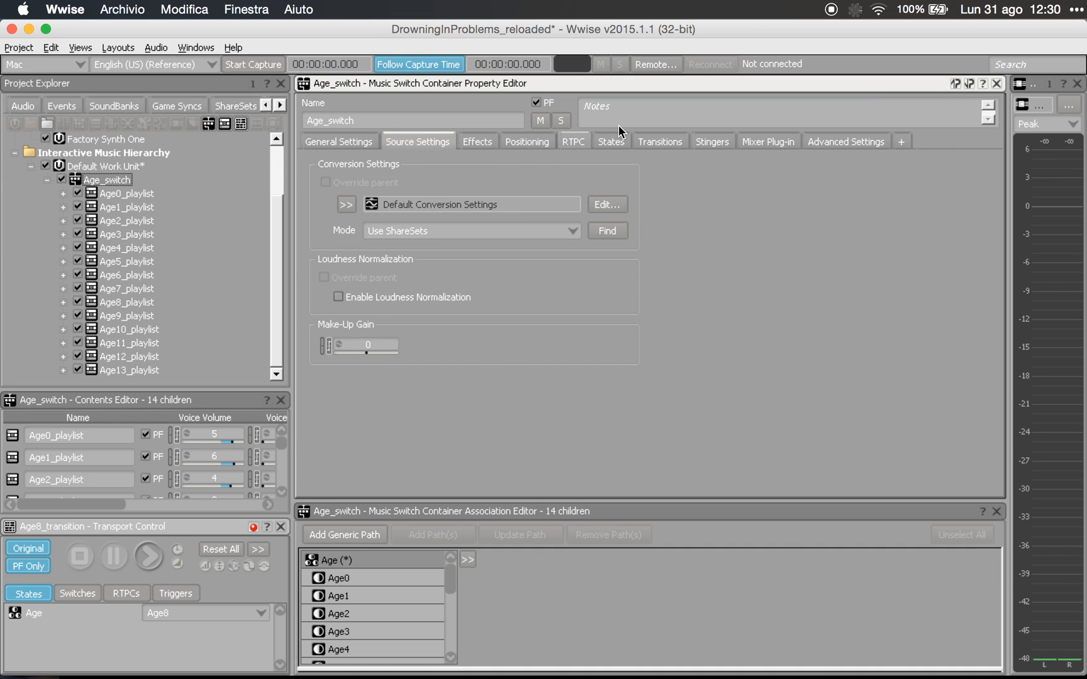
left_click(661, 141)
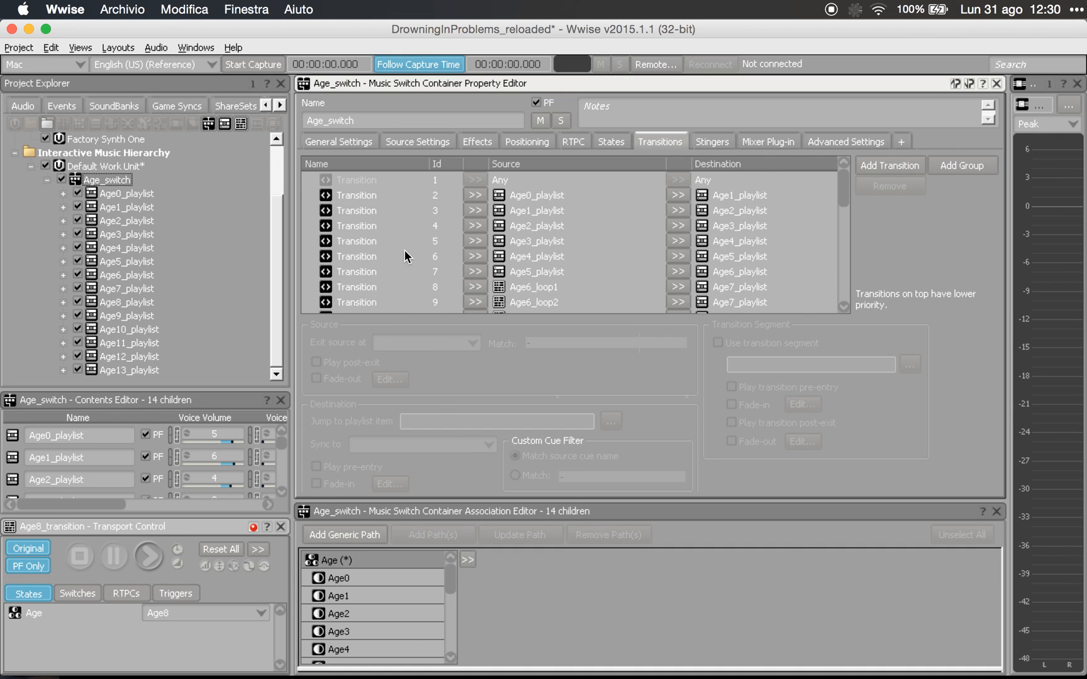
- Step through the Age_switch transition rules and examine the settings of the one from Age7_loop01 to Age8_playlist
left_click(412, 271)
key("Down")
key("Down")
key("Down")
key("Down")
key("Down")
key("Down")
key("Down")
key("Down")
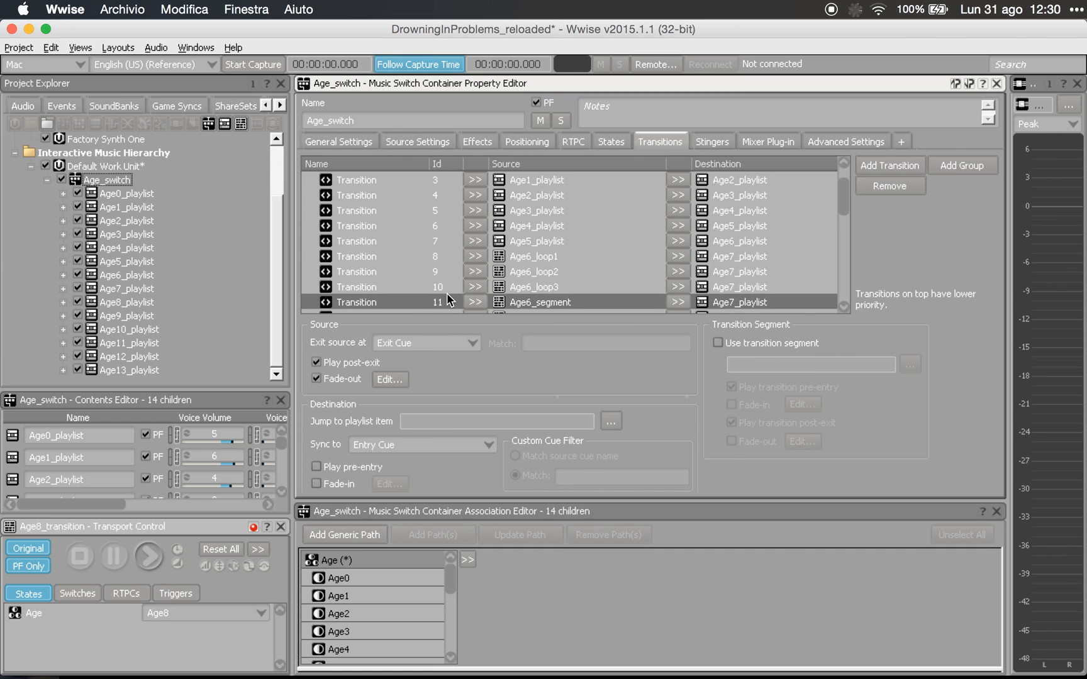
key("Down")
key("Up")
key("Up")
key("Up")
key("Up")
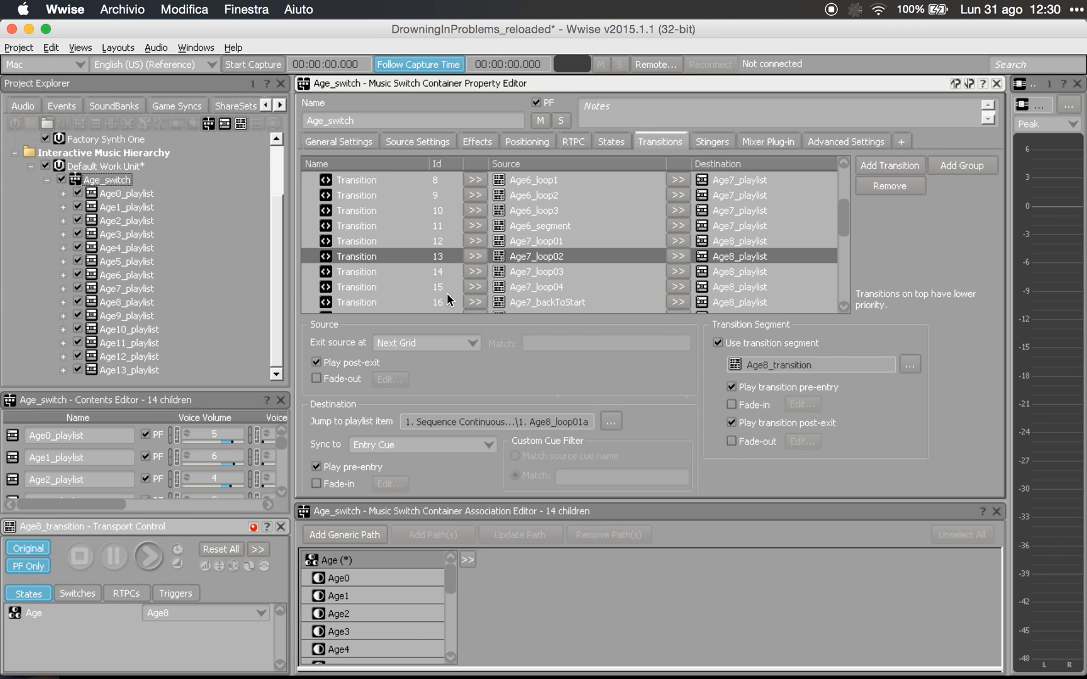
key("Down")
key("Down")
key("Down")
key("Down")
key("Down")
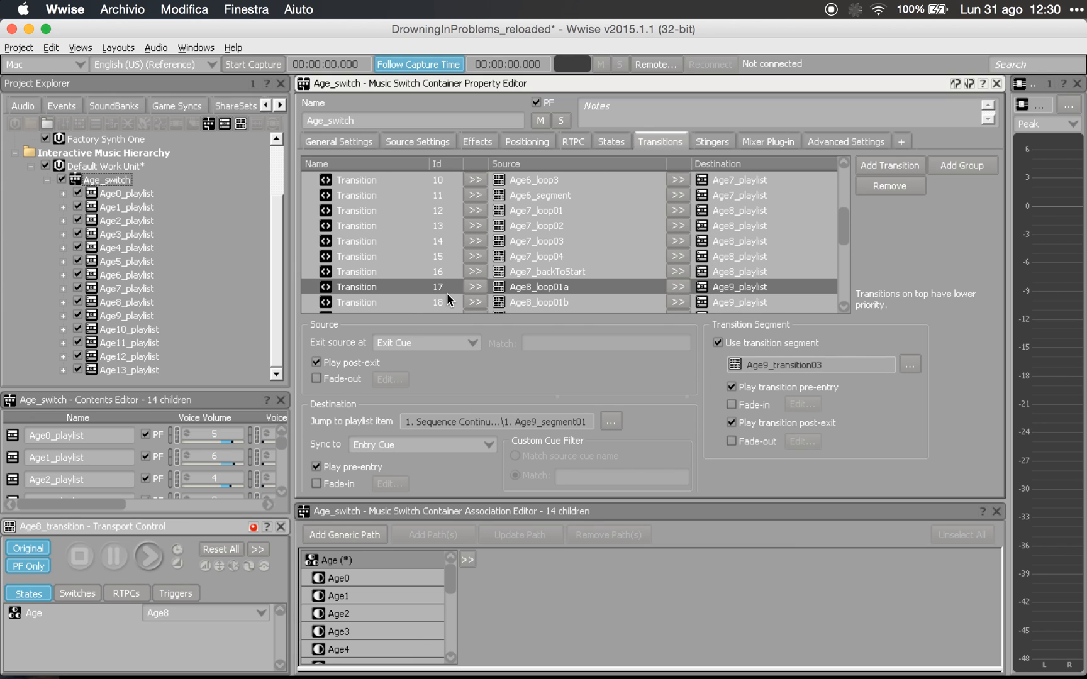
left_click(583, 210)
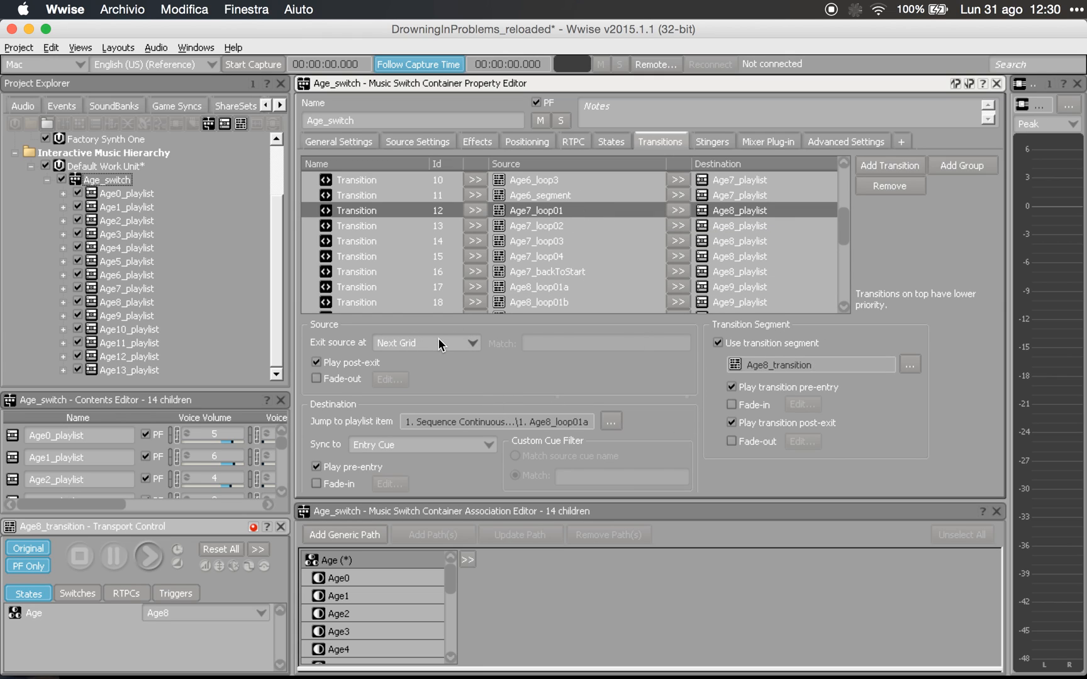
- Inspect Age7_playlist's default transition and its general time settings
left_click(126, 289)
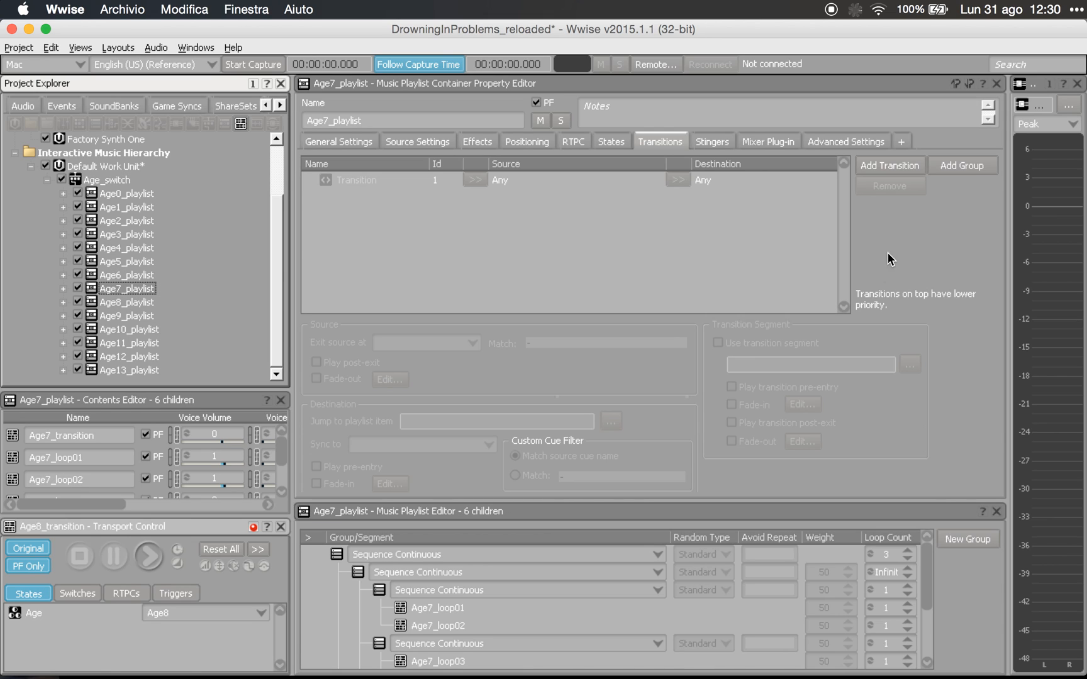
left_click(509, 180)
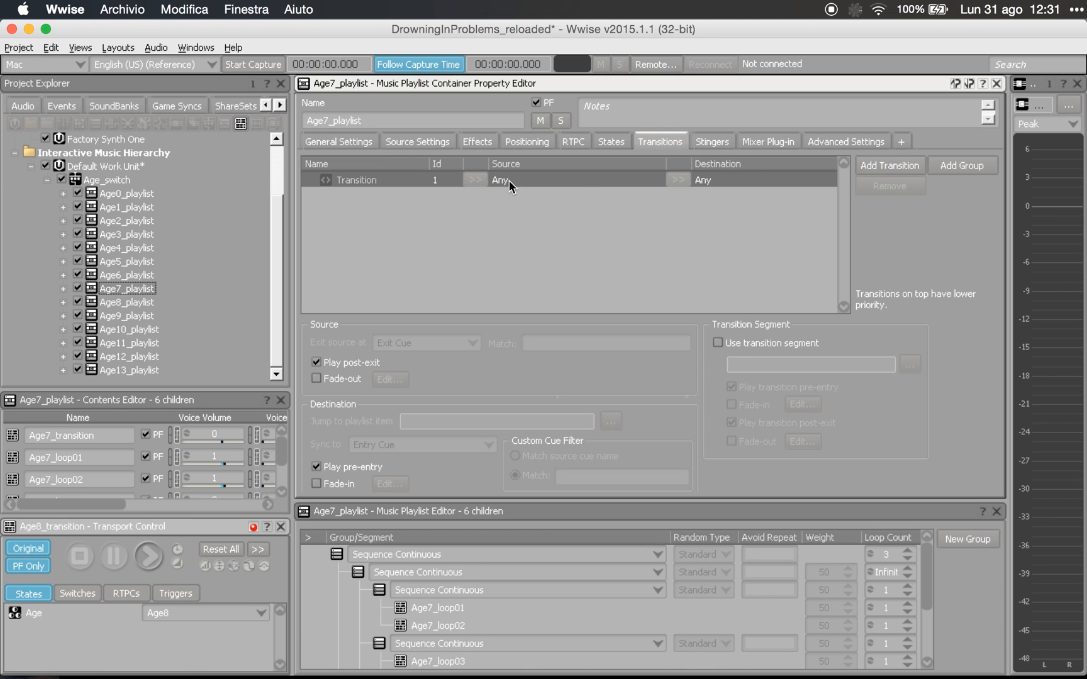
left_click(342, 144)
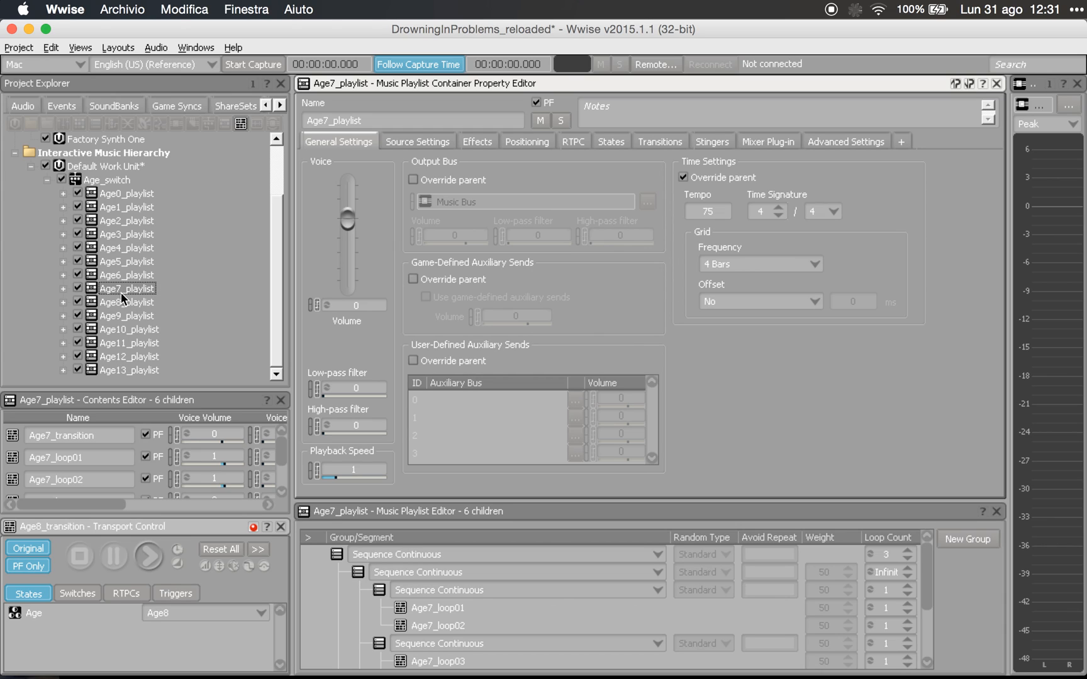
- Briefly play and stop Age8_transition in the pinned transport, and reselect the Age_switch container
left_click(182, 606)
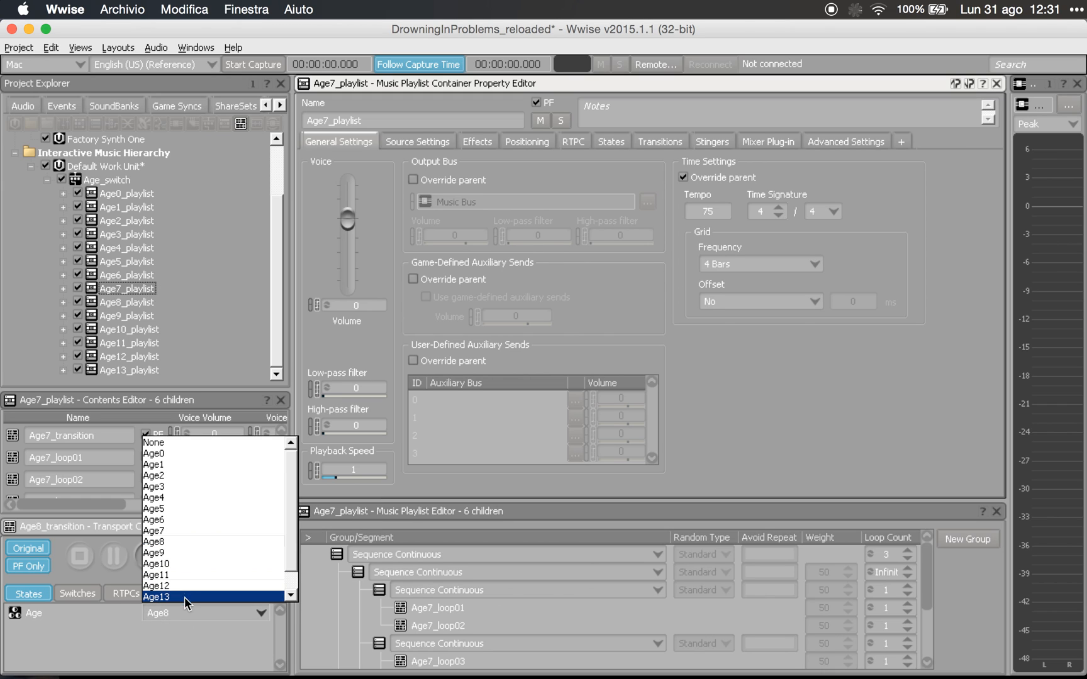
left_click(180, 617)
key("space")
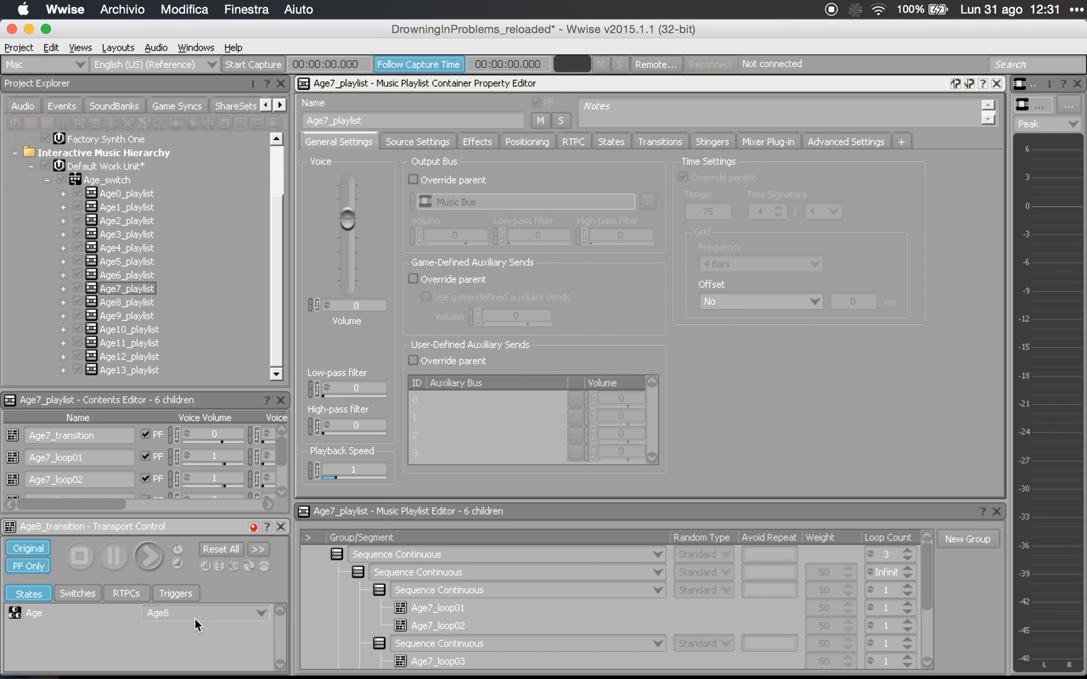
key("space")
left_click(106, 182)
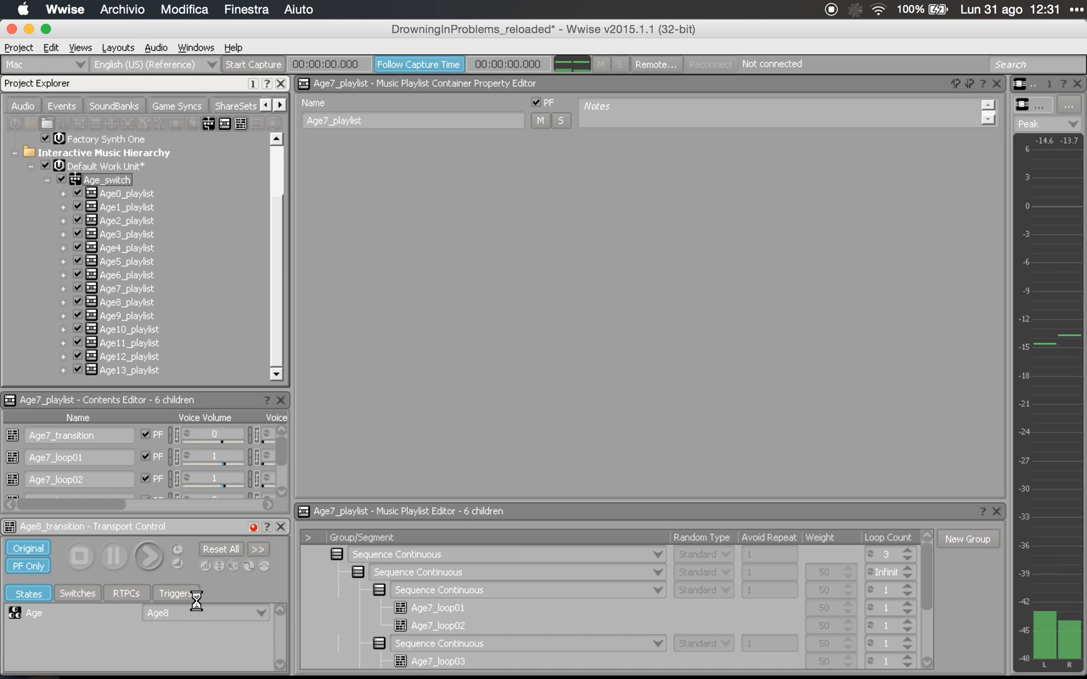
- Stop the pinned Age8_transition after a short playback, unpin the transport, and load the Age_switch container into it
key("space")
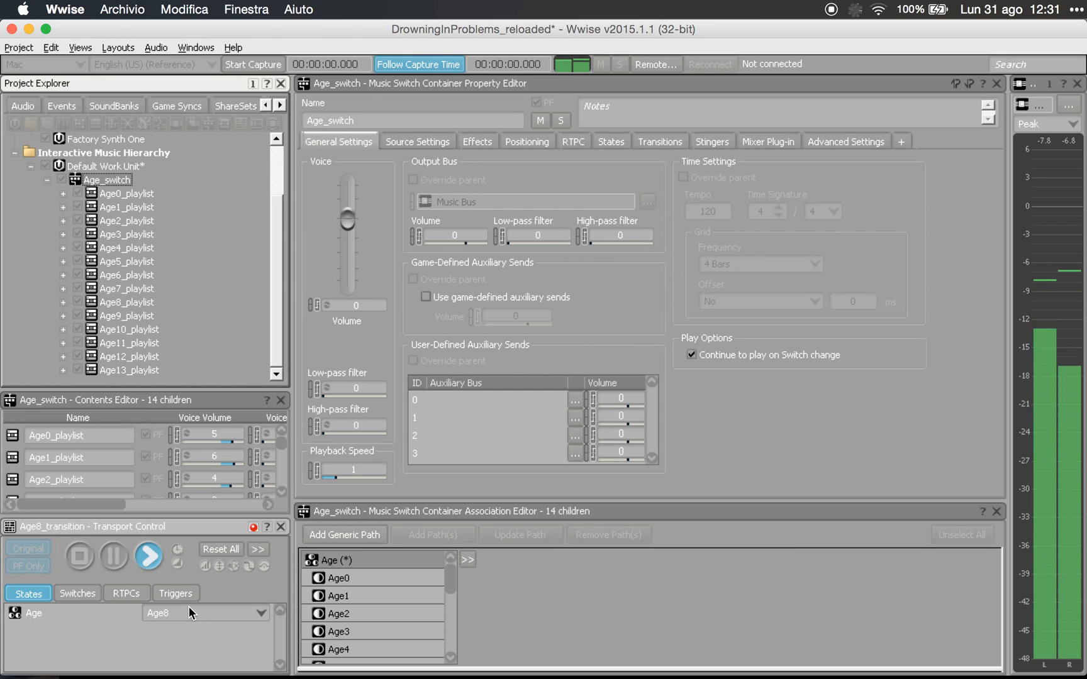
key("space")
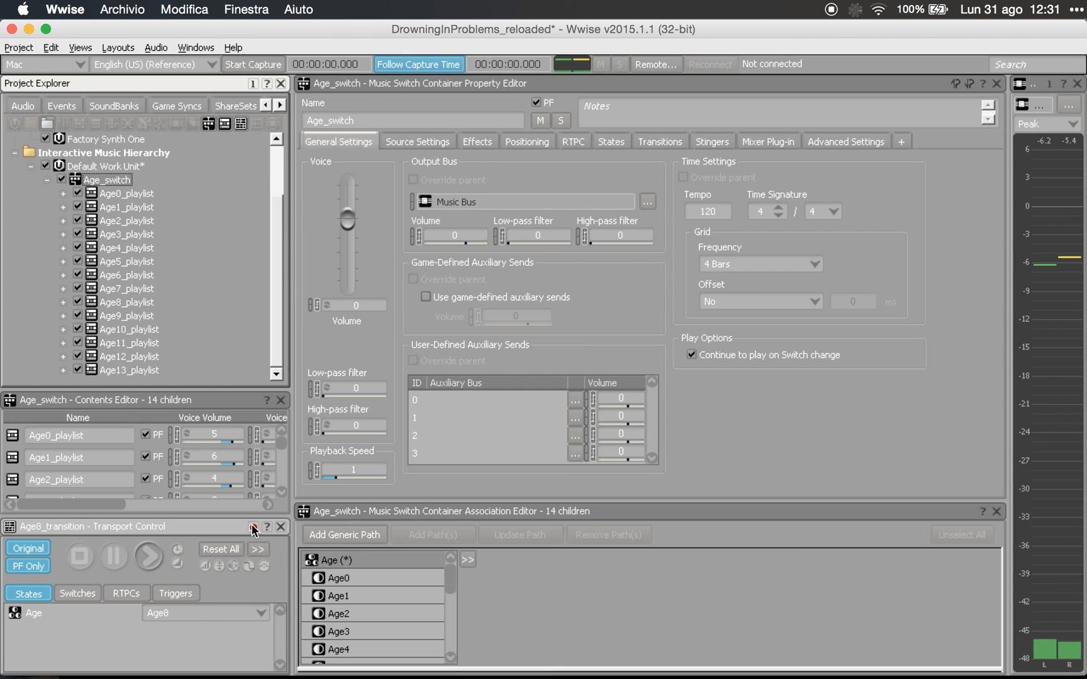
left_click(109, 188)
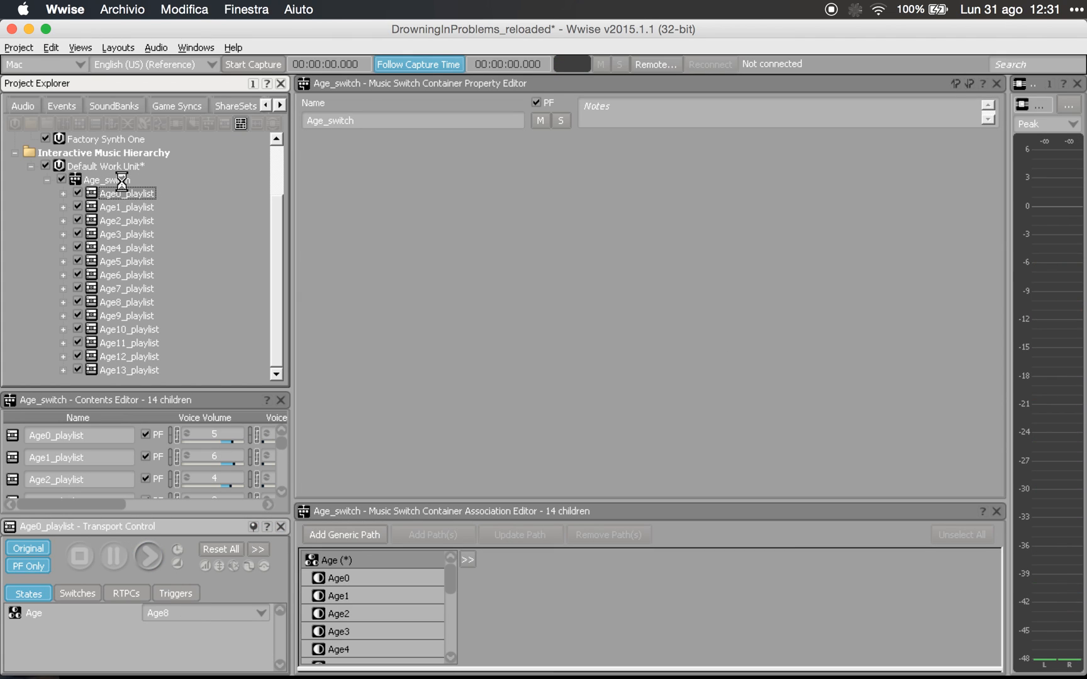
left_click(113, 180)
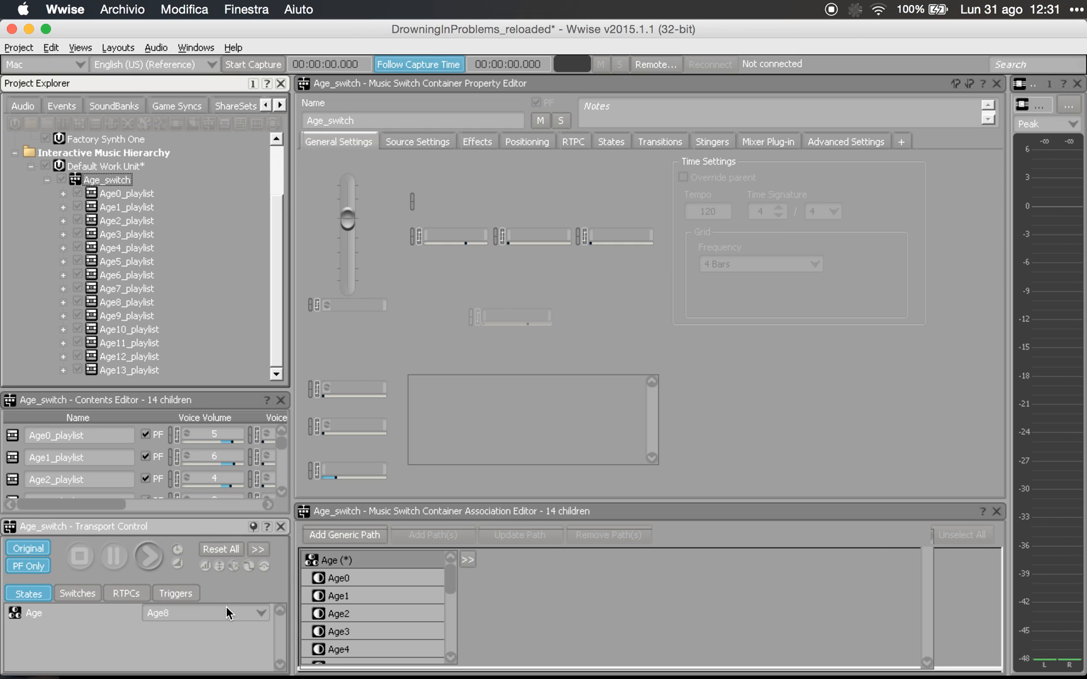
- Play Age_switch from state Age9, switch the Age state through Age10, Age11 and Age12, and stop playback
left_click_drag(226, 613, 225, 552)
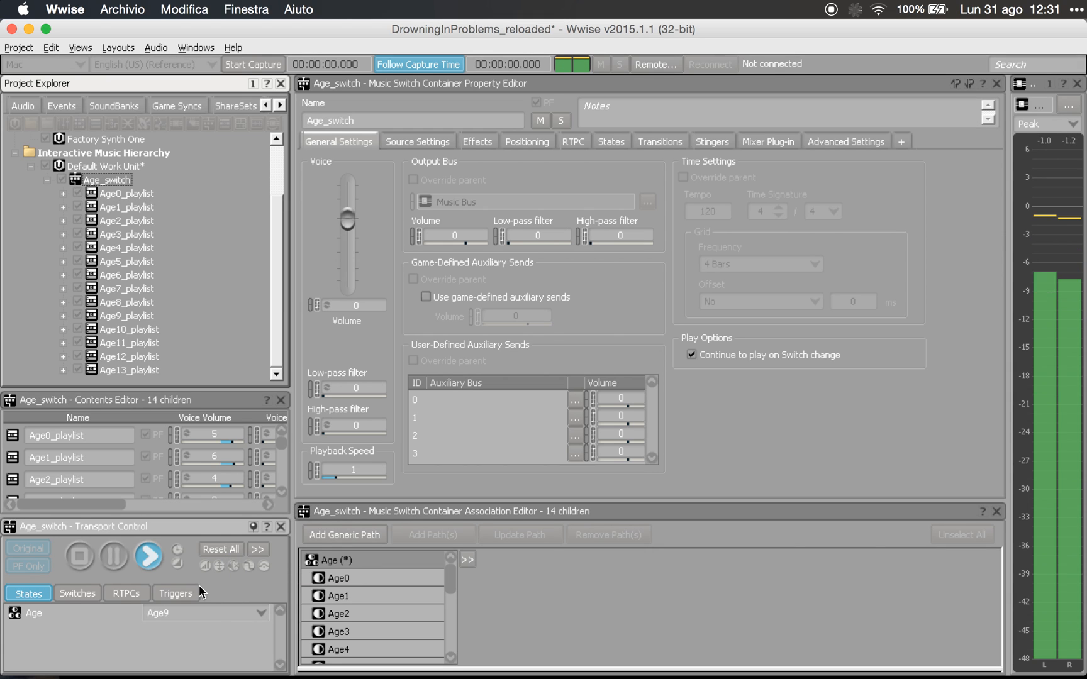
left_click(220, 613)
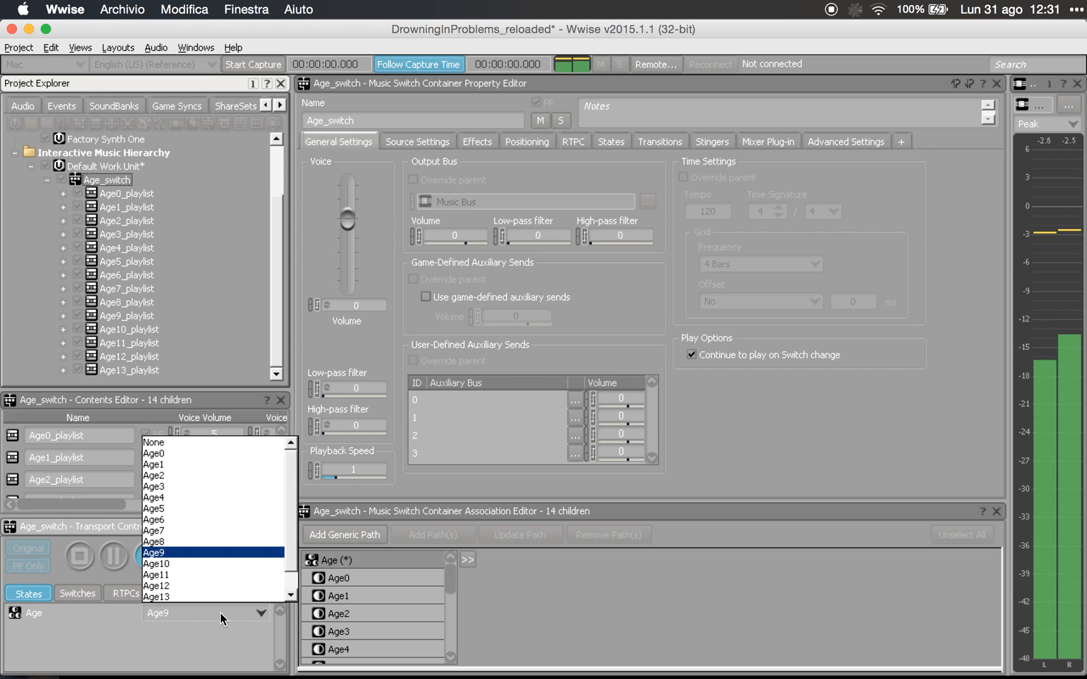
left_click(233, 564)
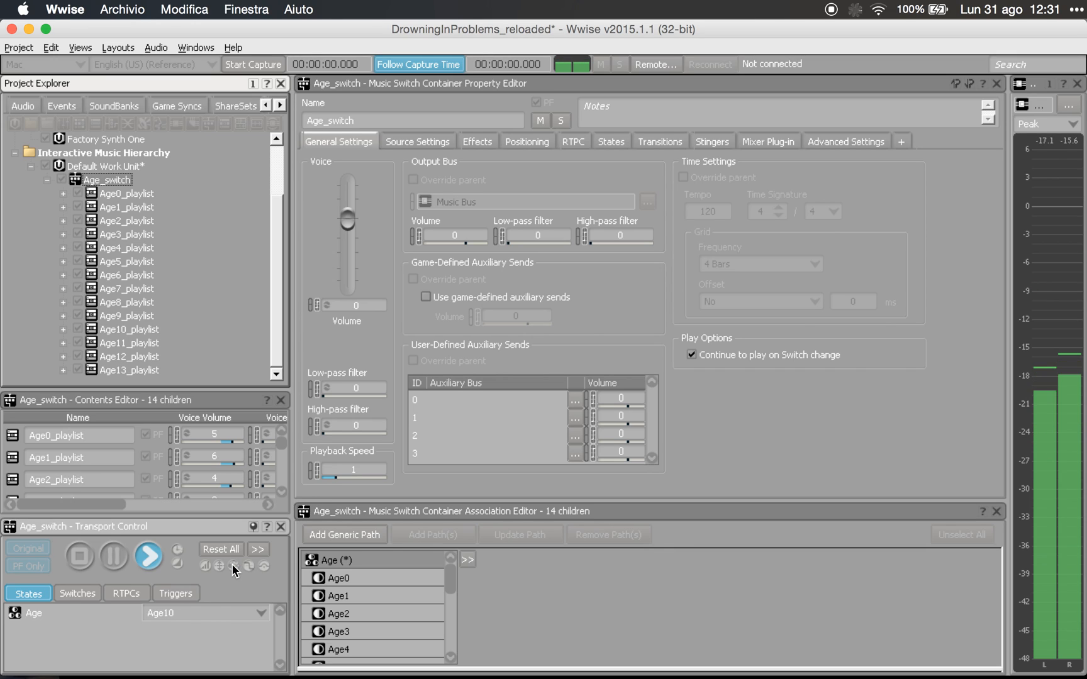
left_click(234, 615)
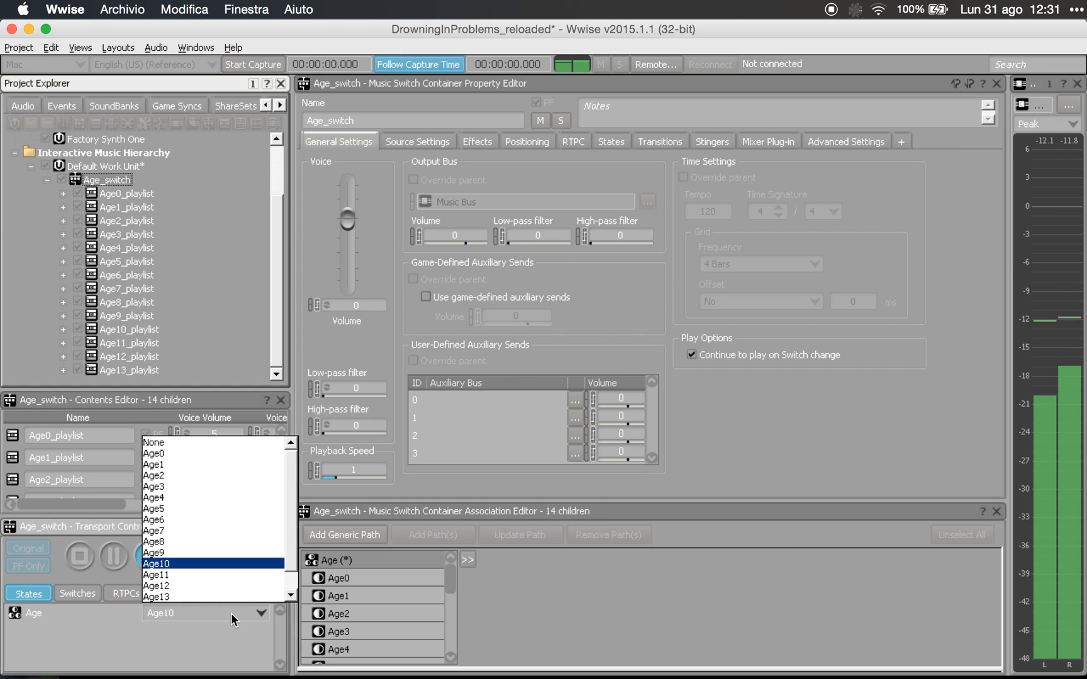
left_click(234, 575)
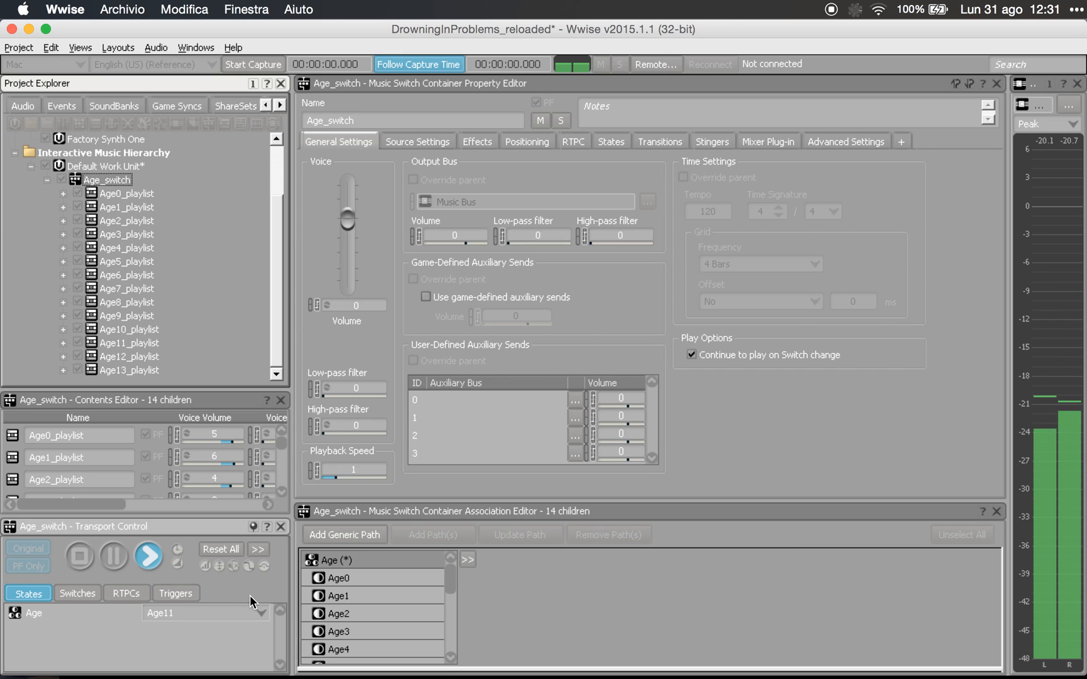
left_click(232, 615)
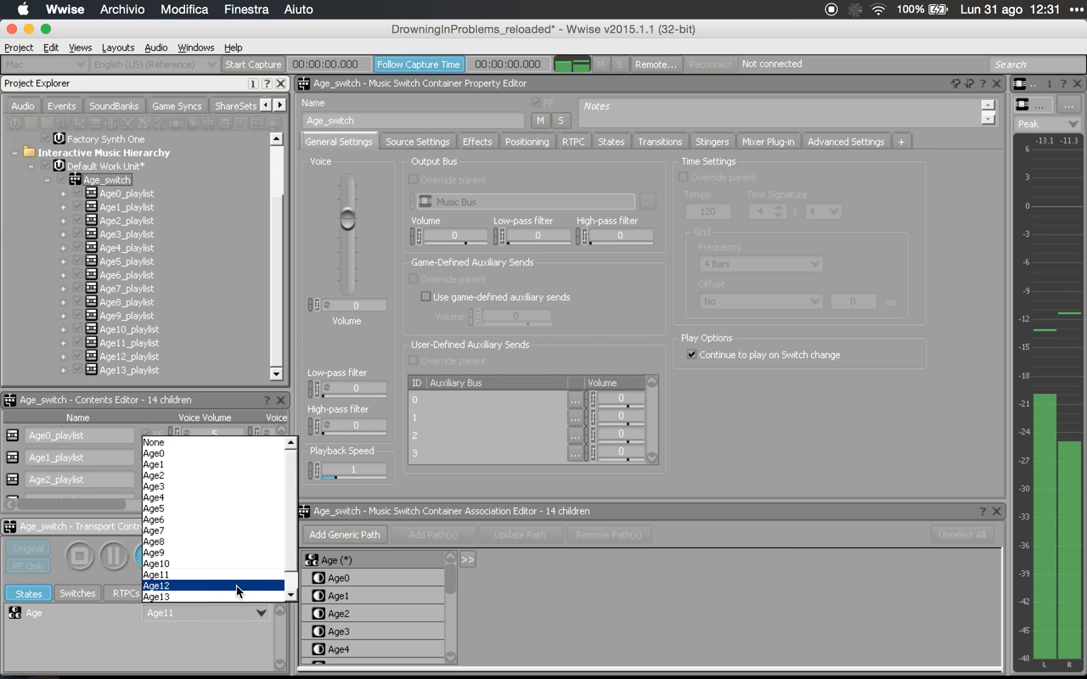
left_click(235, 585)
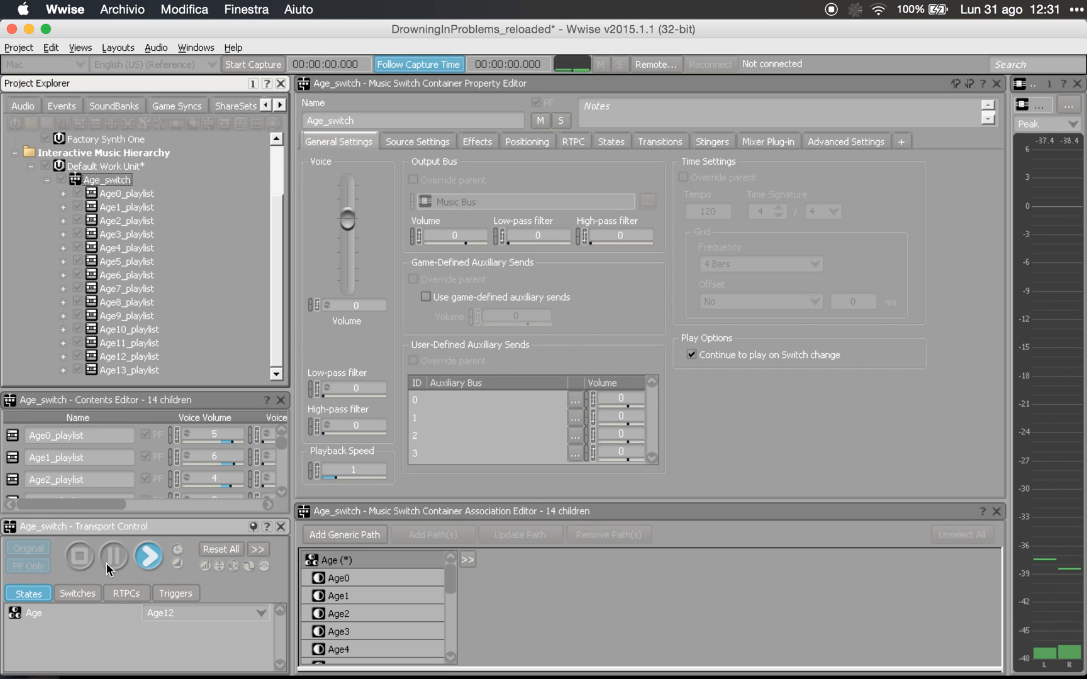
key("space")
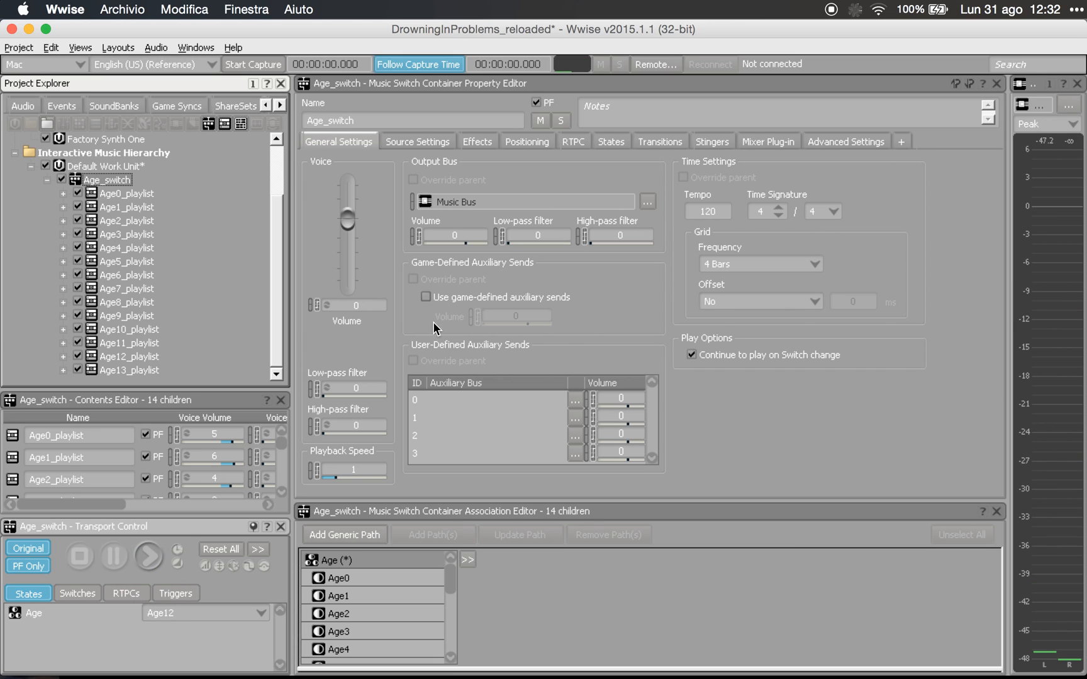